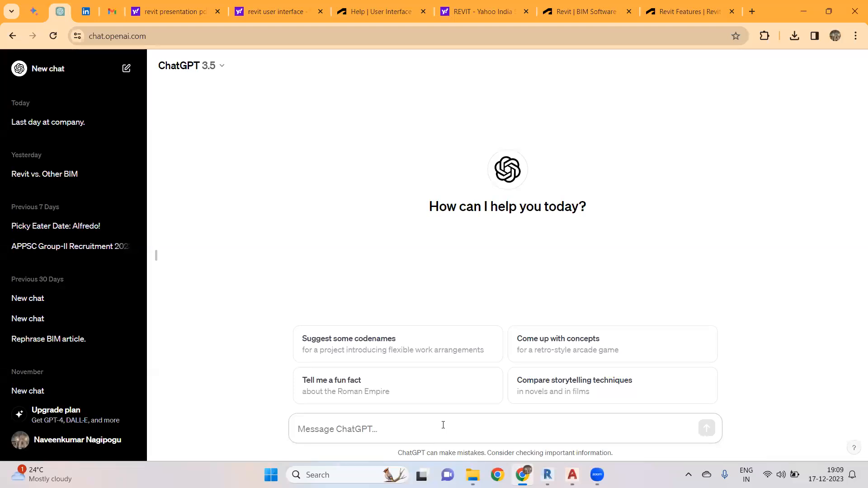
- Ask ChatGPT "What is REVIT" and read through its answer
{"action": "type", "text": "What is"}
{"action": "key", "text": "Caps_Lock"}
{"action": "type", "text": "RE"}
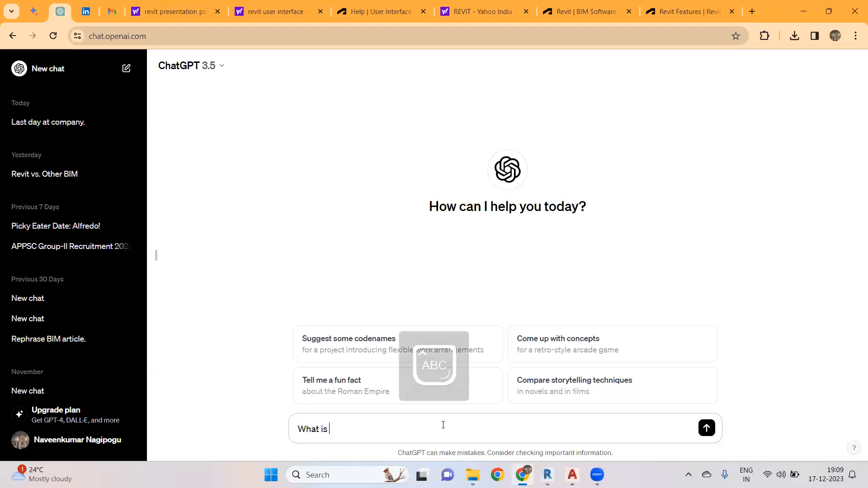
{"action": "type", "text": "VIT"}
{"action": "key", "text": "Return"}
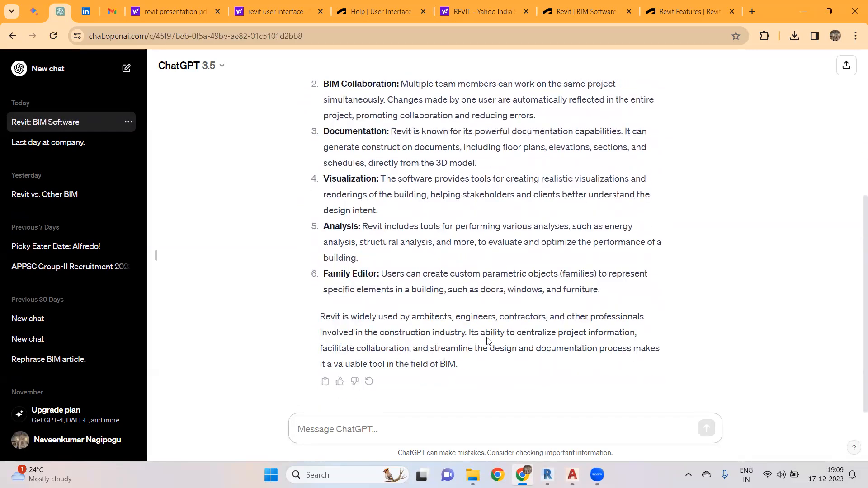
{"action": "scroll", "coordinate": [488, 341], "scroll_direction": "up", "scroll_amount": 5}
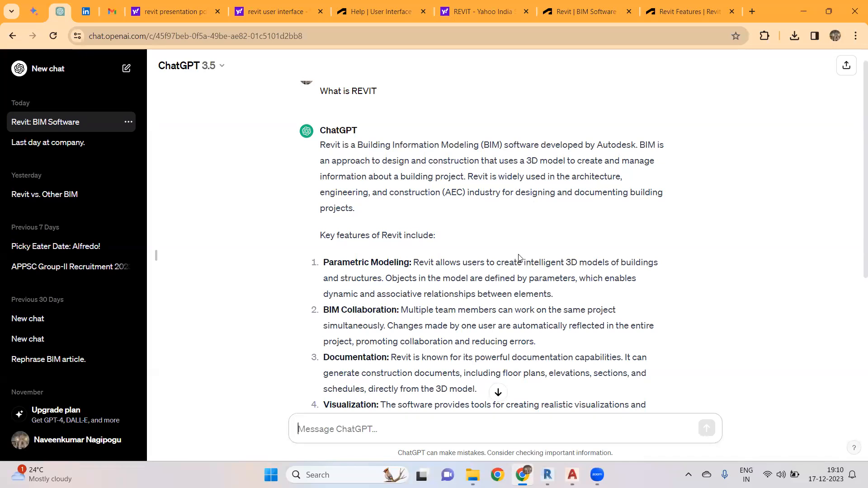
{"action": "scroll", "coordinate": [541, 273], "scroll_direction": "down", "scroll_amount": 1}
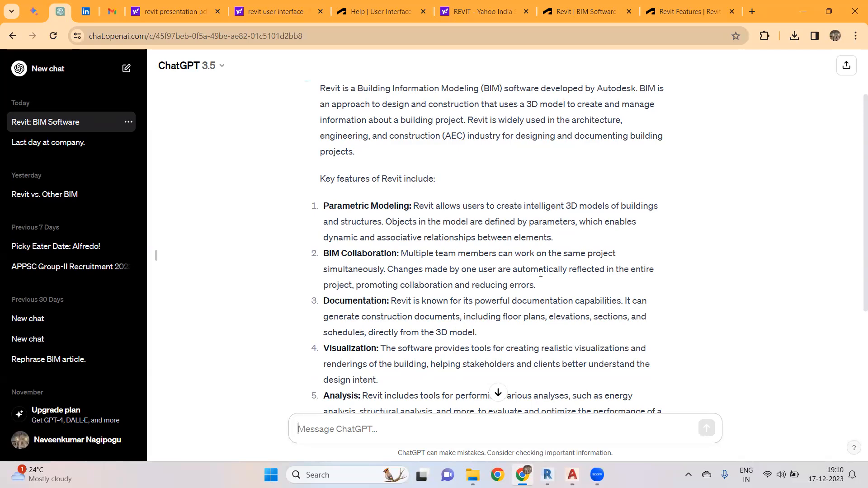
{"action": "scroll", "coordinate": [582, 262], "scroll_direction": "down", "scroll_amount": 1}
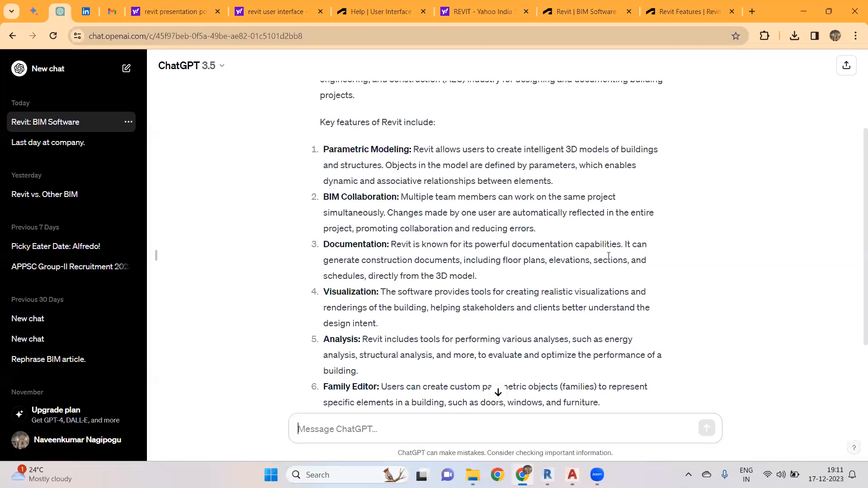
{"action": "scroll", "coordinate": [609, 256], "scroll_direction": "down", "scroll_amount": 1}
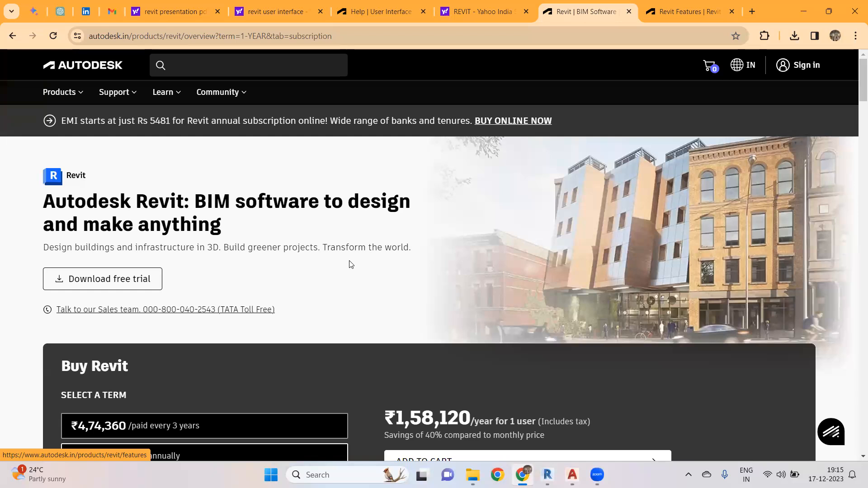
- Read the Autodesk Revit overview page, then switch to the Revit Features tab
{"action": "scroll", "coordinate": [393, 262], "scroll_direction": "down", "scroll_amount": 9}
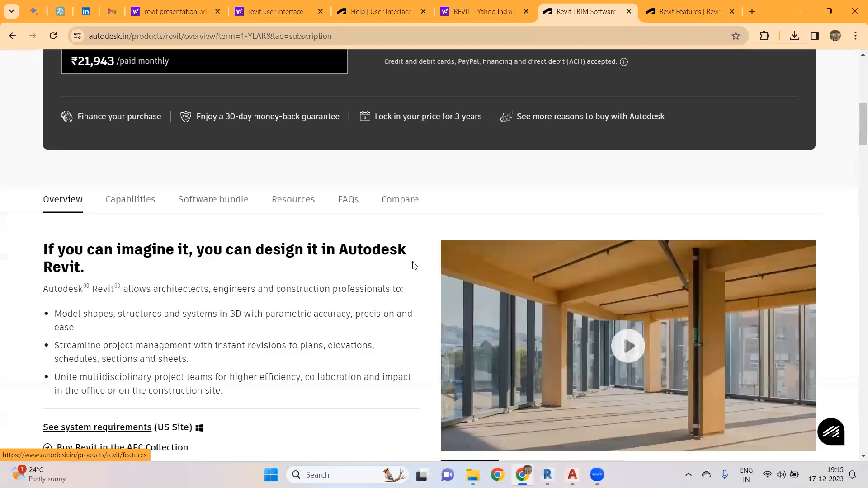
{"action": "scroll", "coordinate": [412, 266], "scroll_direction": "down", "scroll_amount": 2}
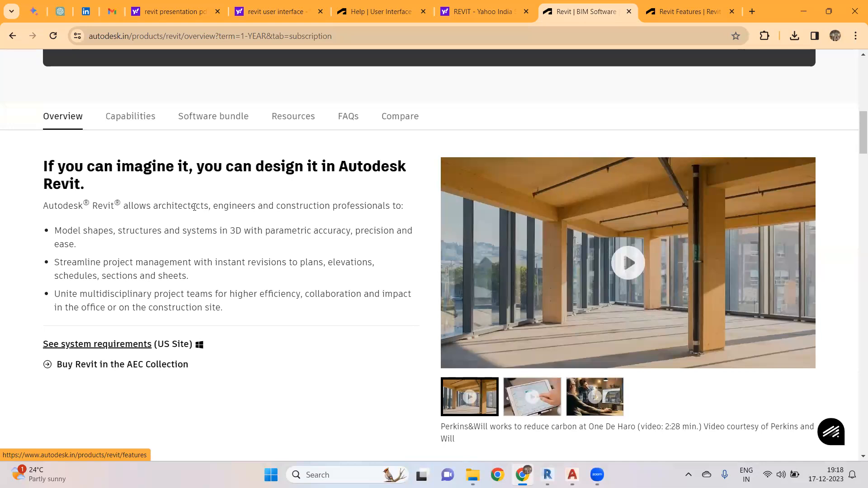
{"action": "scroll", "coordinate": [352, 310], "scroll_direction": "down", "scroll_amount": 5}
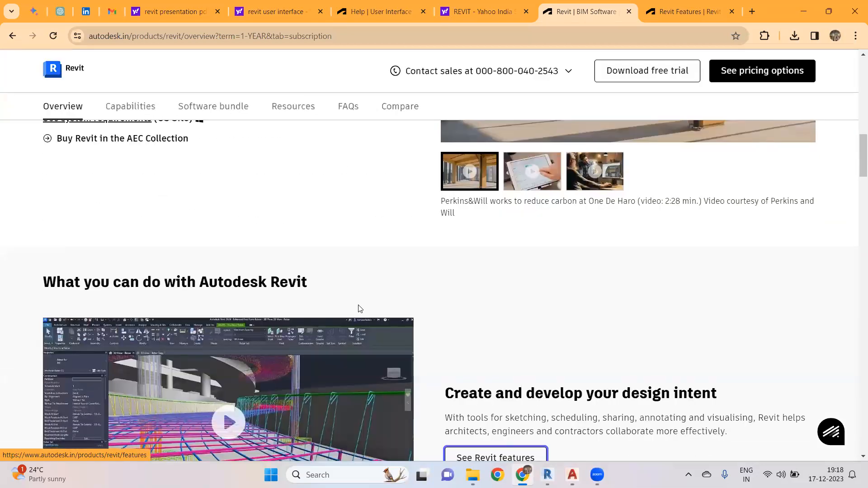
{"action": "scroll", "coordinate": [360, 308], "scroll_direction": "down", "scroll_amount": 2}
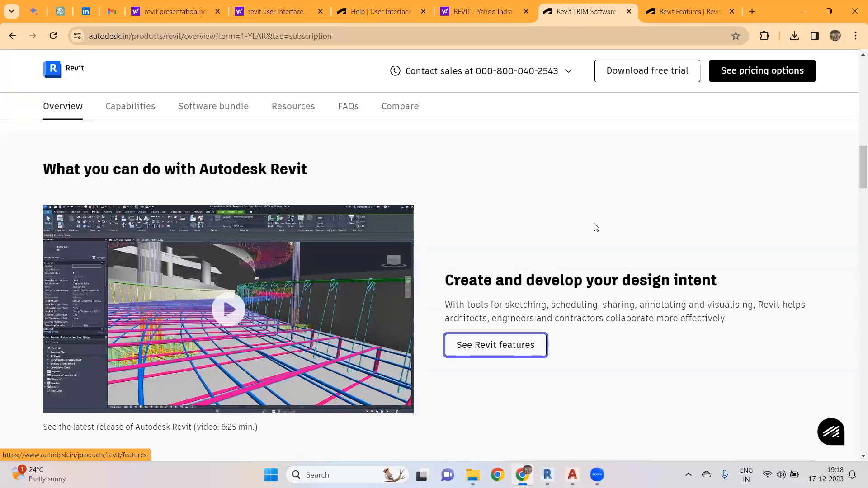
{"action": "key", "text": "ctrl+Tab"}
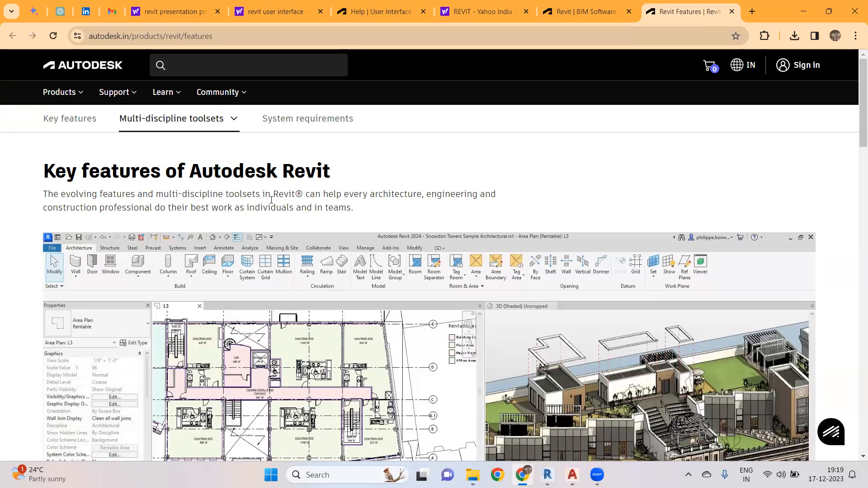
- Read the key features and the Architectural design toolsets on the Revit features page
{"action": "scroll", "coordinate": [441, 267], "scroll_direction": "down", "scroll_amount": 4}
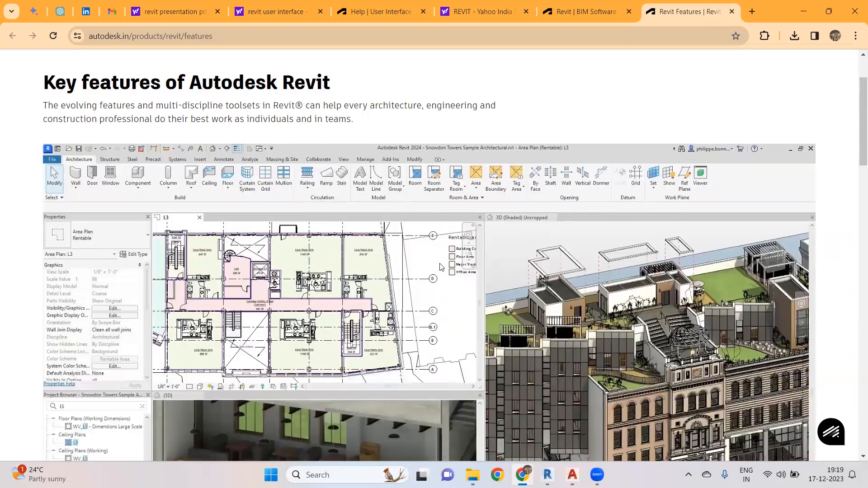
{"action": "scroll", "coordinate": [436, 265], "scroll_direction": "down", "scroll_amount": 8}
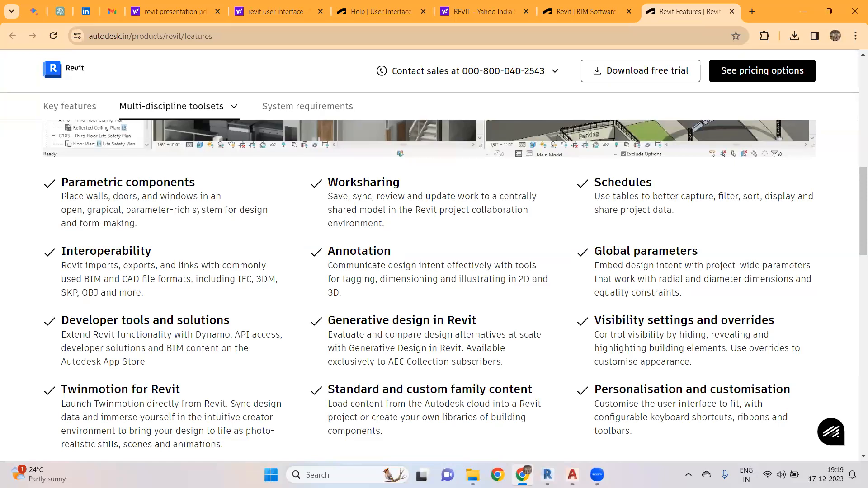
{"action": "scroll", "coordinate": [236, 284], "scroll_direction": "down", "scroll_amount": 1}
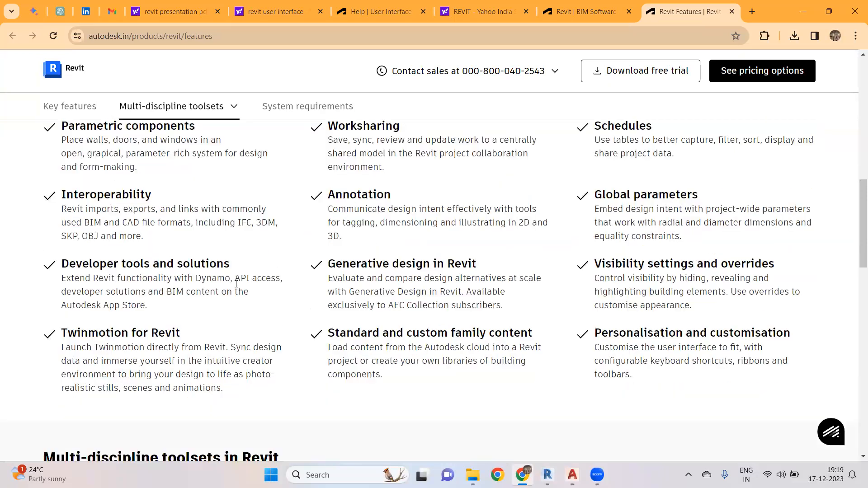
{"action": "scroll", "coordinate": [273, 286], "scroll_direction": "up", "scroll_amount": 2}
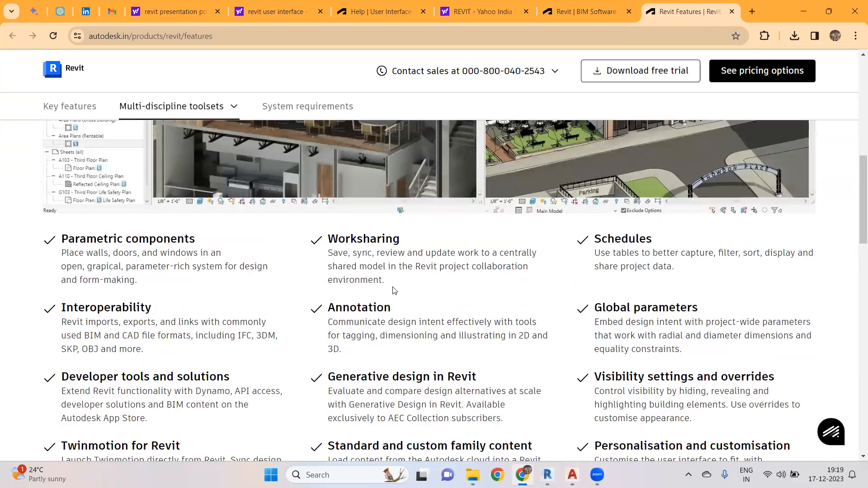
{"action": "scroll", "coordinate": [467, 301], "scroll_direction": "down", "scroll_amount": 1}
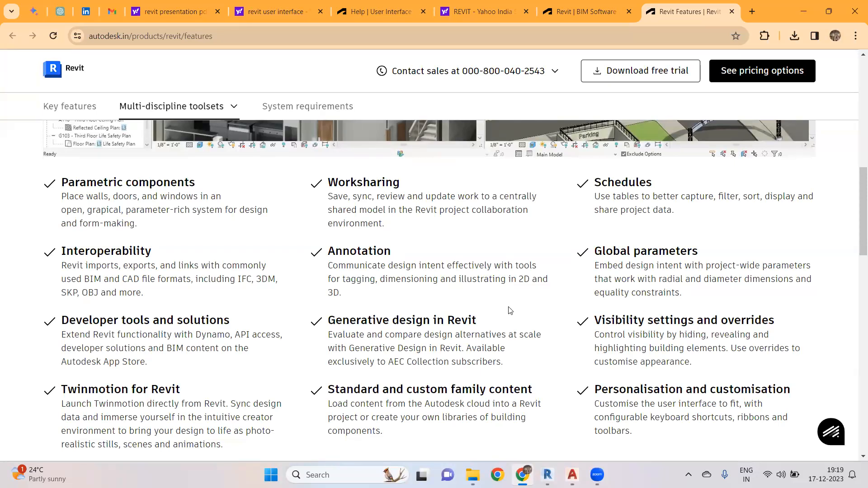
{"action": "scroll", "coordinate": [510, 311], "scroll_direction": "down", "scroll_amount": 3}
{"action": "scroll", "coordinate": [511, 311], "scroll_direction": "down", "scroll_amount": 4}
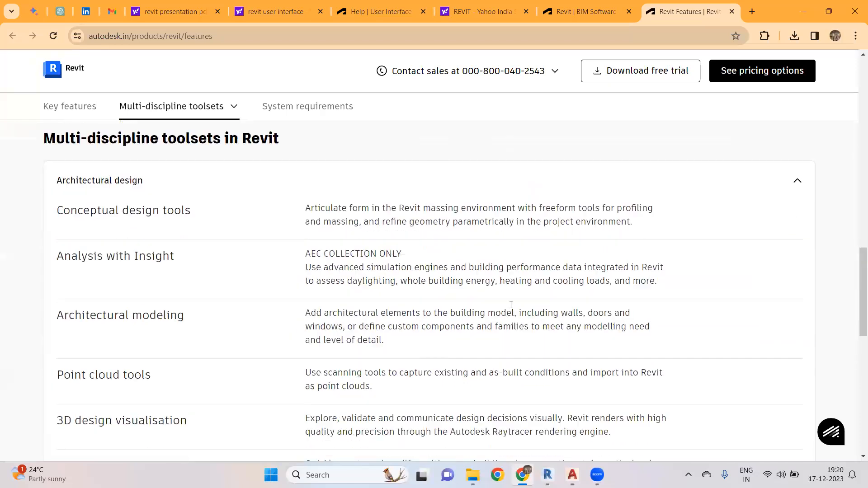
{"action": "scroll", "coordinate": [229, 235], "scroll_direction": "up", "scroll_amount": 1}
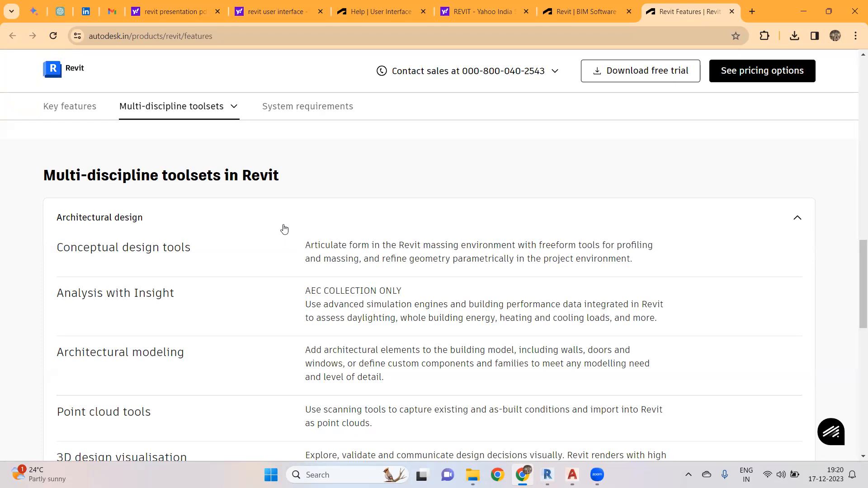
{"action": "scroll", "coordinate": [309, 240], "scroll_direction": "down", "scroll_amount": 1}
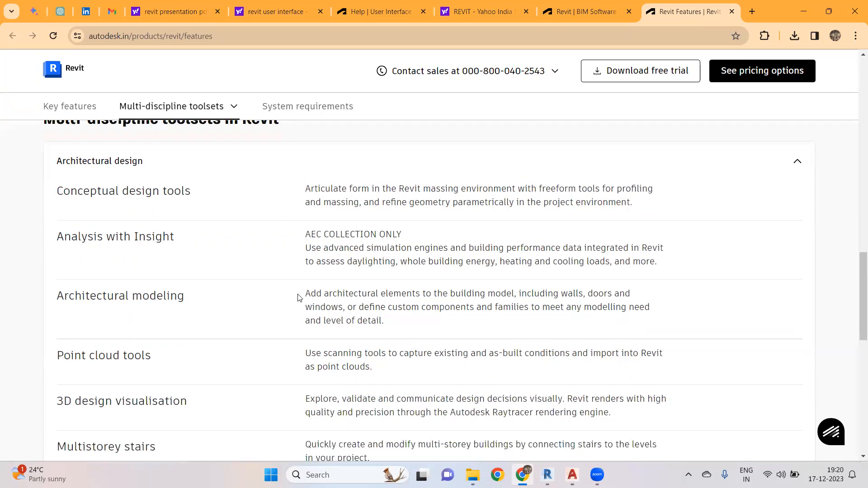
{"action": "scroll", "coordinate": [301, 294], "scroll_direction": "down", "scroll_amount": 1}
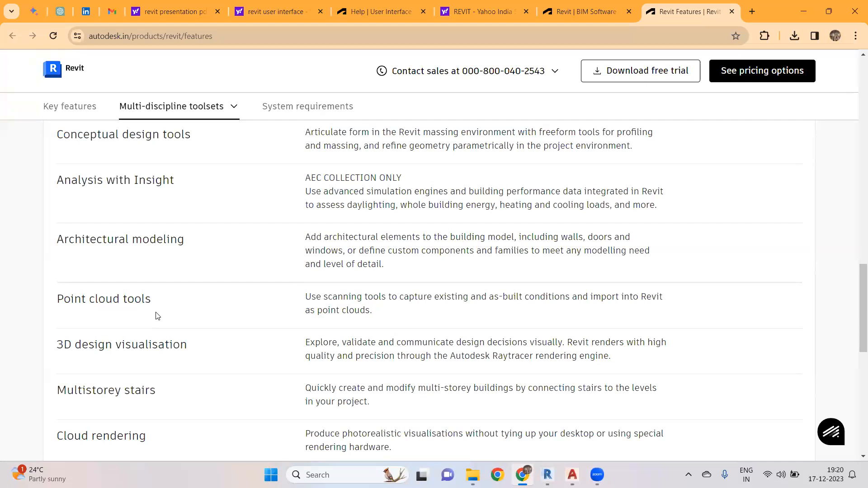
{"action": "scroll", "coordinate": [242, 301], "scroll_direction": "down", "scroll_amount": 3}
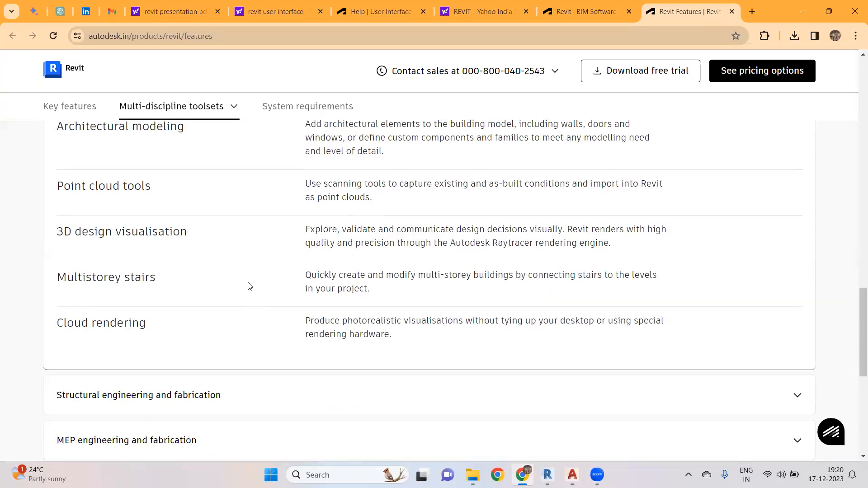
{"action": "scroll", "coordinate": [249, 285], "scroll_direction": "down", "scroll_amount": 1}
{"action": "scroll", "coordinate": [250, 285], "scroll_direction": "down", "scroll_amount": 4}
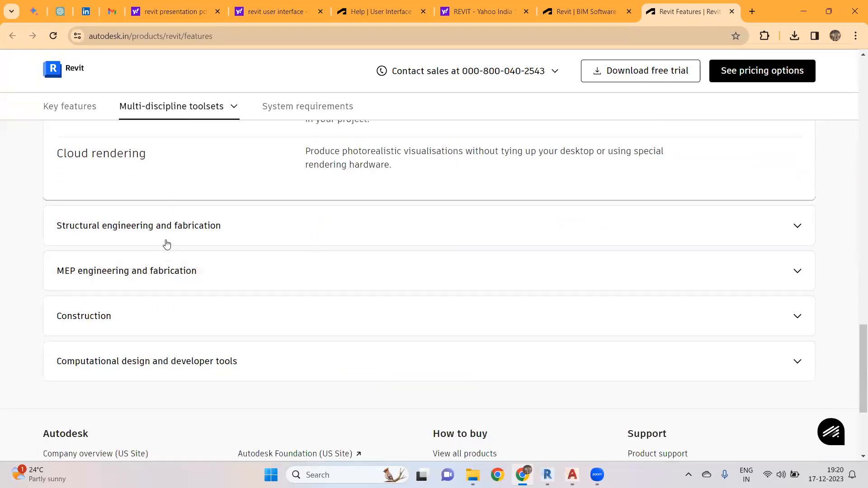
- Expand the Structural engineering and fabrication toolset section and read it
{"action": "left_click", "coordinate": [190, 227]}
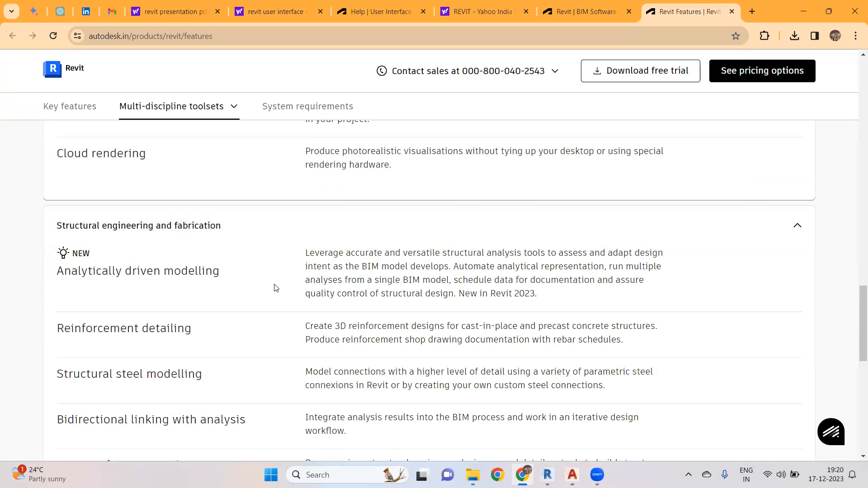
{"action": "scroll", "coordinate": [276, 287], "scroll_direction": "down", "scroll_amount": 2}
{"action": "scroll", "coordinate": [277, 287], "scroll_direction": "down", "scroll_amount": 6}
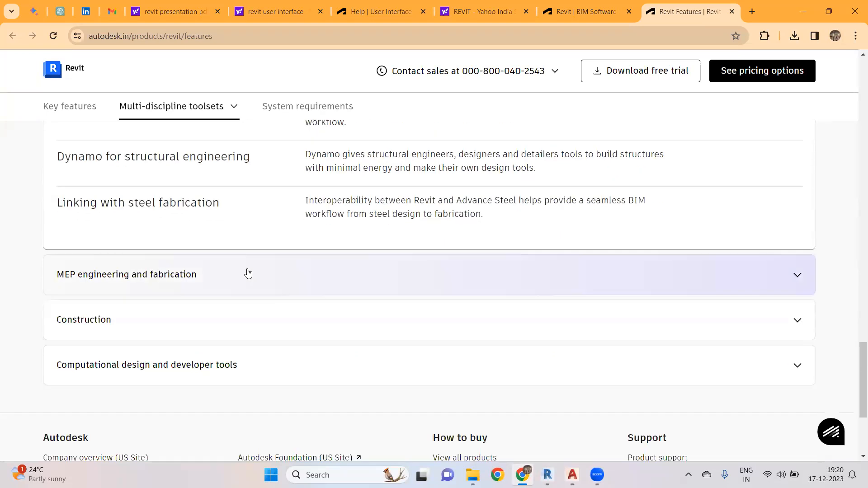
- Expand the MEP engineering and fabrication toolset section and read it
{"action": "left_click", "coordinate": [202, 244]}
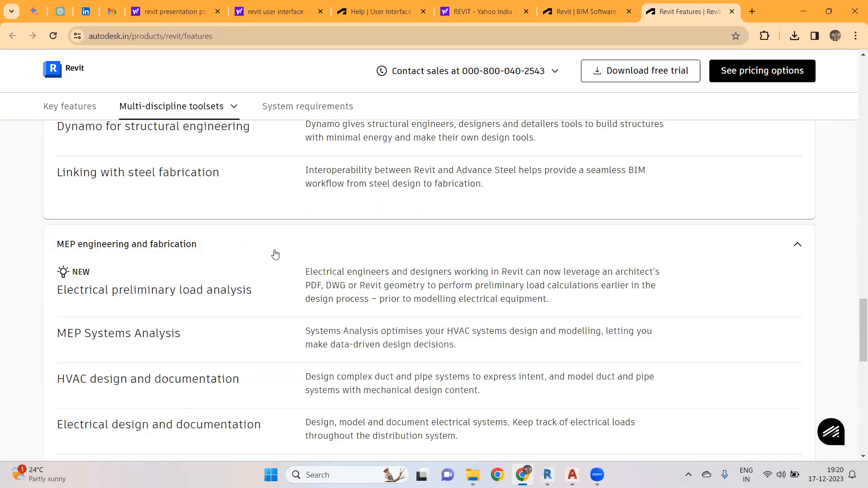
{"action": "scroll", "coordinate": [282, 254], "scroll_direction": "down", "scroll_amount": 9}
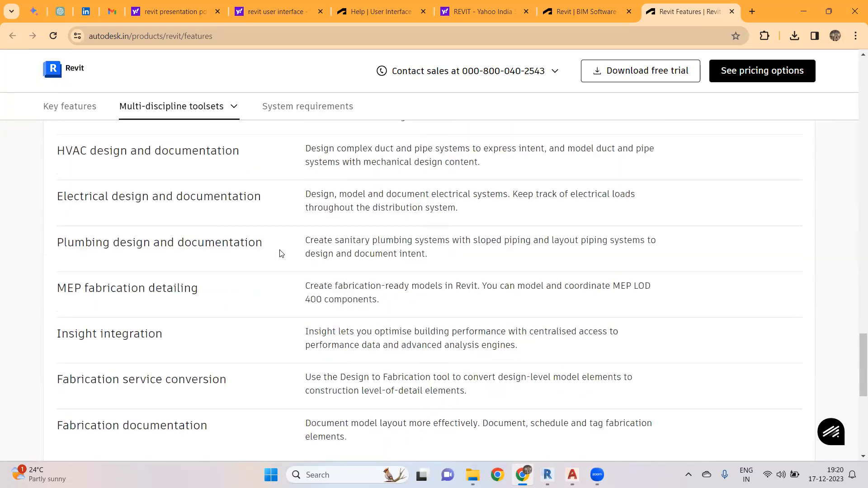
{"action": "scroll", "coordinate": [277, 252], "scroll_direction": "down", "scroll_amount": 4}
- Expand the Construction toolset section and read it
{"action": "left_click", "coordinate": [119, 170]}
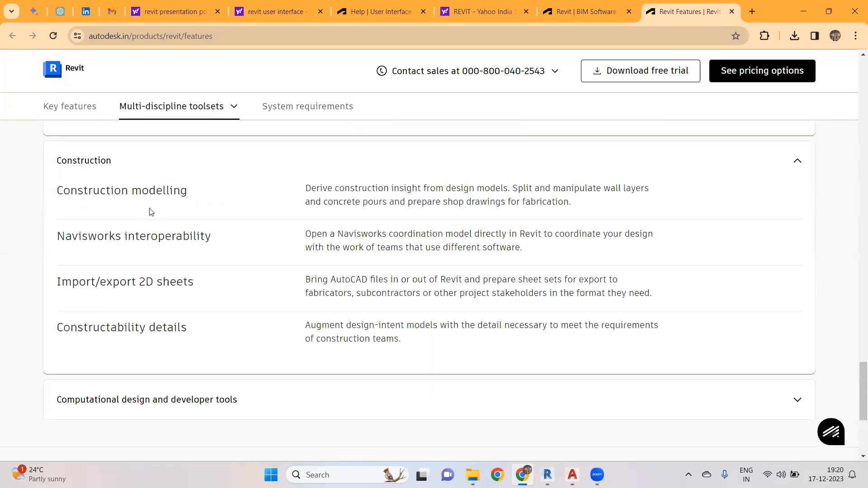
{"action": "scroll", "coordinate": [193, 243], "scroll_direction": "up", "scroll_amount": 1}
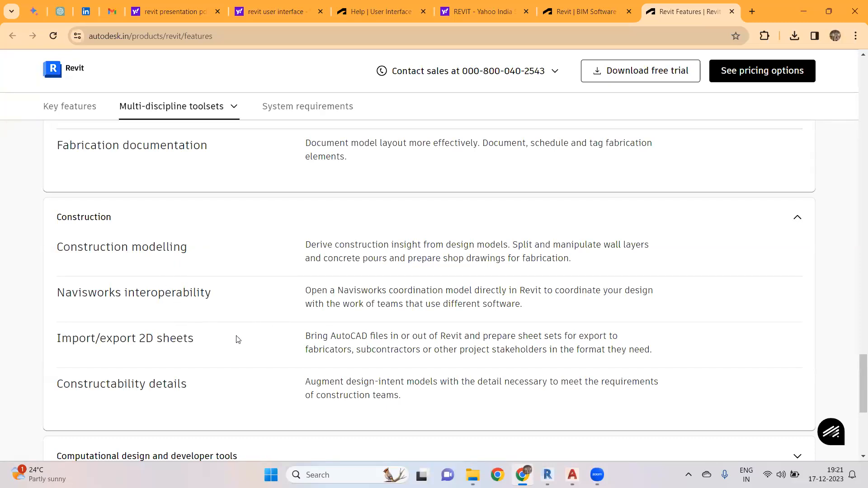
{"action": "scroll", "coordinate": [273, 319], "scroll_direction": "up", "scroll_amount": 1}
{"action": "scroll", "coordinate": [272, 317], "scroll_direction": "down", "scroll_amount": 1}
{"action": "scroll", "coordinate": [259, 309], "scroll_direction": "down", "scroll_amount": 3}
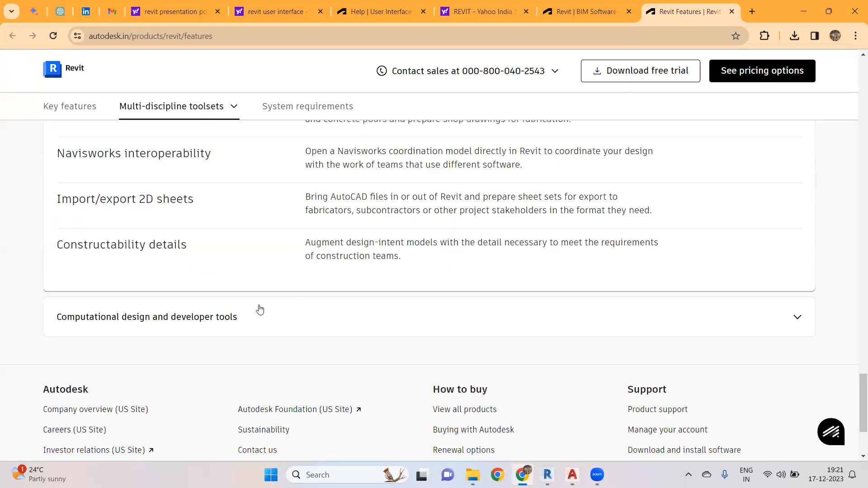
{"action": "scroll", "coordinate": [261, 306], "scroll_direction": "up", "scroll_amount": 9}
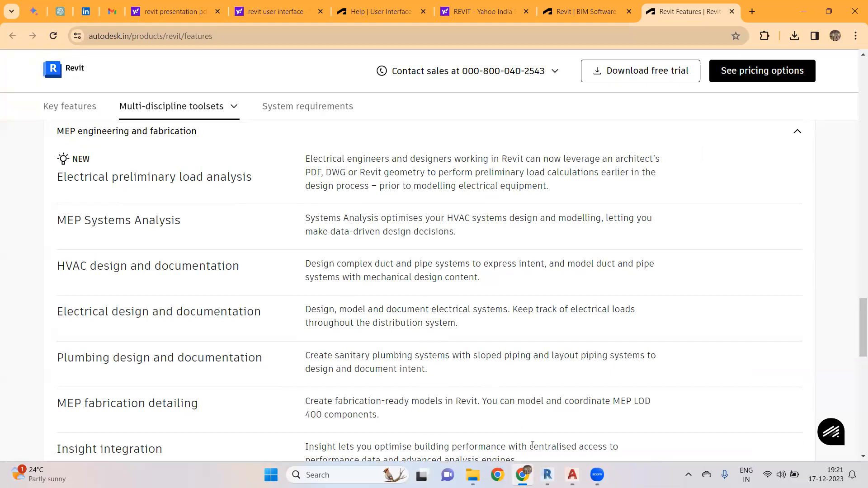
- Switch to Revit 2022 and open its online help
{"action": "left_click", "coordinate": [547, 474]}
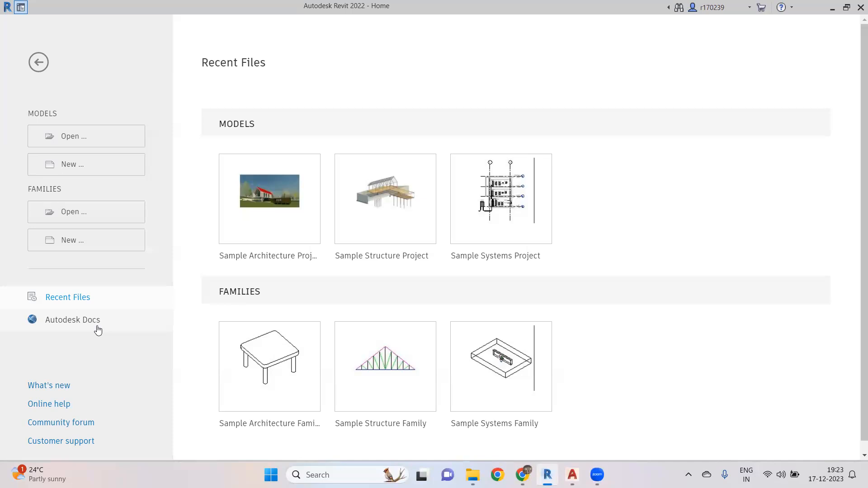
{"action": "left_click", "coordinate": [58, 407]}
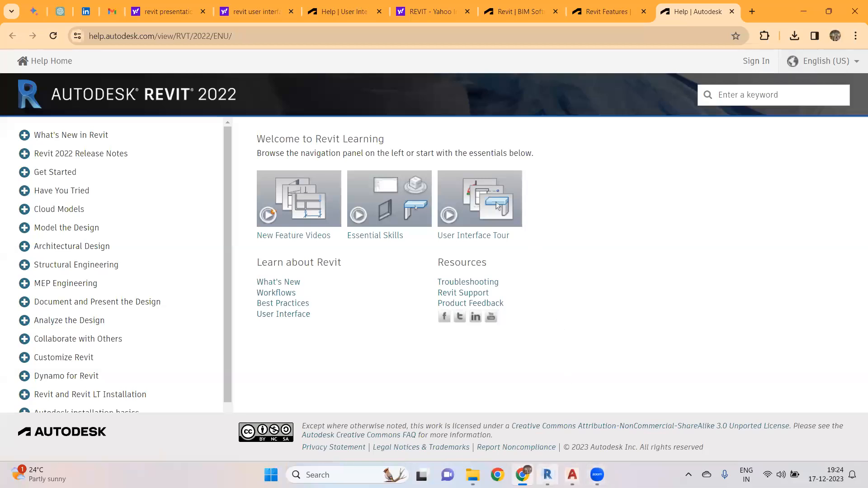
- Return to Revit's Home screen and browse the sample models and families listed there
{"action": "left_click", "coordinate": [547, 475]}
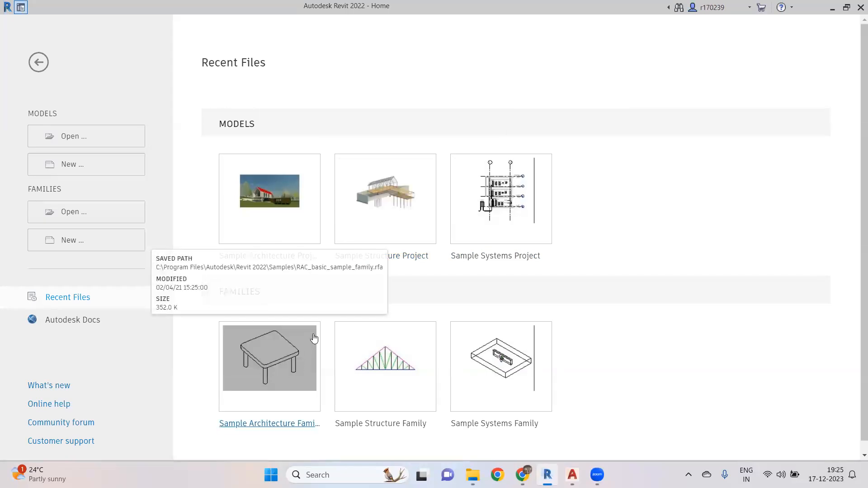
{"action": "scroll", "coordinate": [316, 338], "scroll_direction": "down", "scroll_amount": 1}
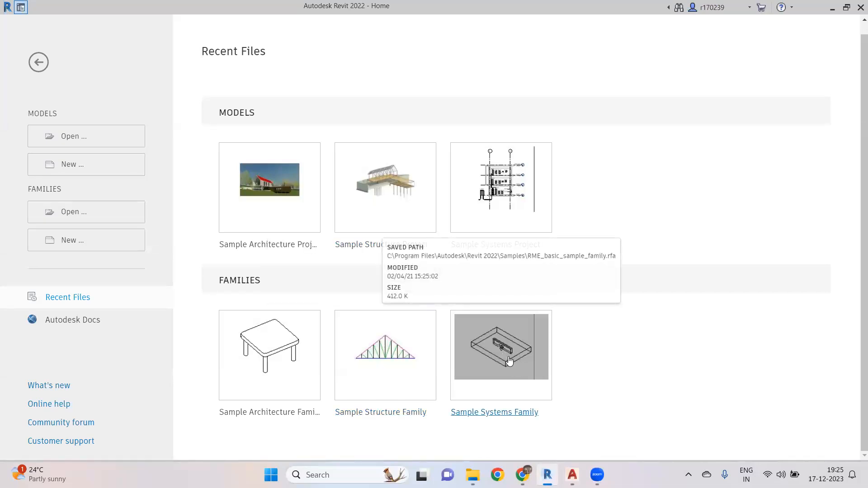
{"action": "scroll", "coordinate": [507, 358], "scroll_direction": "up", "scroll_amount": 1}
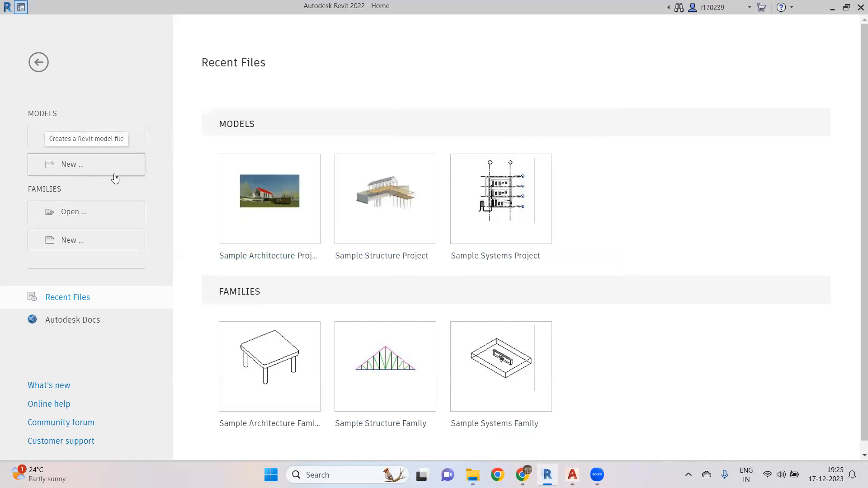
- Create a new project based on the Architectural Template
{"action": "left_click", "coordinate": [91, 166]}
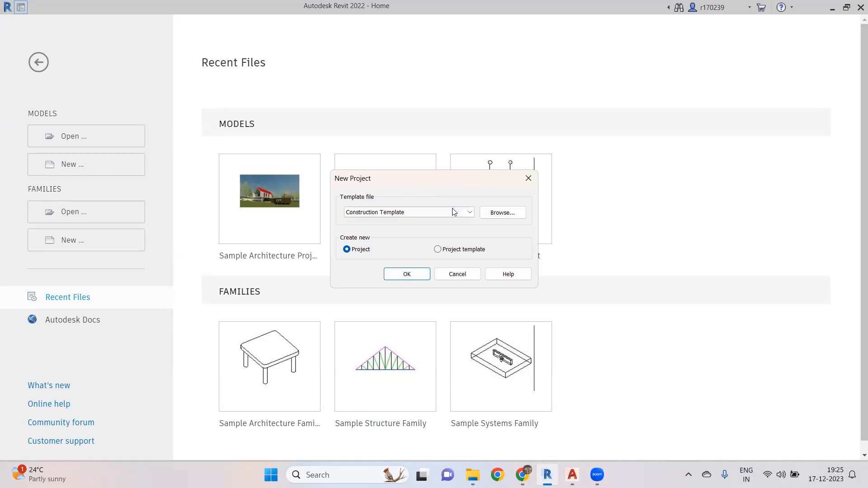
{"action": "left_click", "coordinate": [471, 213]}
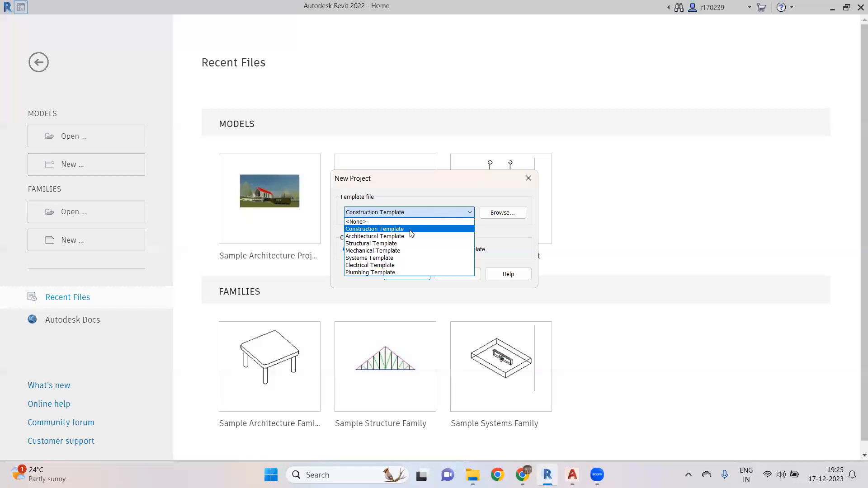
{"action": "left_click", "coordinate": [472, 214]}
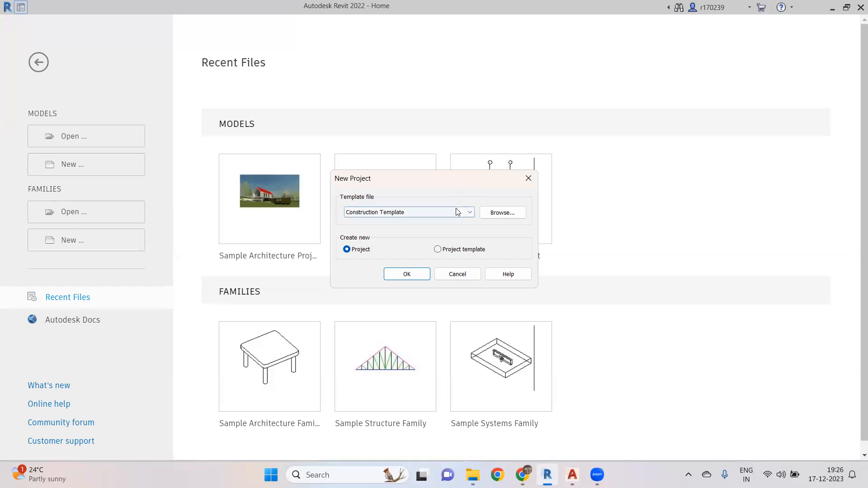
{"action": "left_click", "coordinate": [467, 217]}
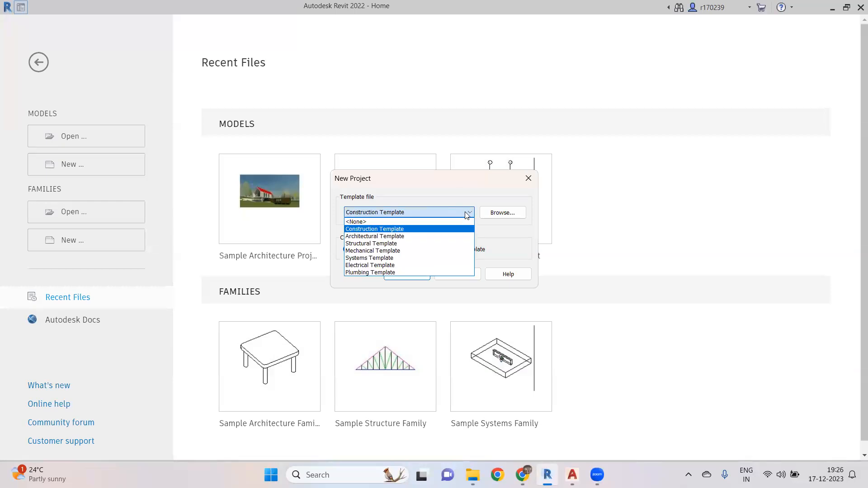
{"action": "left_click", "coordinate": [438, 236]}
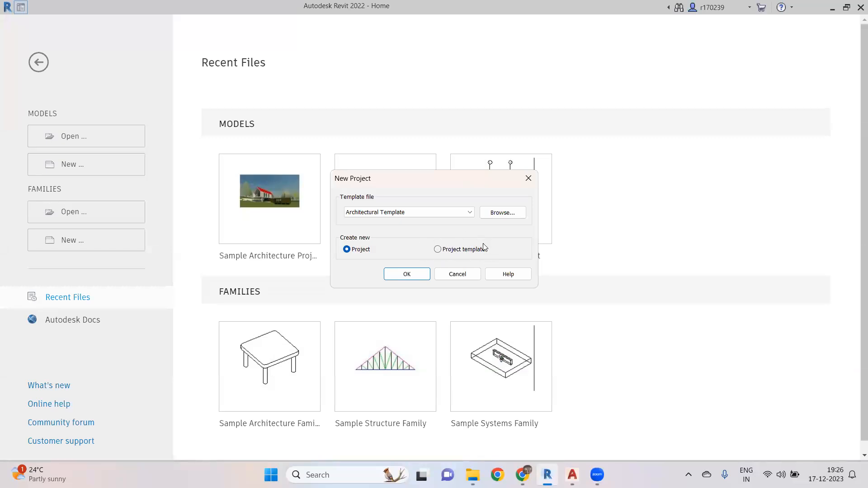
{"action": "left_click", "coordinate": [406, 275]}
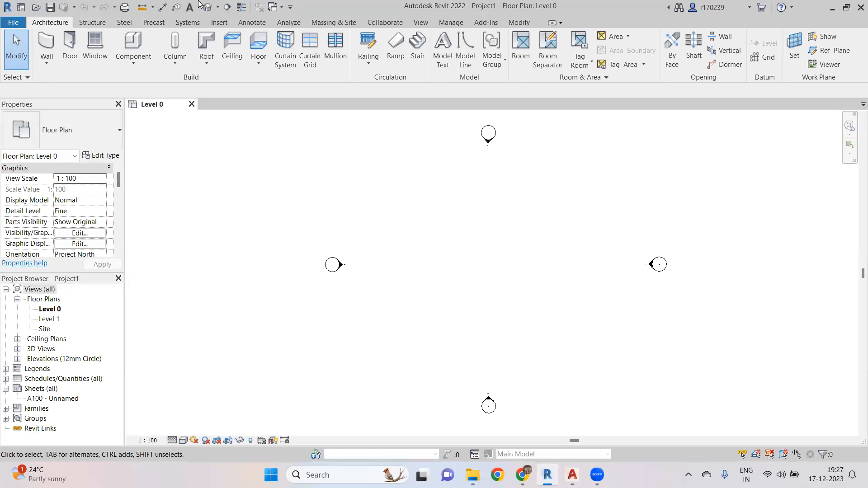
- Remove the Open and Save commands from the Quick Access Toolbar
{"action": "left_click", "coordinate": [291, 7]}
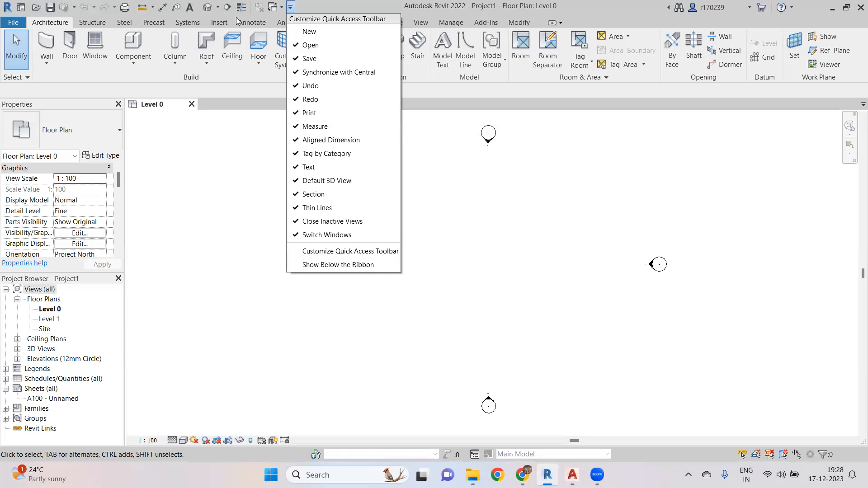
{"action": "left_click", "coordinate": [309, 46]}
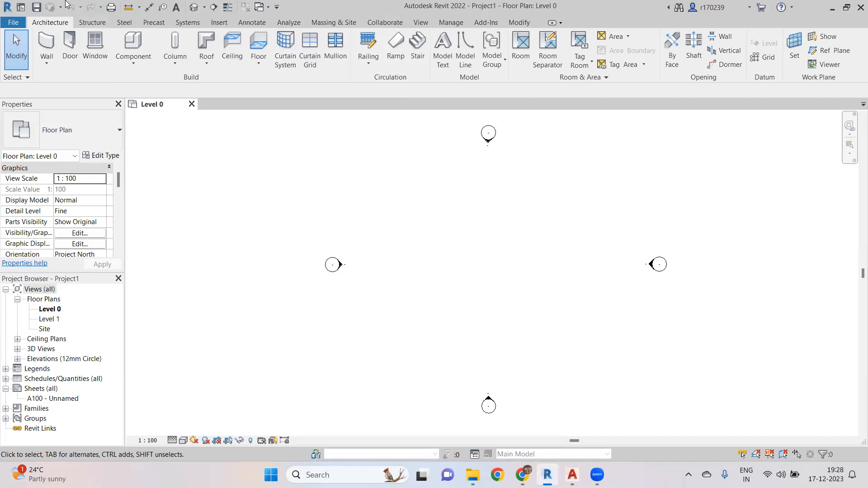
{"action": "left_click", "coordinate": [277, 7]}
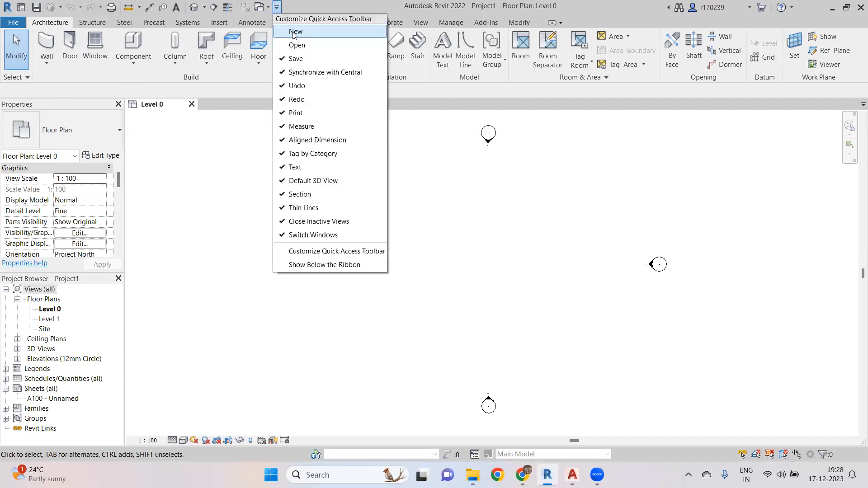
{"action": "left_click", "coordinate": [295, 59]}
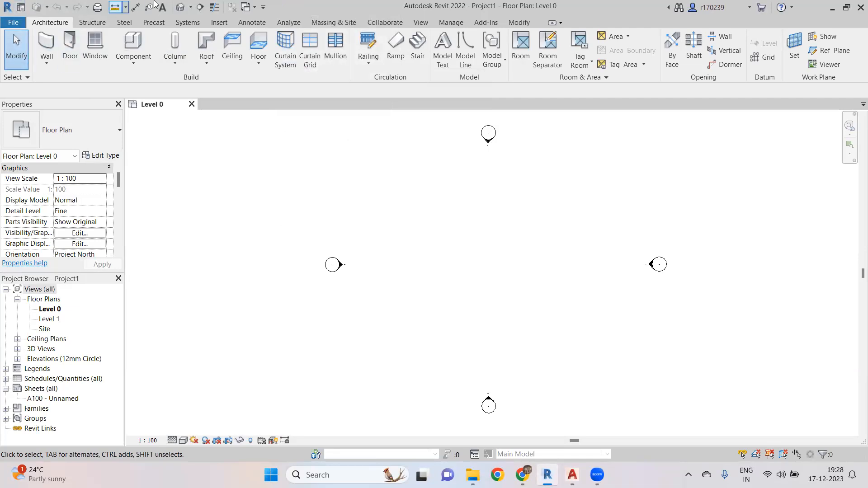
- Restore the Save and Open commands to the Quick Access Toolbar
{"action": "left_click", "coordinate": [263, 6]}
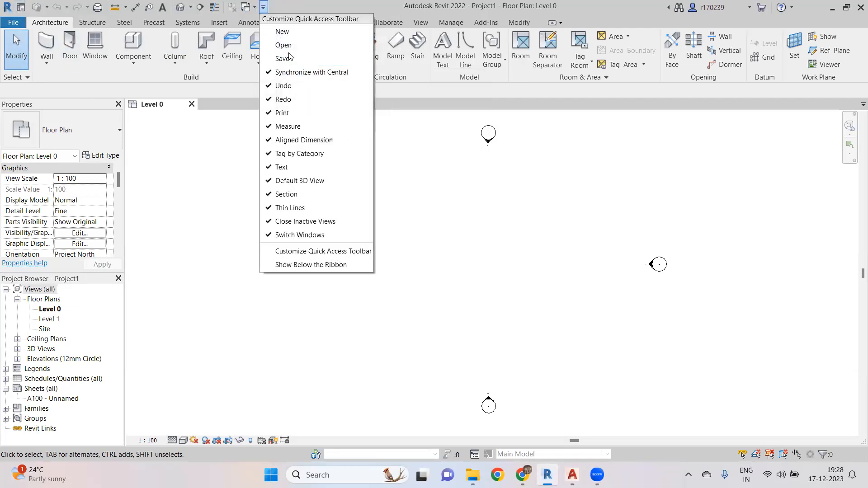
{"action": "left_click", "coordinate": [294, 58]}
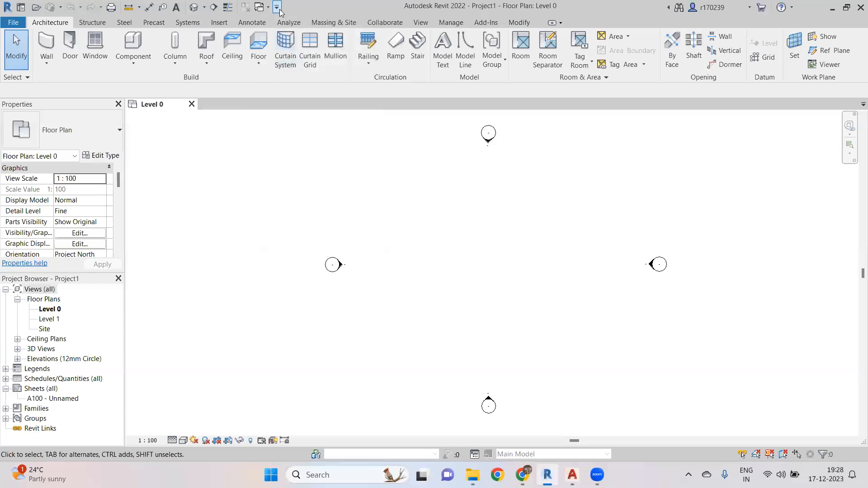
{"action": "left_click", "coordinate": [277, 7]}
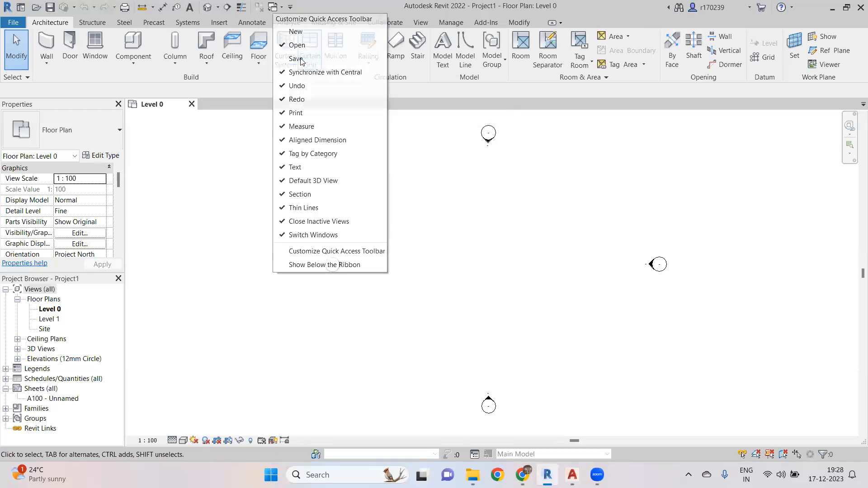
{"action": "left_click", "coordinate": [300, 59]}
{"action": "left_click", "coordinate": [290, 7]}
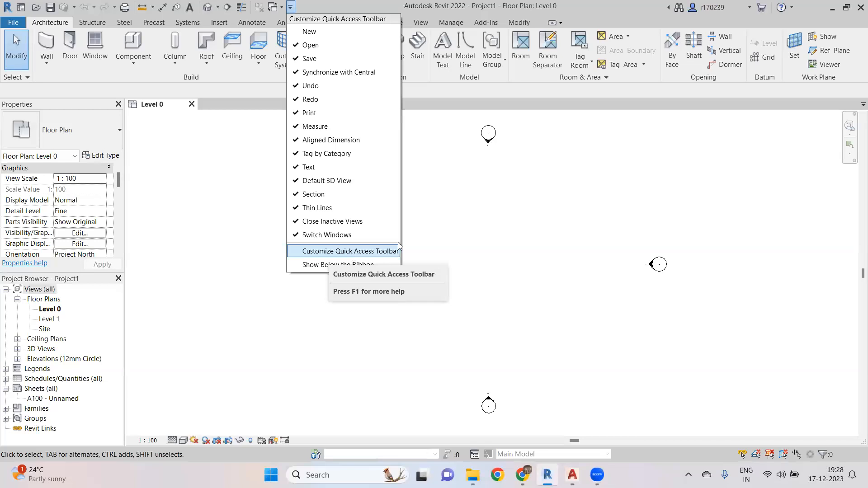
{"action": "left_click", "coordinate": [228, 253]}
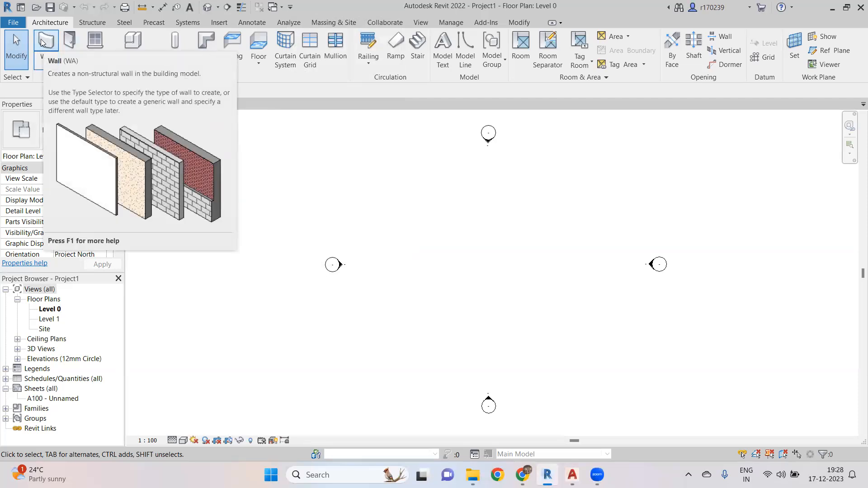
- Open the online help topic for the Wall tool and switch back to Revit
{"action": "key", "text": "F1"}
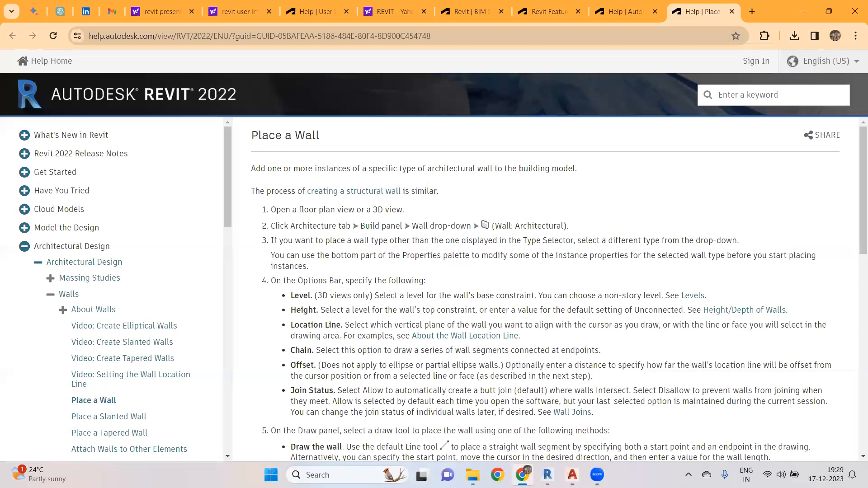
{"action": "key", "text": "alt+Tab"}
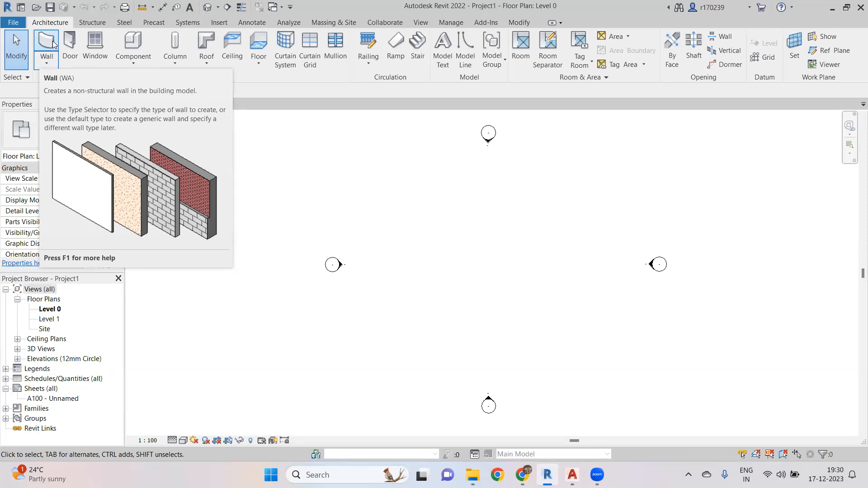
- Start the Wall tool and float the Properties palette beside the drawing area, enlarging it
{"action": "left_click", "coordinate": [46, 63]}
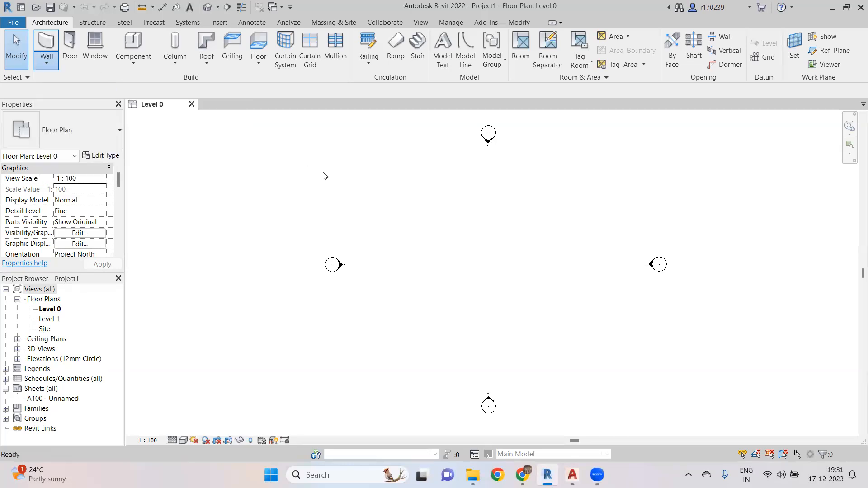
{"action": "key", "text": "w"}
{"action": "key", "text": "a"}
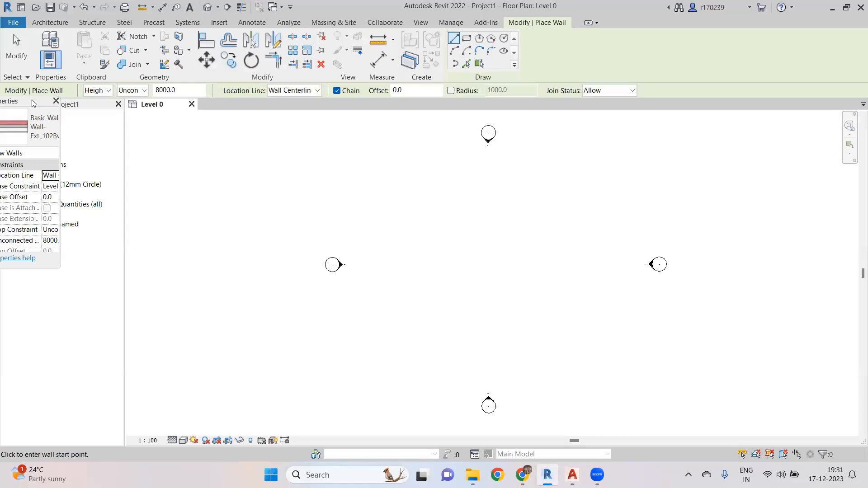
{"action": "left_click_drag", "start_coordinate": [34, 103], "coordinate": [635, 216]}
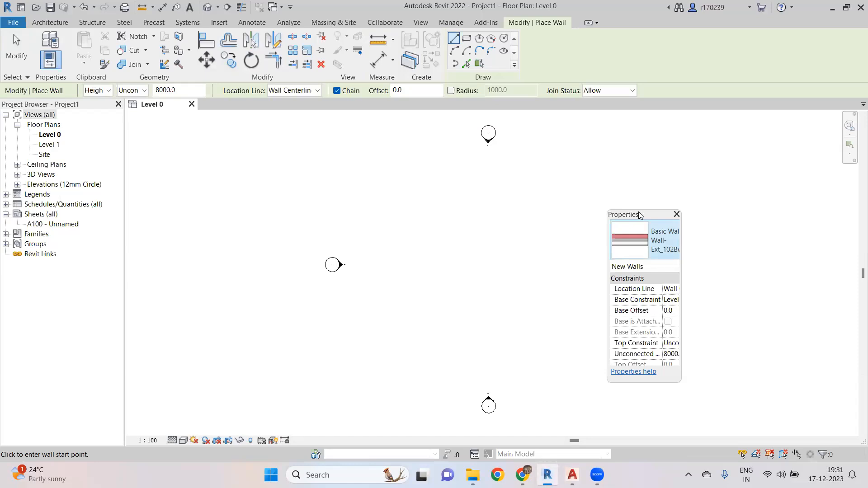
{"action": "left_click_drag", "start_coordinate": [639, 214], "coordinate": [796, 184]}
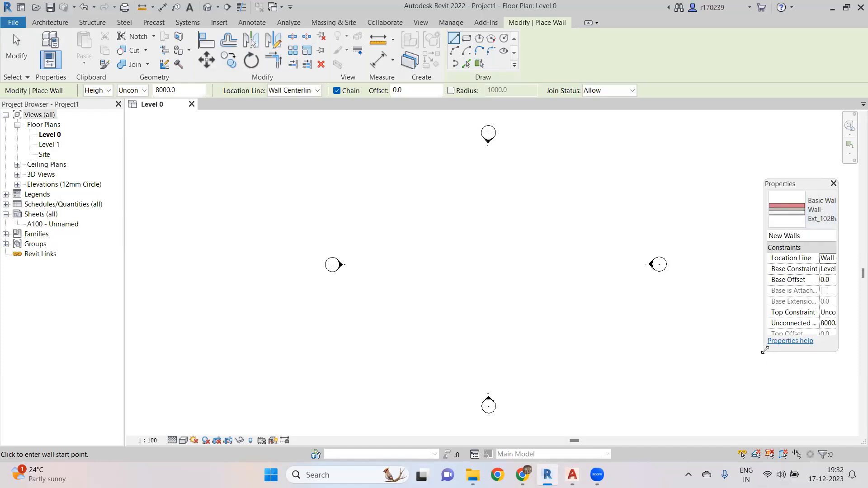
{"action": "left_click_drag", "start_coordinate": [764, 350], "coordinate": [744, 424]}
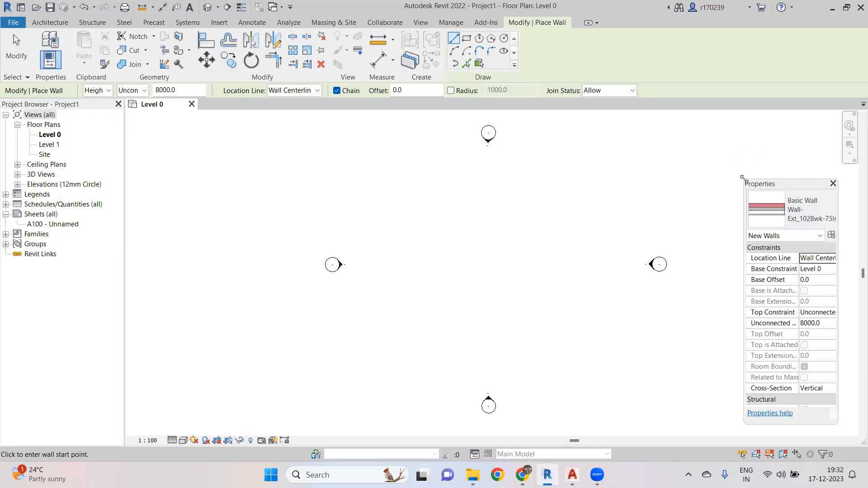
{"action": "left_click_drag", "start_coordinate": [742, 177], "coordinate": [631, 113]}
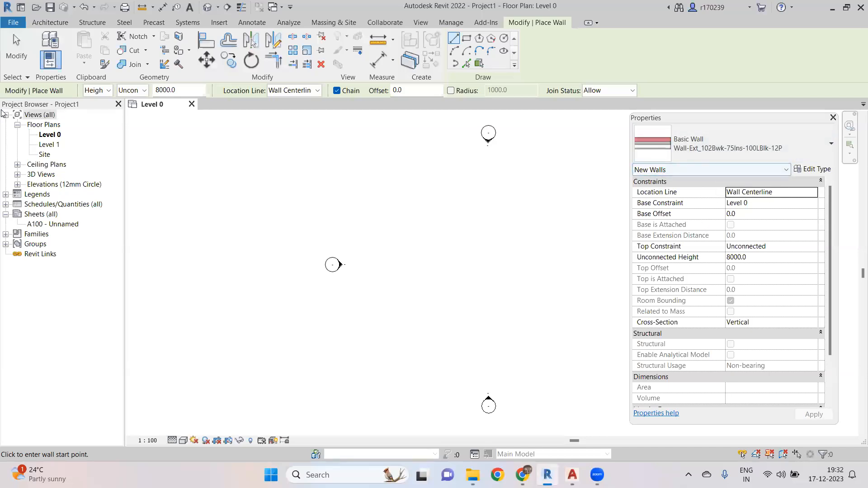
- Draw a vertical wall about 6800 mm long in the Level 0 floor plan
{"action": "left_click", "coordinate": [61, 282]}
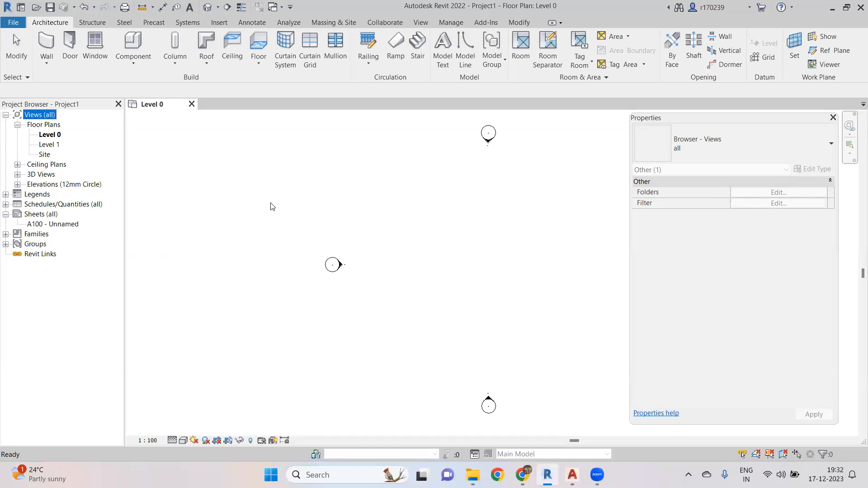
{"action": "left_click", "coordinate": [52, 43]}
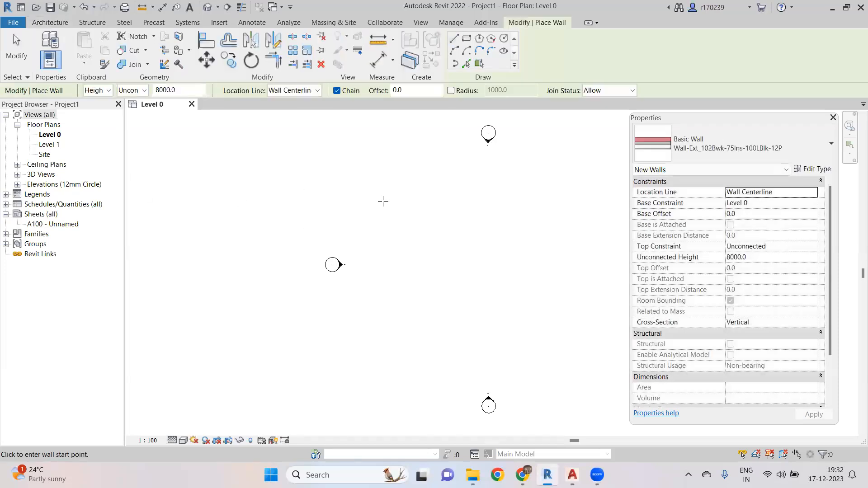
{"action": "left_click", "coordinate": [409, 188]}
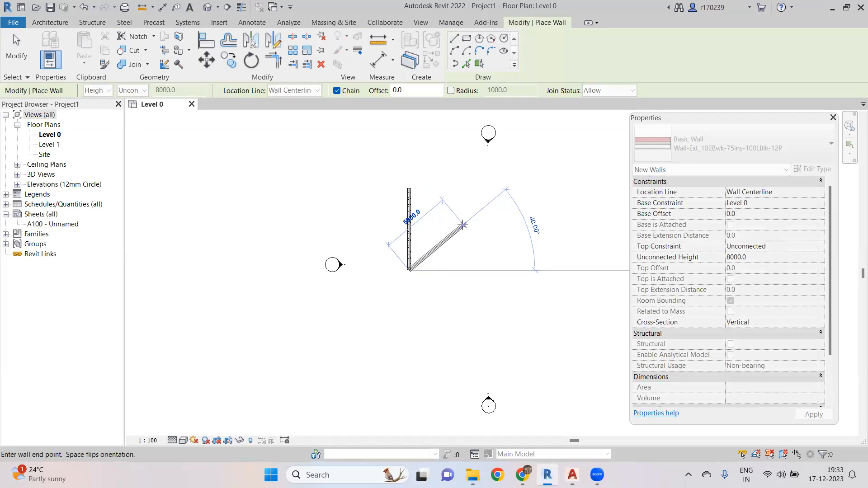
{"action": "key", "text": "Escape"}
{"action": "key", "text": "Escape"}
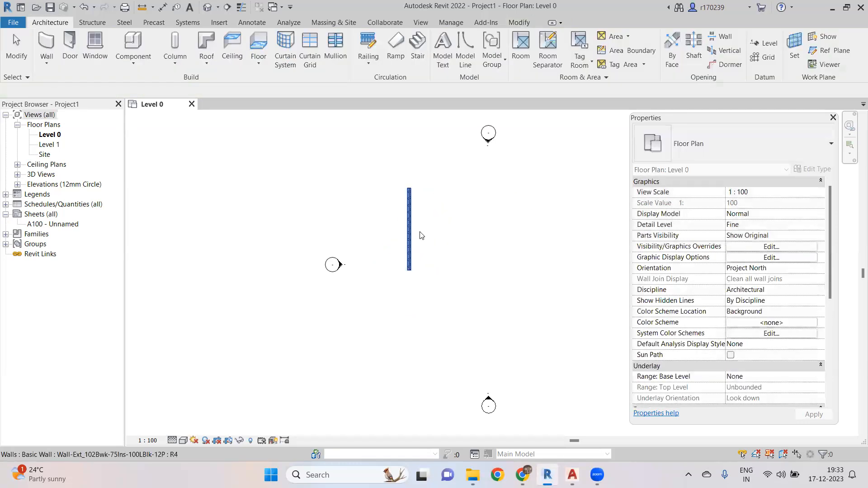
- Zoom in on the wall and switch on the Thin Lines display
{"action": "scroll", "coordinate": [445, 237], "scroll_direction": "up", "scroll_amount": 5}
{"action": "scroll", "coordinate": [406, 227], "scroll_direction": "up", "scroll_amount": 3}
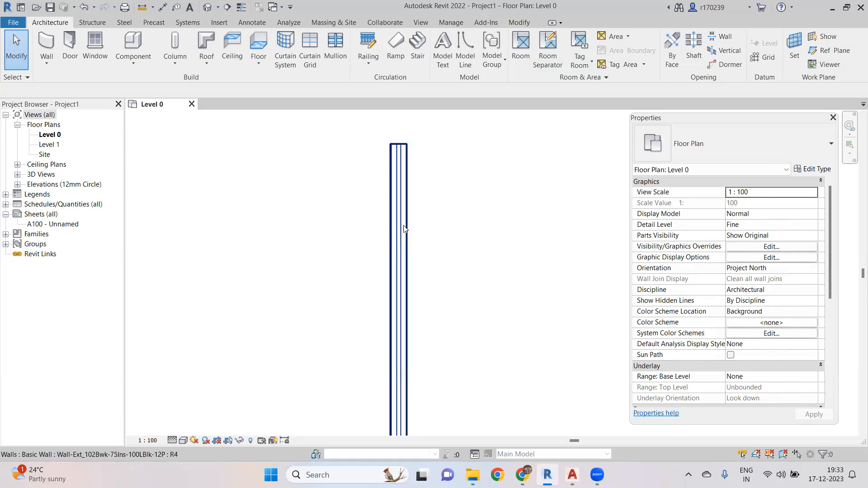
{"action": "middle_click_drag", "start_coordinate": [434, 221], "coordinate": [440, 300]}
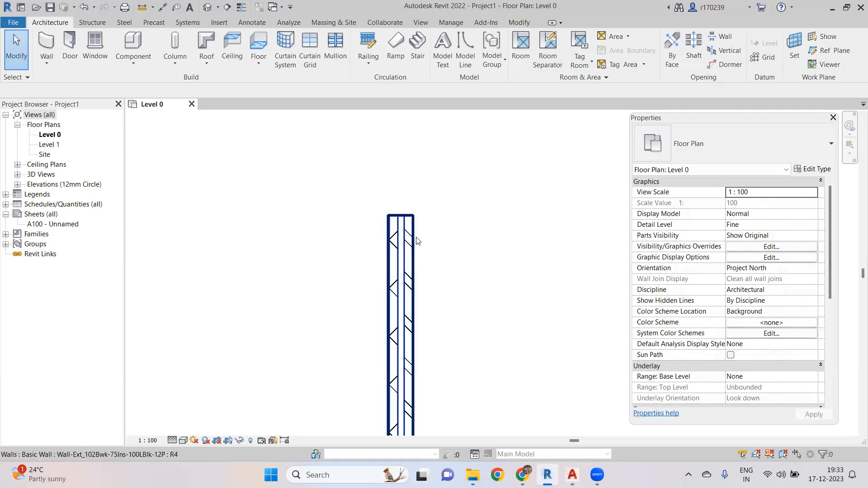
{"action": "left_click", "coordinate": [410, 233]}
{"action": "scroll", "coordinate": [410, 231], "scroll_direction": "up", "scroll_amount": 5}
{"action": "left_click", "coordinate": [241, 7]}
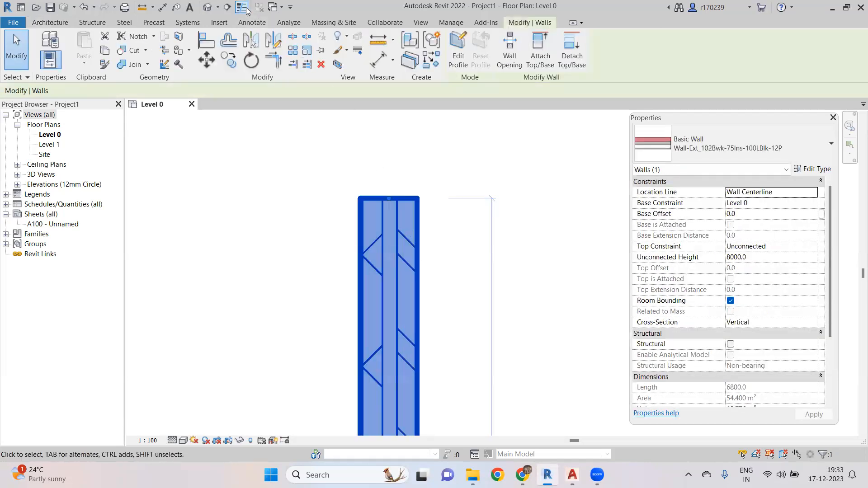
{"action": "key", "text": "Escape"}
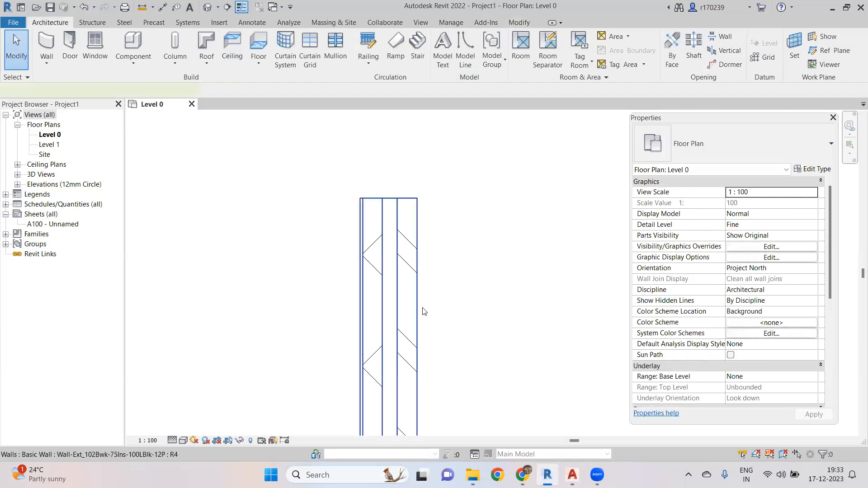
- Select the wall, browse the available wall types, and open its Type Properties
{"action": "left_click", "coordinate": [414, 289]}
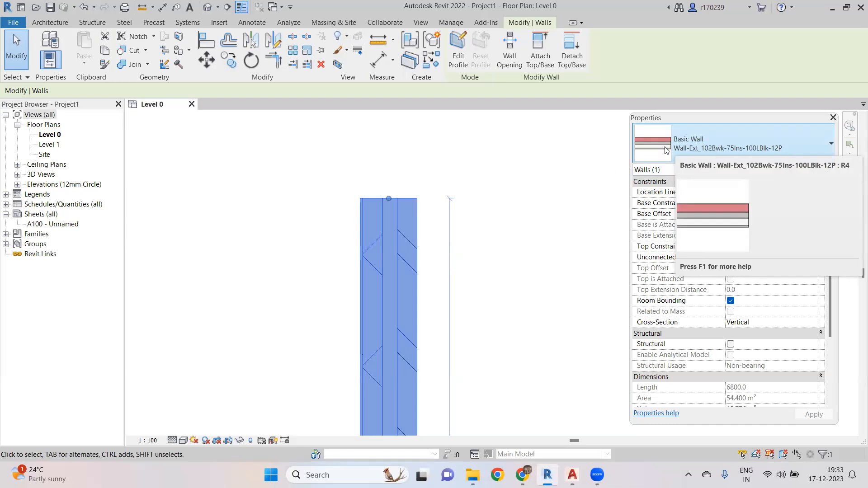
{"action": "left_click", "coordinate": [791, 144]}
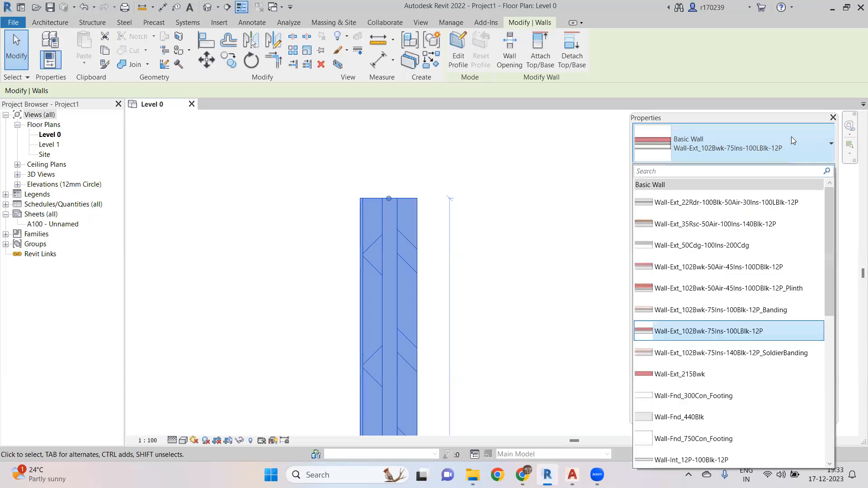
{"action": "left_click", "coordinate": [791, 140]}
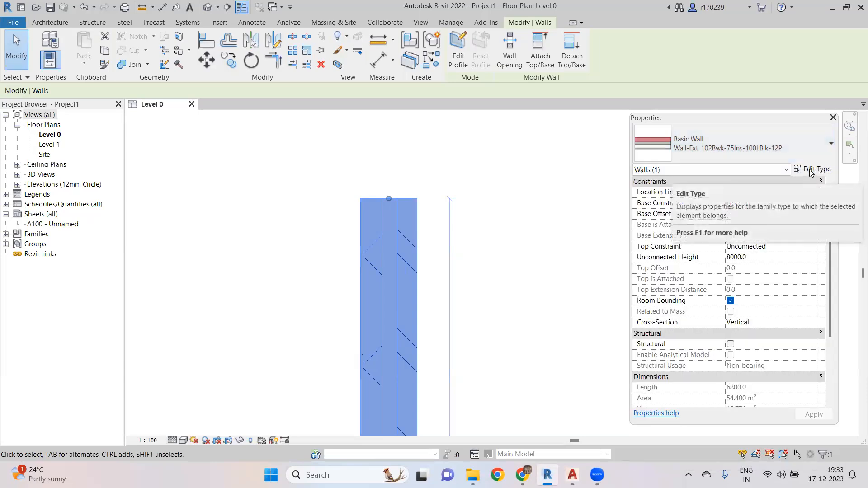
{"action": "left_click", "coordinate": [812, 170]}
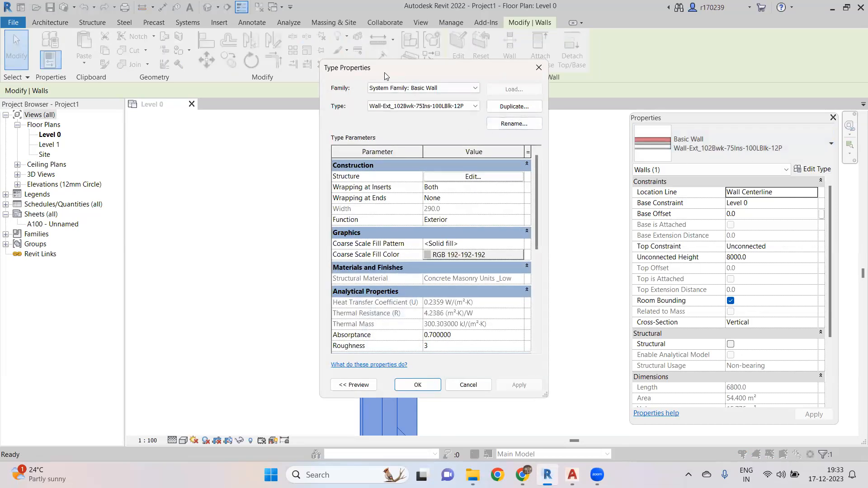
- Reposition the Type Properties dialog and browse the available wall families
{"action": "left_click_drag", "start_coordinate": [388, 74], "coordinate": [407, 92]}
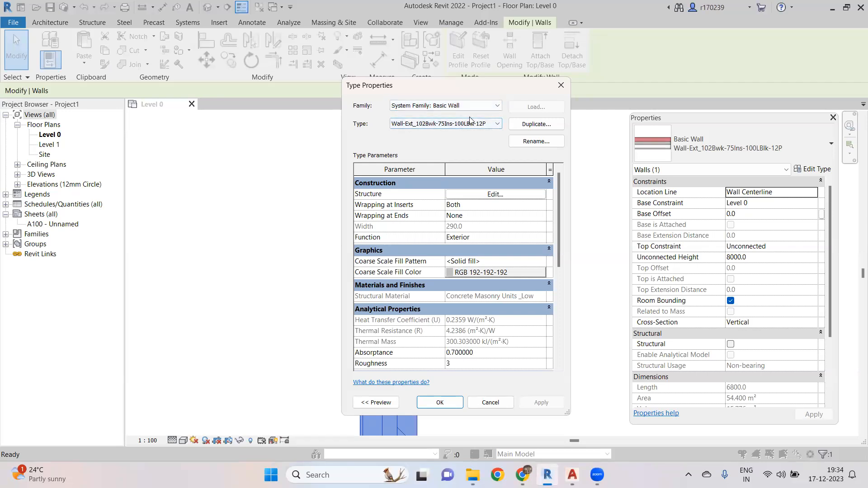
{"action": "left_click", "coordinate": [494, 108]}
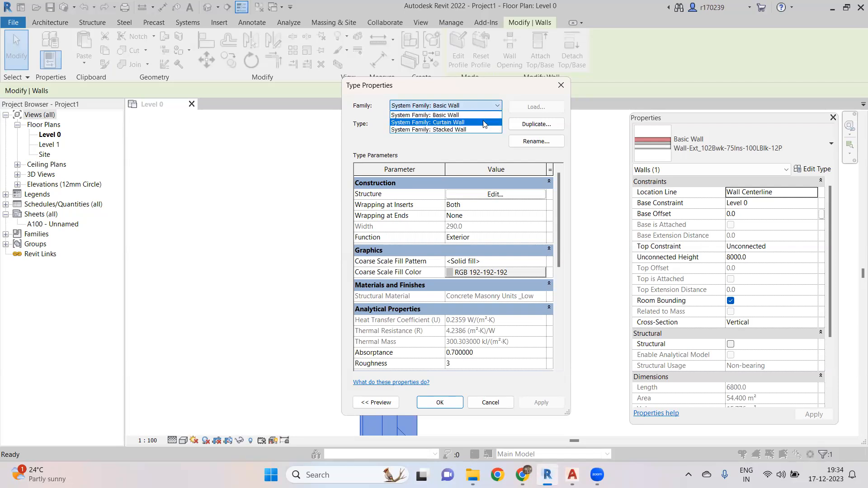
{"action": "left_click", "coordinate": [506, 93]}
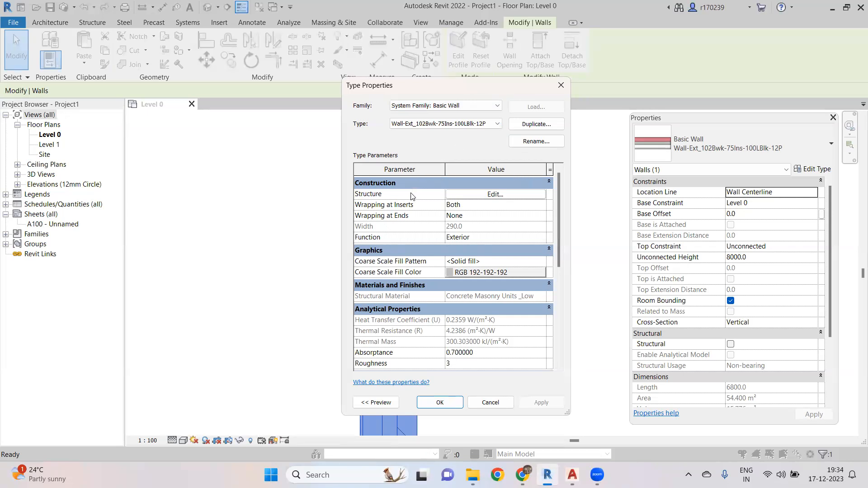
- Examine the wall's layer structure in Edit Assembly, widening its columns, and close both dialogs
{"action": "left_click", "coordinate": [495, 195]}
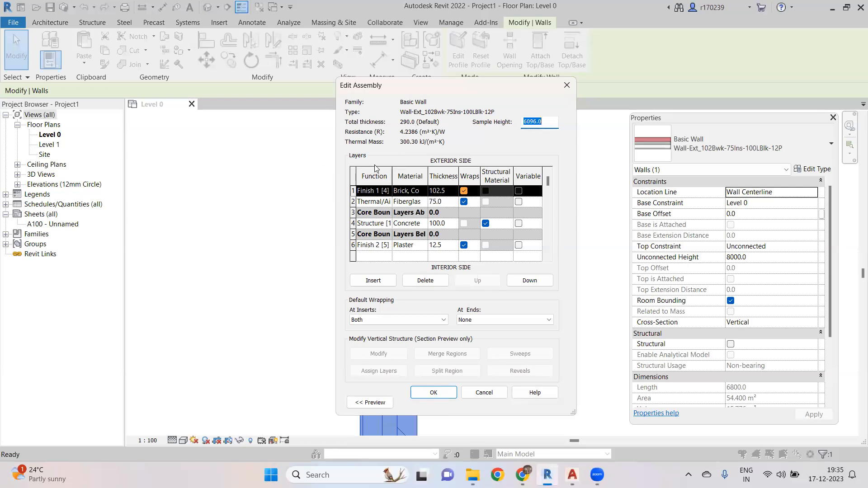
{"action": "scroll", "coordinate": [448, 205], "scroll_direction": "down", "scroll_amount": 1}
{"action": "scroll", "coordinate": [393, 183], "scroll_direction": "up", "scroll_amount": 1}
{"action": "left_click_drag", "start_coordinate": [391, 171], "coordinate": [441, 171]}
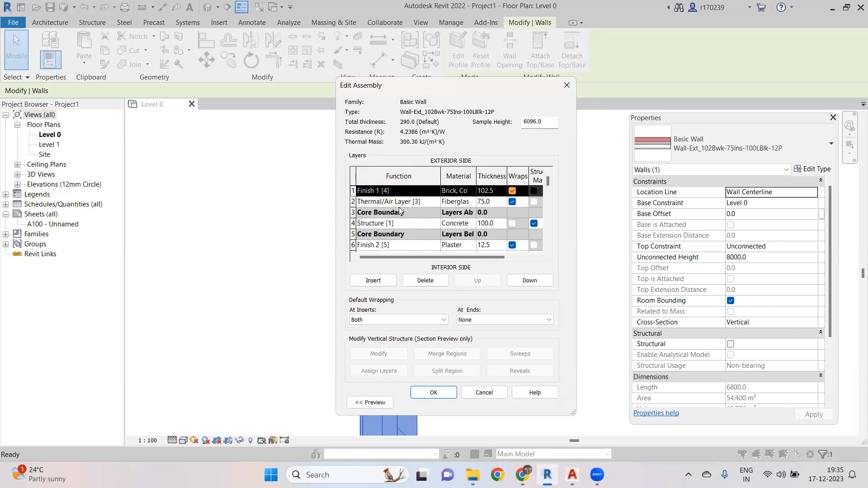
{"action": "scroll", "coordinate": [405, 215], "scroll_direction": "down", "scroll_amount": 1}
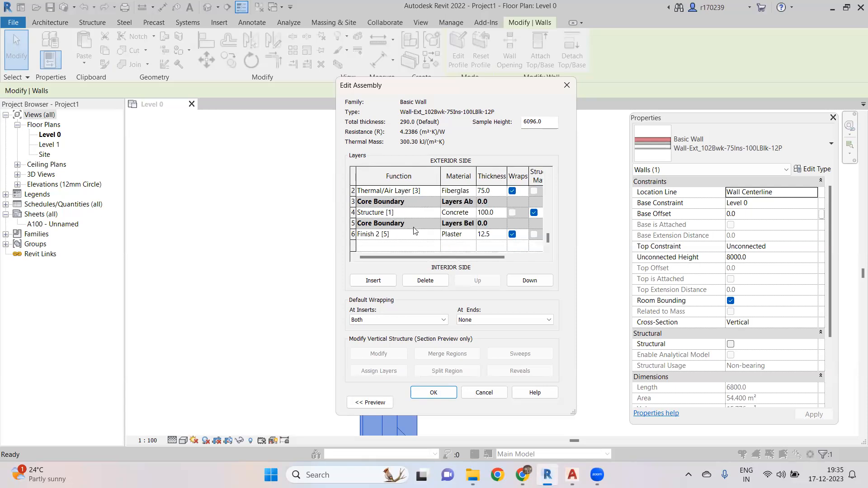
{"action": "scroll", "coordinate": [420, 226], "scroll_direction": "up", "scroll_amount": 1}
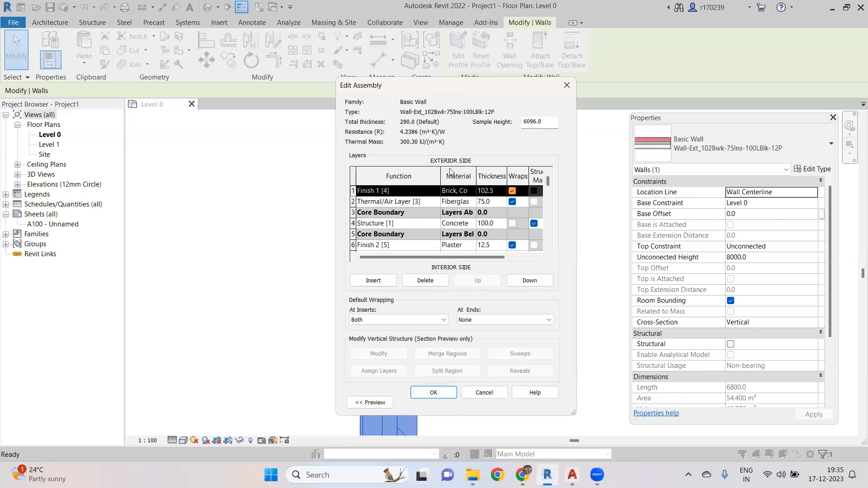
{"action": "left_click_drag", "start_coordinate": [439, 172], "coordinate": [473, 173]}
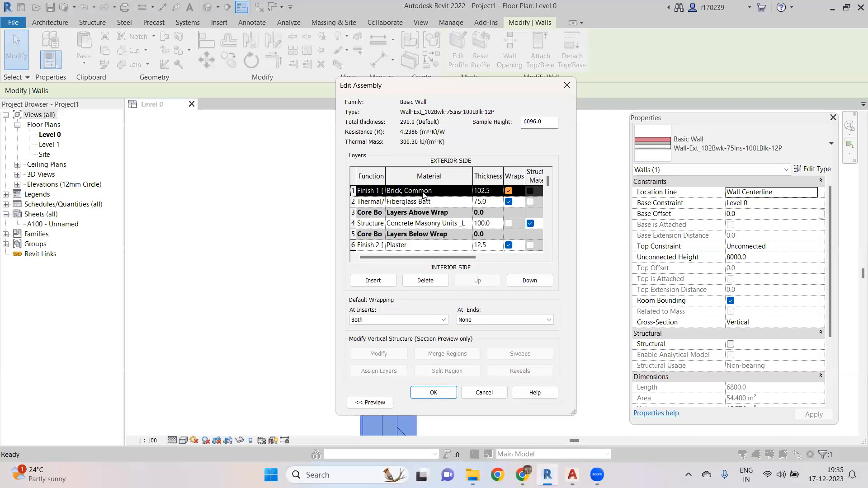
{"action": "left_click_drag", "start_coordinate": [385, 175], "coordinate": [414, 176]}
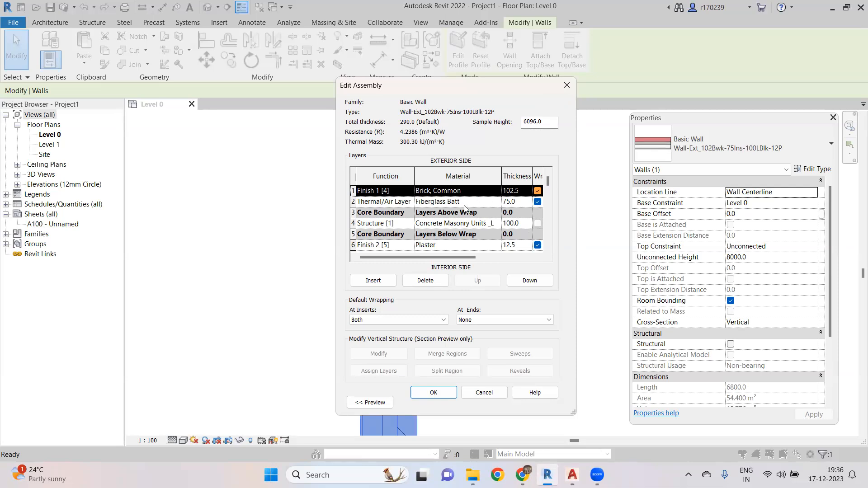
{"action": "scroll", "coordinate": [465, 208], "scroll_direction": "down", "scroll_amount": 1}
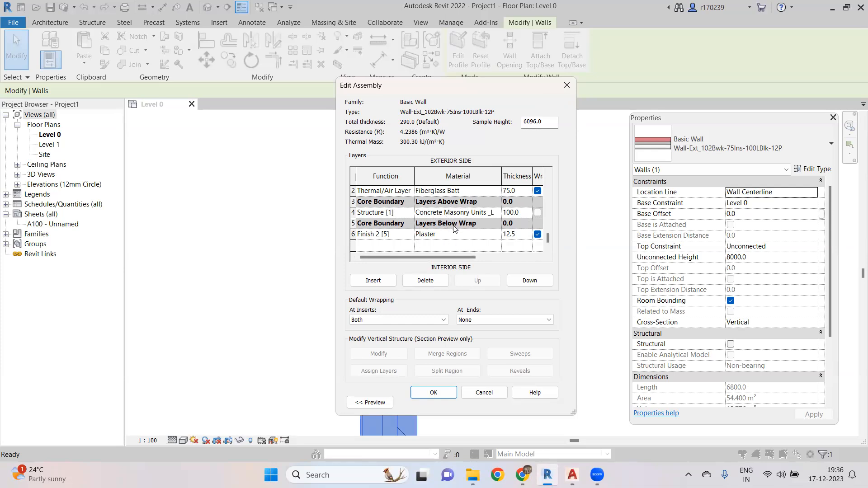
{"action": "scroll", "coordinate": [454, 227], "scroll_direction": "up", "scroll_amount": 1}
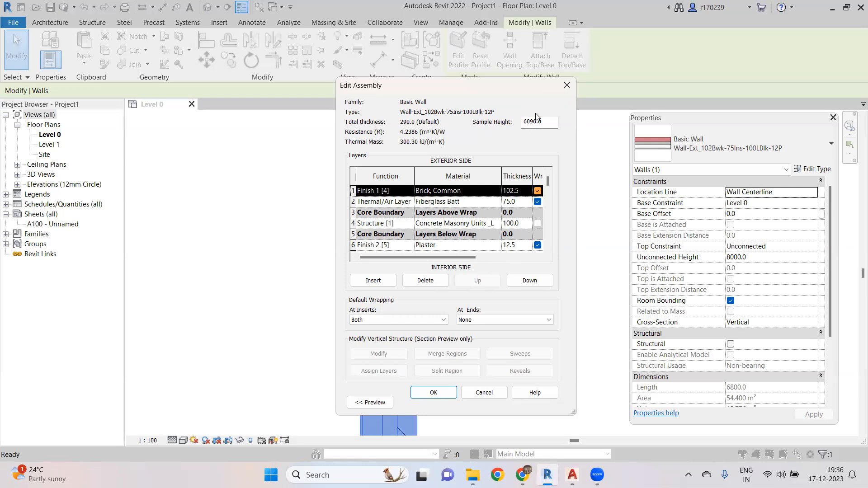
{"action": "left_click", "coordinate": [566, 86]}
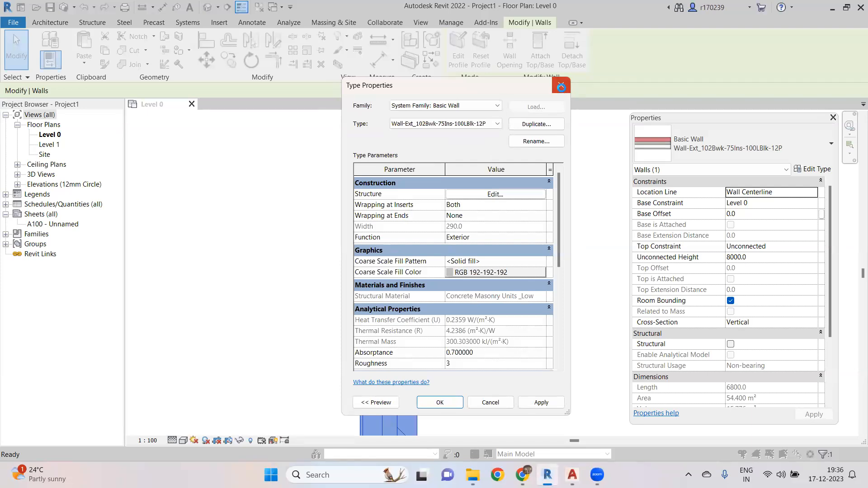
{"action": "left_click", "coordinate": [561, 86]}
{"action": "left_click", "coordinate": [416, 175]}
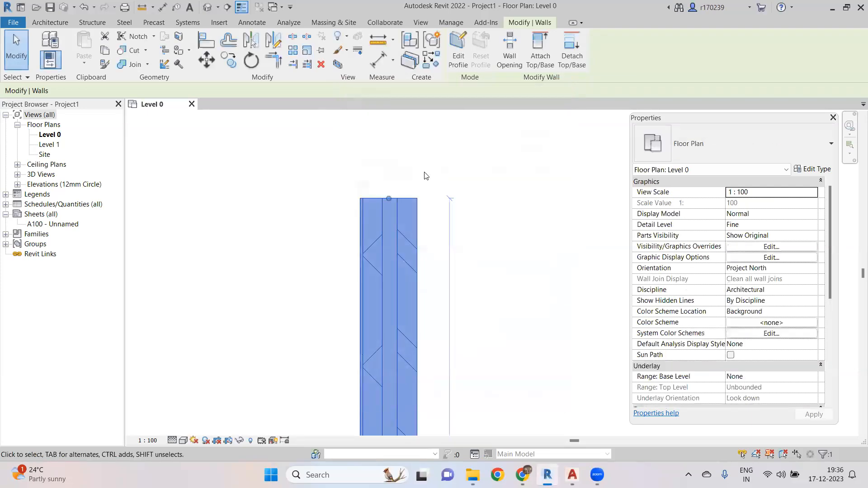
- Reselect the wall, reopen its Type Properties, and duplicate the wall type under a new name starting with Basic
{"action": "scroll", "coordinate": [416, 175], "scroll_direction": "down", "scroll_amount": 4}
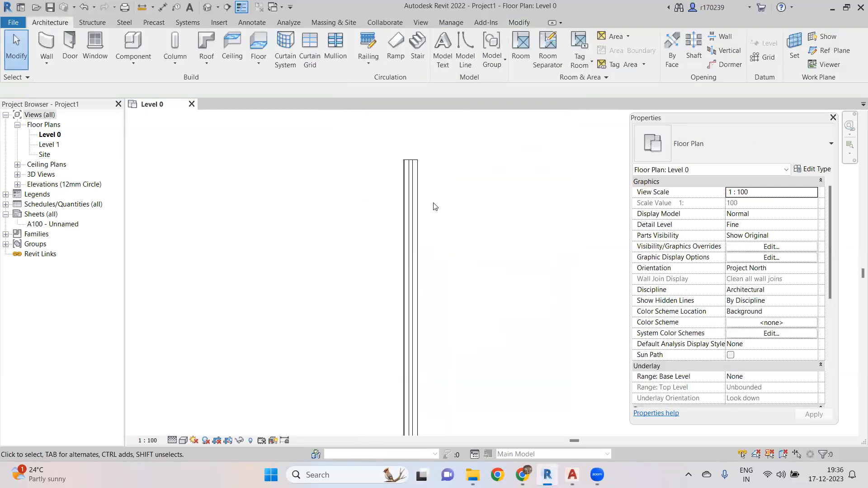
{"action": "left_click", "coordinate": [416, 217]}
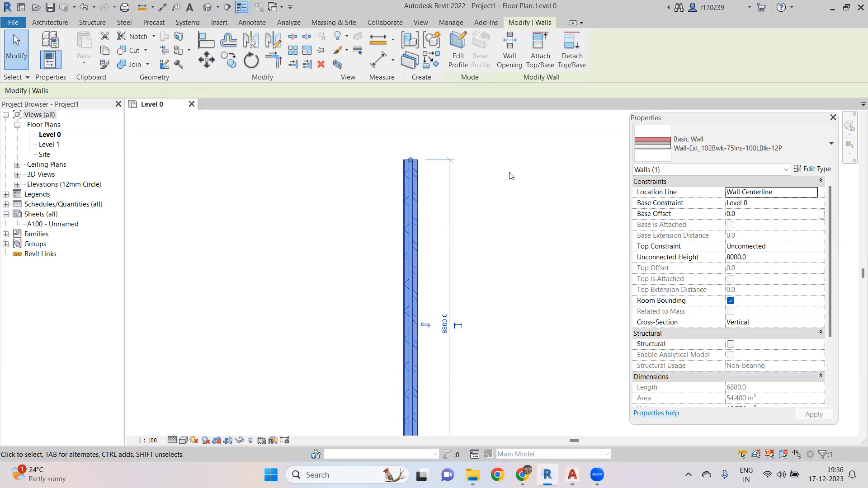
{"action": "left_click", "coordinate": [812, 169]}
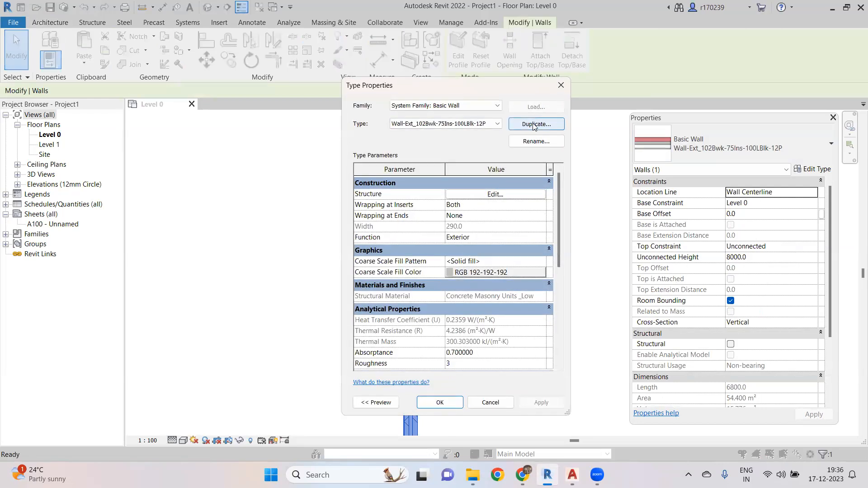
{"action": "left_click", "coordinate": [534, 124]}
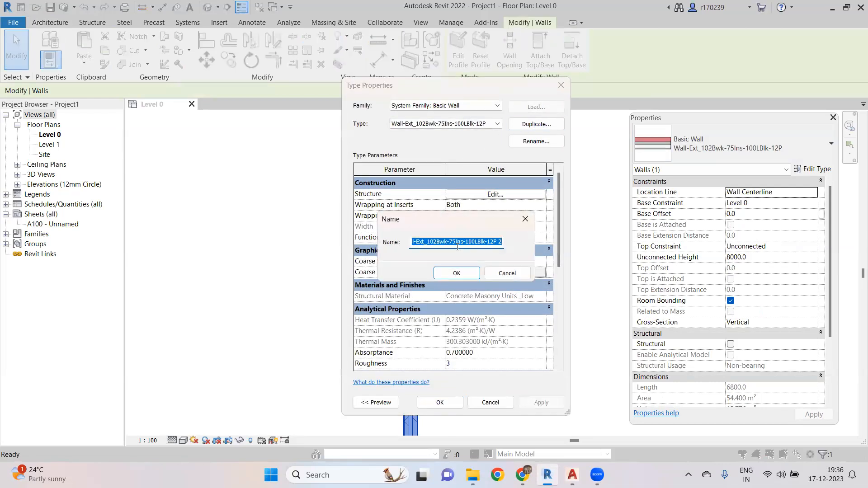
{"action": "type", "text": "B"}
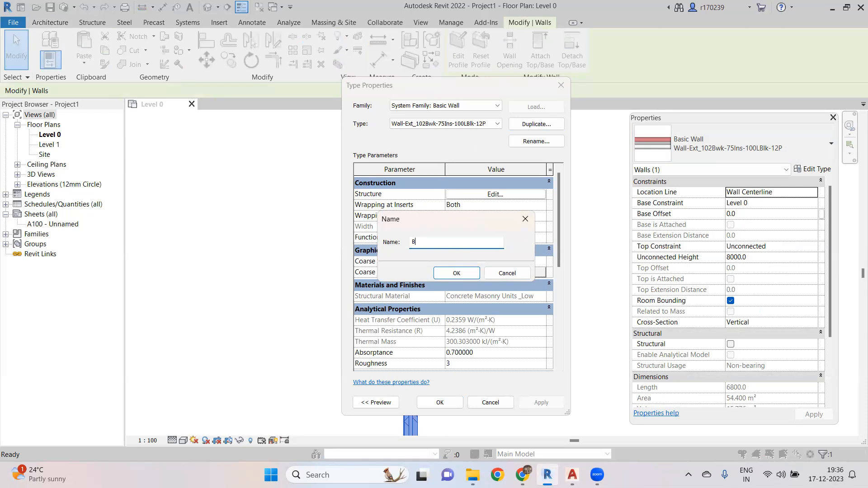
{"action": "type", "text": "asic"}
{"action": "type", "text": "mm"}
{"action": "left_click", "coordinate": [467, 271]}
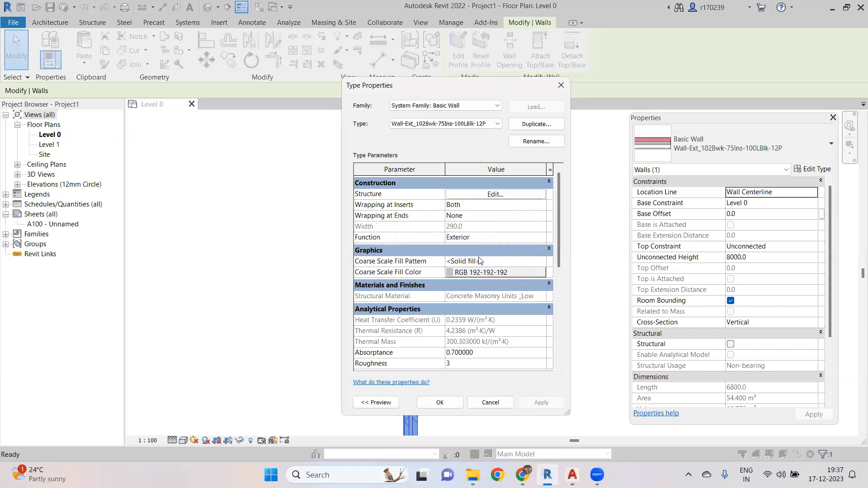
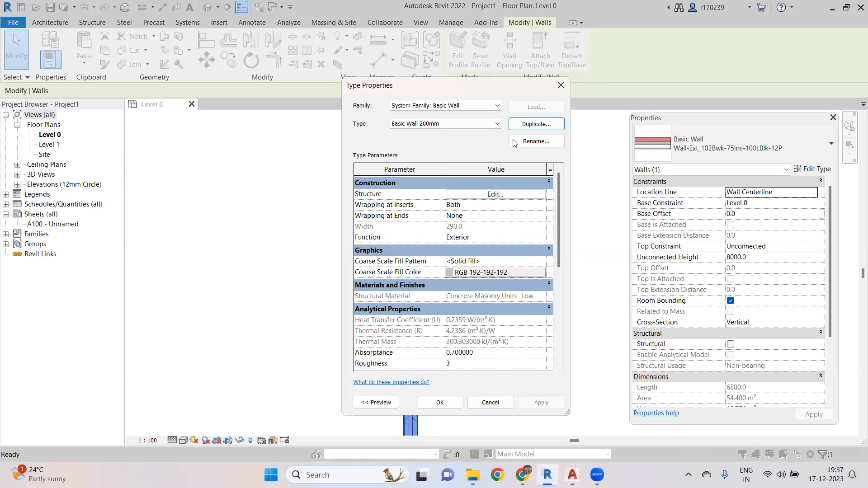
- Open the structure of the duplicated wall type and delete the brick, insulation and plaster layers, leaving only the concrete structure layer
{"action": "left_click", "coordinate": [493, 194]}
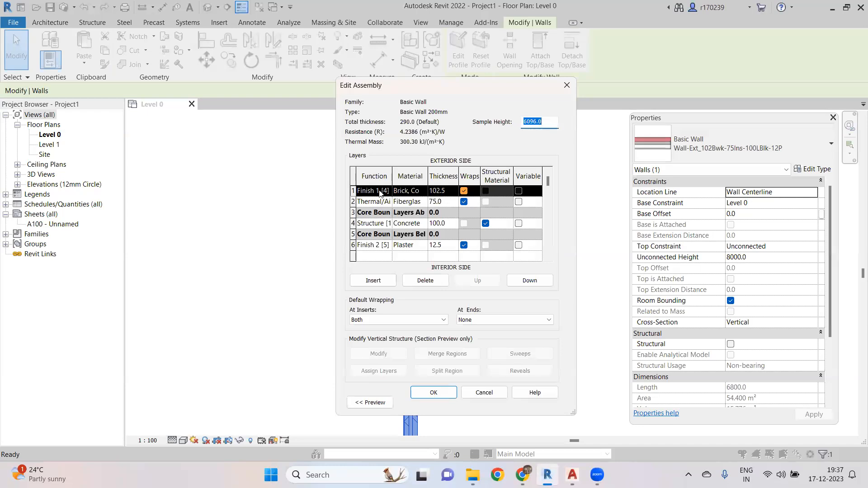
{"action": "left_click", "coordinate": [354, 190]}
{"action": "left_click", "coordinate": [425, 281]}
{"action": "left_click", "coordinate": [444, 281]}
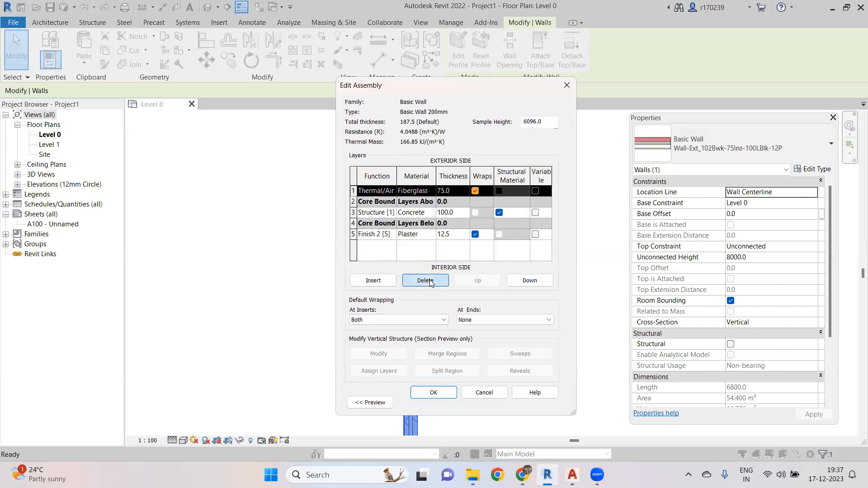
{"action": "left_click", "coordinate": [352, 223]}
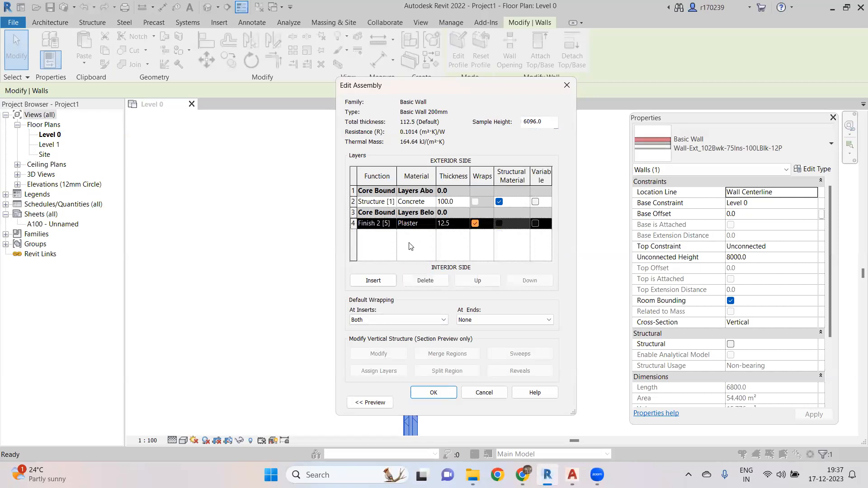
{"action": "left_click", "coordinate": [425, 281]}
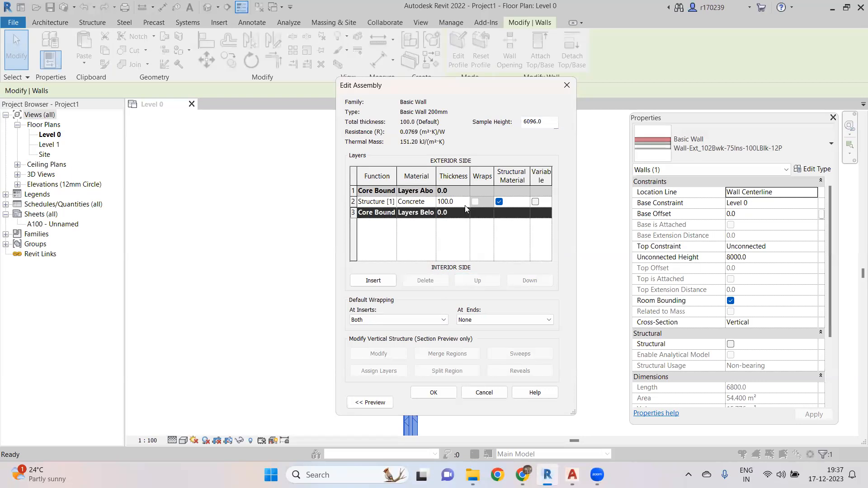
- Set the structure layer's thickness to 200 and close both dialogs
{"action": "left_click", "coordinate": [448, 203]}
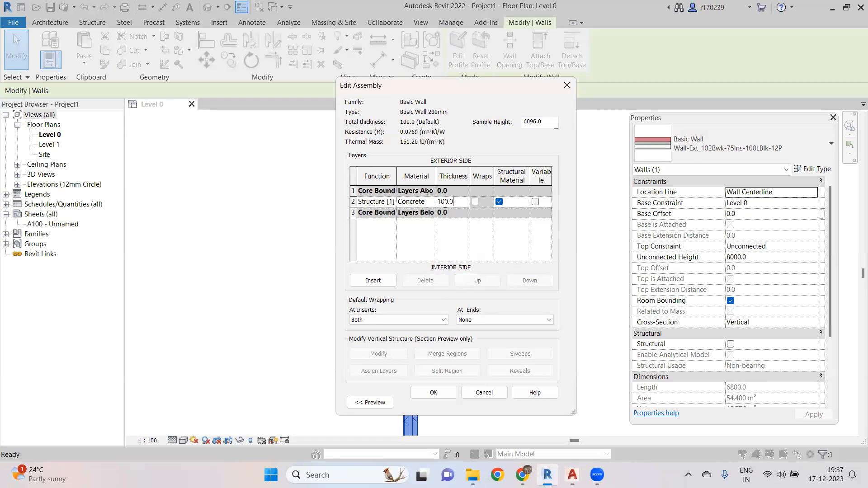
{"action": "type", "text": "200"}
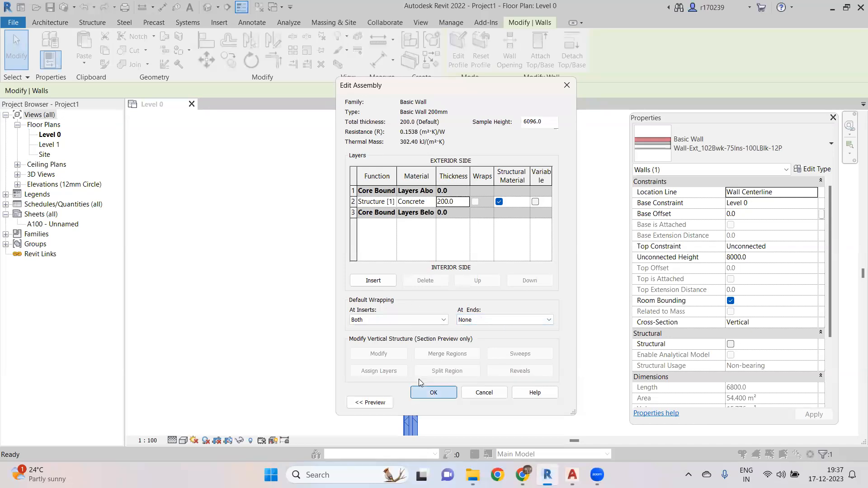
{"action": "left_click", "coordinate": [432, 392]}
{"action": "left_click", "coordinate": [441, 400]}
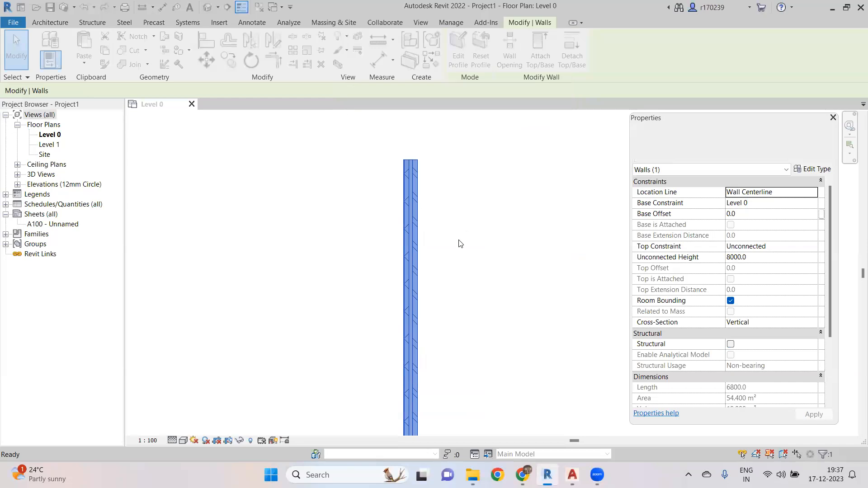
- Examine the updated wall in plan and reselect it
{"action": "left_click", "coordinate": [483, 218]}
{"action": "scroll", "coordinate": [407, 185], "scroll_direction": "up", "scroll_amount": 6}
{"action": "middle_click_drag", "start_coordinate": [403, 202], "coordinate": [426, 280]}
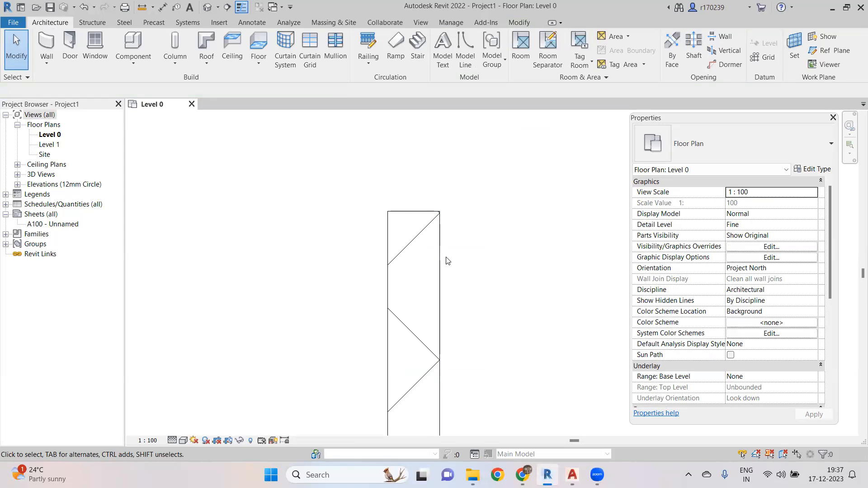
{"action": "scroll", "coordinate": [442, 276], "scroll_direction": "down", "scroll_amount": 6}
{"action": "middle_click_drag", "start_coordinate": [472, 331], "coordinate": [398, 189]}
{"action": "scroll", "coordinate": [393, 203], "scroll_direction": "down", "scroll_amount": 2}
{"action": "mouse_move", "coordinate": [393, 221]}
{"action": "middle_mouse_down"}
{"action": "mouse_move", "coordinate": [434, 264]}
{"action": "mouse_move", "coordinate": [435, 129]}
{"action": "middle_mouse_up"}
{"action": "scroll", "coordinate": [417, 166], "scroll_direction": "up", "scroll_amount": 4}
{"action": "scroll", "coordinate": [413, 251], "scroll_direction": "up", "scroll_amount": 3}
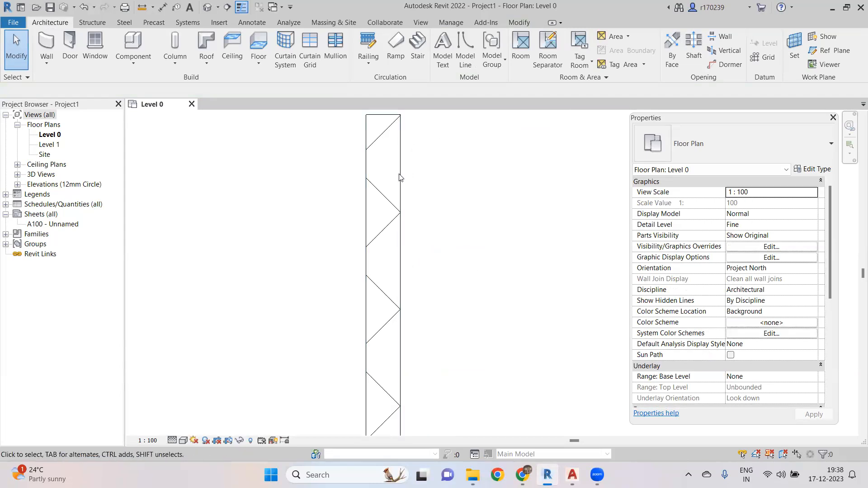
{"action": "middle_click_drag", "start_coordinate": [427, 190], "coordinate": [418, 271]}
{"action": "left_click", "coordinate": [411, 234]}
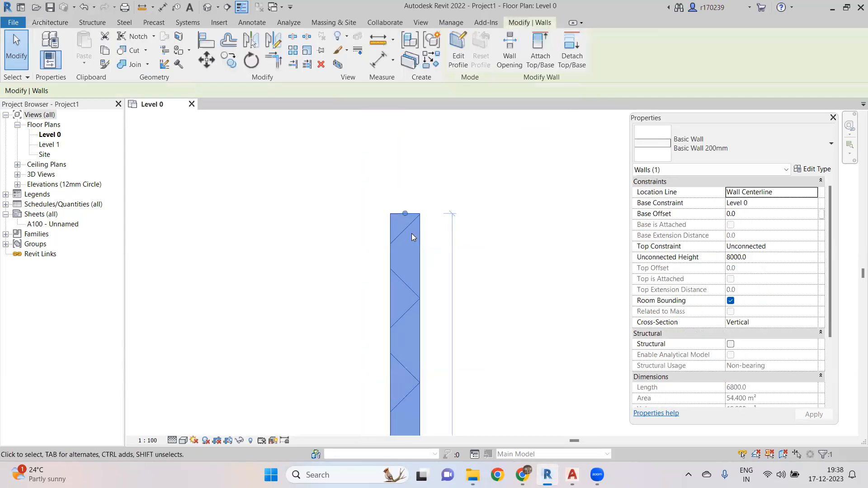
{"action": "scroll", "coordinate": [413, 206], "scroll_direction": "up", "scroll_amount": 4}
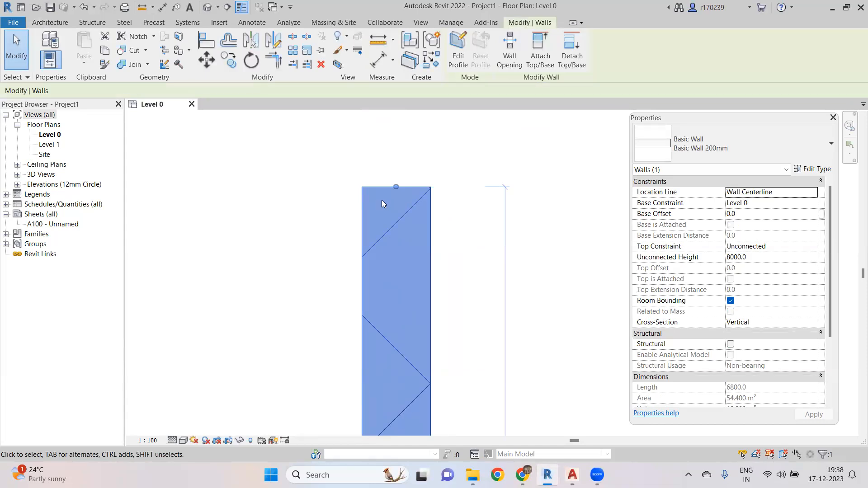
{"action": "scroll", "coordinate": [582, 184], "scroll_direction": "up", "scroll_amount": 1}
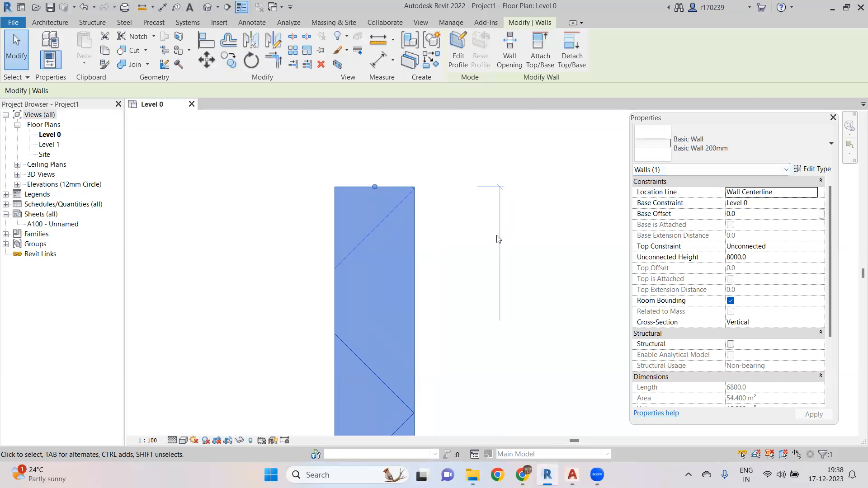
- Reopen the wall's Type Properties and structure, widen the material column, and open the concrete layer's material browser
{"action": "left_click", "coordinate": [812, 169]}
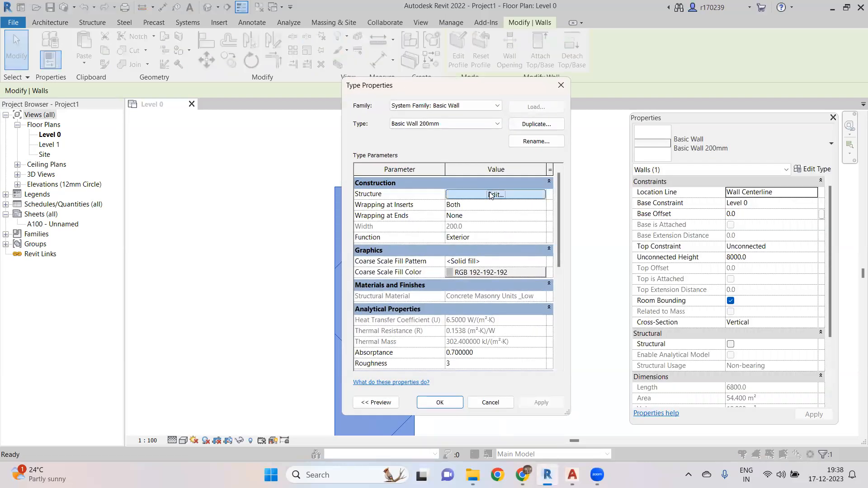
{"action": "left_click", "coordinate": [494, 195]}
{"action": "left_click_drag", "start_coordinate": [436, 176], "coordinate": [497, 176]}
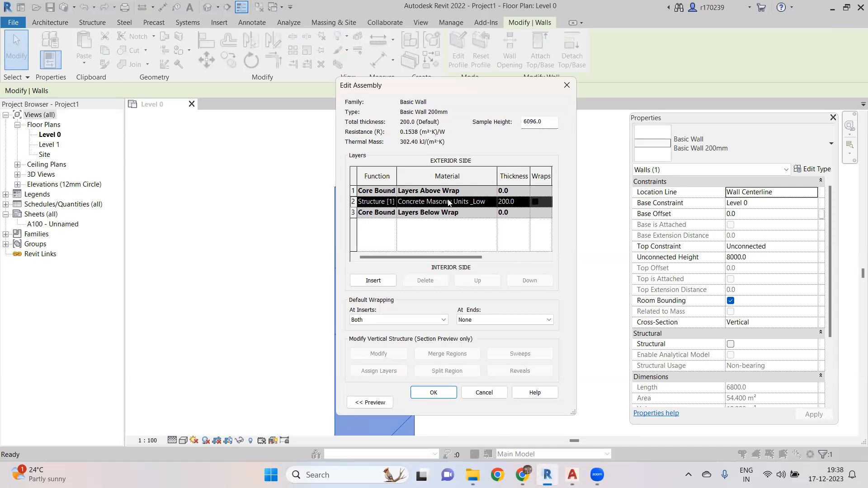
{"action": "left_click", "coordinate": [487, 202]}
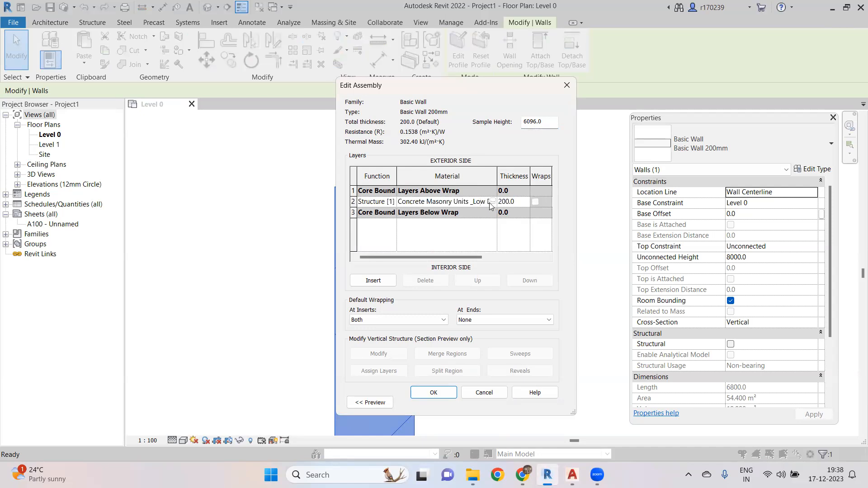
{"action": "left_click", "coordinate": [493, 202]}
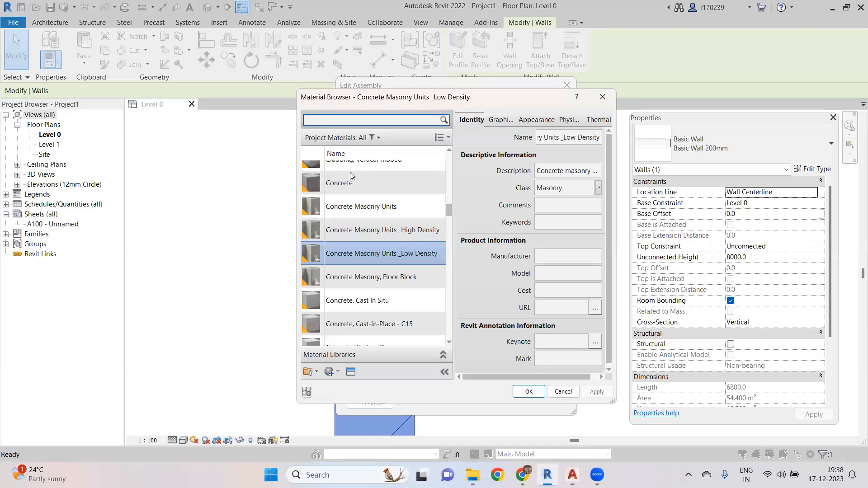
- Browse the project materials, search for wood, and cancel out of the material browser and both dialogs
{"action": "scroll", "coordinate": [380, 215], "scroll_direction": "up", "scroll_amount": 2}
{"action": "scroll", "coordinate": [384, 217], "scroll_direction": "up", "scroll_amount": 5}
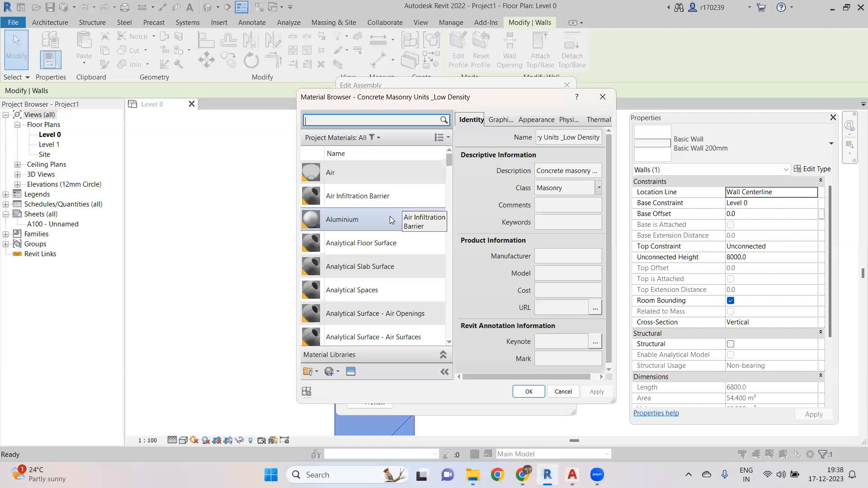
{"action": "scroll", "coordinate": [389, 216], "scroll_direction": "down", "scroll_amount": 6}
{"action": "scroll", "coordinate": [387, 219], "scroll_direction": "down", "scroll_amount": 4}
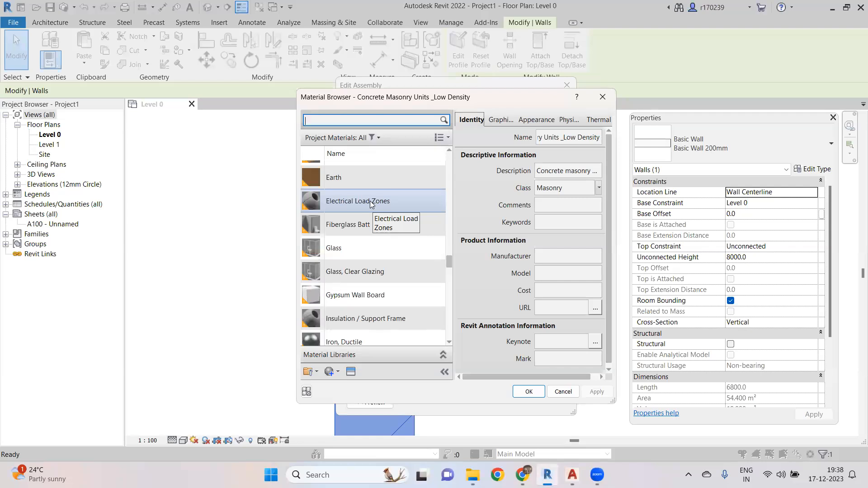
{"action": "scroll", "coordinate": [364, 190], "scroll_direction": "up", "scroll_amount": 1}
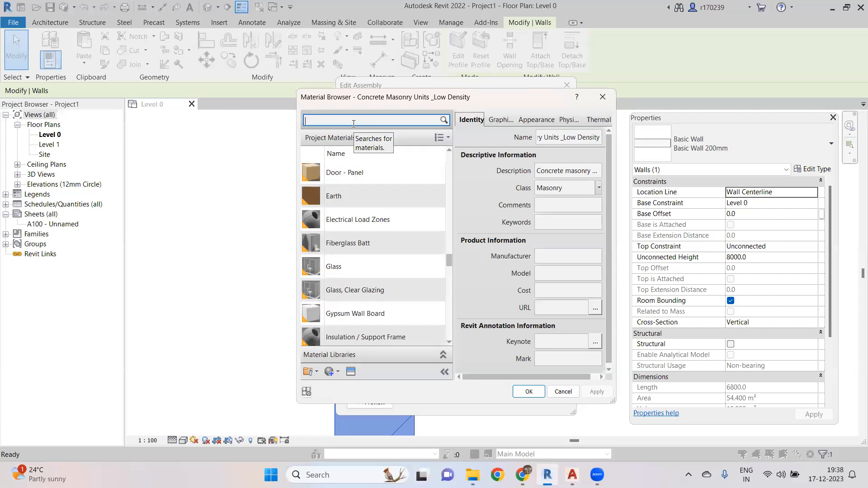
{"action": "type", "text": "od"}
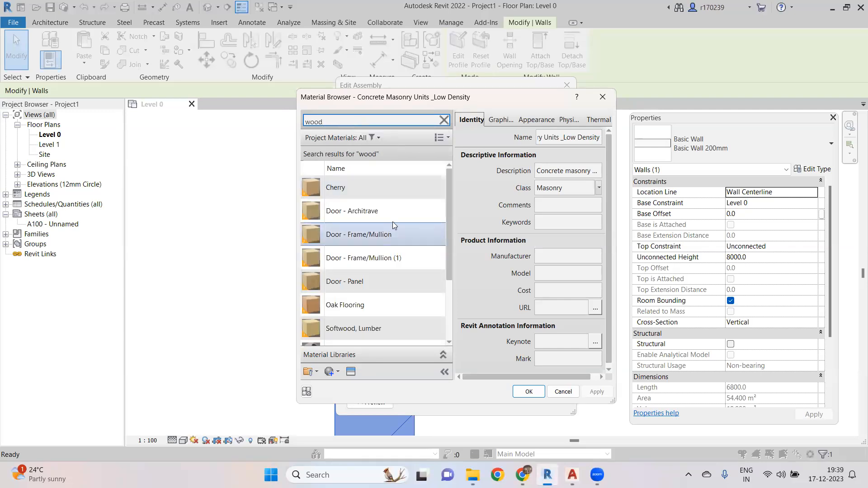
{"action": "left_click_drag", "start_coordinate": [448, 207], "coordinate": [450, 297]}
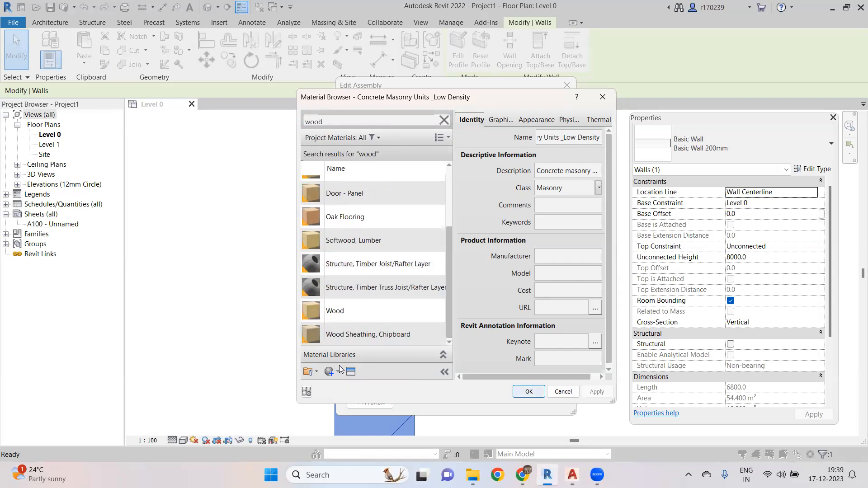
{"action": "left_click", "coordinate": [563, 391]}
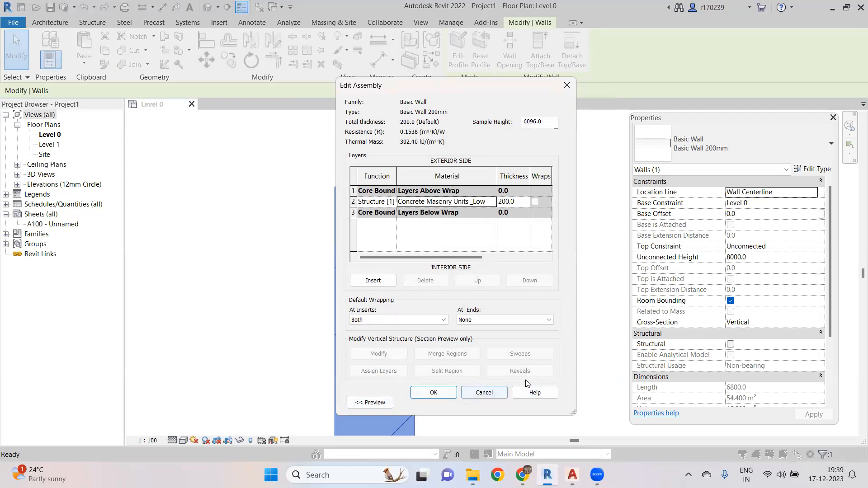
{"action": "left_click", "coordinate": [484, 392]}
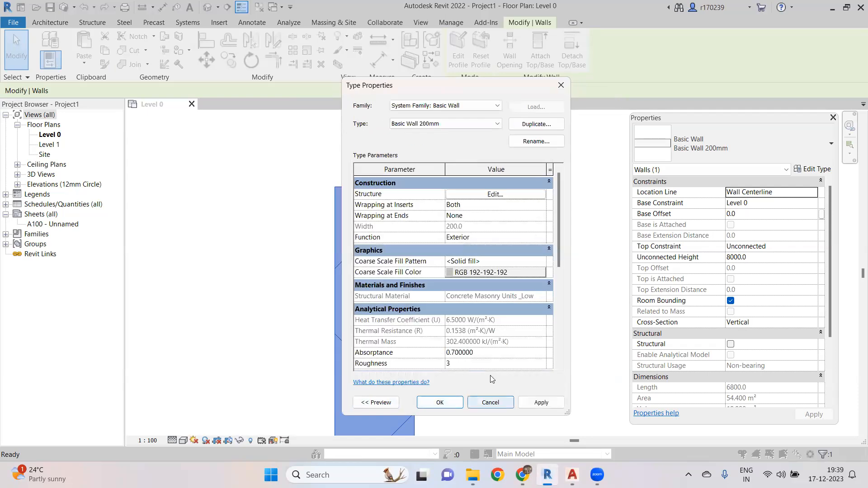
{"action": "left_click", "coordinate": [490, 402]}
{"action": "left_click", "coordinate": [426, 251]}
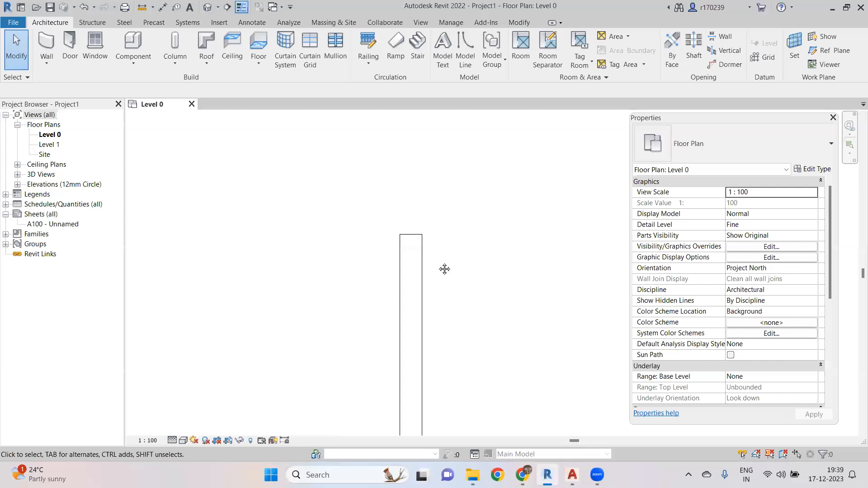
{"action": "left_click", "coordinate": [385, 247]}
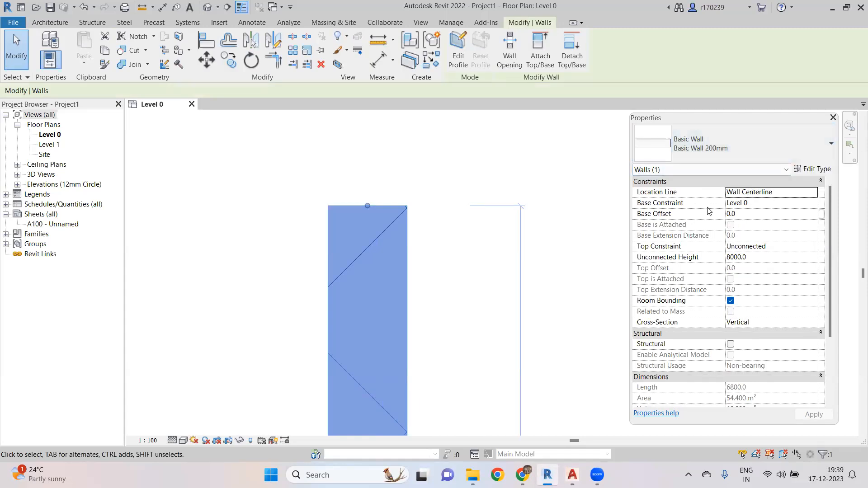
{"action": "left_click", "coordinate": [397, 147]}
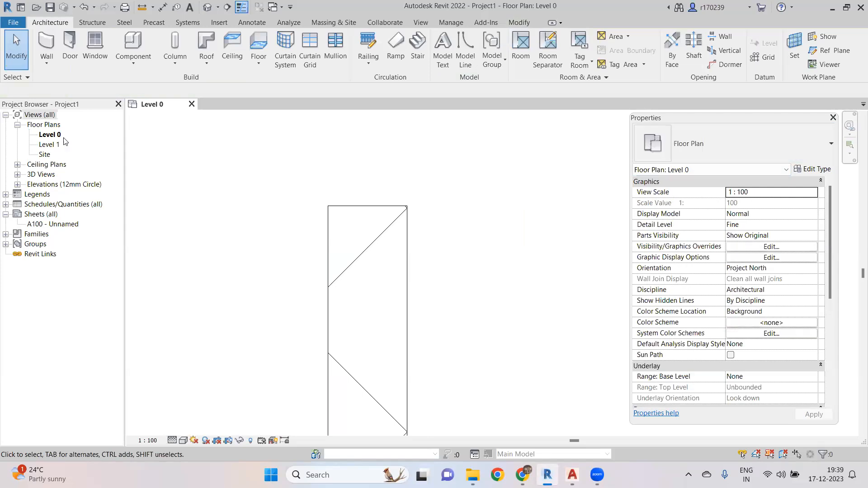
- Draw a vertical wall about 1120 mm long beside the existing wall, using the Wall-Ext_102Bwk-75Ins-100LBlk-12P type
{"action": "left_click", "coordinate": [47, 43]}
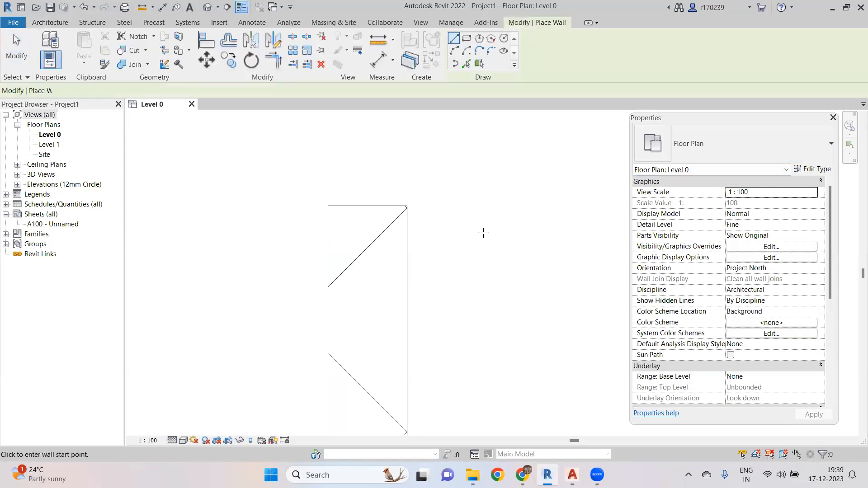
{"action": "left_click", "coordinate": [494, 206]}
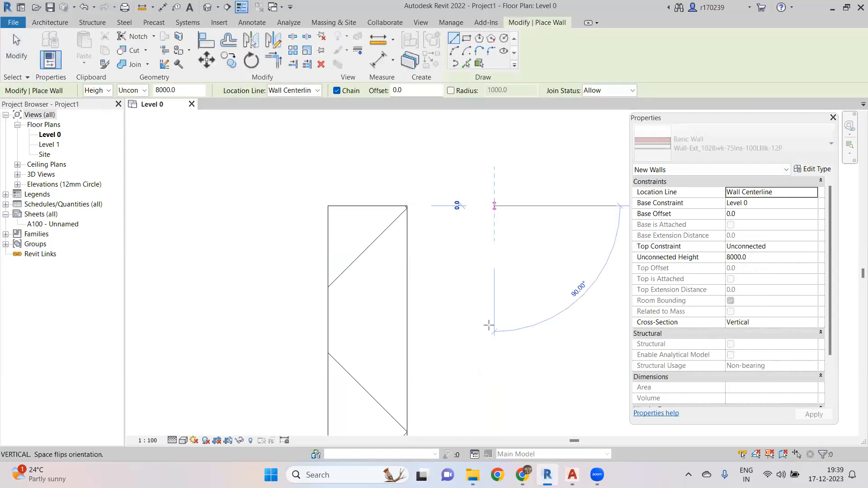
{"action": "scroll", "coordinate": [490, 344], "scroll_direction": "down", "scroll_amount": 4}
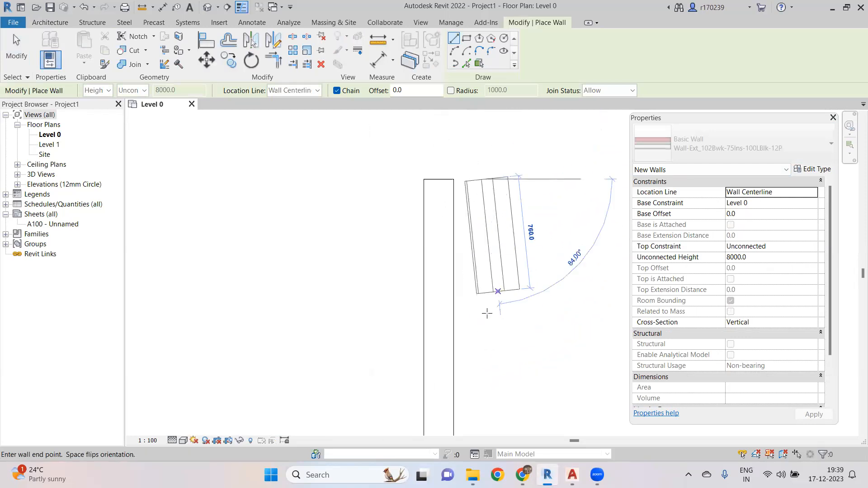
{"action": "left_click", "coordinate": [486, 344]}
{"action": "key", "text": "Escape"}
{"action": "key", "text": "Escape"}
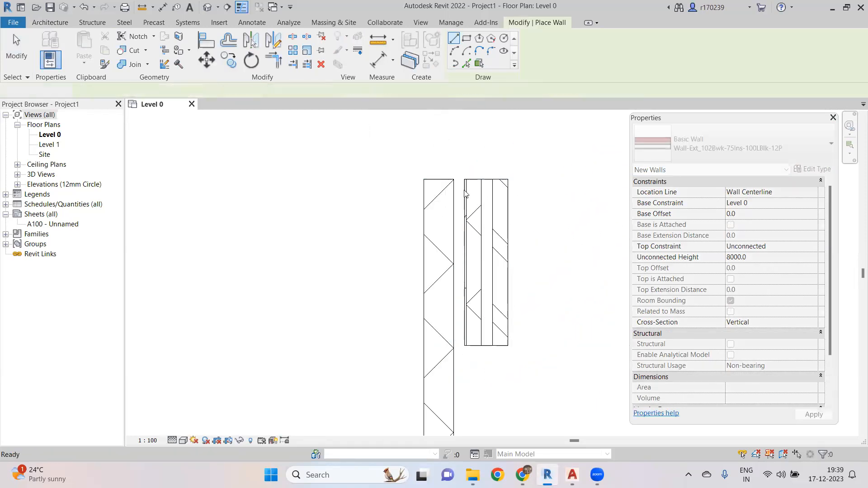
- Select each of the two walls in turn to compare their types
{"action": "scroll", "coordinate": [489, 221], "scroll_direction": "up", "scroll_amount": 3}
{"action": "middle_click_drag", "start_coordinate": [489, 232], "coordinate": [437, 248]}
{"action": "scroll", "coordinate": [437, 248], "scroll_direction": "down", "scroll_amount": 3}
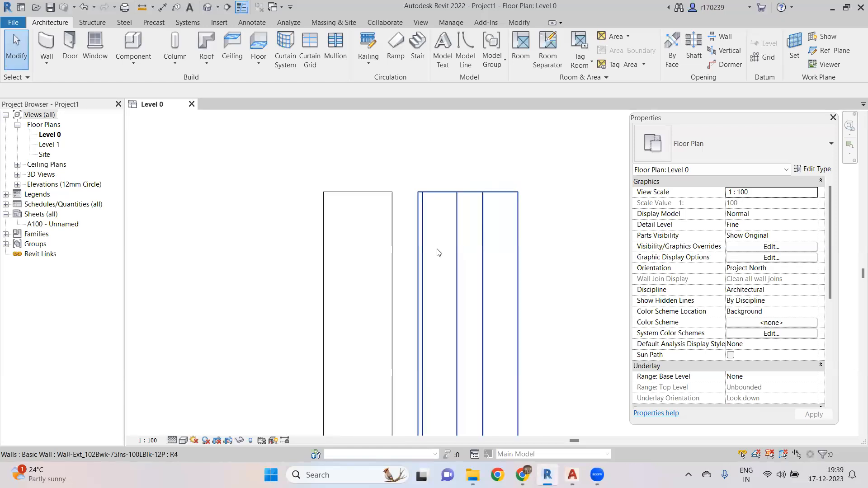
{"action": "scroll", "coordinate": [408, 245], "scroll_direction": "up", "scroll_amount": 1}
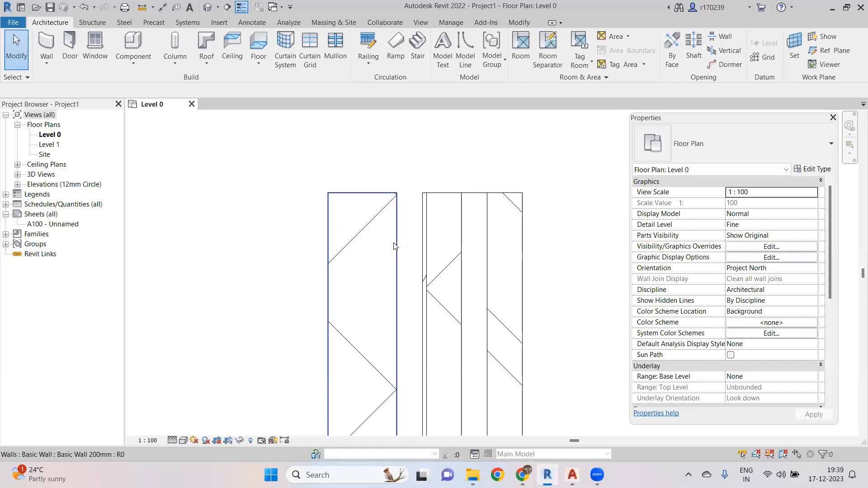
{"action": "left_click", "coordinate": [397, 243]}
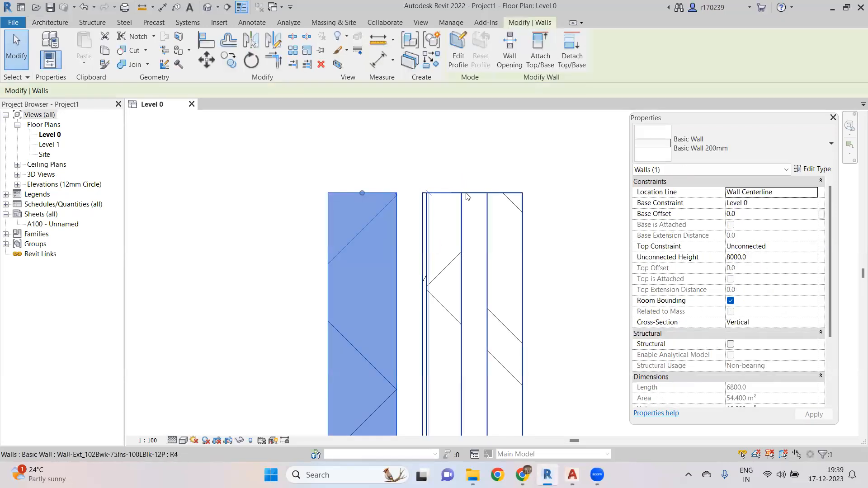
{"action": "left_click", "coordinate": [466, 196]}
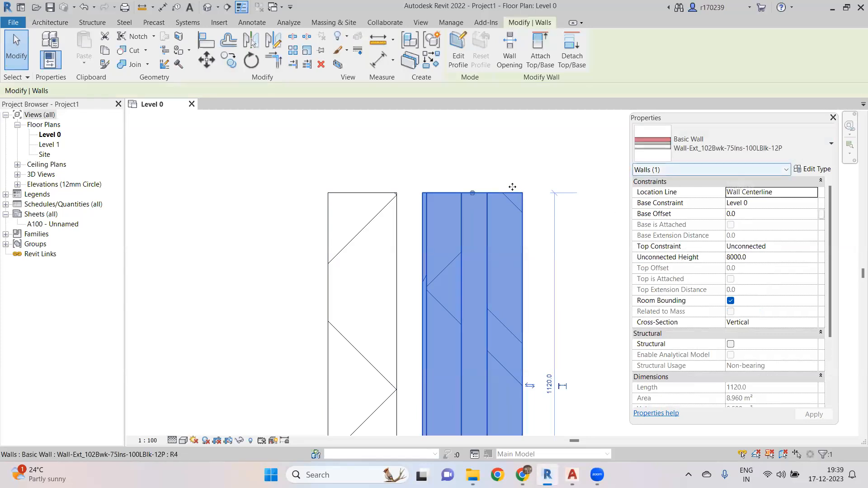
- Deselect the wall and open the default 3D view
{"action": "left_click", "coordinate": [455, 151]}
{"action": "scroll", "coordinate": [431, 216], "scroll_direction": "down", "scroll_amount": 4}
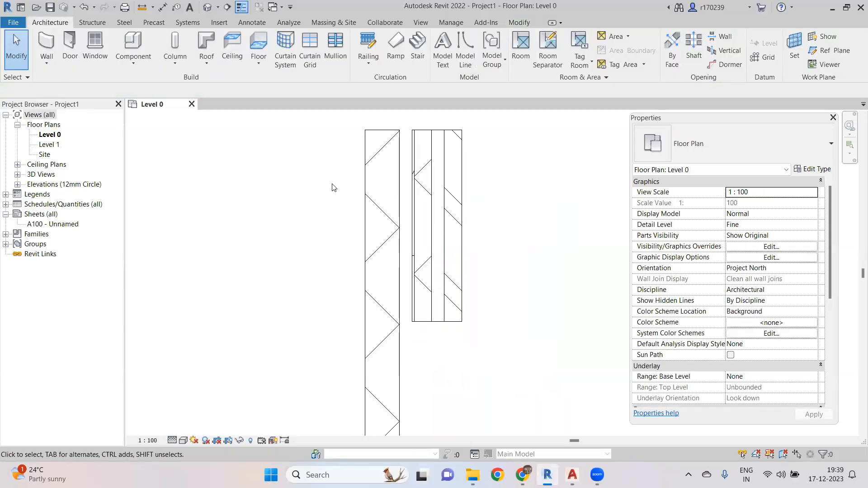
{"action": "scroll", "coordinate": [334, 190], "scroll_direction": "down", "scroll_amount": 3}
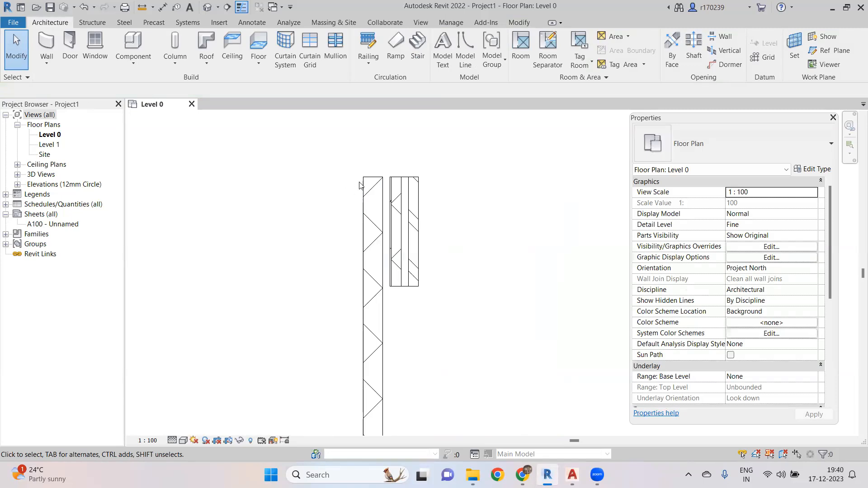
{"action": "scroll", "coordinate": [348, 177], "scroll_direction": "up", "scroll_amount": 2}
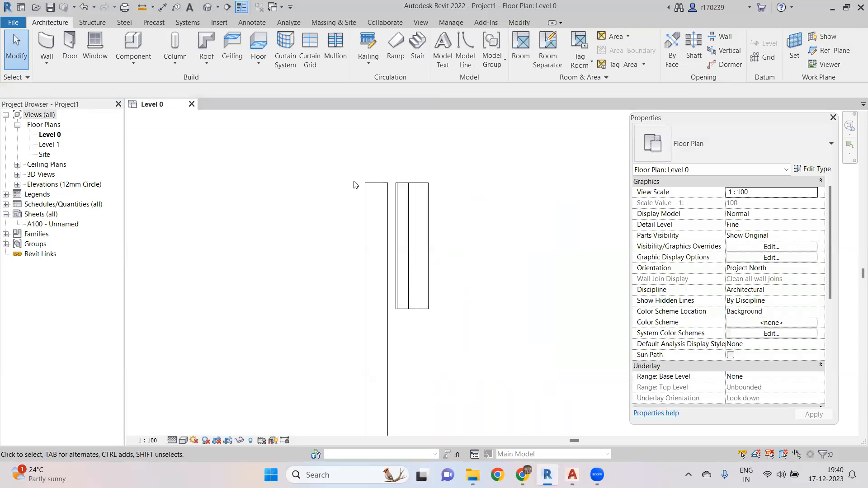
{"action": "scroll", "coordinate": [341, 169], "scroll_direction": "down", "scroll_amount": 2}
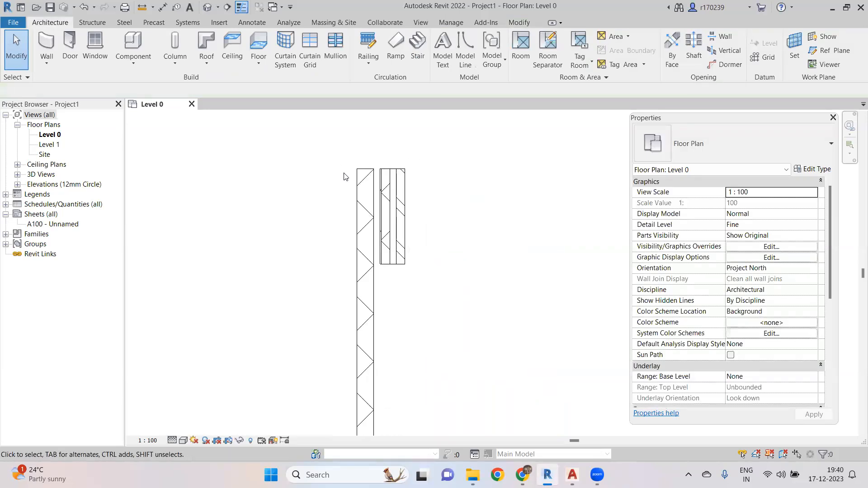
{"action": "left_click", "coordinate": [207, 7]}
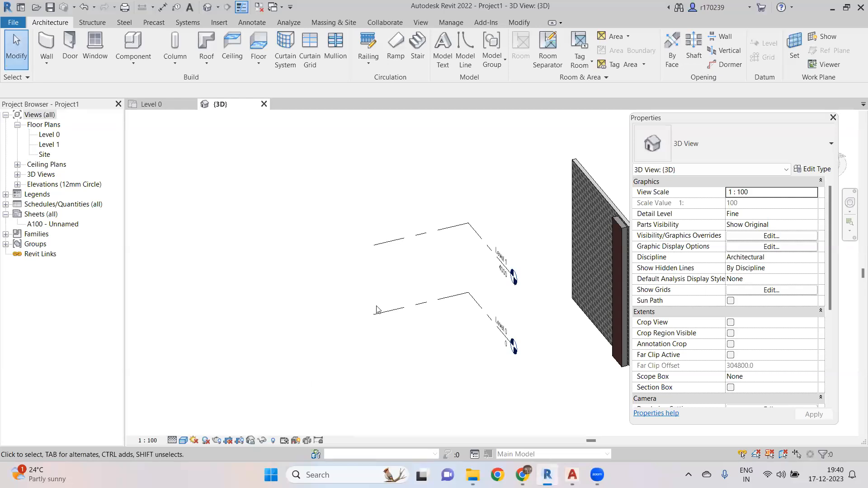
- Orbit and zoom around the two walls in the 3D view to examine them
{"action": "scroll", "coordinate": [377, 297], "scroll_direction": "down", "scroll_amount": 2}
{"action": "middle_click_drag", "start_coordinate": [420, 328], "coordinate": [367, 321]}
{"action": "scroll", "coordinate": [452, 283], "scroll_direction": "up", "scroll_amount": 1}
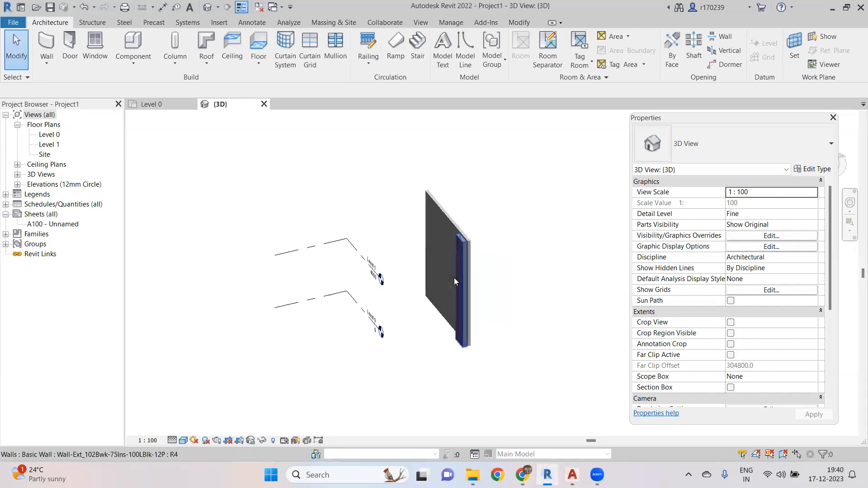
{"action": "scroll", "coordinate": [464, 253], "scroll_direction": "up", "scroll_amount": 3}
{"action": "scroll", "coordinate": [462, 253], "scroll_direction": "down", "scroll_amount": 3}
{"action": "middle_click_drag", "start_coordinate": [438, 252], "coordinate": [417, 216], "text": "shift"}
{"action": "scroll", "coordinate": [384, 171], "scroll_direction": "up", "scroll_amount": 5}
{"action": "scroll", "coordinate": [357, 158], "scroll_direction": "down", "scroll_amount": 3}
{"action": "left_click", "coordinate": [343, 157]}
{"action": "scroll", "coordinate": [353, 190], "scroll_direction": "down", "scroll_amount": 3}
{"action": "middle_click_drag", "start_coordinate": [344, 244], "coordinate": [359, 262]}
{"action": "scroll", "coordinate": [400, 222], "scroll_direction": "up", "scroll_amount": 2}
{"action": "key", "text": "Escape"}
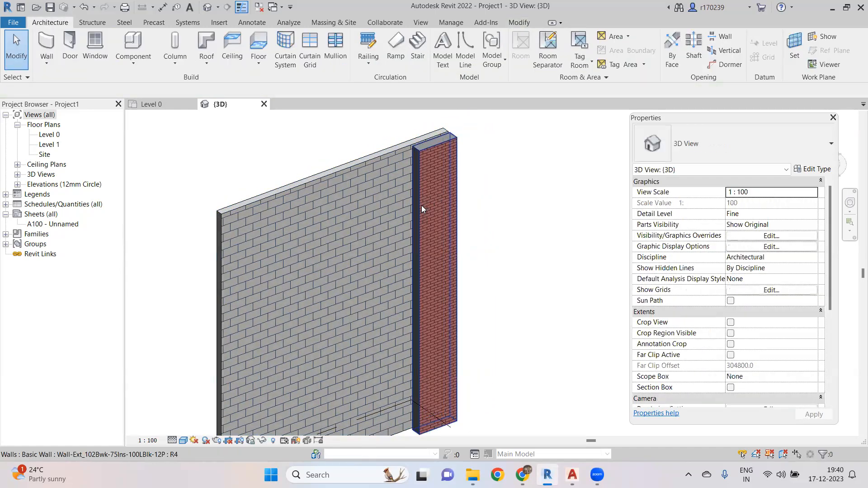
- Select the new brick wall in 3D and inspect its top corner up close
{"action": "left_click", "coordinate": [421, 206]}
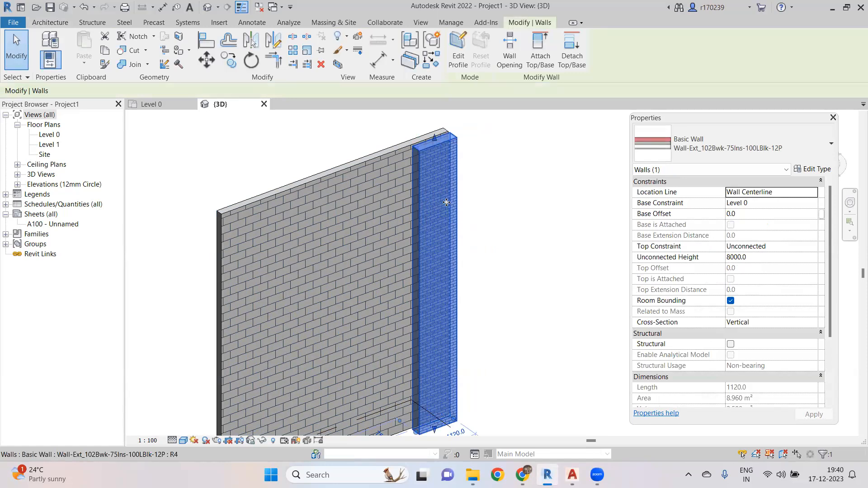
{"action": "key", "text": "Escape"}
{"action": "scroll", "coordinate": [442, 151], "scroll_direction": "up", "scroll_amount": 3}
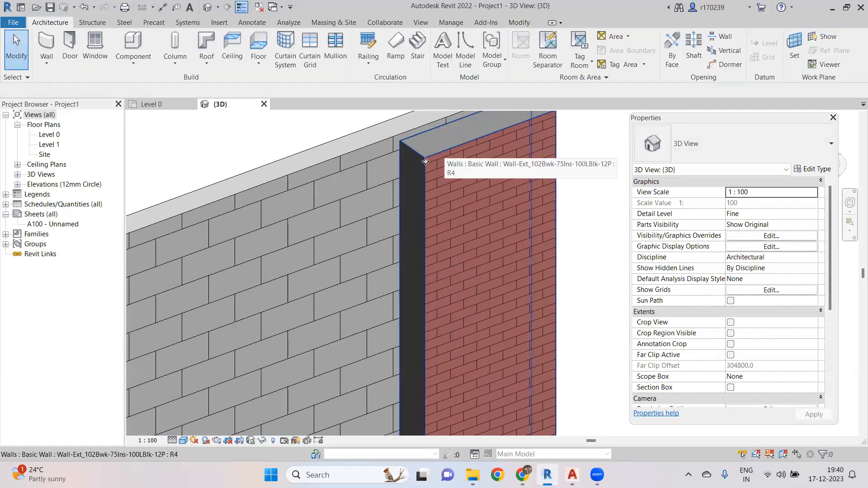
{"action": "left_click", "coordinate": [421, 155]}
{"action": "middle_click_drag", "start_coordinate": [421, 155], "coordinate": [455, 237], "text": "shift"}
{"action": "scroll", "coordinate": [435, 246], "scroll_direction": "up", "scroll_amount": 5}
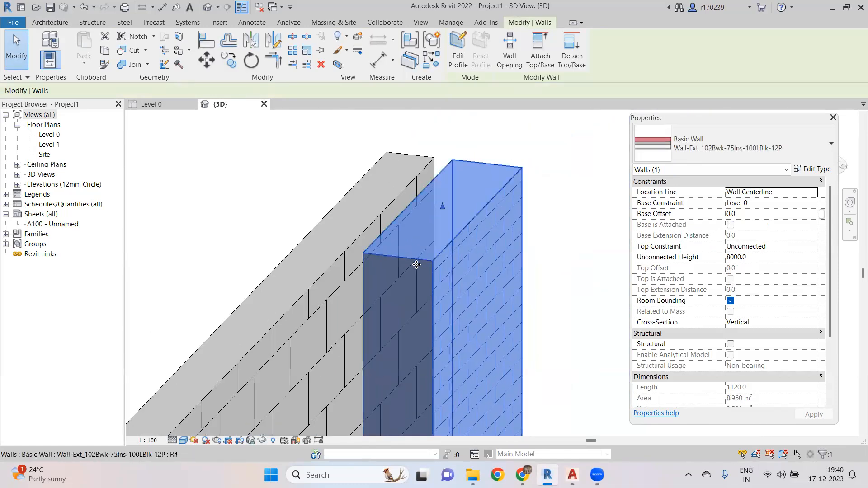
{"action": "scroll", "coordinate": [417, 263], "scroll_direction": "down", "scroll_amount": 5}
{"action": "left_click", "coordinate": [509, 215]}
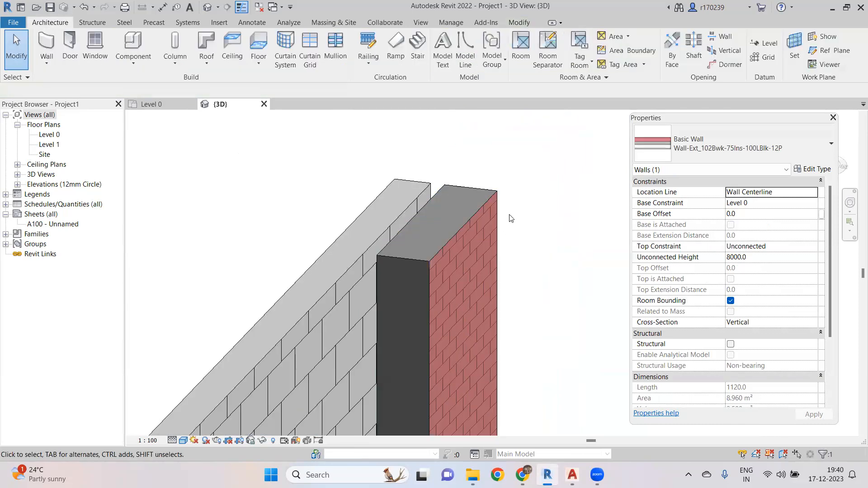
{"action": "middle_click_drag", "start_coordinate": [475, 261], "coordinate": [527, 233]}
{"action": "scroll", "coordinate": [455, 239], "scroll_direction": "up", "scroll_amount": 1}
- Select the Basic Wall 200mm wall and inspect where it meets the brick wall
{"action": "left_click", "coordinate": [455, 239]}
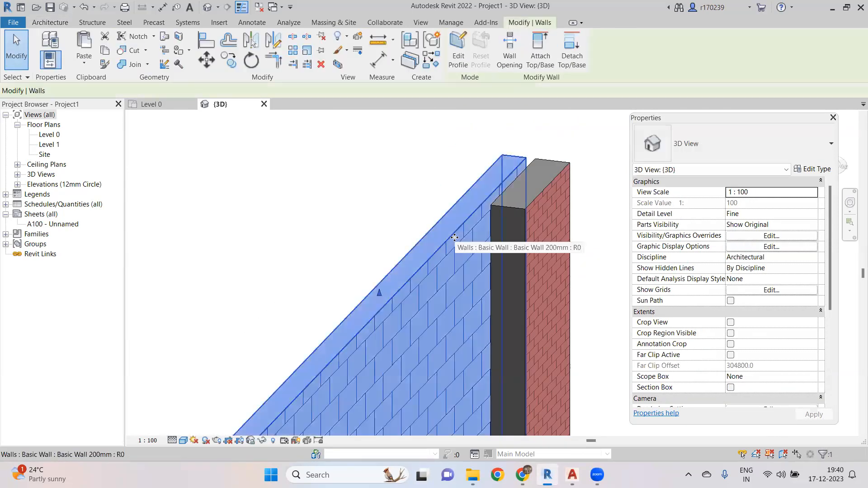
{"action": "scroll", "coordinate": [458, 238], "scroll_direction": "up", "scroll_amount": 2}
{"action": "scroll", "coordinate": [432, 246], "scroll_direction": "up", "scroll_amount": 1}
{"action": "middle_click_drag", "start_coordinate": [445, 247], "coordinate": [423, 257]}
{"action": "scroll", "coordinate": [360, 248], "scroll_direction": "down", "scroll_amount": 3}
{"action": "left_click", "coordinate": [360, 248]}
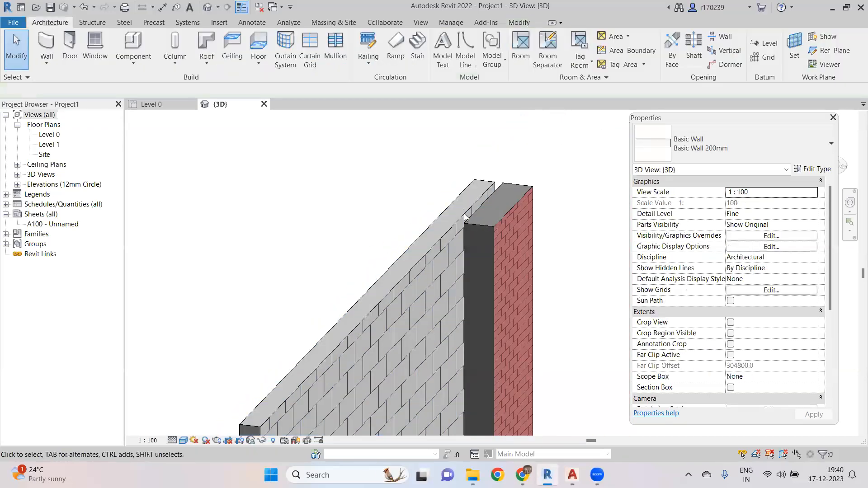
{"action": "scroll", "coordinate": [483, 229], "scroll_direction": "up", "scroll_amount": 4}
{"action": "middle_click_drag", "start_coordinate": [483, 229], "coordinate": [402, 250]}
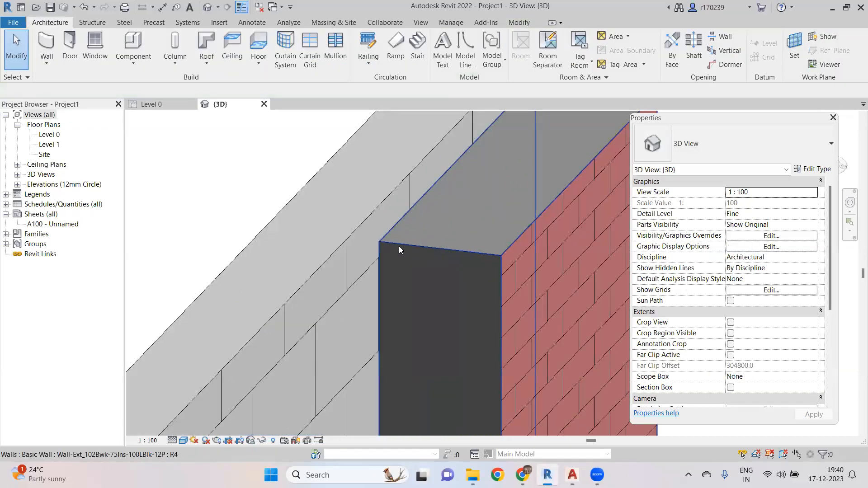
{"action": "scroll", "coordinate": [452, 237], "scroll_direction": "down", "scroll_amount": 4}
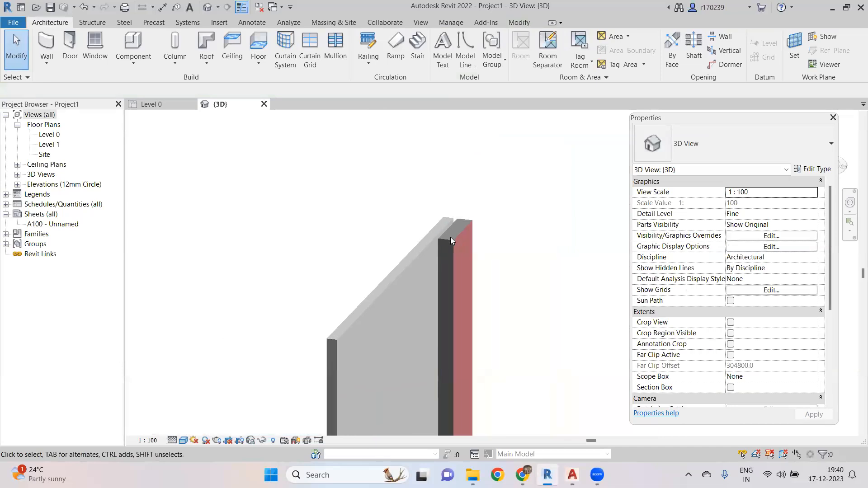
- Return to the Level 0 plan and lengthen the new brick wall by pulling its lower end further down
{"action": "left_click", "coordinate": [152, 105]}
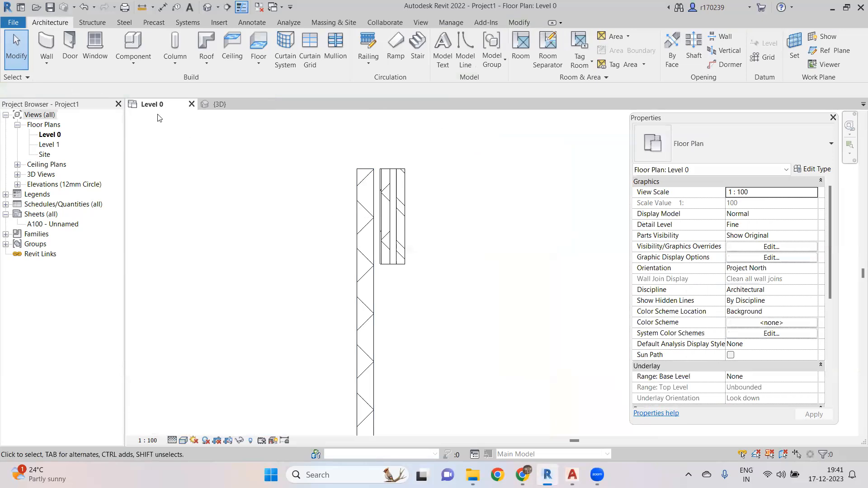
{"action": "scroll", "coordinate": [422, 254], "scroll_direction": "down", "scroll_amount": 6}
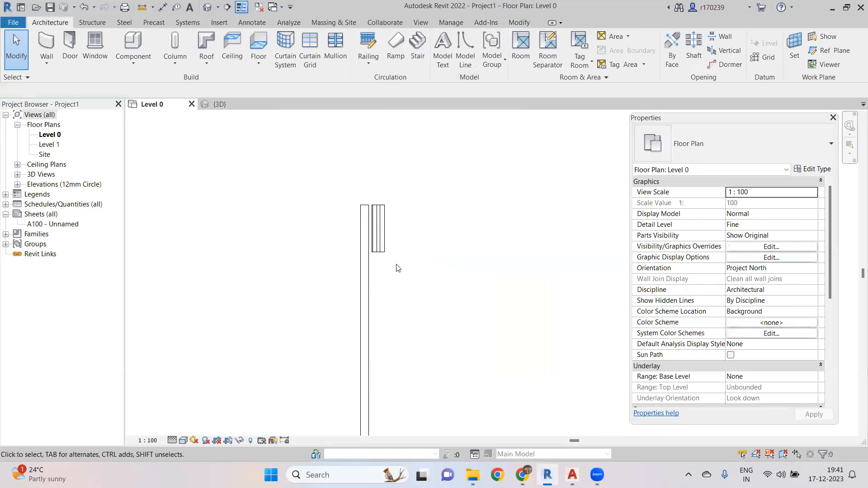
{"action": "scroll", "coordinate": [415, 279], "scroll_direction": "up", "scroll_amount": 5}
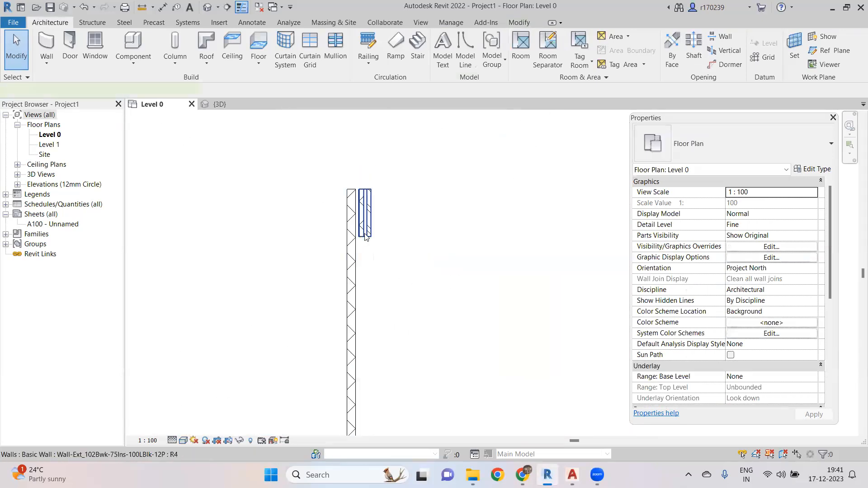
{"action": "left_click", "coordinate": [363, 235]}
{"action": "left_click_drag", "start_coordinate": [366, 240], "coordinate": [367, 363]}
{"action": "left_click", "coordinate": [561, 264]}
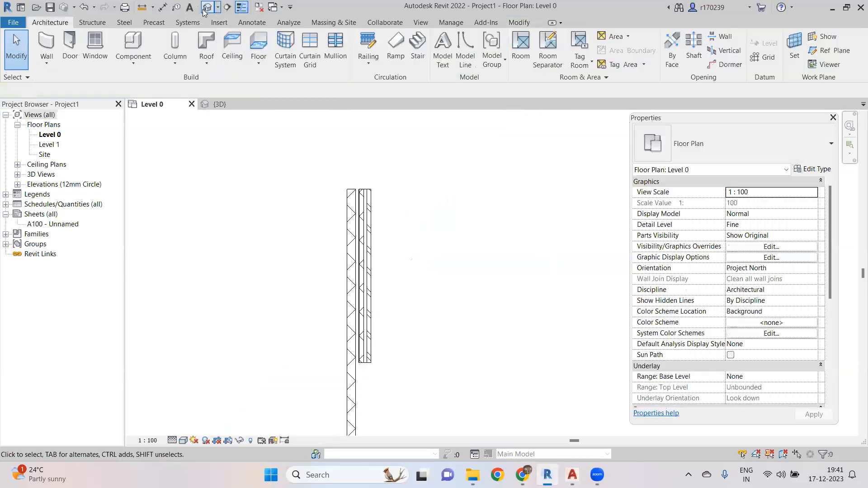
- Check the lengthened wall in the default 3D view and go back to the Level 0 plan
{"action": "left_click", "coordinate": [208, 8]}
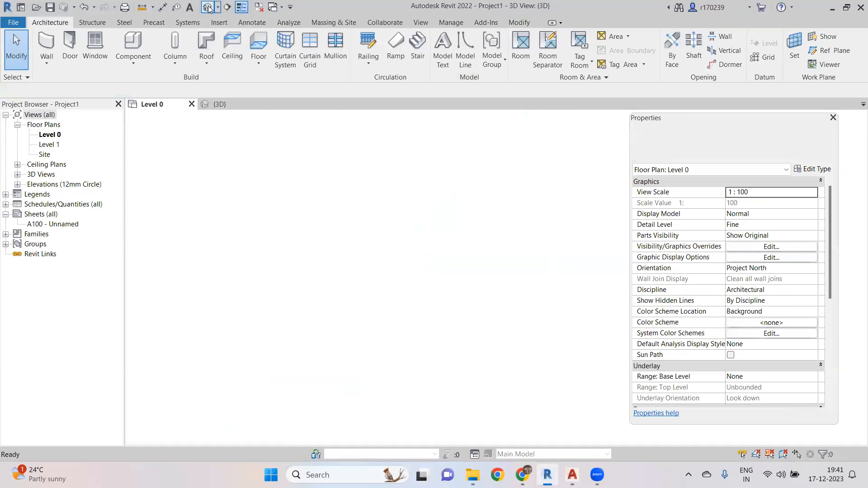
{"action": "mouse_move", "coordinate": [428, 212]}
{"action": "middle_mouse_down", "text": "shift"}
{"action": "mouse_move", "coordinate": [430, 243]}
{"action": "mouse_move", "coordinate": [385, 259]}
{"action": "mouse_move", "coordinate": [469, 262]}
{"action": "mouse_move", "coordinate": [316, 310]}
{"action": "mouse_move", "coordinate": [327, 263]}
{"action": "middle_mouse_up", "text": "shift"}
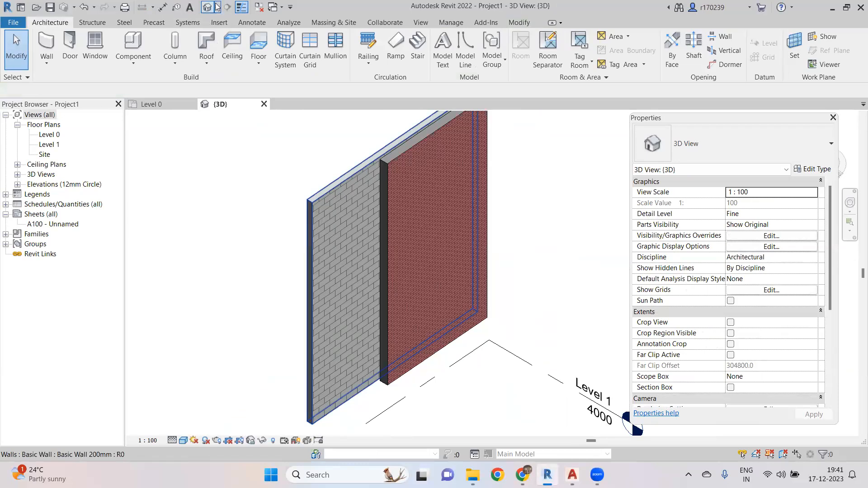
{"action": "left_click", "coordinate": [153, 103]}
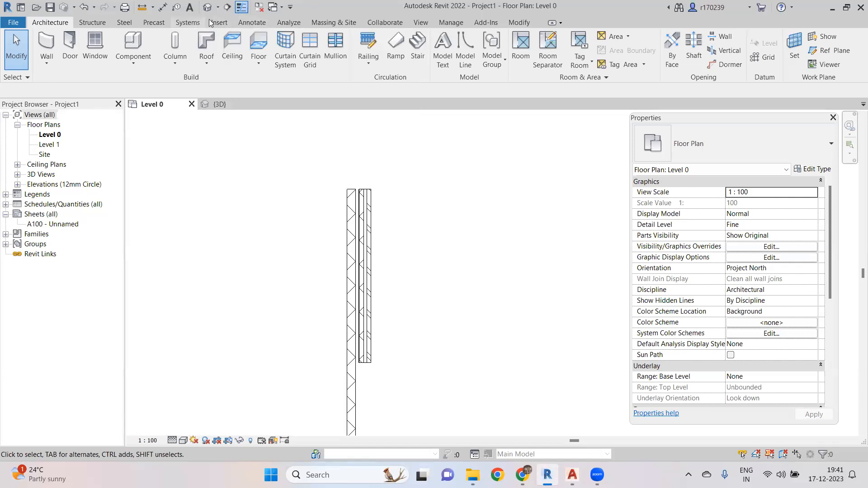
- Create a horizontal section line cutting across both walls and open the section view
{"action": "left_click", "coordinate": [227, 6]}
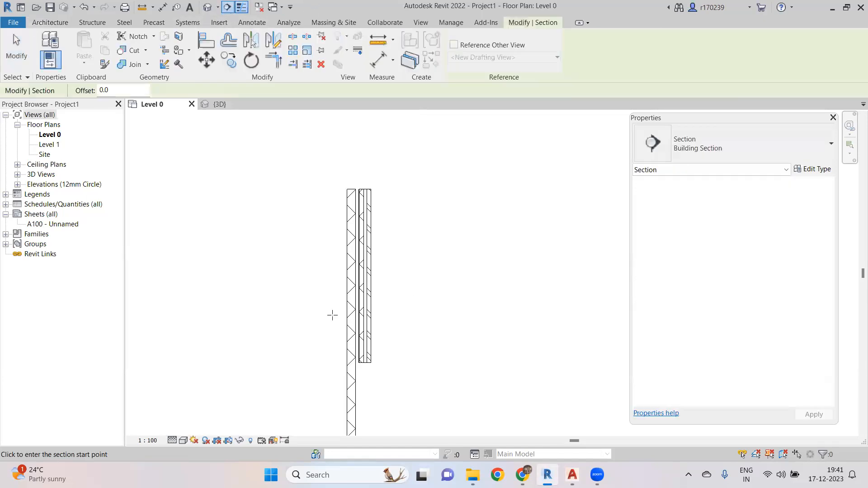
{"action": "left_click", "coordinate": [306, 311]}
{"action": "left_click", "coordinate": [423, 311]}
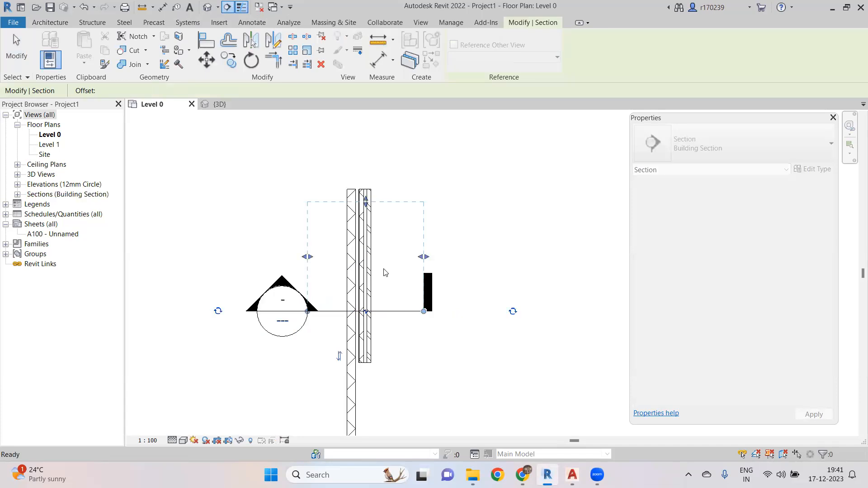
{"action": "right_click", "coordinate": [390, 308]}
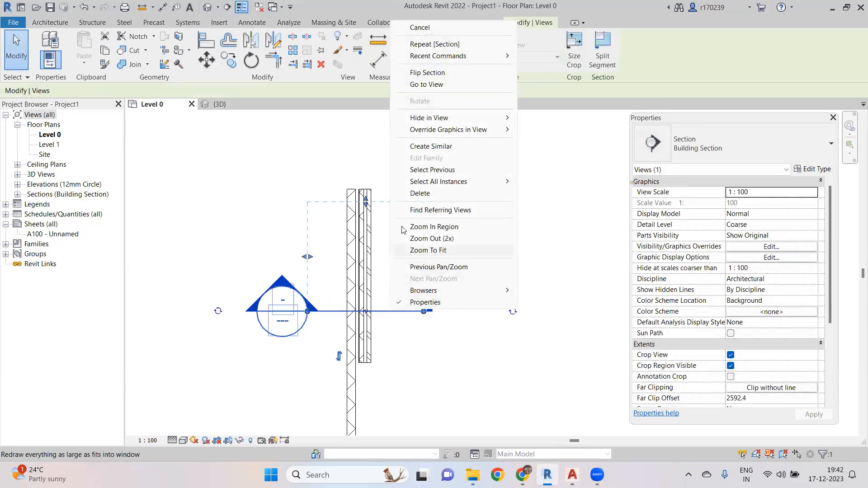
{"action": "left_click", "coordinate": [456, 86]}
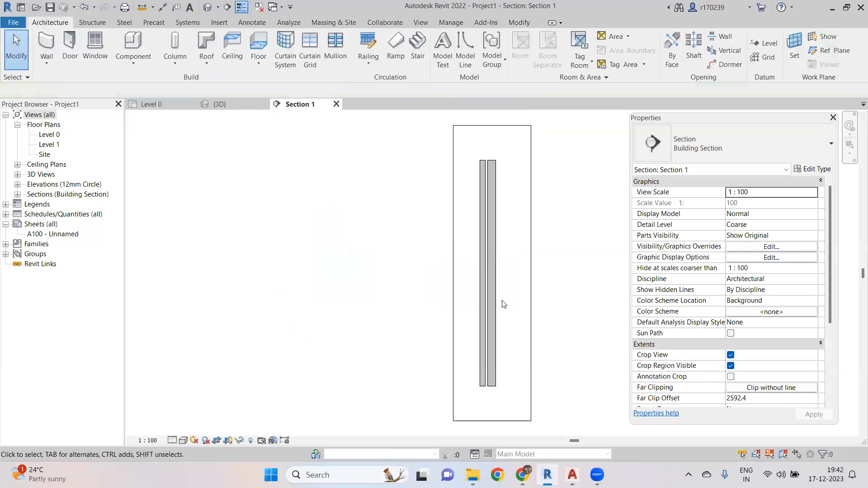
- Set the section view's detail level to Fine and its visual style to Shaded
{"action": "scroll", "coordinate": [474, 308], "scroll_direction": "up", "scroll_amount": 3}
{"action": "middle_click_drag", "start_coordinate": [358, 358], "coordinate": [212, 357]}
{"action": "scroll", "coordinate": [387, 270], "scroll_direction": "up", "scroll_amount": 2}
{"action": "middle_click_drag", "start_coordinate": [420, 244], "coordinate": [429, 362]}
{"action": "scroll", "coordinate": [405, 305], "scroll_direction": "up", "scroll_amount": 1}
{"action": "scroll", "coordinate": [285, 163], "scroll_direction": "up", "scroll_amount": 1}
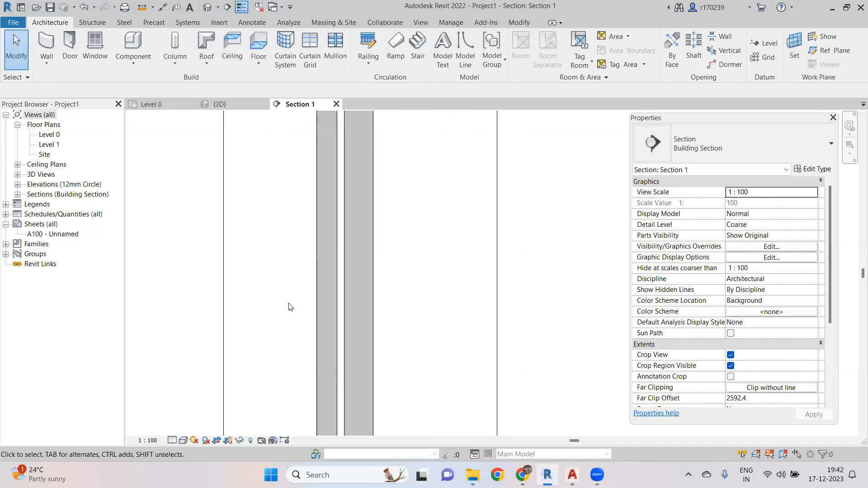
{"action": "middle_click_drag", "start_coordinate": [275, 245], "coordinate": [293, 343]}
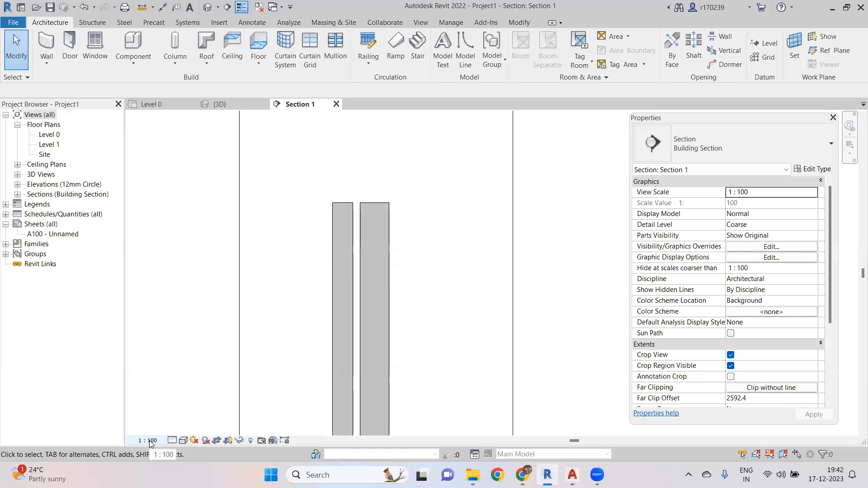
{"action": "left_click", "coordinate": [172, 441]}
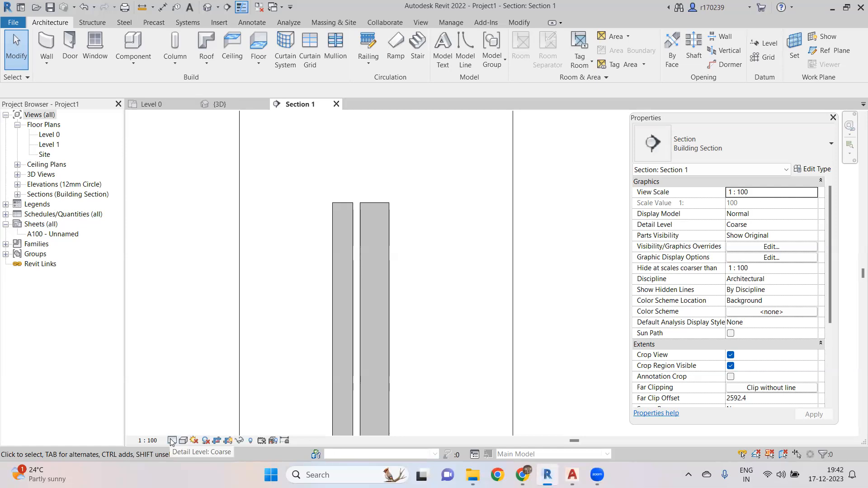
{"action": "left_click", "coordinate": [172, 441]}
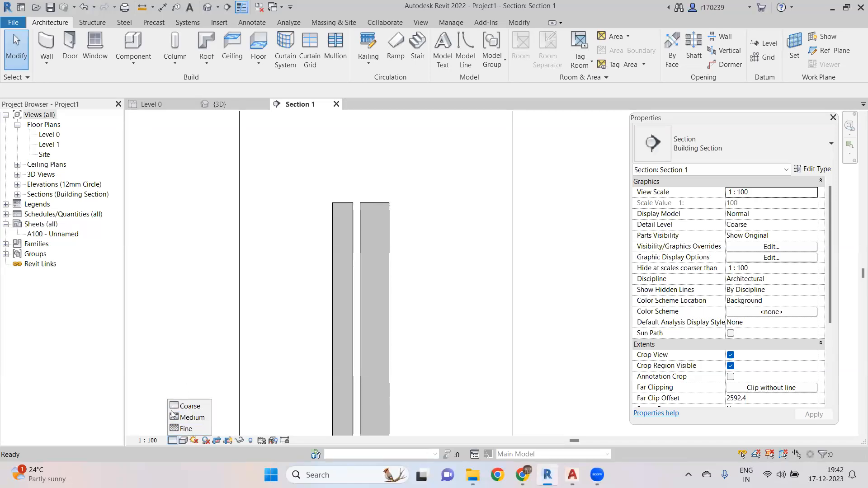
{"action": "left_click", "coordinate": [185, 428]}
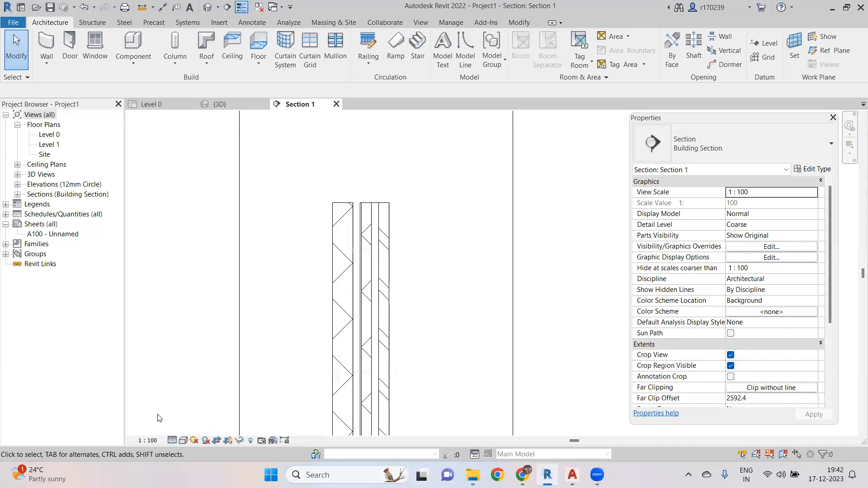
{"action": "left_click", "coordinate": [183, 440]}
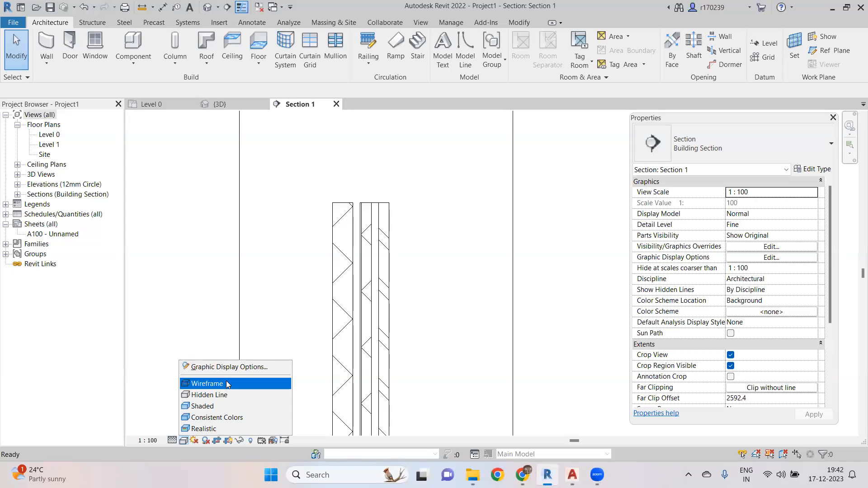
{"action": "left_click", "coordinate": [210, 407]}
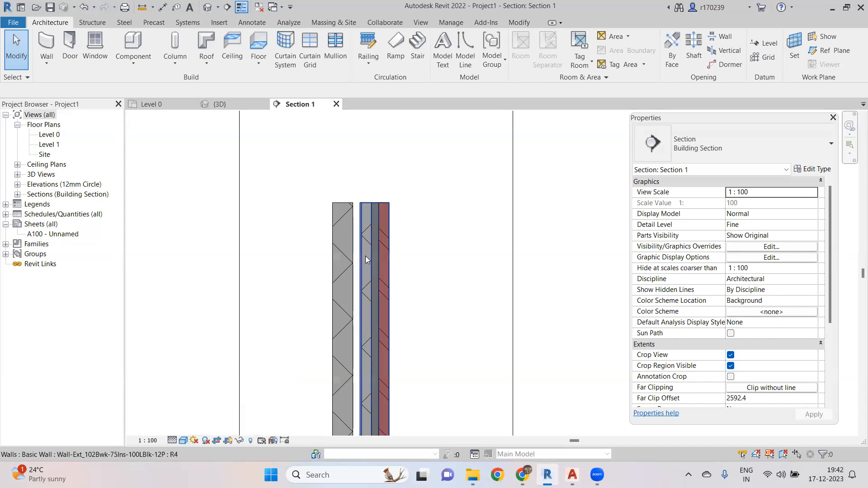
- Zoom in on the cut walls in the section to examine their layers
{"action": "scroll", "coordinate": [351, 243], "scroll_direction": "up", "scroll_amount": 3}
{"action": "middle_click_drag", "start_coordinate": [354, 241], "coordinate": [350, 320]}
{"action": "scroll", "coordinate": [350, 319], "scroll_direction": "down", "scroll_amount": 1}
{"action": "scroll", "coordinate": [333, 246], "scroll_direction": "up", "scroll_amount": 3}
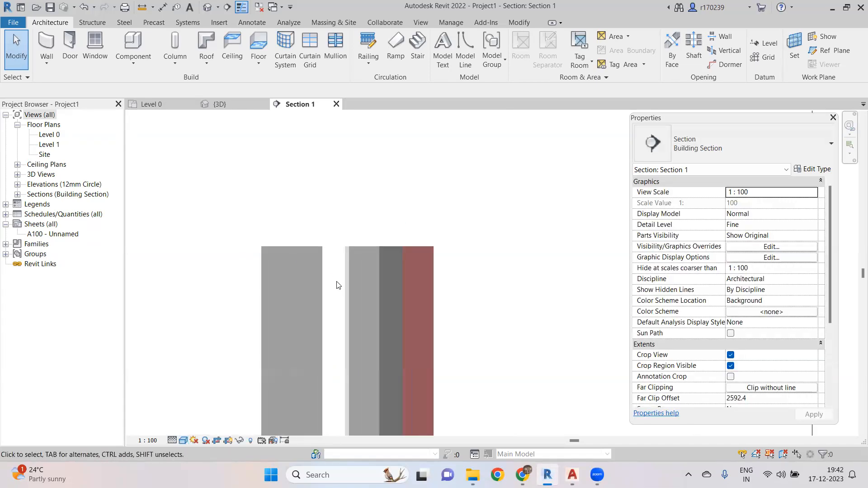
{"action": "scroll", "coordinate": [337, 283], "scroll_direction": "up", "scroll_amount": 3}
{"action": "middle_click_drag", "start_coordinate": [349, 226], "coordinate": [341, 108]}
{"action": "middle_click_drag", "start_coordinate": [334, 181], "coordinate": [352, 267]}
{"action": "scroll", "coordinate": [353, 267], "scroll_direction": "up", "scroll_amount": 1}
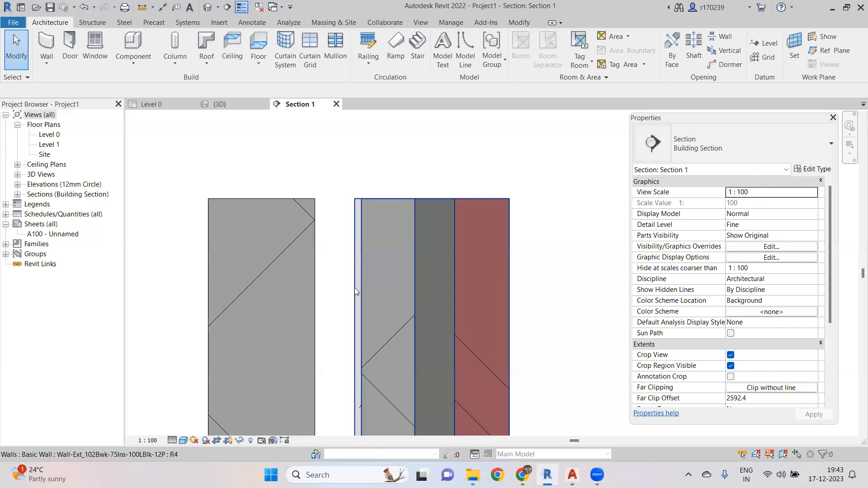
- Cycle the section's visual style through Wireframe and Hidden Line, finishing on Realistic
{"action": "left_click", "coordinate": [183, 441]}
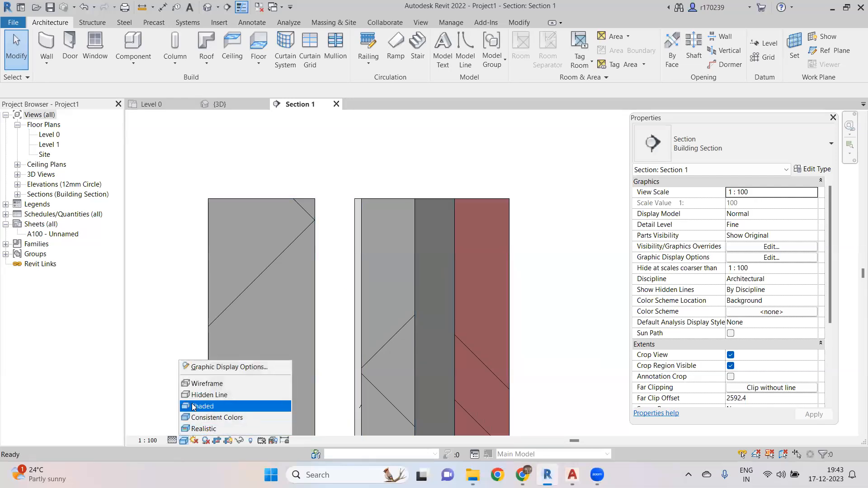
{"action": "left_click", "coordinate": [204, 385]}
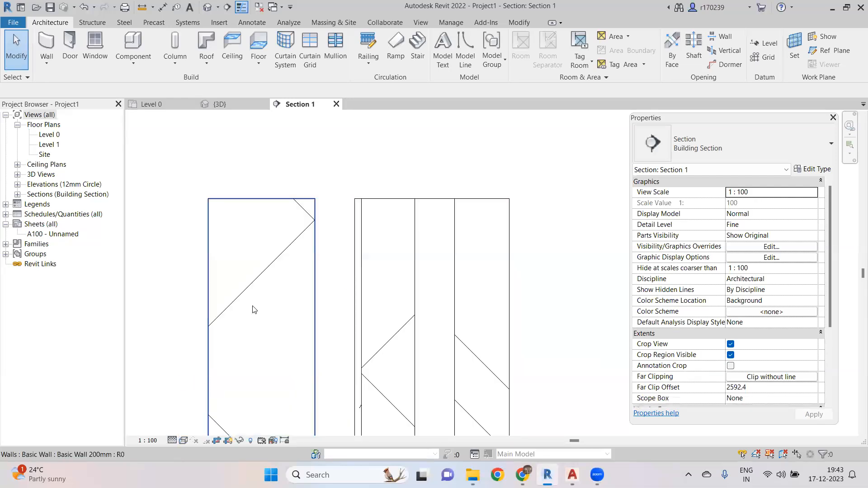
{"action": "left_click", "coordinate": [184, 440]}
{"action": "left_click", "coordinate": [207, 396]}
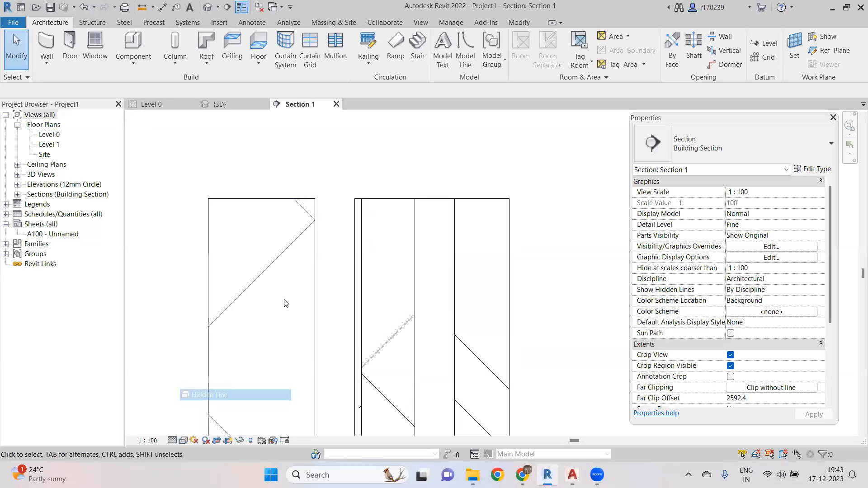
{"action": "left_click", "coordinate": [183, 441]}
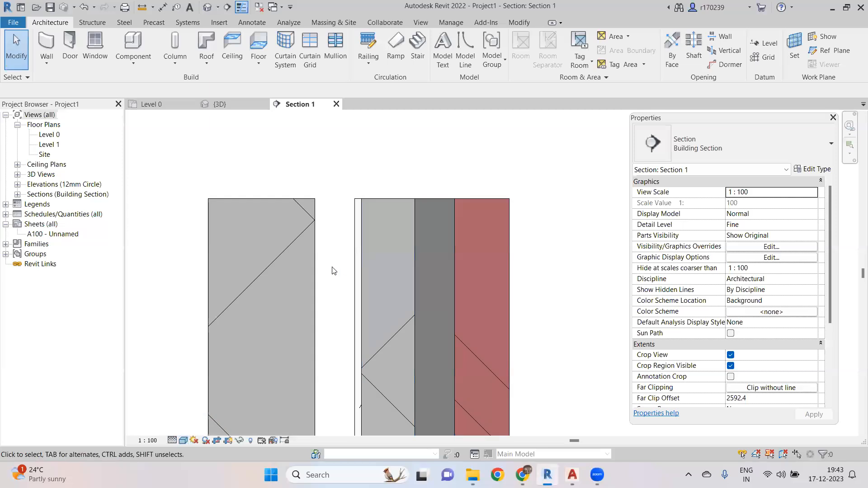
{"action": "left_click", "coordinate": [184, 441]}
{"action": "left_click", "coordinate": [202, 428]}
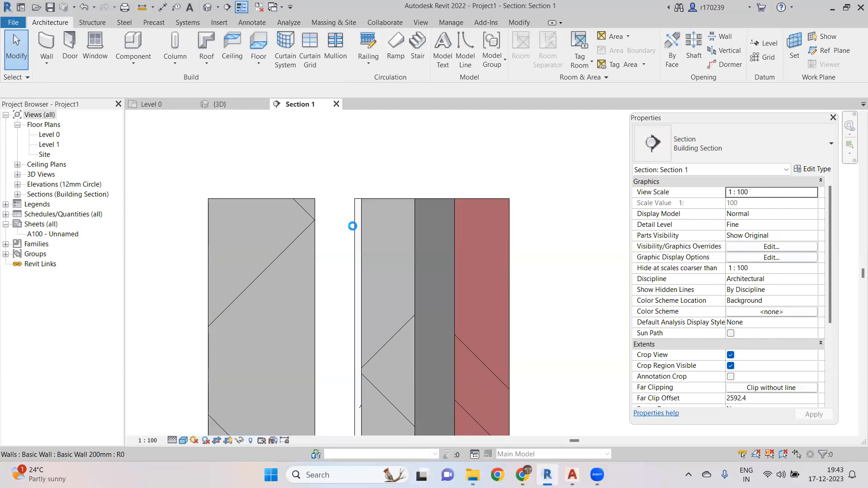
- Zoom and pan around the cut walls to examine their realistic material textures
{"action": "scroll", "coordinate": [360, 234], "scroll_direction": "down", "scroll_amount": 3}
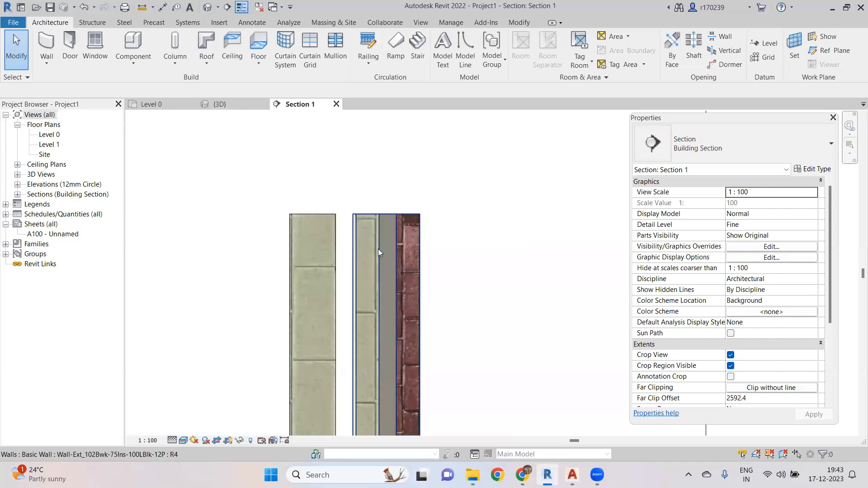
{"action": "scroll", "coordinate": [334, 276], "scroll_direction": "up", "scroll_amount": 5}
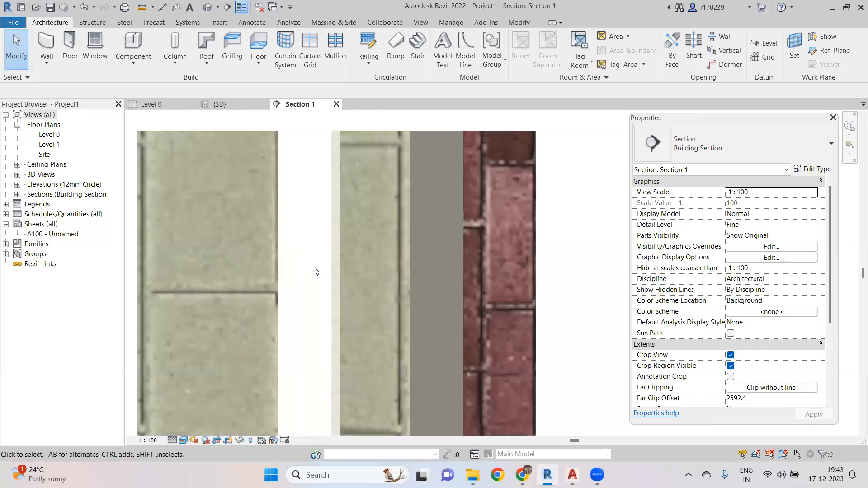
{"action": "scroll", "coordinate": [357, 298], "scroll_direction": "down", "scroll_amount": 3}
{"action": "scroll", "coordinate": [358, 289], "scroll_direction": "up", "scroll_amount": 2}
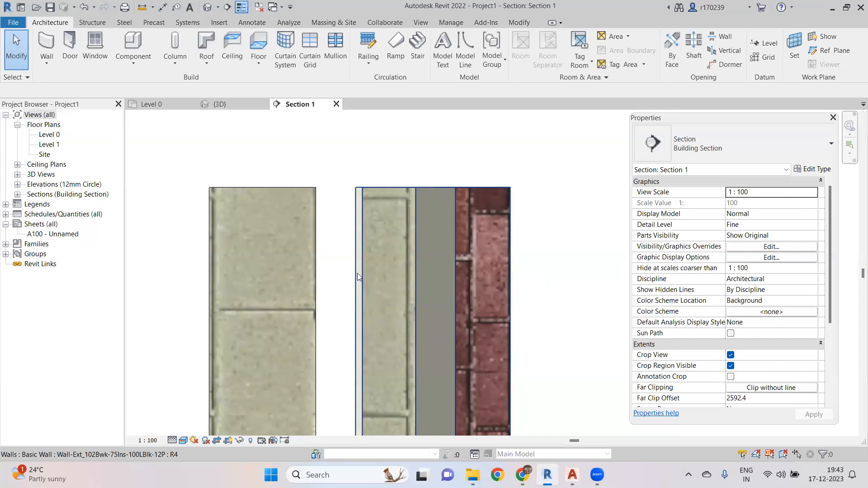
{"action": "scroll", "coordinate": [360, 273], "scroll_direction": "down", "scroll_amount": 4}
{"action": "middle_click_drag", "start_coordinate": [378, 267], "coordinate": [370, 204]}
{"action": "scroll", "coordinate": [357, 267], "scroll_direction": "down", "scroll_amount": 2}
{"action": "middle_click_drag", "start_coordinate": [352, 253], "coordinate": [342, 211]}
{"action": "scroll", "coordinate": [331, 189], "scroll_direction": "up", "scroll_amount": 4}
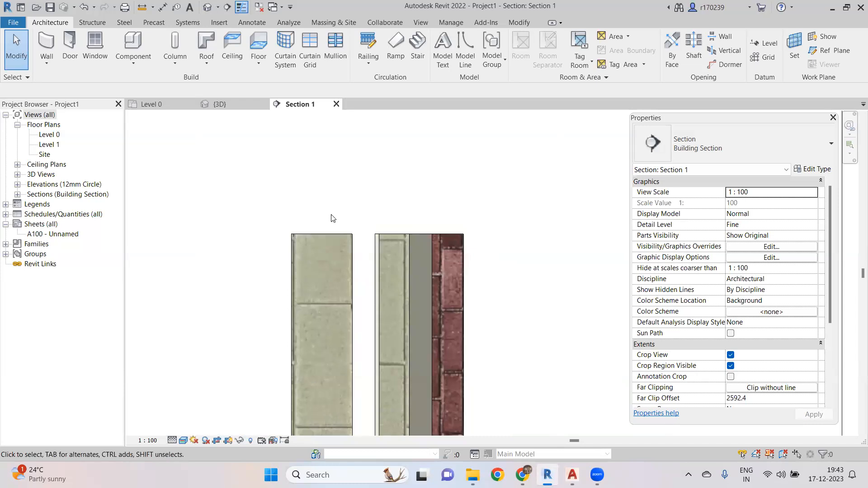
- Compare the walls in the Level 0 plan and return to the section view
{"action": "left_click", "coordinate": [152, 104]}
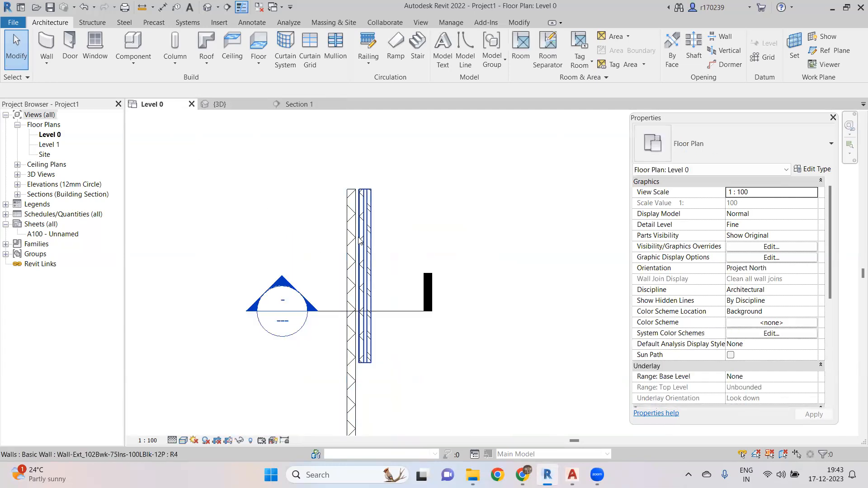
{"action": "scroll", "coordinate": [360, 240], "scroll_direction": "up", "scroll_amount": 5}
{"action": "scroll", "coordinate": [321, 238], "scroll_direction": "up", "scroll_amount": 3}
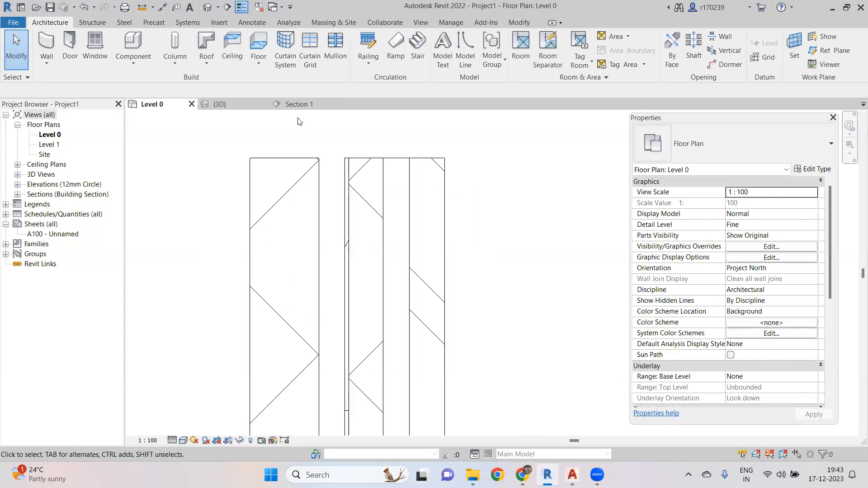
{"action": "left_click", "coordinate": [294, 104]}
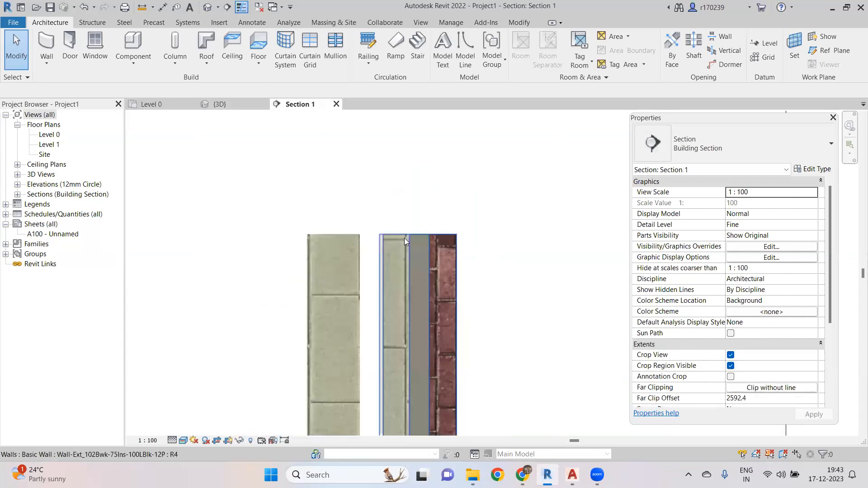
- Set the section view's visual style to Shaded
{"action": "scroll", "coordinate": [404, 238], "scroll_direction": "down", "scroll_amount": 5}
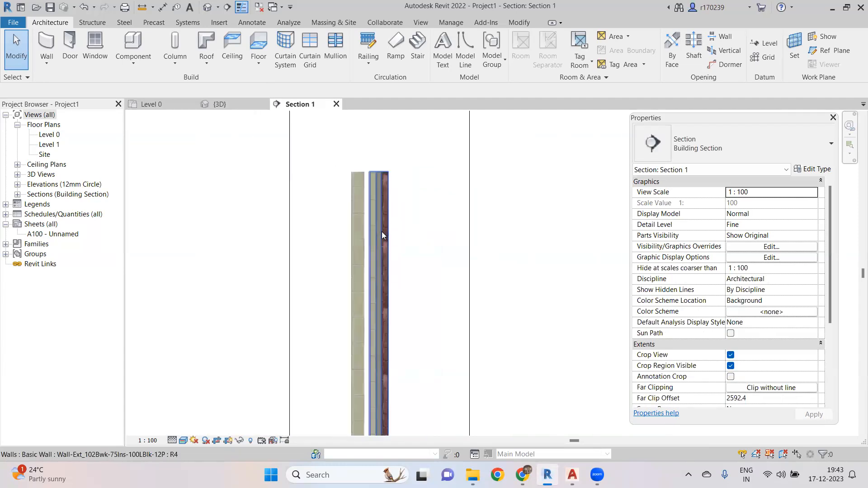
{"action": "scroll", "coordinate": [383, 236], "scroll_direction": "up", "scroll_amount": 2}
{"action": "middle_click_drag", "start_coordinate": [411, 258], "coordinate": [418, 327]}
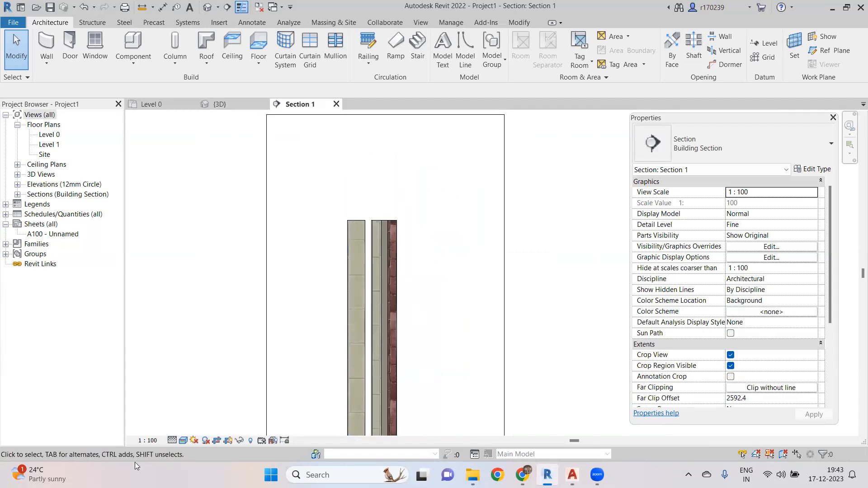
{"action": "left_click", "coordinate": [183, 440]}
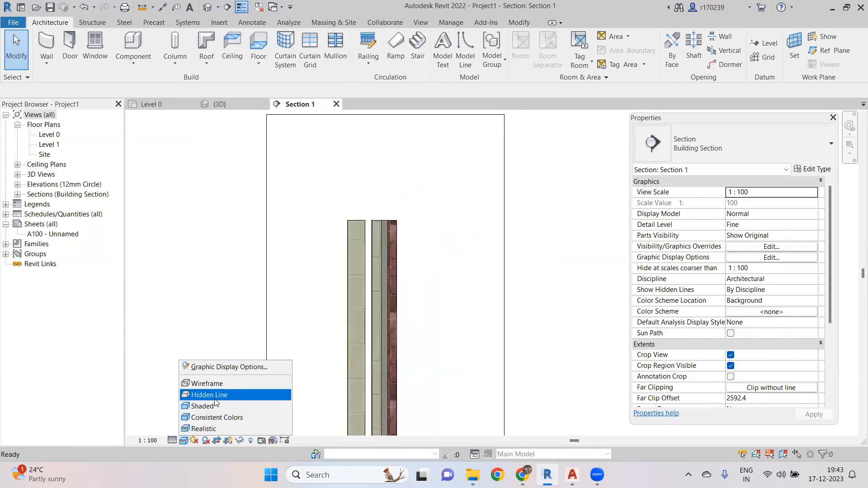
{"action": "left_click", "coordinate": [214, 405]}
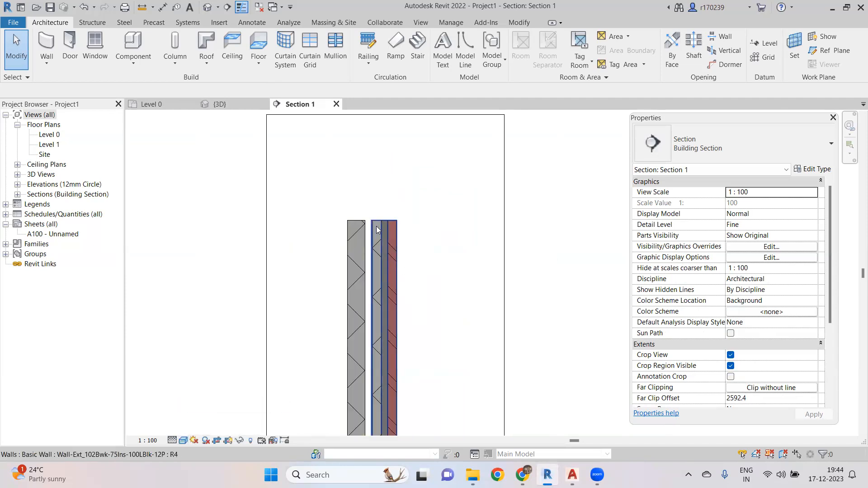
- Select the section marker in the Level 0 plan and reopen the section view with its crop region active
{"action": "scroll", "coordinate": [376, 226], "scroll_direction": "up", "scroll_amount": 2}
{"action": "scroll", "coordinate": [399, 287], "scroll_direction": "down", "scroll_amount": 5}
{"action": "middle_click_drag", "start_coordinate": [410, 304], "coordinate": [405, 228]}
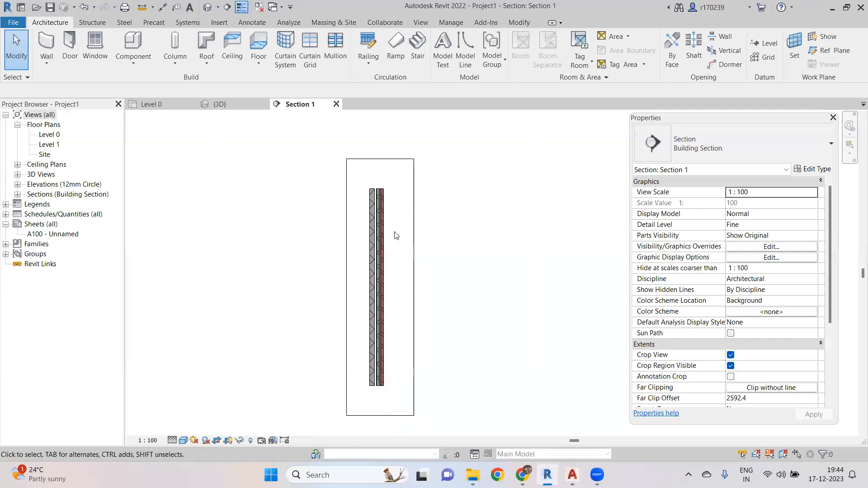
{"action": "left_click", "coordinate": [162, 105]}
{"action": "scroll", "coordinate": [374, 248], "scroll_direction": "down", "scroll_amount": 4}
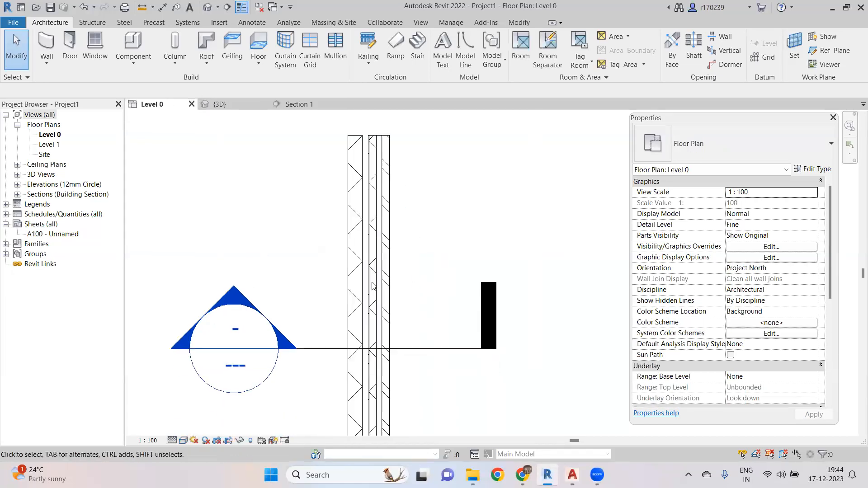
{"action": "left_click", "coordinate": [410, 349]}
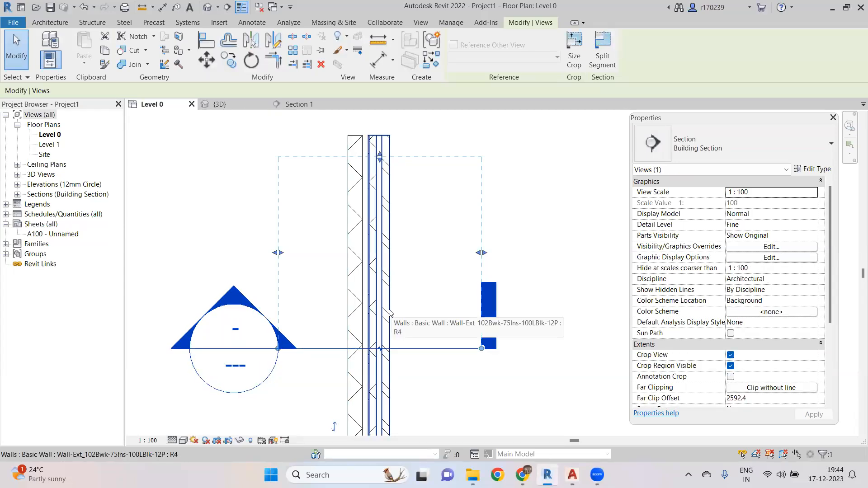
{"action": "left_click", "coordinate": [293, 107]}
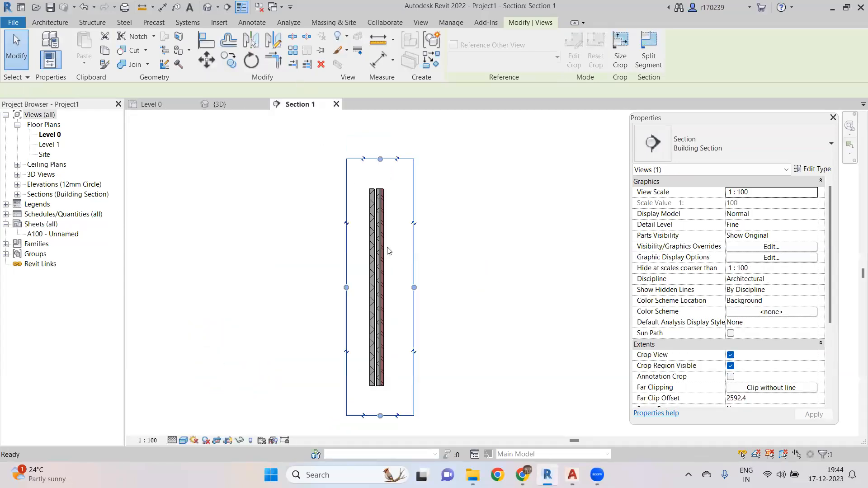
- Shrink the section's crop region by pulling its top and bottom edges in toward the walls
{"action": "scroll", "coordinate": [377, 299], "scroll_direction": "up", "scroll_amount": 2}
{"action": "scroll", "coordinate": [378, 292], "scroll_direction": "down", "scroll_amount": 1}
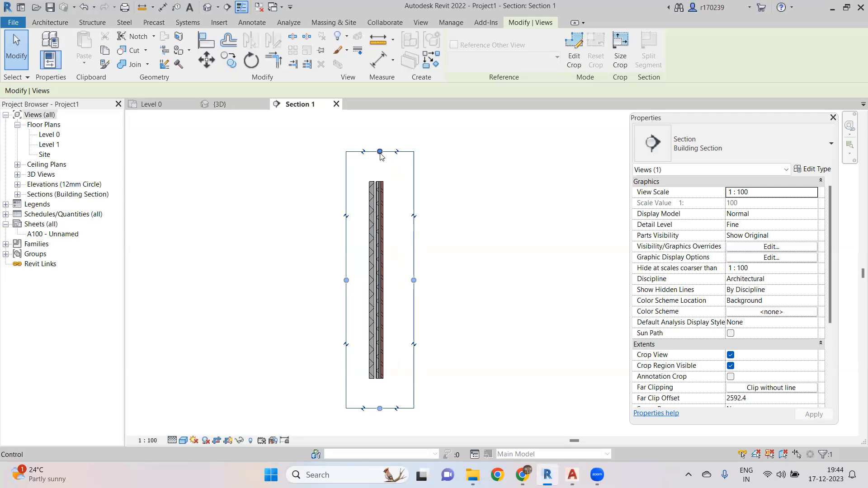
{"action": "left_click_drag", "start_coordinate": [379, 150], "coordinate": [380, 241]}
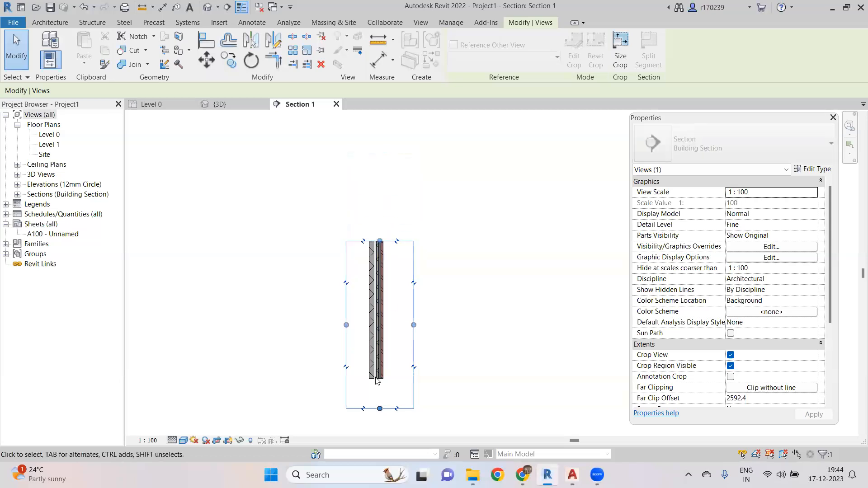
{"action": "left_click_drag", "start_coordinate": [380, 409], "coordinate": [380, 282]}
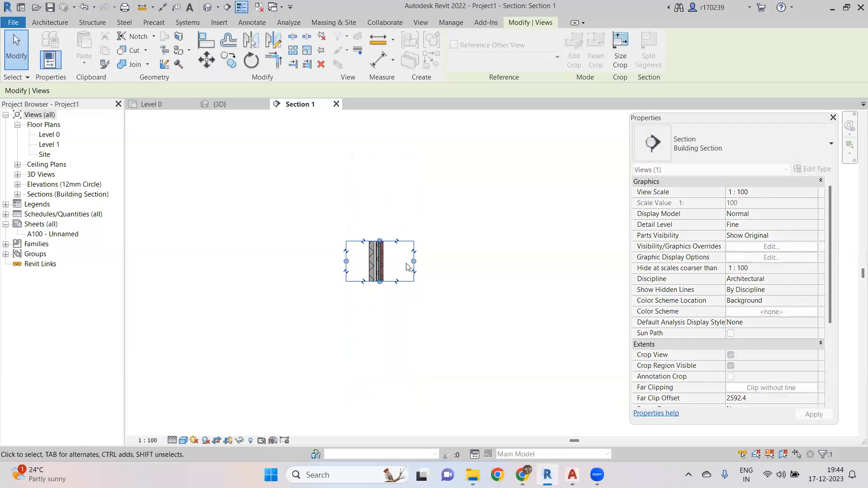
{"action": "scroll", "coordinate": [387, 265], "scroll_direction": "up", "scroll_amount": 6}
{"action": "scroll", "coordinate": [388, 260], "scroll_direction": "down", "scroll_amount": 4}
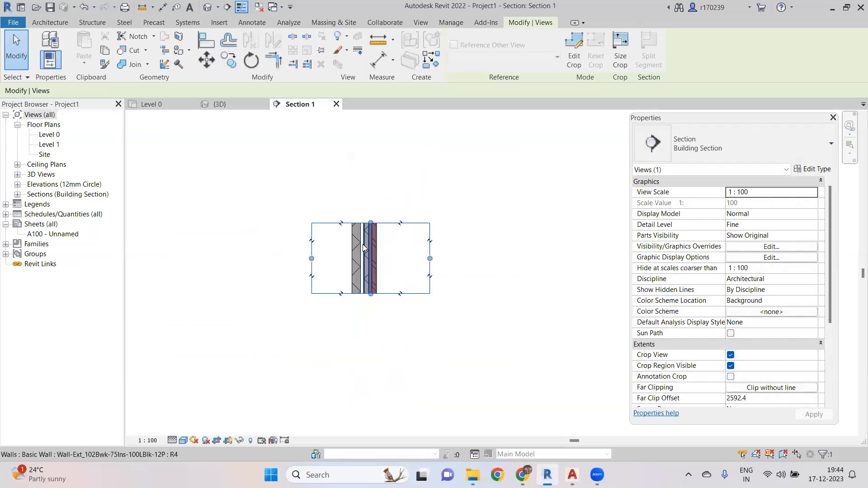
{"action": "scroll", "coordinate": [367, 247], "scroll_direction": "up", "scroll_amount": 3}
{"action": "left_click", "coordinate": [419, 259]}
{"action": "left_click", "coordinate": [245, 283]}
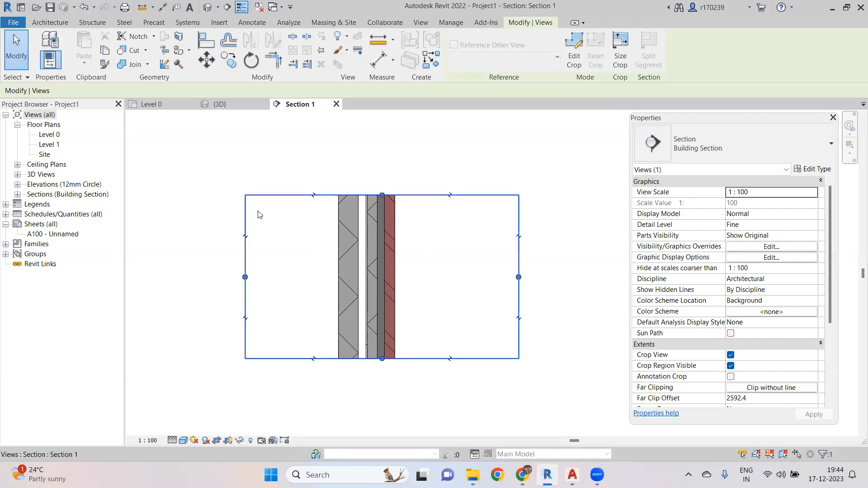
- Select both walls in the Level 0 plan and delete them
{"action": "left_click", "coordinate": [161, 109]}
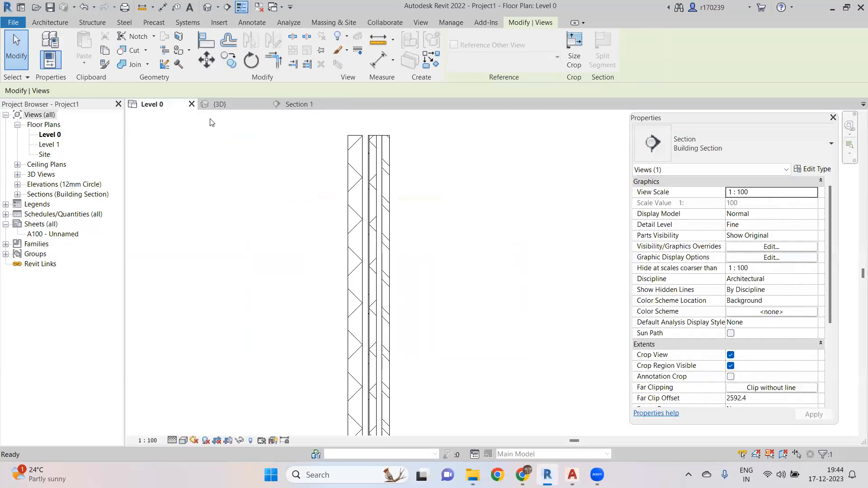
{"action": "scroll", "coordinate": [416, 285], "scroll_direction": "down", "scroll_amount": 3}
{"action": "scroll", "coordinate": [344, 270], "scroll_direction": "up", "scroll_amount": 2}
{"action": "scroll", "coordinate": [357, 264], "scroll_direction": "down", "scroll_amount": 2}
{"action": "left_click_drag", "start_coordinate": [322, 166], "coordinate": [435, 345]}
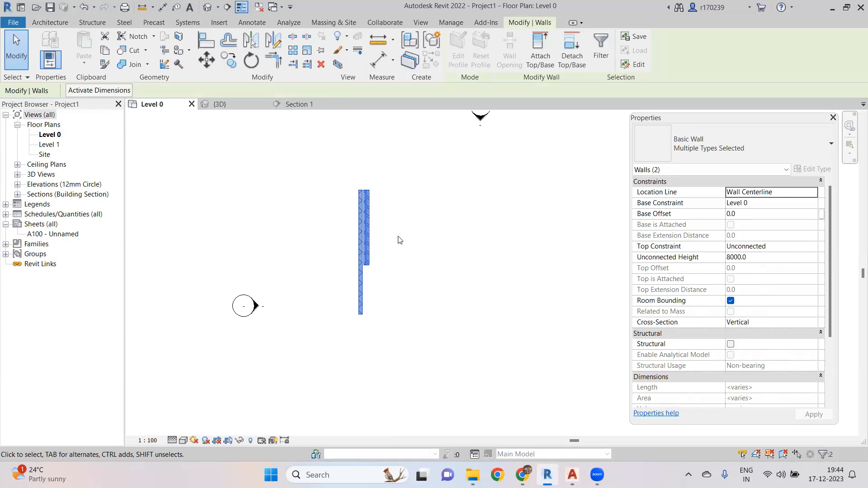
{"action": "key", "text": "Delete"}
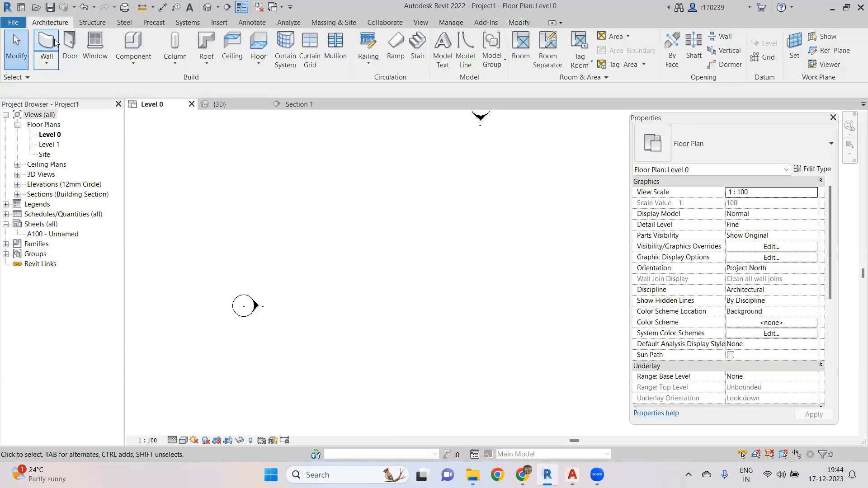
- Draw a single vertical wall about 12400 mm long with the Wall tool
{"action": "left_click", "coordinate": [48, 43]}
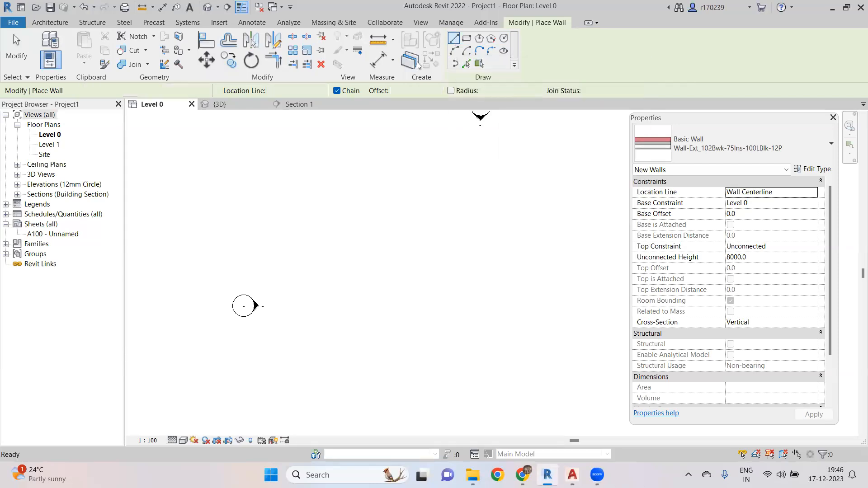
{"action": "left_click", "coordinate": [321, 176]}
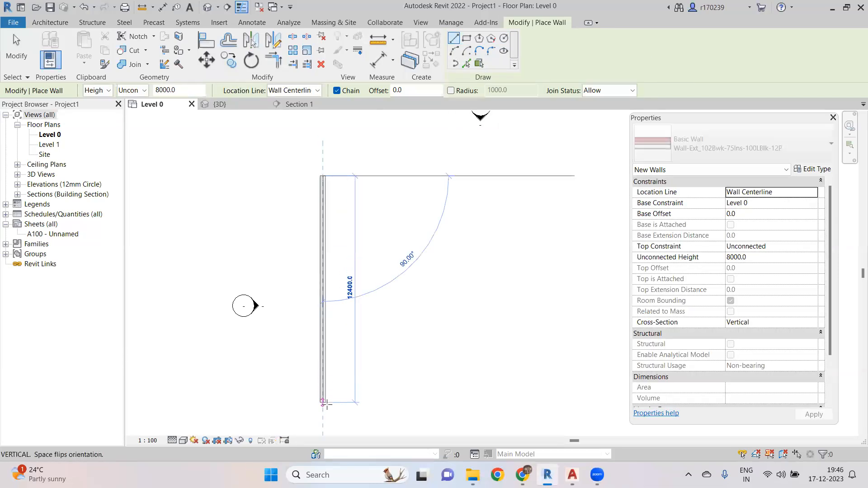
{"action": "left_click", "coordinate": [322, 403]}
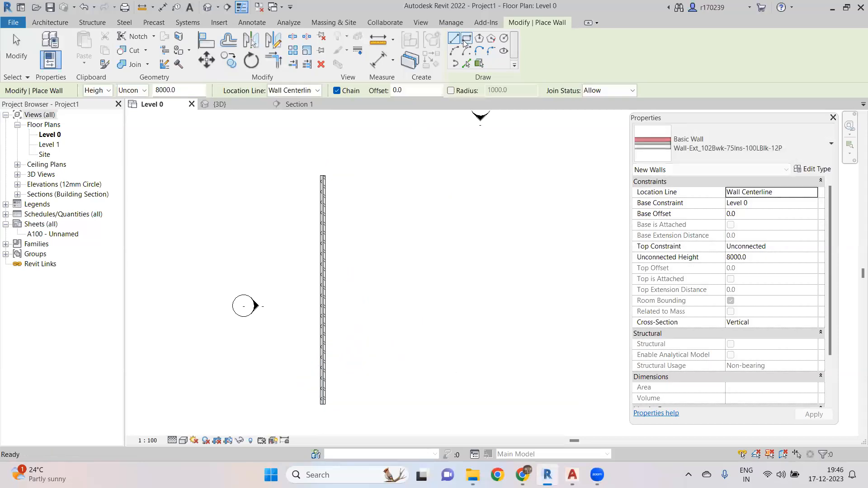
- Draw a rectangular loop of walls about 12500 mm tall beside the single wall, then exit the tool
{"action": "left_click", "coordinate": [466, 38]}
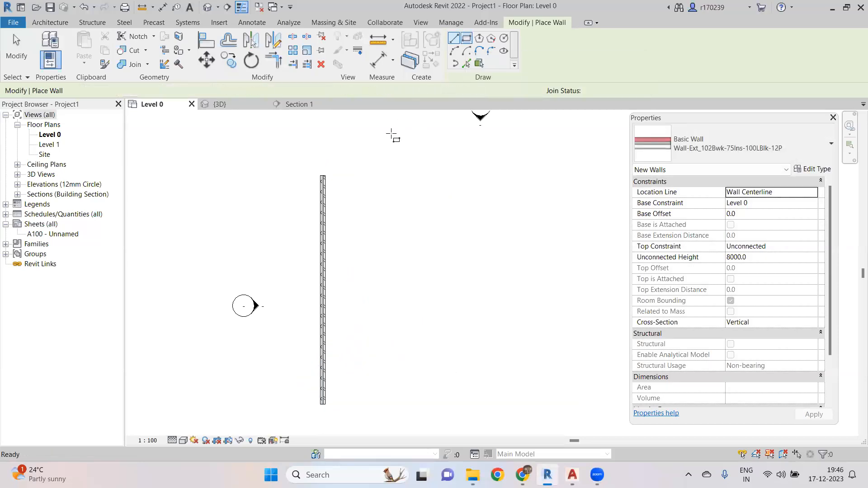
{"action": "left_click", "coordinate": [371, 171]}
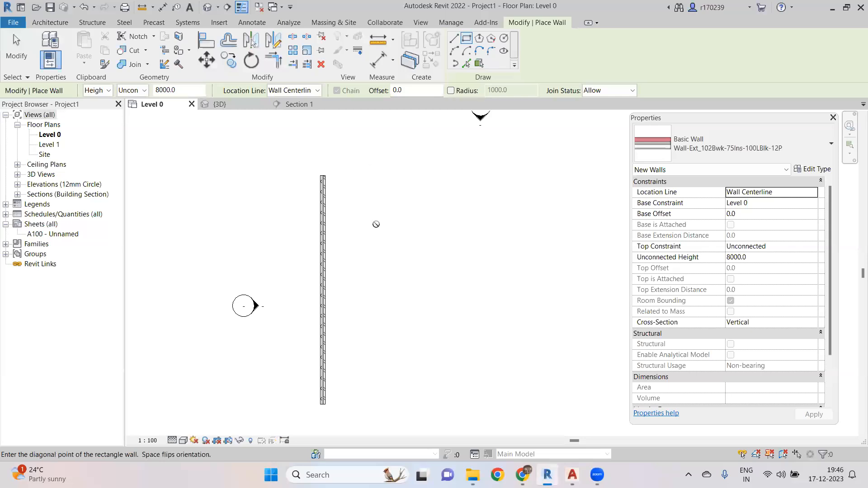
{"action": "left_click", "coordinate": [433, 404]}
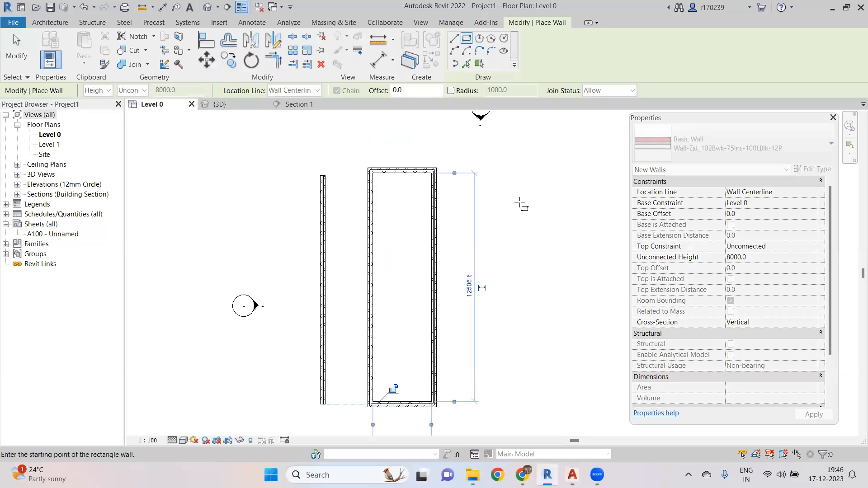
{"action": "key", "text": "Escape"}
{"action": "key", "text": "Escape"}
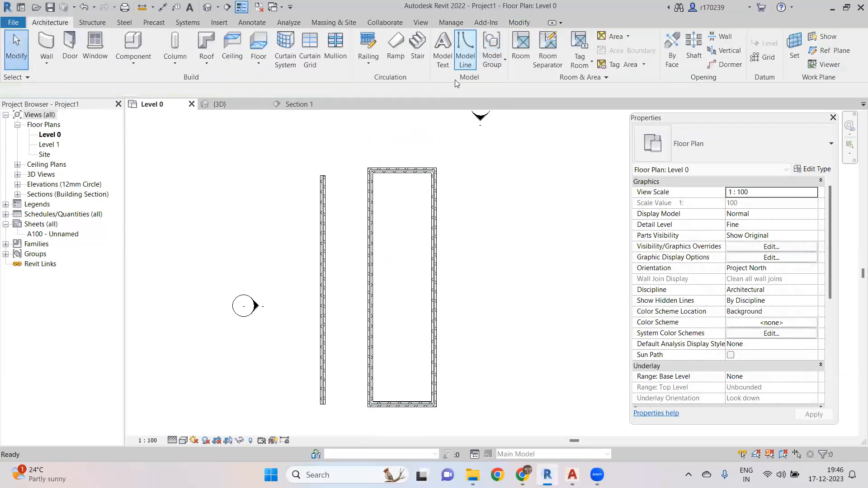
- Move the single wall upward so it sits beyond the top of the rectangular loop of walls
{"action": "scroll", "coordinate": [400, 217], "scroll_direction": "down", "scroll_amount": 3}
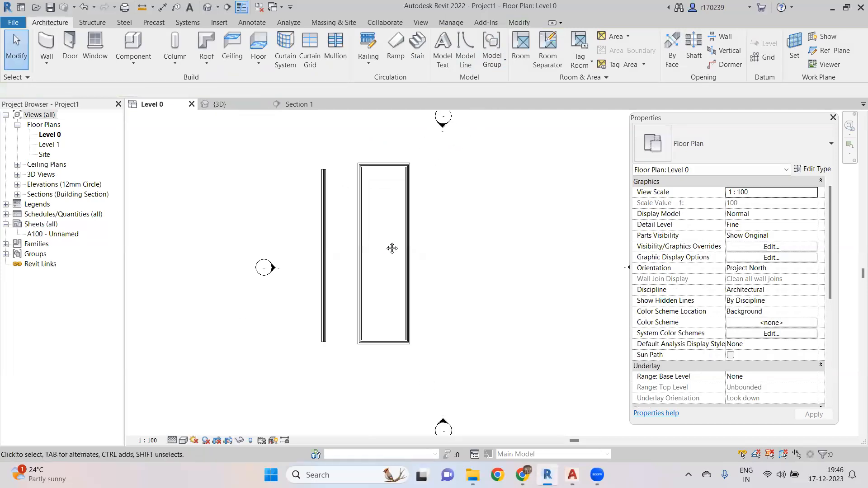
{"action": "scroll", "coordinate": [372, 271], "scroll_direction": "up", "scroll_amount": 2}
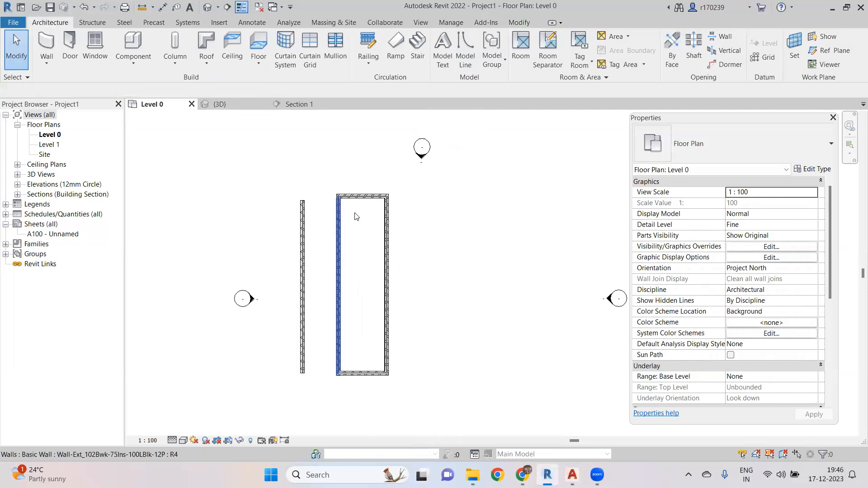
{"action": "scroll", "coordinate": [359, 213], "scroll_direction": "up", "scroll_amount": 3}
{"action": "mouse_move", "coordinate": [381, 261]}
{"action": "middle_mouse_down"}
{"action": "mouse_move", "coordinate": [363, 307]}
{"action": "mouse_move", "coordinate": [375, 273]}
{"action": "middle_mouse_up"}
{"action": "scroll", "coordinate": [363, 290], "scroll_direction": "down", "scroll_amount": 2}
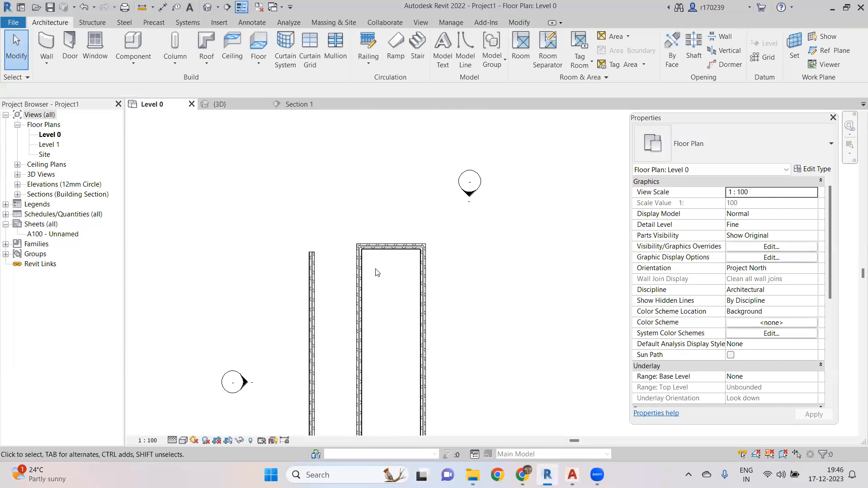
{"action": "scroll", "coordinate": [365, 176], "scroll_direction": "down", "scroll_amount": 1}
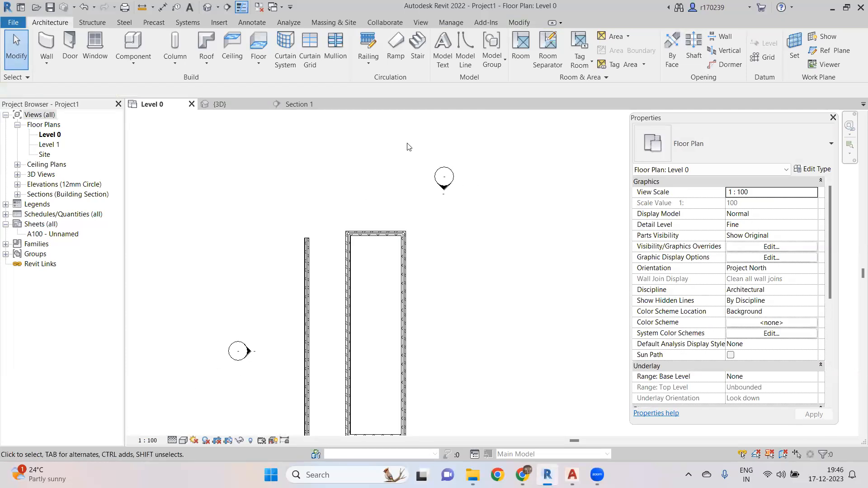
{"action": "scroll", "coordinate": [322, 257], "scroll_direction": "up", "scroll_amount": 2}
{"action": "mouse_move", "coordinate": [324, 255]}
{"action": "middle_mouse_down"}
{"action": "mouse_move", "coordinate": [332, 194]}
{"action": "mouse_move", "coordinate": [327, 229]}
{"action": "mouse_move", "coordinate": [314, 191]}
{"action": "middle_mouse_up"}
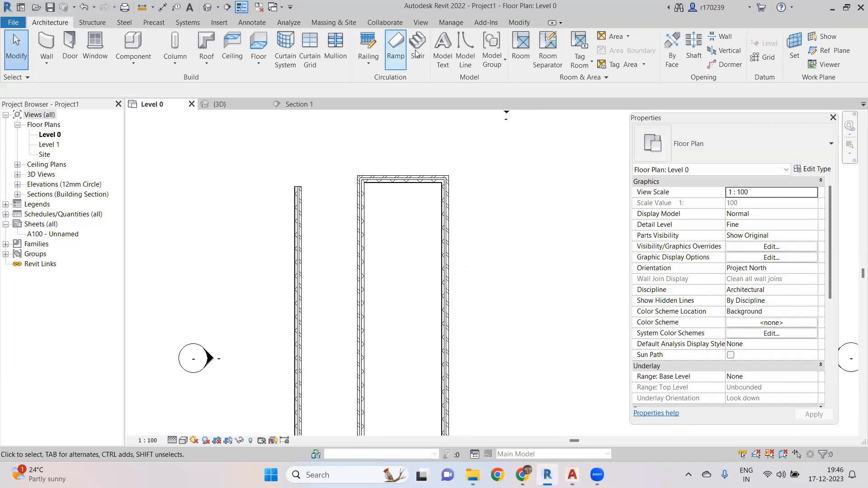
{"action": "left_click", "coordinate": [519, 24]}
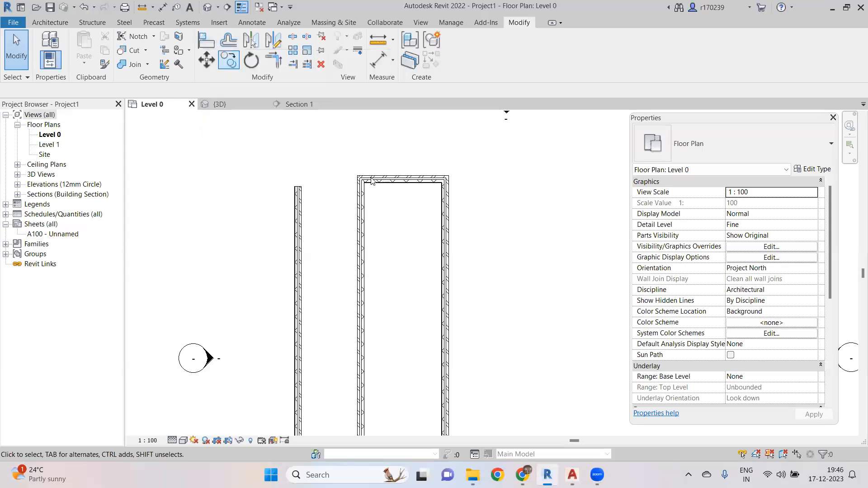
{"action": "middle_click_drag", "start_coordinate": [374, 228], "coordinate": [366, 321]}
{"action": "scroll", "coordinate": [365, 251], "scroll_direction": "down", "scroll_amount": 2}
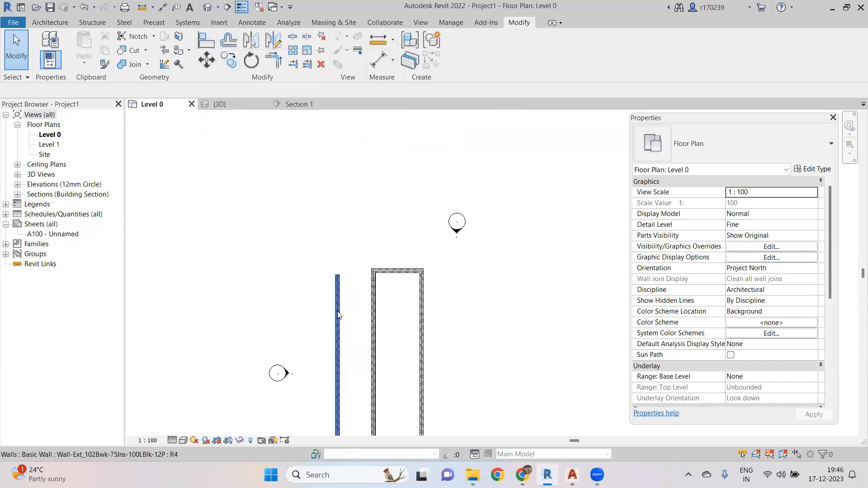
{"action": "left_click", "coordinate": [338, 315]}
{"action": "left_click_drag", "start_coordinate": [338, 316], "coordinate": [330, 185]}
{"action": "left_click", "coordinate": [442, 172]}
- Move the single wall further up, clear of the rectangular loop
{"action": "scroll", "coordinate": [380, 284], "scroll_direction": "down", "scroll_amount": 3}
{"action": "middle_click_drag", "start_coordinate": [399, 284], "coordinate": [412, 274]}
{"action": "scroll", "coordinate": [387, 280], "scroll_direction": "up", "scroll_amount": 5}
{"action": "middle_click_drag", "start_coordinate": [371, 293], "coordinate": [368, 363]}
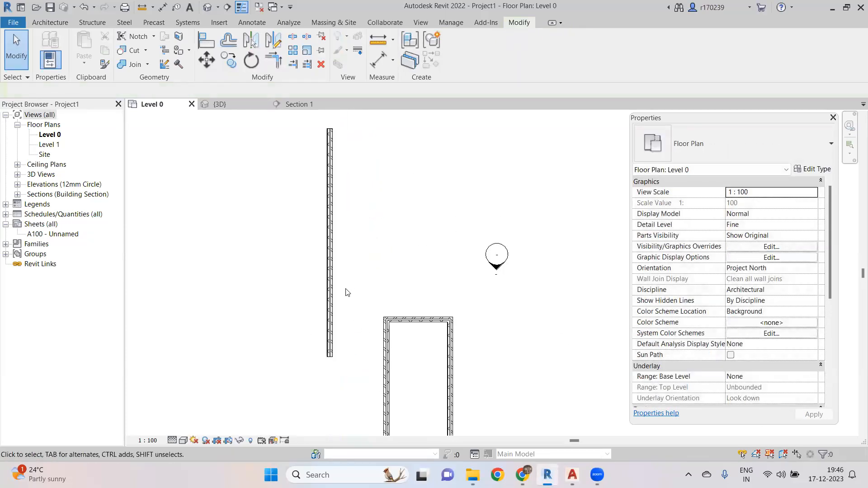
{"action": "middle_click_drag", "start_coordinate": [341, 283], "coordinate": [347, 322]}
{"action": "left_click", "coordinate": [335, 278]}
{"action": "left_click_drag", "start_coordinate": [336, 279], "coordinate": [335, 210]}
{"action": "left_click", "coordinate": [471, 246]}
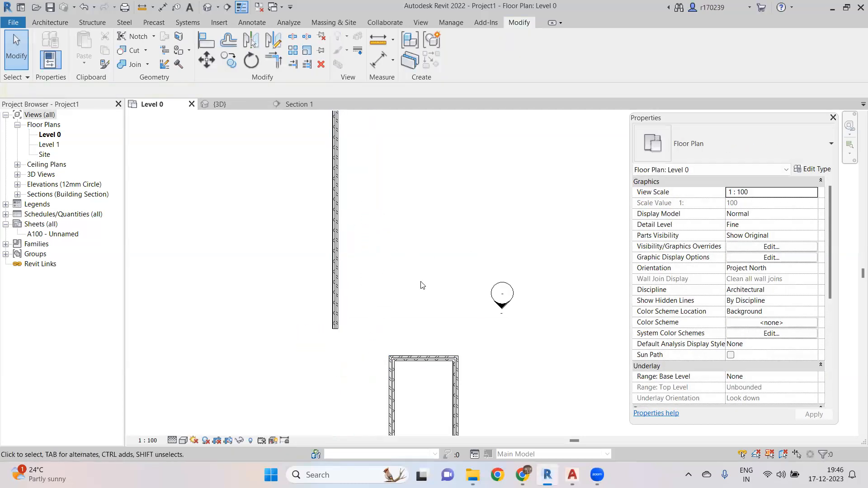
{"action": "middle_click_drag", "start_coordinate": [422, 269], "coordinate": [424, 256]}
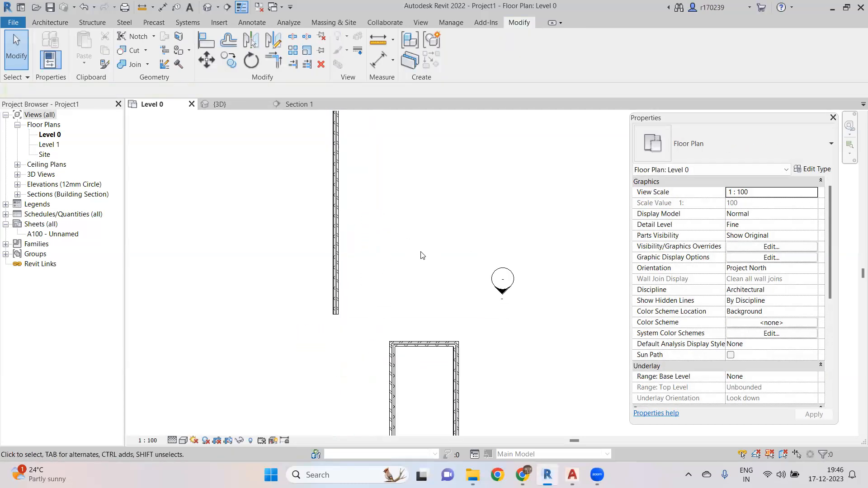
- Align the single wall with the left wall of the rectangular loop using the Align tool
{"action": "left_click", "coordinate": [206, 39]}
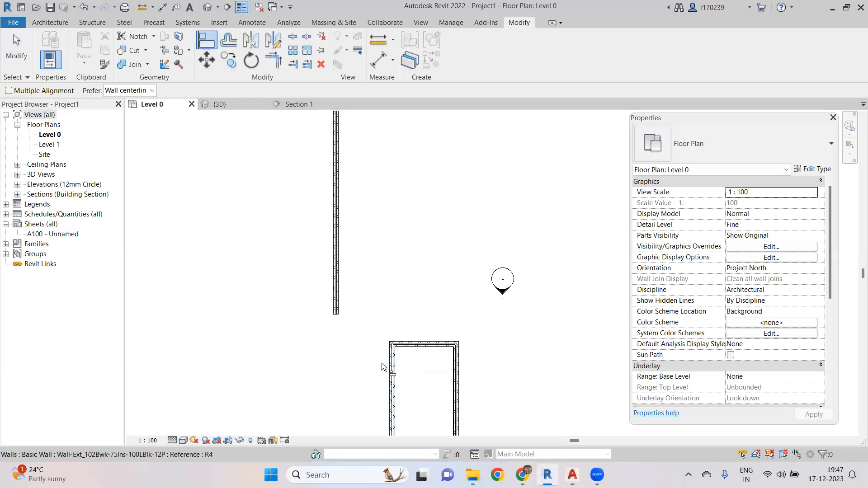
{"action": "middle_click_drag", "start_coordinate": [413, 366], "coordinate": [422, 332]}
{"action": "scroll", "coordinate": [423, 330], "scroll_direction": "down", "scroll_amount": 2}
{"action": "scroll", "coordinate": [418, 351], "scroll_direction": "up", "scroll_amount": 2}
{"action": "scroll", "coordinate": [407, 218], "scroll_direction": "down", "scroll_amount": 3}
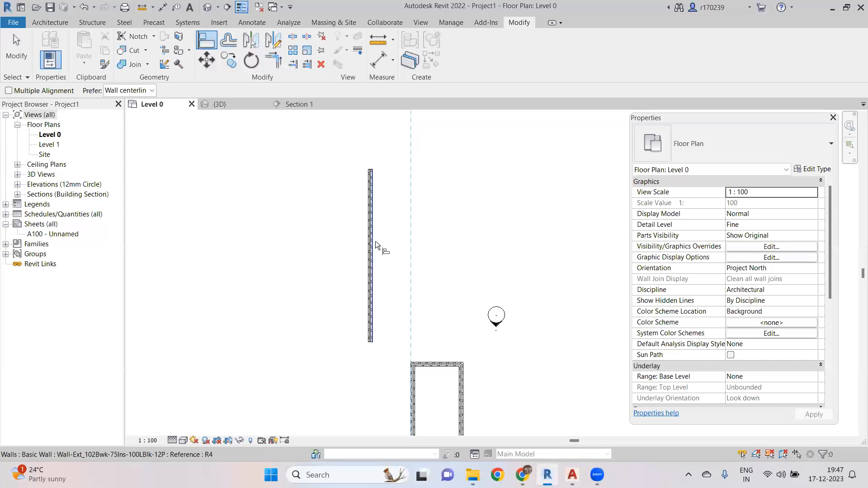
{"action": "left_click", "coordinate": [375, 240]}
{"action": "scroll", "coordinate": [416, 261], "scroll_direction": "down", "scroll_amount": 3}
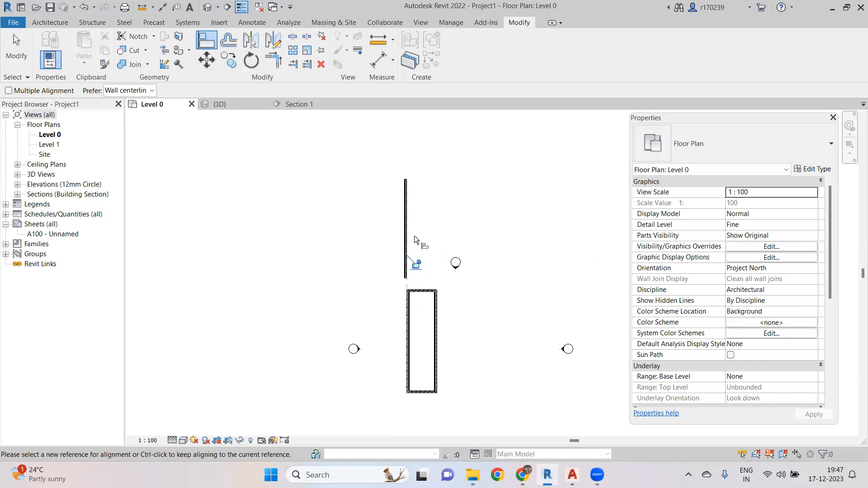
{"action": "scroll", "coordinate": [393, 279], "scroll_direction": "up", "scroll_amount": 4}
{"action": "scroll", "coordinate": [398, 256], "scroll_direction": "down", "scroll_amount": 2}
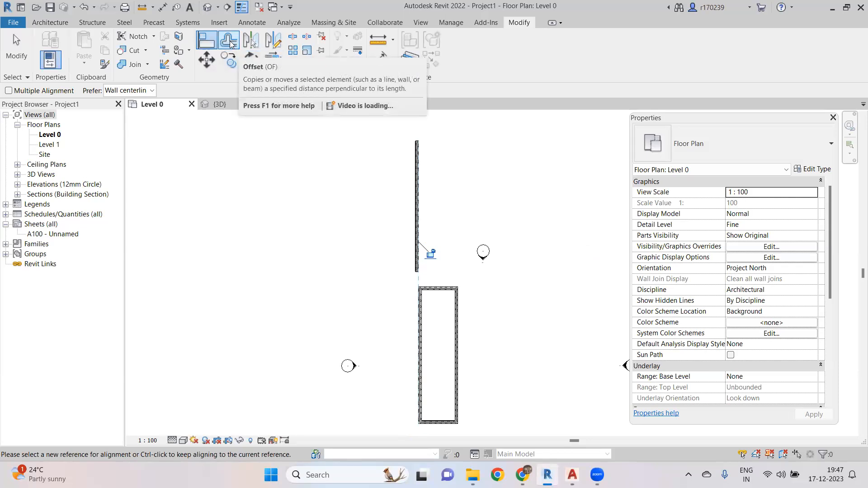
{"action": "middle_click_drag", "start_coordinate": [285, 198], "coordinate": [281, 233]}
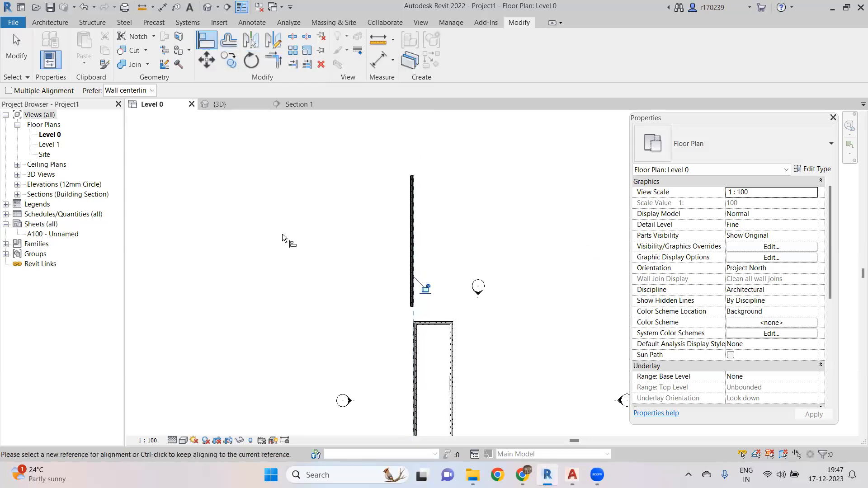
{"action": "key", "text": "Escape"}
{"action": "key", "text": "Escape"}
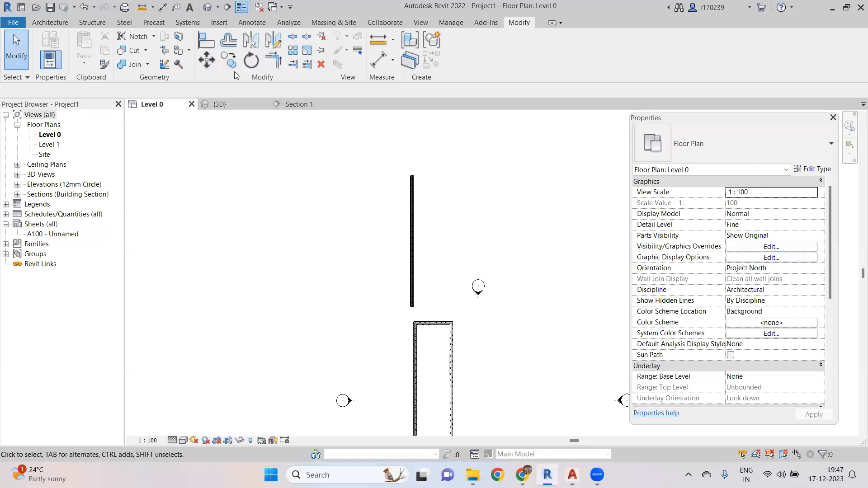
- Offset copies of the single wall repeatedly at 1000 mm to create a row of parallel walls
{"action": "left_click", "coordinate": [43, 24]}
{"action": "left_click", "coordinate": [47, 45]}
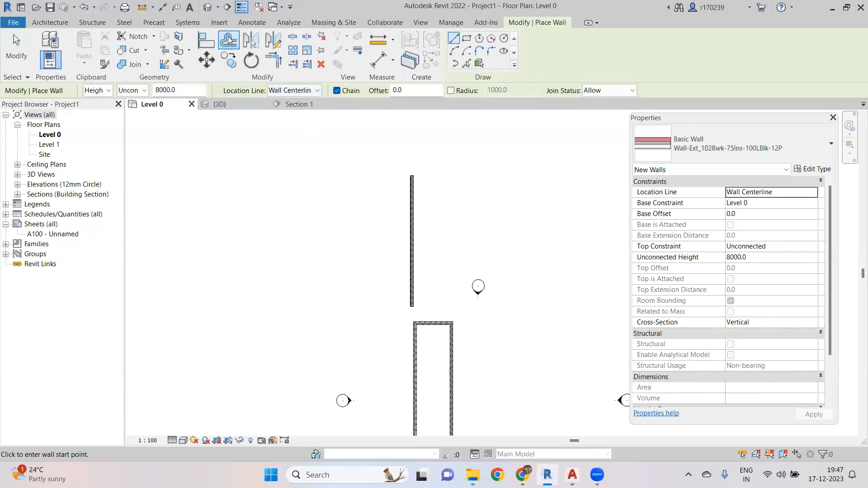
{"action": "left_click", "coordinate": [229, 40]}
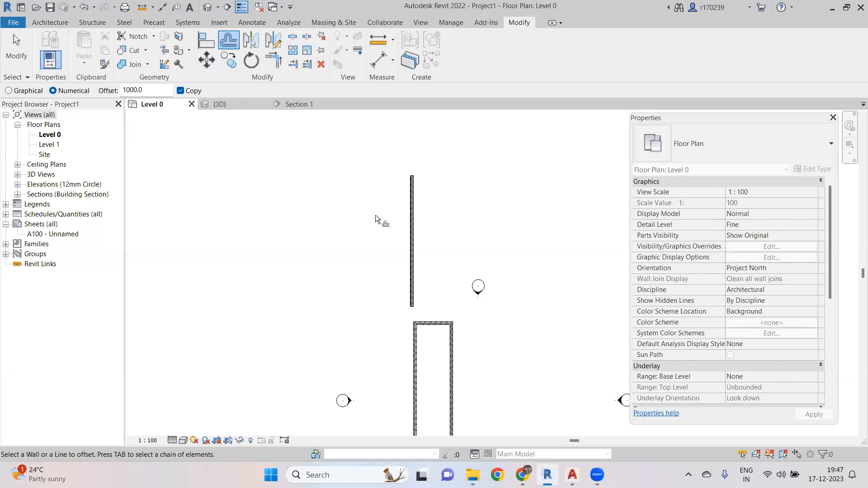
{"action": "left_click", "coordinate": [409, 216]}
{"action": "scroll", "coordinate": [401, 214], "scroll_direction": "up", "scroll_amount": 3}
{"action": "left_click", "coordinate": [400, 217]}
{"action": "scroll", "coordinate": [401, 219], "scroll_direction": "up", "scroll_amount": 2}
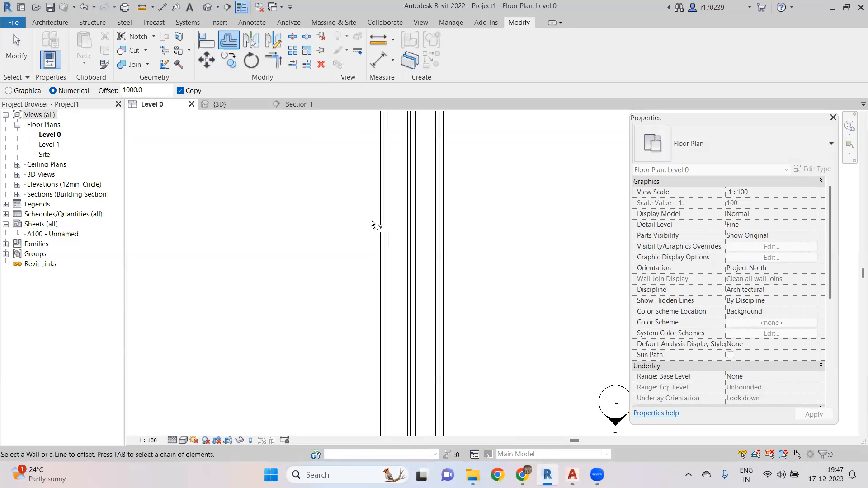
{"action": "left_click", "coordinate": [382, 228]}
{"action": "scroll", "coordinate": [355, 235], "scroll_direction": "down", "scroll_amount": 3}
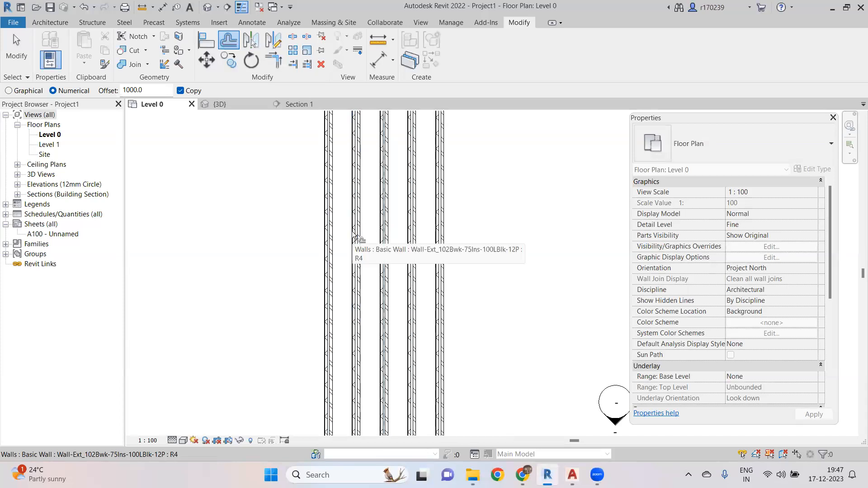
{"action": "left_click", "coordinate": [351, 233]}
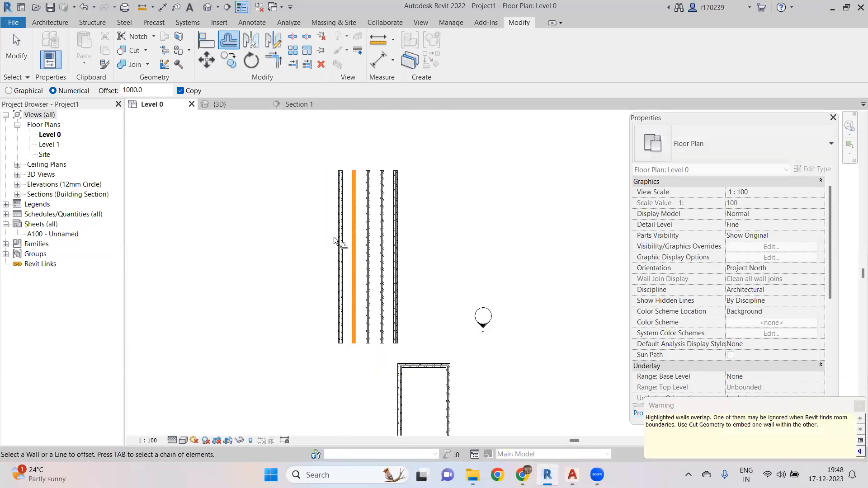
{"action": "left_click", "coordinate": [335, 237]}
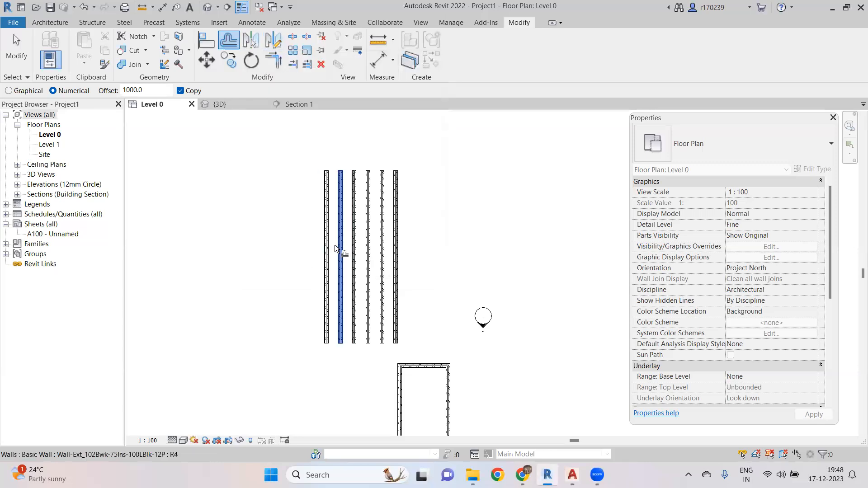
{"action": "key", "text": "Escape"}
{"action": "key", "text": "Escape"}
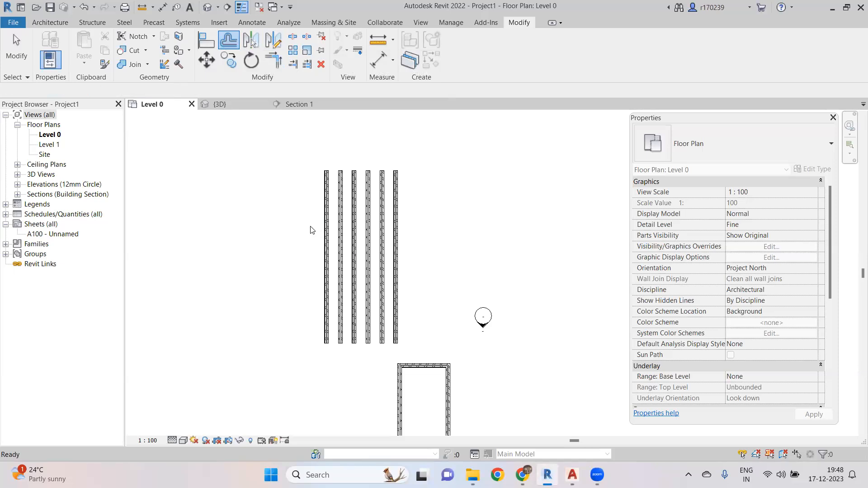
- Draw a vertical detail line about 6800 mm long to the left of the parallel walls
{"action": "middle_click_drag", "start_coordinate": [271, 237], "coordinate": [314, 233]}
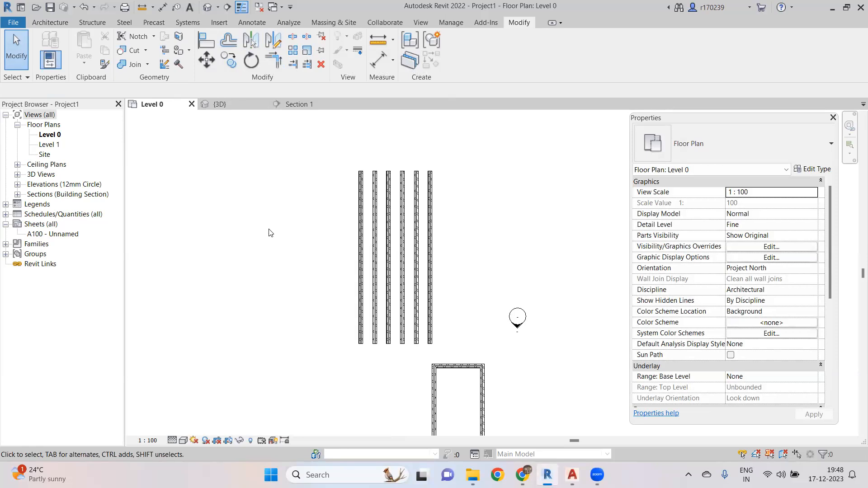
{"action": "key", "text": "d"}
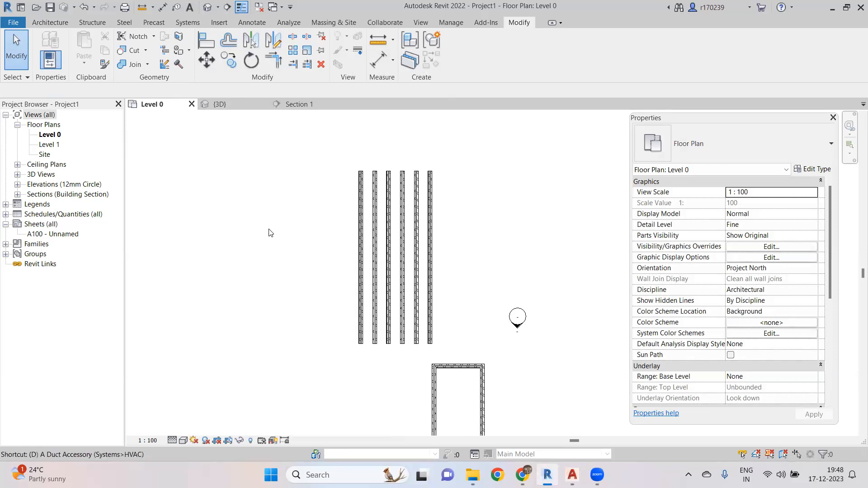
{"action": "key", "text": "l"}
{"action": "left_click", "coordinate": [269, 199]}
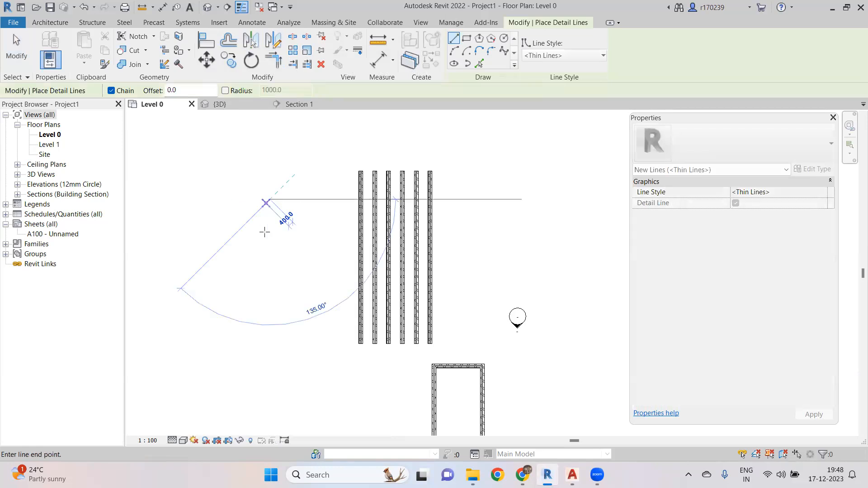
{"action": "left_click", "coordinate": [270, 290]}
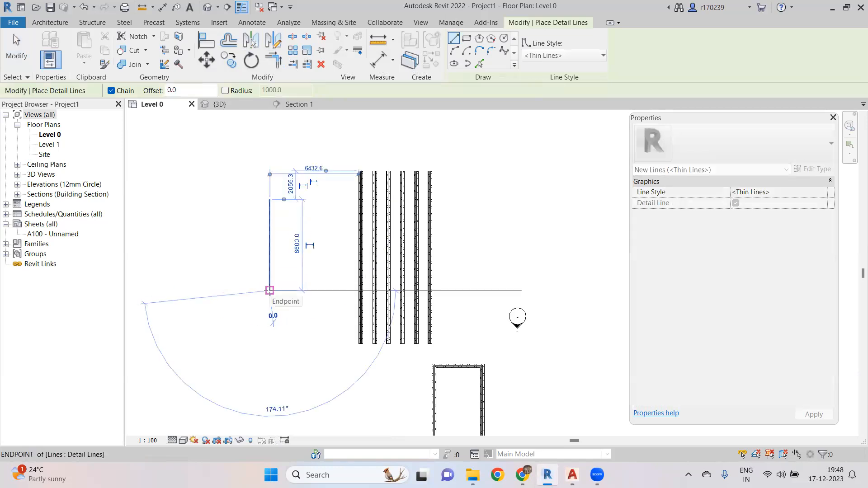
{"action": "key", "text": "Escape"}
{"action": "key", "text": "Escape"}
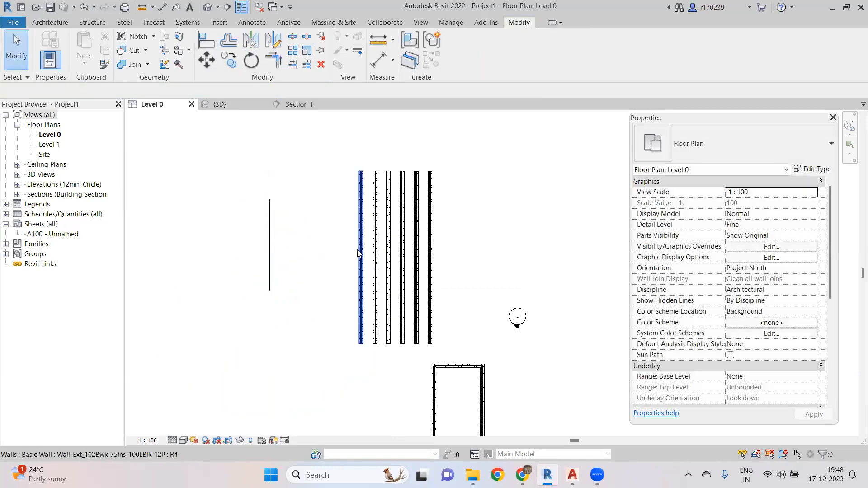
- Mirror a copy of the leftmost wall across the detail line
{"action": "left_click", "coordinate": [358, 253]}
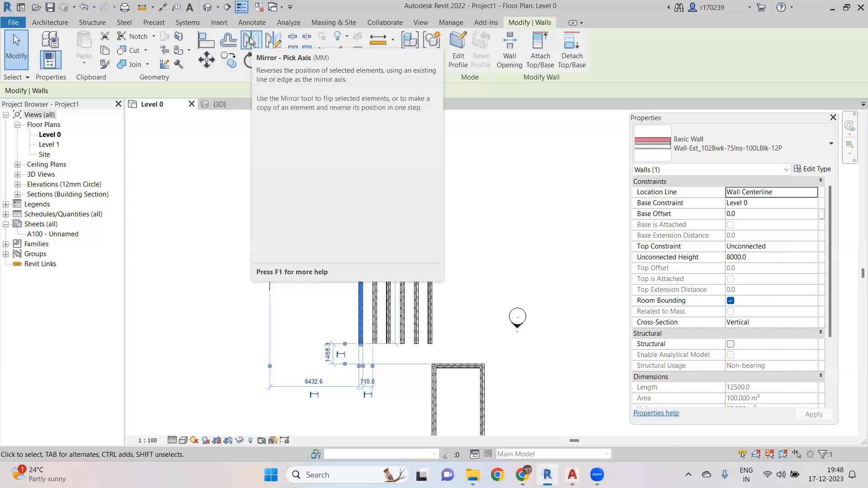
{"action": "left_click", "coordinate": [251, 42]}
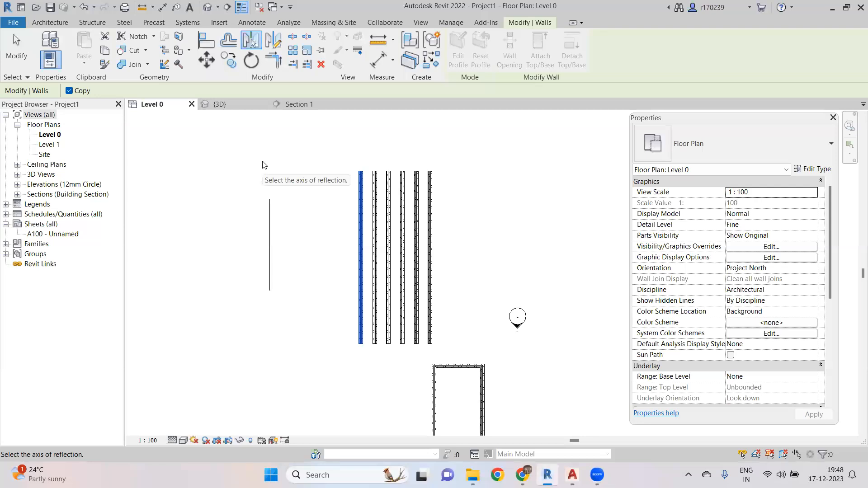
{"action": "scroll", "coordinate": [278, 164], "scroll_direction": "down", "scroll_amount": 1}
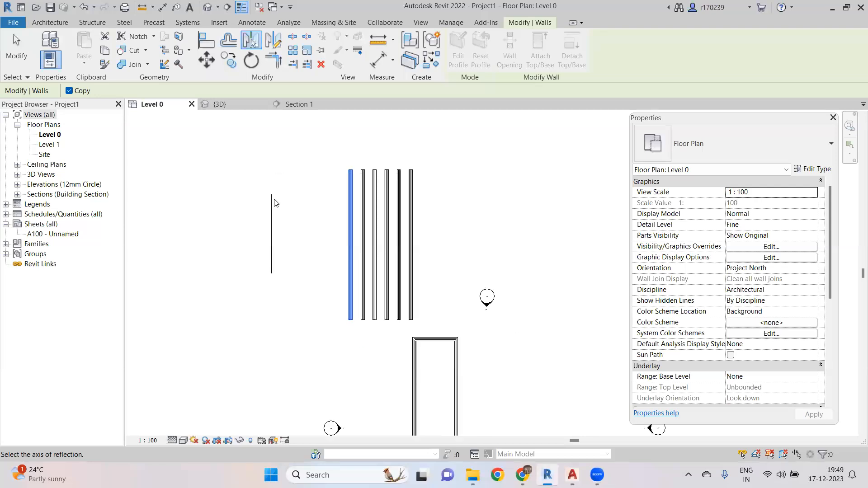
{"action": "left_click", "coordinate": [271, 224]}
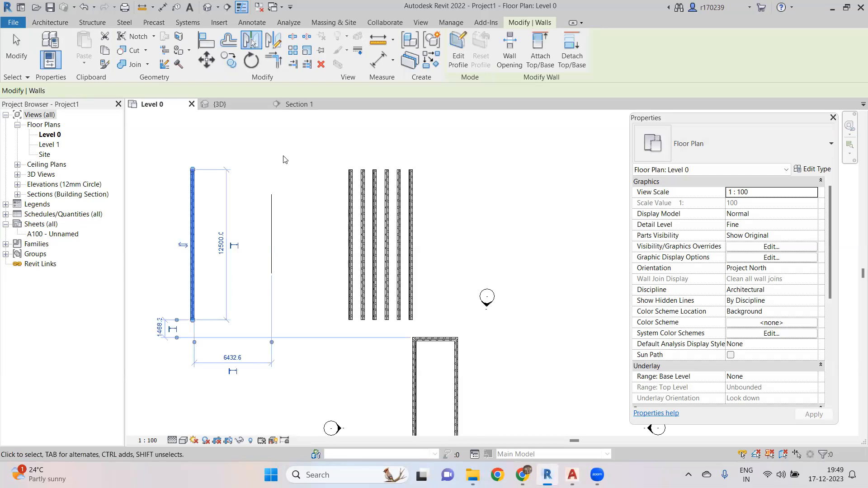
{"action": "left_click", "coordinate": [285, 159]}
{"action": "middle_click_drag", "start_coordinate": [285, 159], "coordinate": [304, 180]}
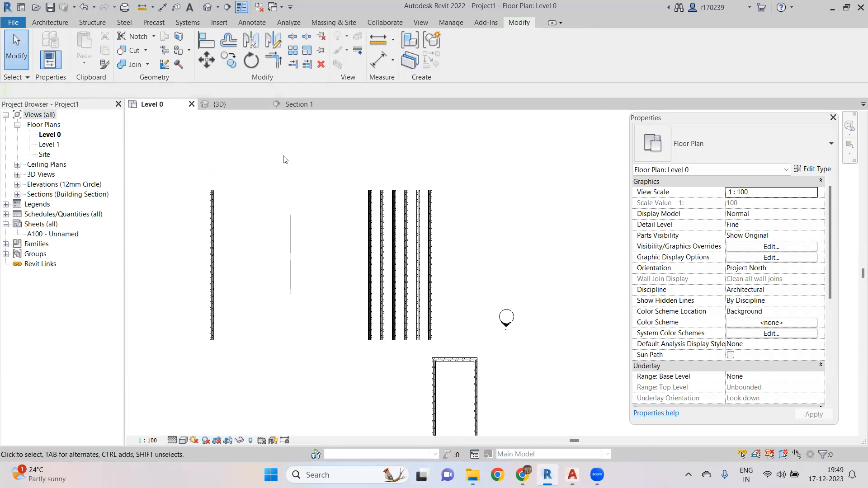
- Draw a vertical wall about 6900 mm long to the right of the row of parallel walls
{"action": "left_click", "coordinate": [50, 22]}
{"action": "key", "text": "w"}
{"action": "key", "text": "a"}
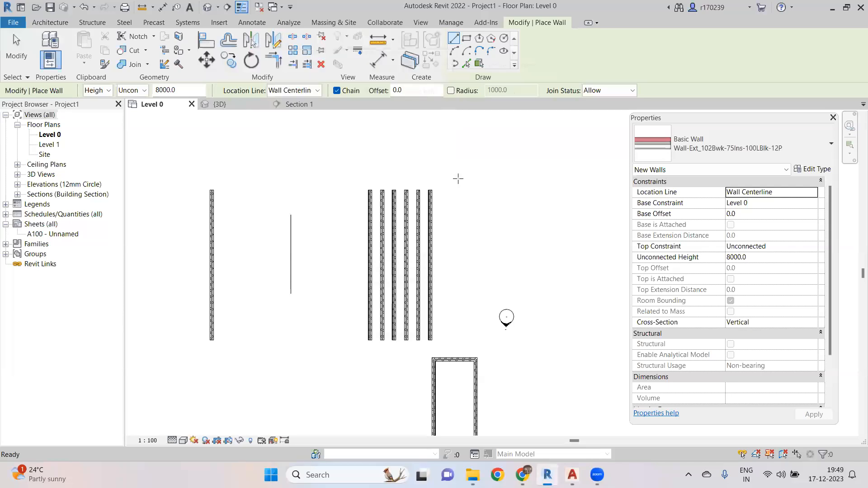
{"action": "left_click", "coordinate": [470, 220]}
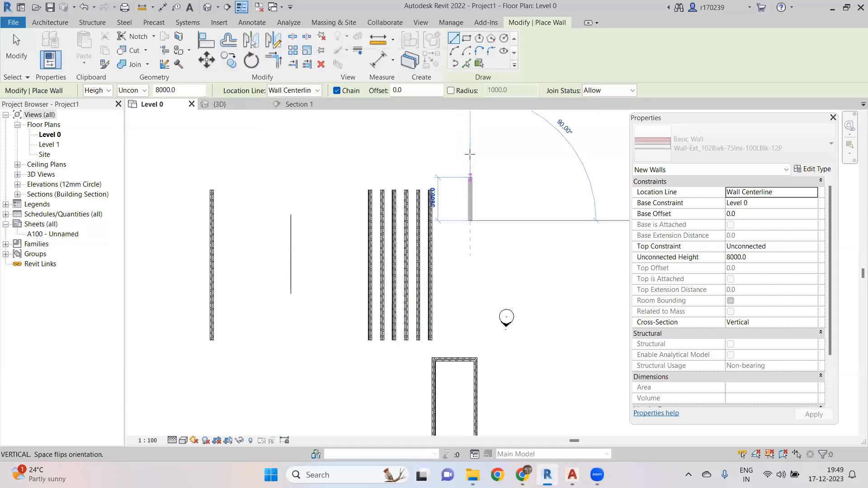
{"action": "left_click", "coordinate": [470, 138]}
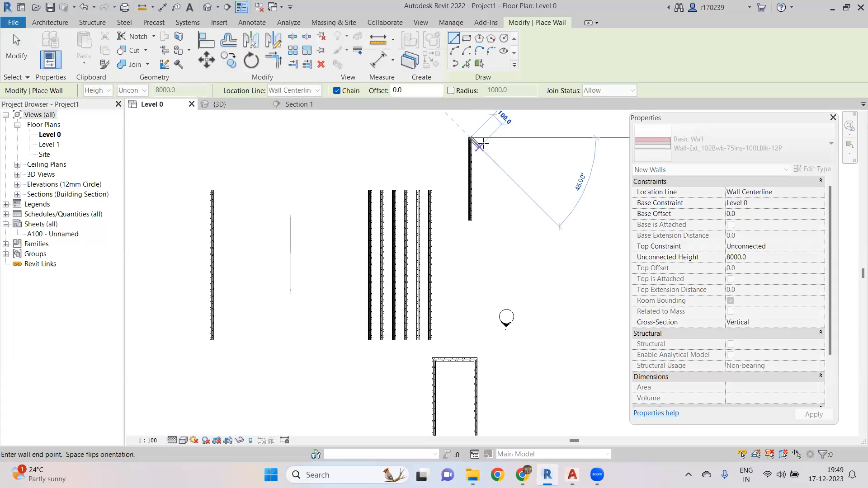
{"action": "key", "text": "Escape"}
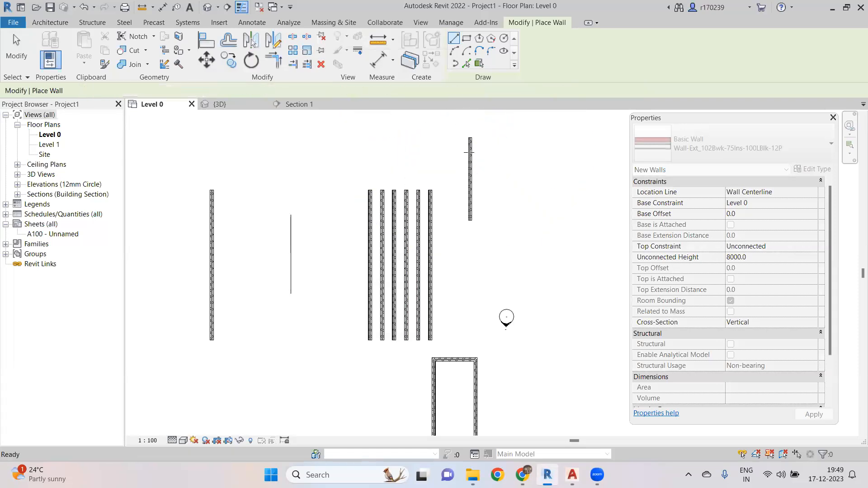
{"action": "key", "text": "Escape"}
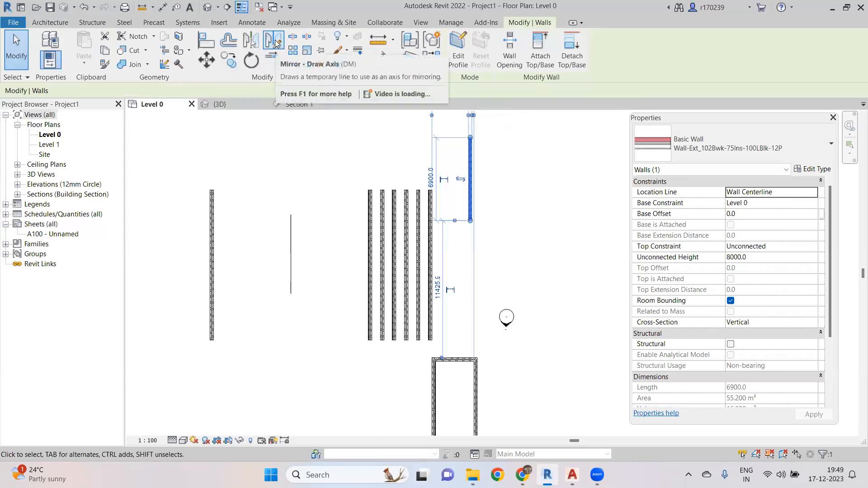
- Mirror a copy of the new wall across a vertical axis drawn to its right
{"action": "left_click", "coordinate": [275, 43]}
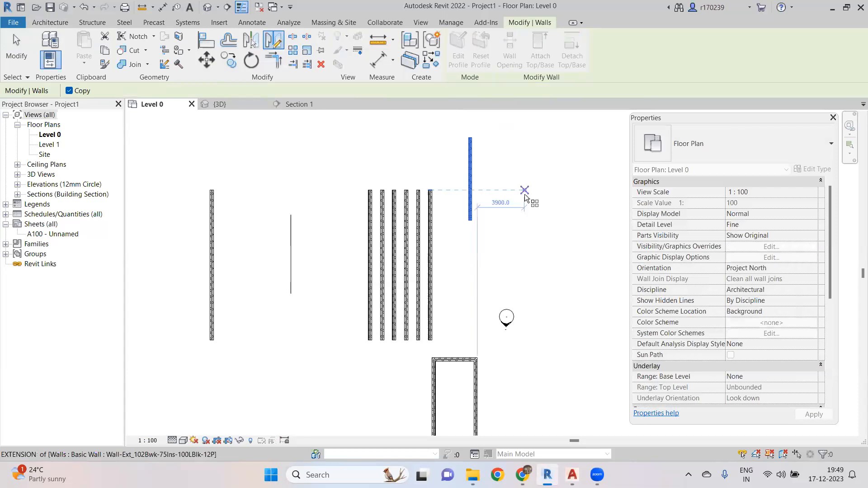
{"action": "left_click", "coordinate": [530, 137]}
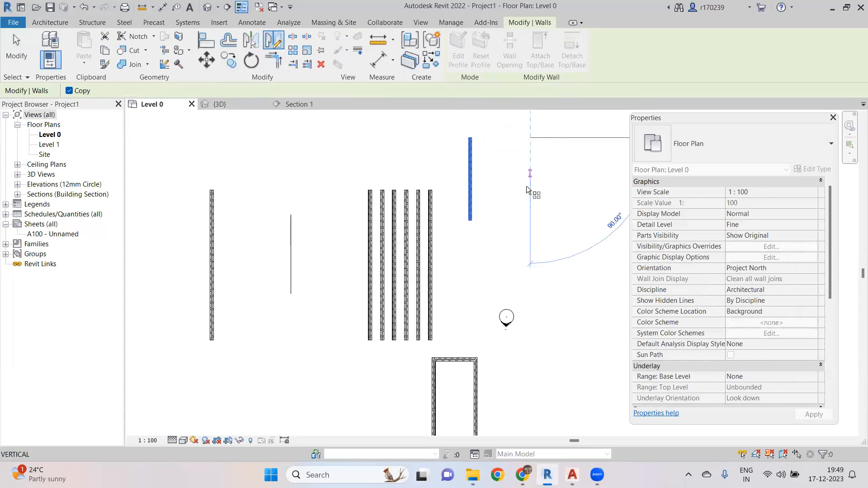
{"action": "left_click", "coordinate": [515, 221]}
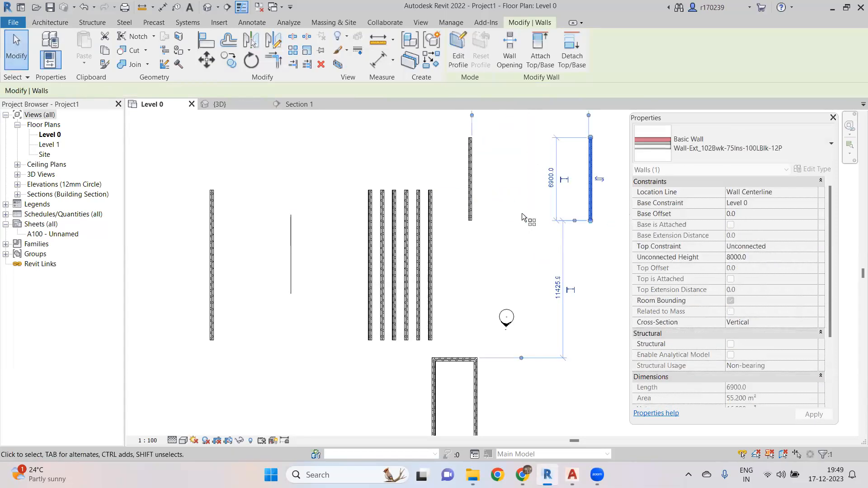
- Mirror a copy of the selected wall across a horizontal axis drawn just below it
{"action": "scroll", "coordinate": [444, 261], "scroll_direction": "down", "scroll_amount": 1}
{"action": "scroll", "coordinate": [449, 260], "scroll_direction": "up", "scroll_amount": 3}
{"action": "scroll", "coordinate": [468, 249], "scroll_direction": "down", "scroll_amount": 4}
{"action": "left_click", "coordinate": [363, 257]}
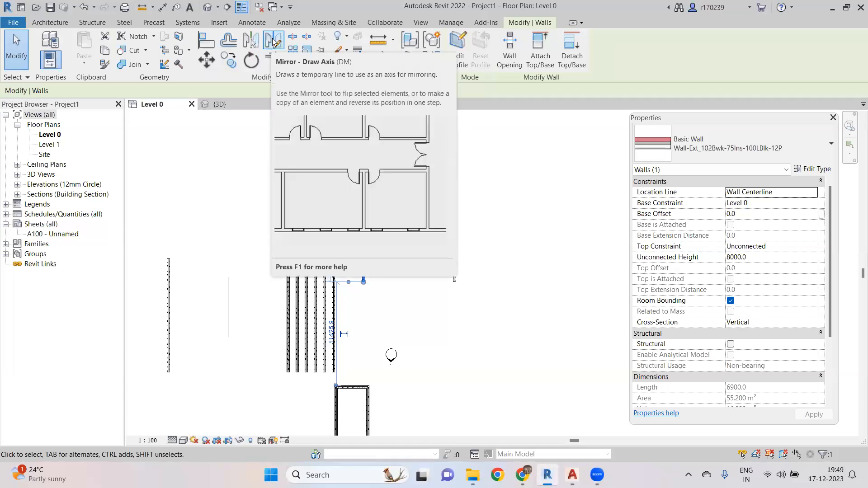
{"action": "left_click", "coordinate": [274, 42]}
{"action": "left_click", "coordinate": [349, 297]}
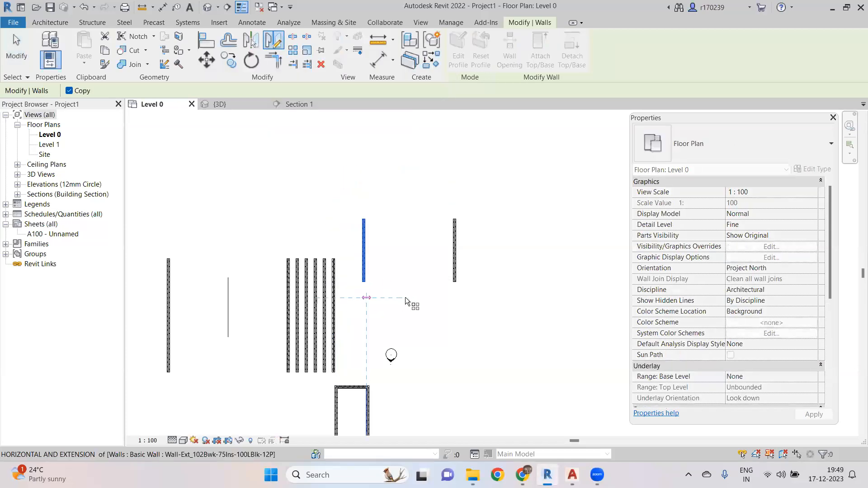
{"action": "left_click", "coordinate": [436, 297]}
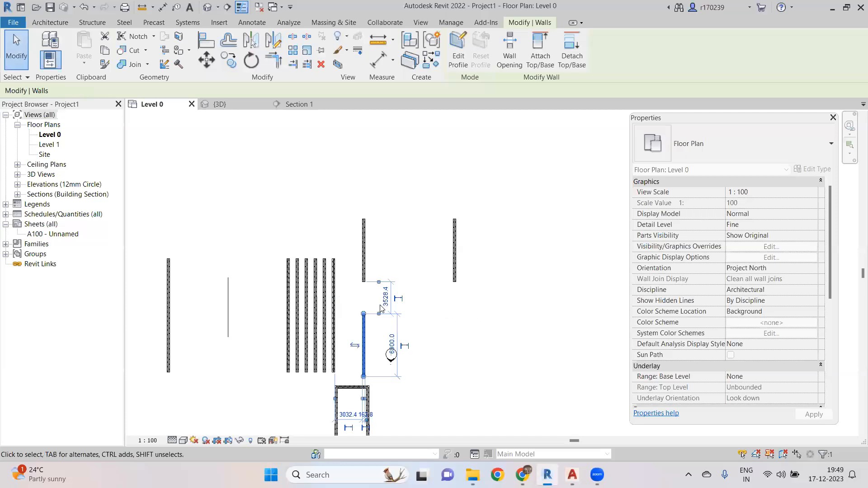
{"action": "middle_click_drag", "start_coordinate": [509, 338], "coordinate": [550, 292]}
{"action": "left_click", "coordinate": [429, 293]}
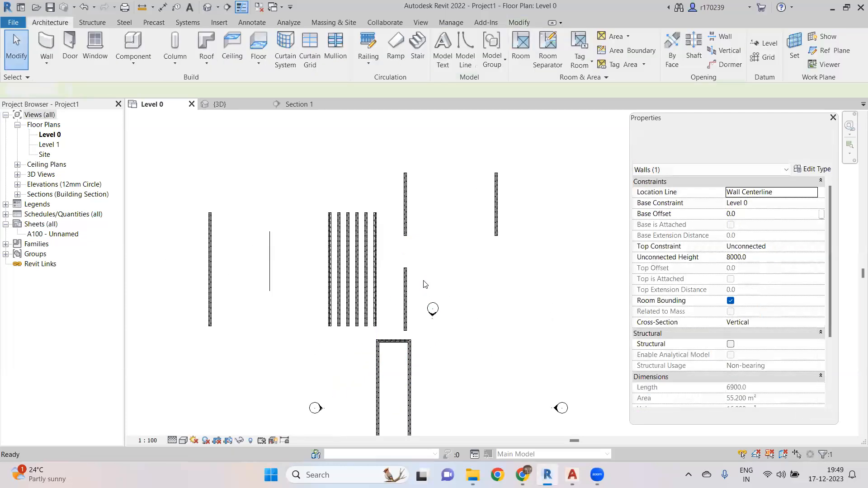
- Draw a horizontal structural wall near the top of the plan view
{"action": "scroll", "coordinate": [401, 292], "scroll_direction": "down", "scroll_amount": 2}
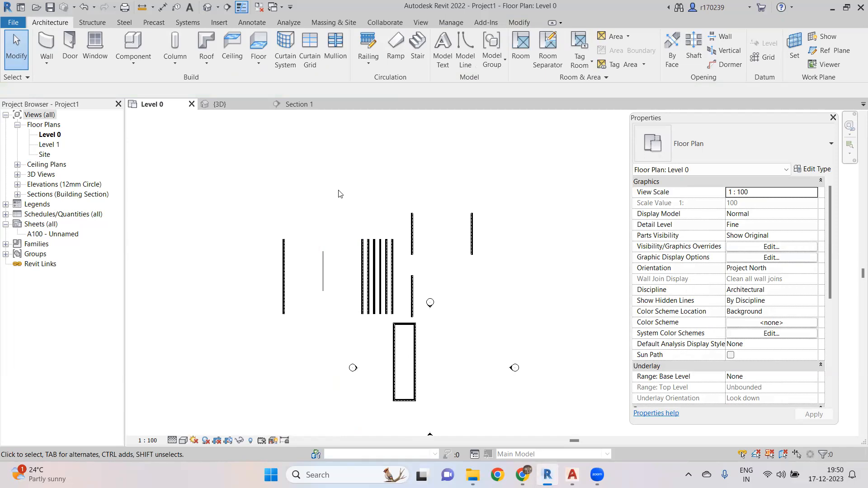
{"action": "scroll", "coordinate": [339, 193], "scroll_direction": "down", "scroll_amount": 1}
{"action": "middle_click_drag", "start_coordinate": [339, 194], "coordinate": [328, 180]}
{"action": "scroll", "coordinate": [329, 188], "scroll_direction": "up", "scroll_amount": 1}
{"action": "scroll", "coordinate": [322, 172], "scroll_direction": "up", "scroll_amount": 1}
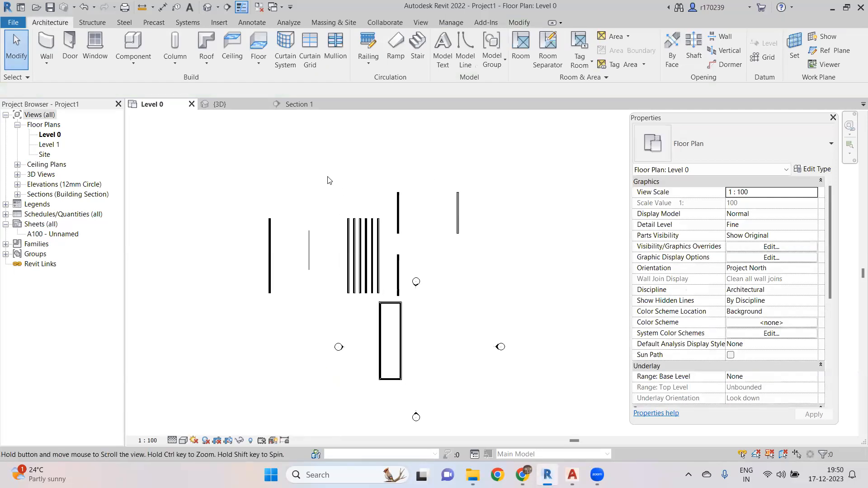
{"action": "left_click", "coordinate": [48, 65]}
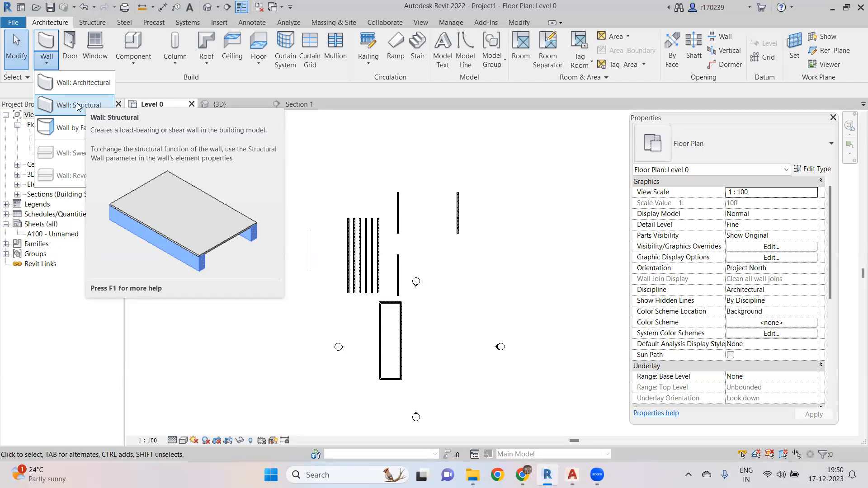
{"action": "left_click", "coordinate": [78, 107]}
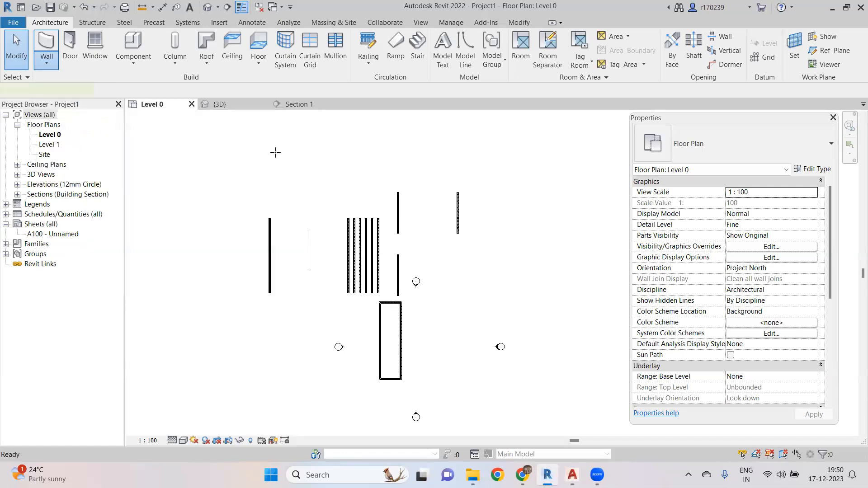
{"action": "left_click", "coordinate": [222, 143]}
{"action": "left_click", "coordinate": [314, 143]}
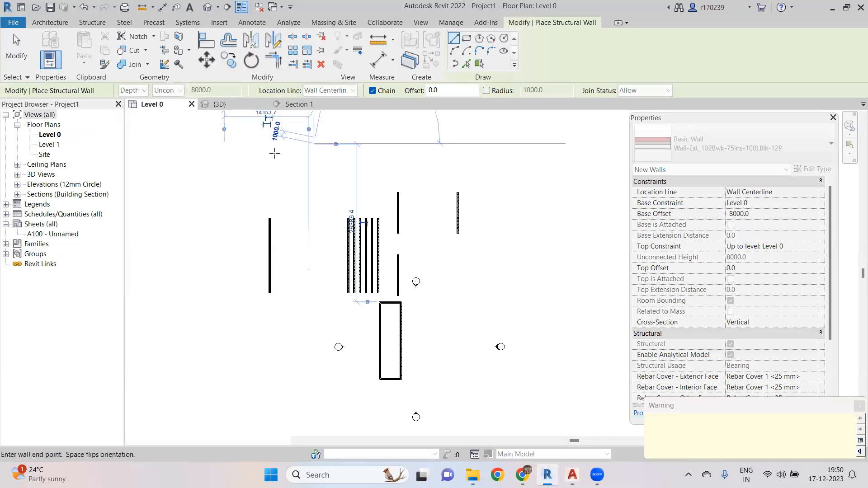
{"action": "key", "text": "Escape"}
{"action": "key", "text": "Escape"}
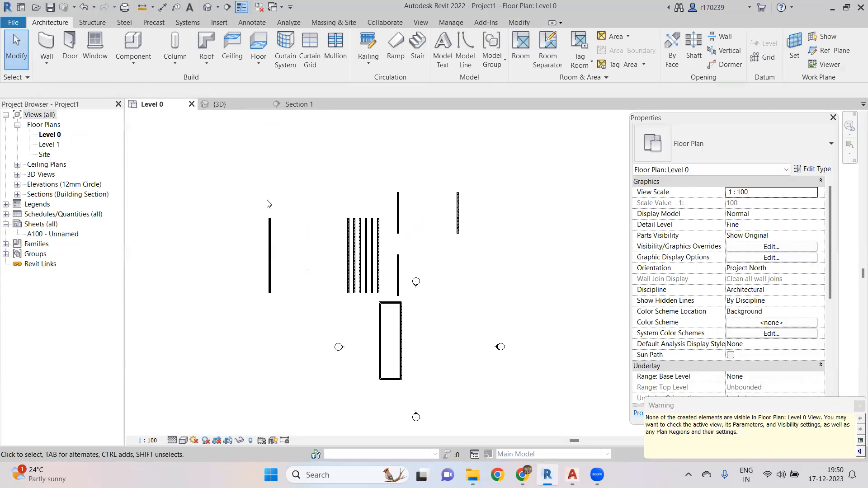
- Examine the Discipline options of the Level 0 floor plan view properties
{"action": "scroll", "coordinate": [254, 190], "scroll_direction": "up", "scroll_amount": 5}
{"action": "middle_click_drag", "start_coordinate": [281, 201], "coordinate": [300, 240]}
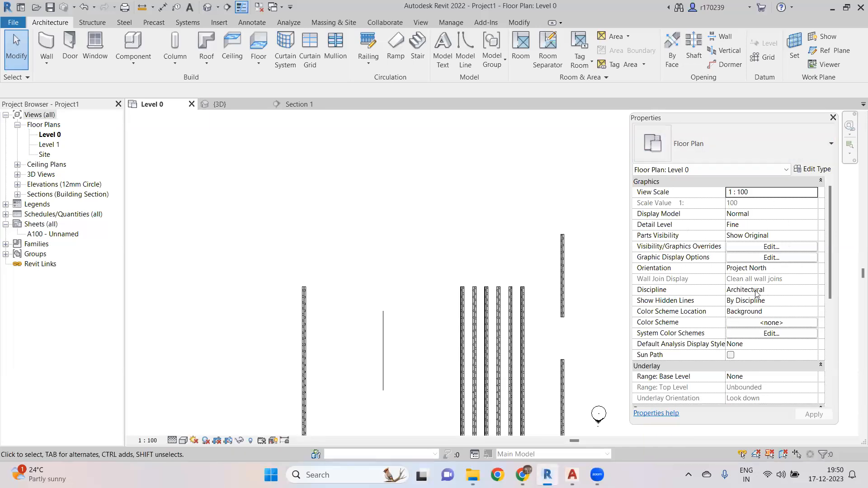
{"action": "scroll", "coordinate": [759, 294], "scroll_direction": "down", "scroll_amount": 2}
{"action": "scroll", "coordinate": [755, 287], "scroll_direction": "up", "scroll_amount": 2}
{"action": "left_click", "coordinate": [808, 289]}
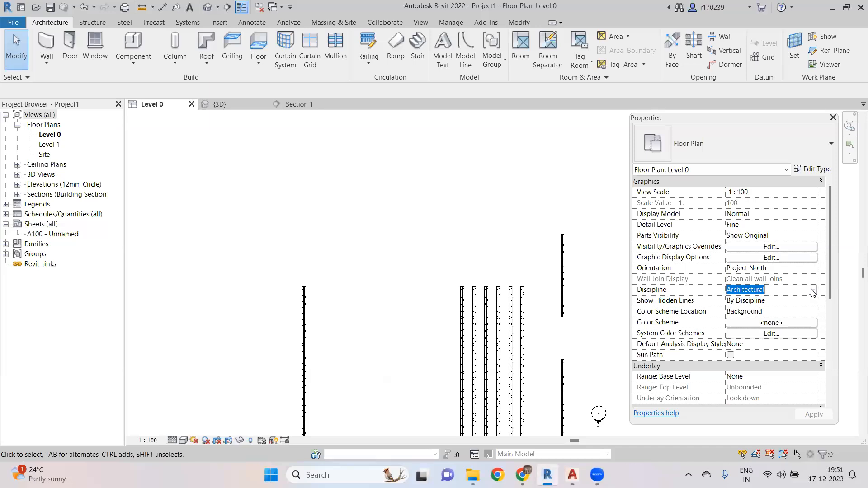
{"action": "left_click", "coordinate": [789, 289]}
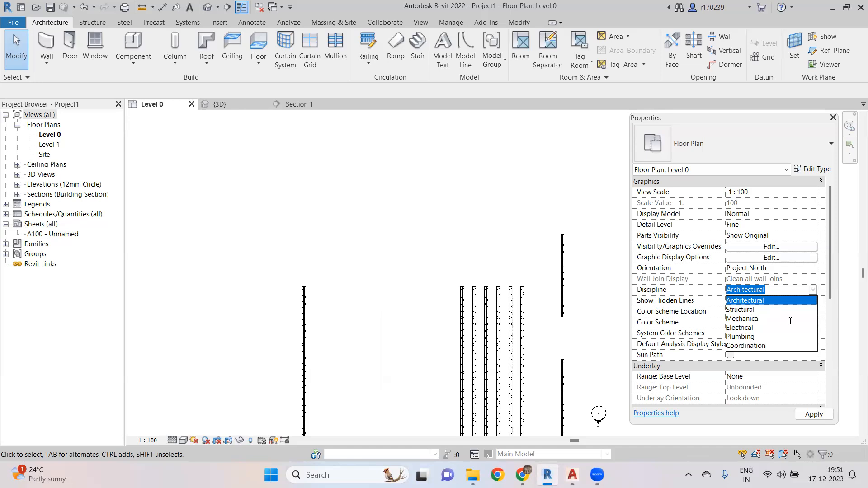
{"action": "left_click", "coordinate": [813, 289]}
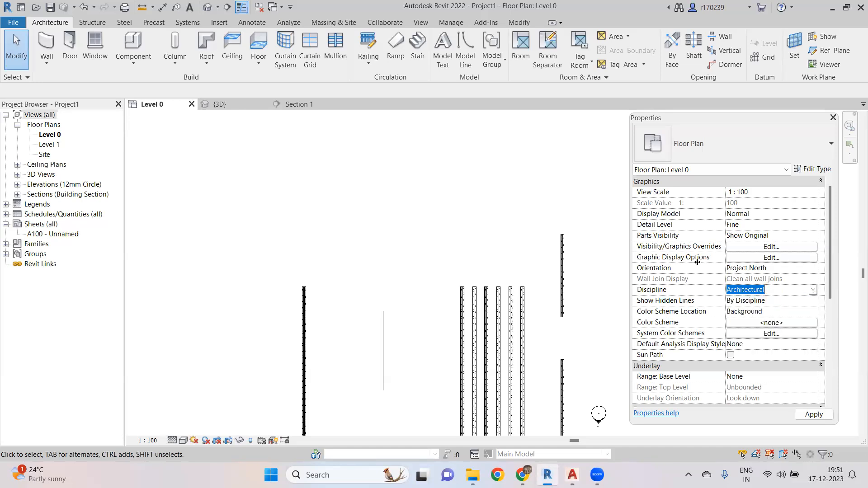
{"action": "scroll", "coordinate": [389, 233], "scroll_direction": "down", "scroll_amount": 3}
{"action": "middle_click_drag", "start_coordinate": [379, 237], "coordinate": [405, 230]}
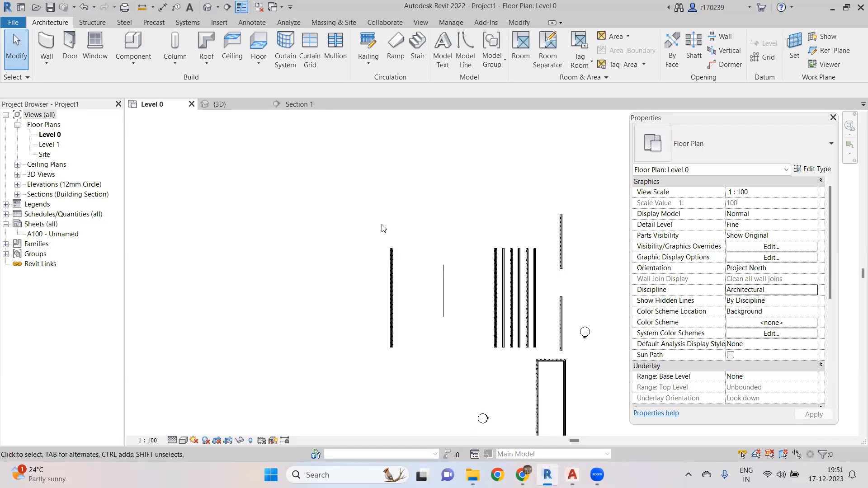
{"action": "left_click", "coordinate": [46, 65]}
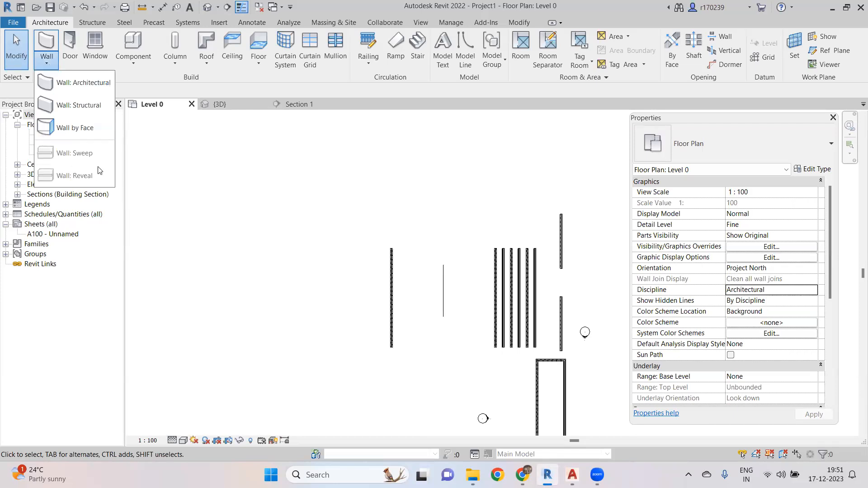
{"action": "left_click", "coordinate": [218, 161]}
{"action": "scroll", "coordinate": [385, 290], "scroll_direction": "up", "scroll_amount": 2}
{"action": "mouse_move", "coordinate": [383, 290]}
{"action": "middle_mouse_down"}
{"action": "mouse_move", "coordinate": [365, 295]}
{"action": "mouse_move", "coordinate": [234, 246]}
{"action": "mouse_move", "coordinate": [314, 241]}
{"action": "middle_mouse_up"}
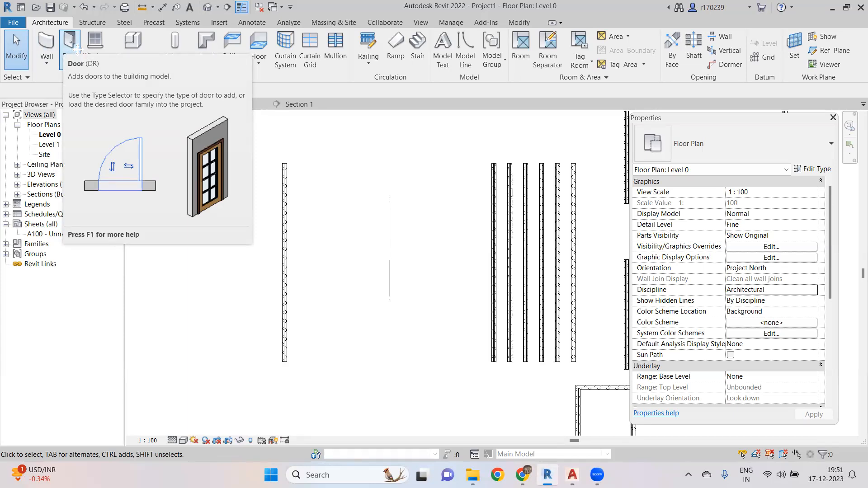
- Start the Door tool and review the type properties of the Doors_ExtDbl_Flush 1810x2110mm door without changes
{"action": "left_click", "coordinate": [77, 49]}
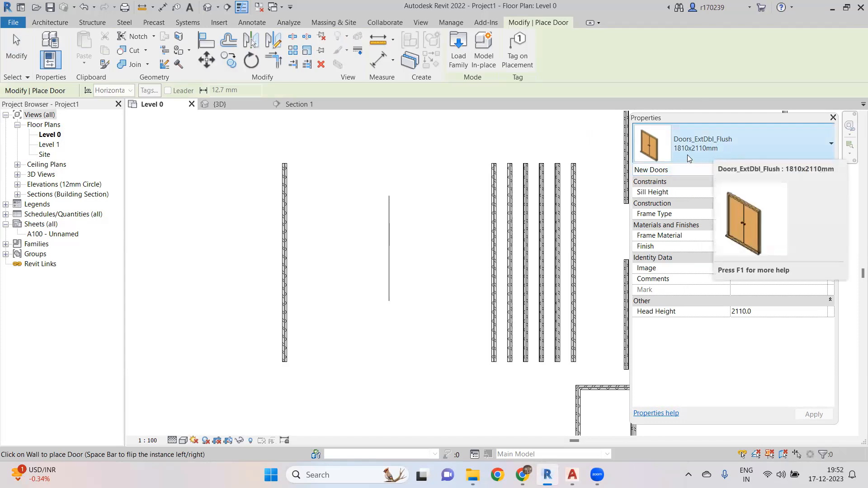
{"action": "left_click", "coordinate": [791, 146]}
{"action": "left_click", "coordinate": [791, 145]}
{"action": "left_click", "coordinate": [812, 169]}
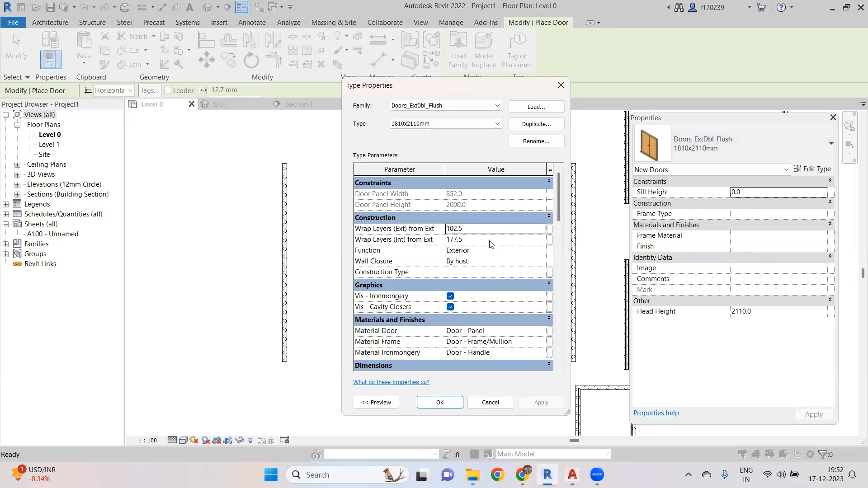
{"action": "scroll", "coordinate": [486, 247], "scroll_direction": "down", "scroll_amount": 5}
{"action": "scroll", "coordinate": [482, 248], "scroll_direction": "up", "scroll_amount": 4}
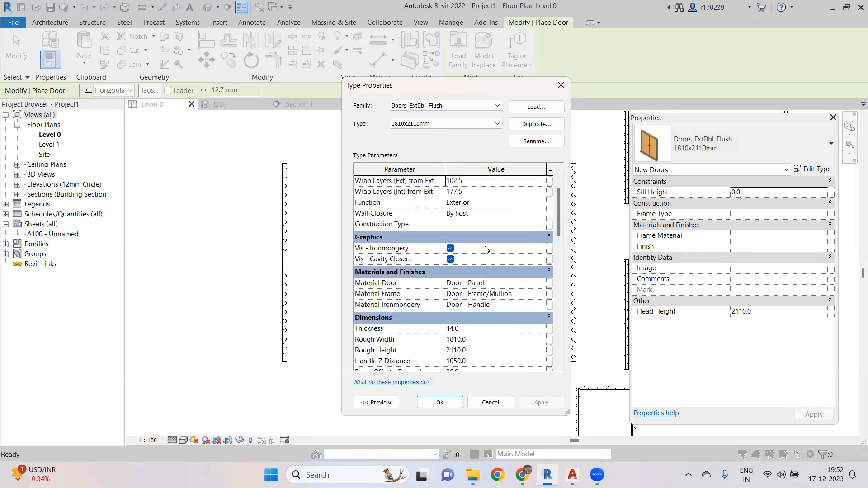
{"action": "scroll", "coordinate": [478, 251], "scroll_direction": "up", "scroll_amount": 1}
{"action": "scroll", "coordinate": [477, 254], "scroll_direction": "down", "scroll_amount": 6}
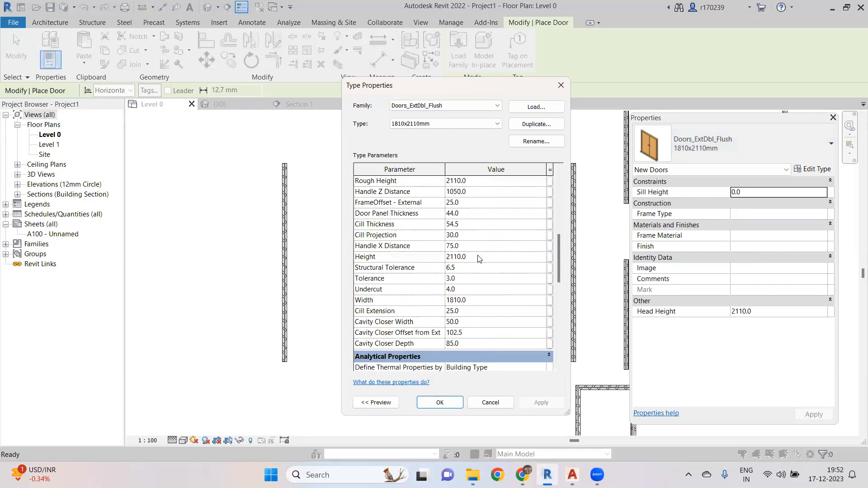
{"action": "scroll", "coordinate": [478, 258], "scroll_direction": "up", "scroll_amount": 2}
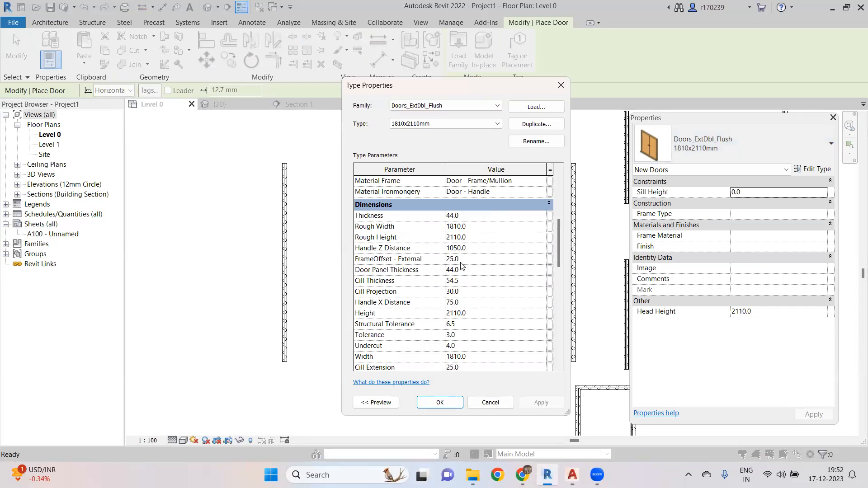
{"action": "scroll", "coordinate": [461, 265], "scroll_direction": "down", "scroll_amount": 2}
{"action": "scroll", "coordinate": [452, 281], "scroll_direction": "up", "scroll_amount": 5}
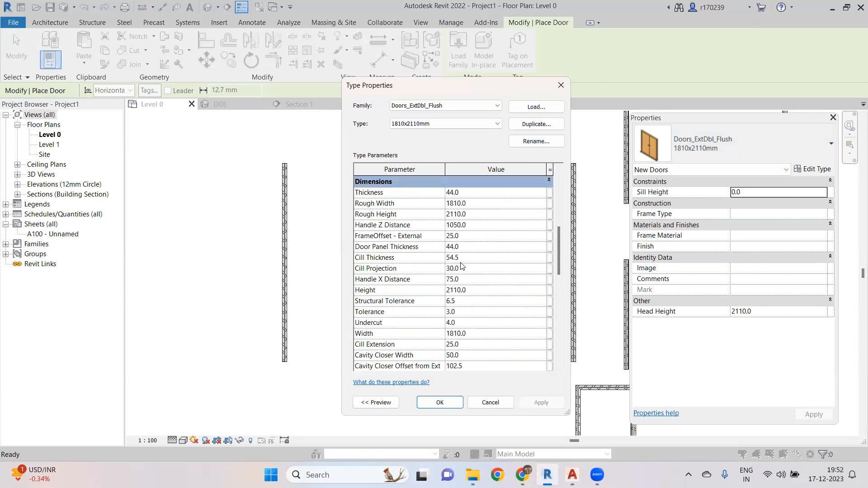
{"action": "left_click", "coordinate": [490, 402]}
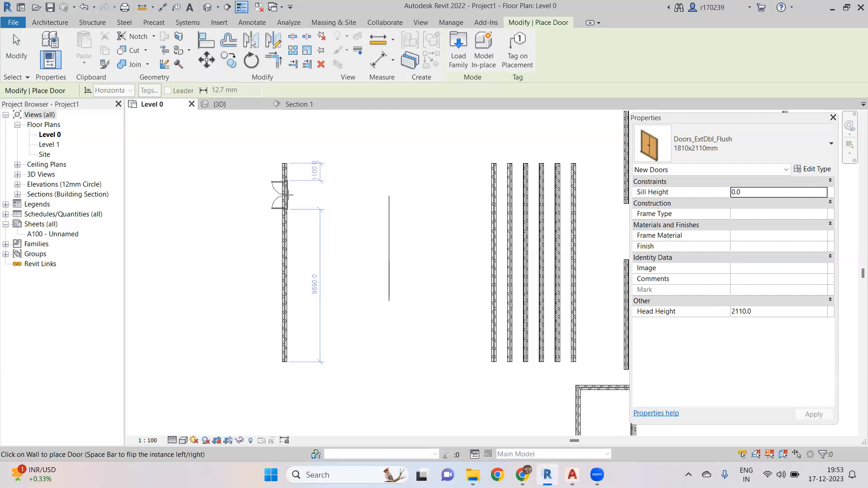
- Place two double flush doors in the leftmost wall, about 3100 mm apart
{"action": "left_click", "coordinate": [286, 195]}
{"action": "left_click", "coordinate": [286, 273]}
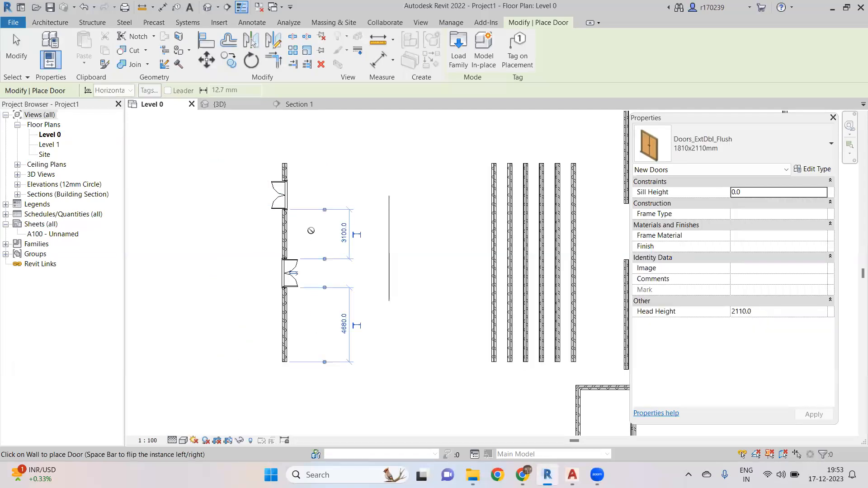
{"action": "key", "text": "Escape"}
{"action": "key", "text": "Escape"}
- Exit door placement, select the lower double door, and duplicate its type as a new type named 2000x3000mm
{"action": "scroll", "coordinate": [300, 280], "scroll_direction": "up", "scroll_amount": 3}
{"action": "middle_click_drag", "start_coordinate": [354, 301], "coordinate": [338, 307]}
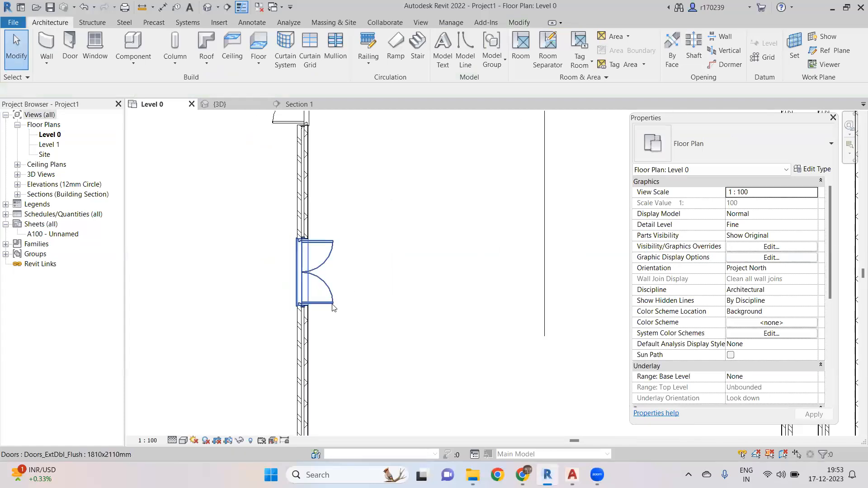
{"action": "left_click", "coordinate": [334, 307]}
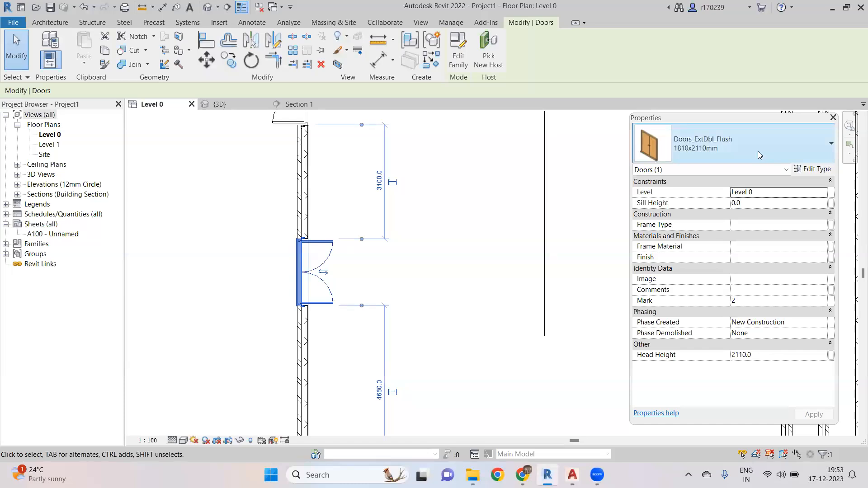
{"action": "left_click", "coordinate": [788, 152]}
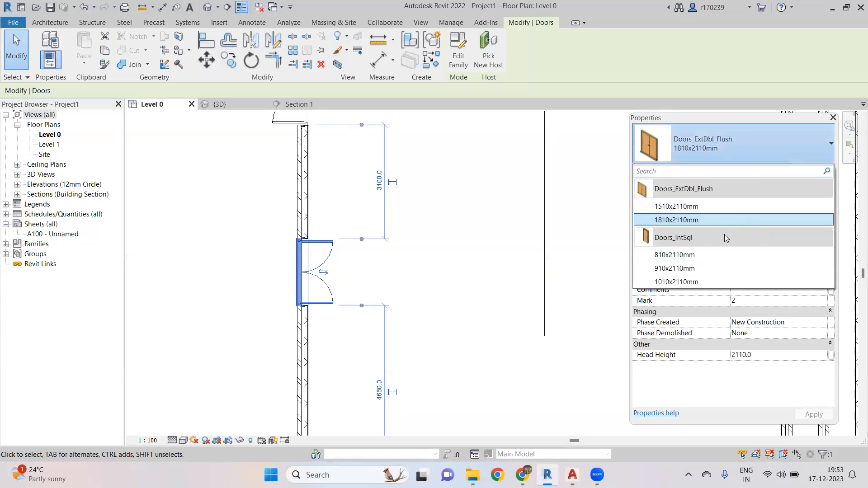
{"action": "left_click", "coordinate": [816, 147]}
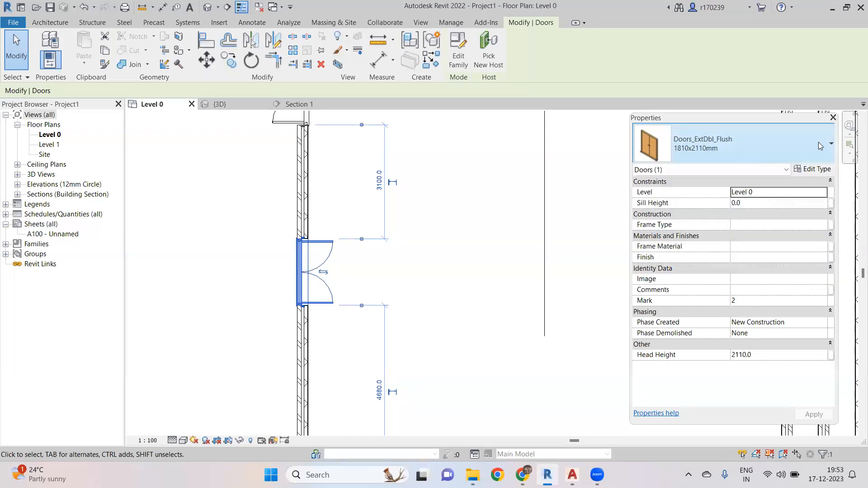
{"action": "left_click", "coordinate": [813, 169]}
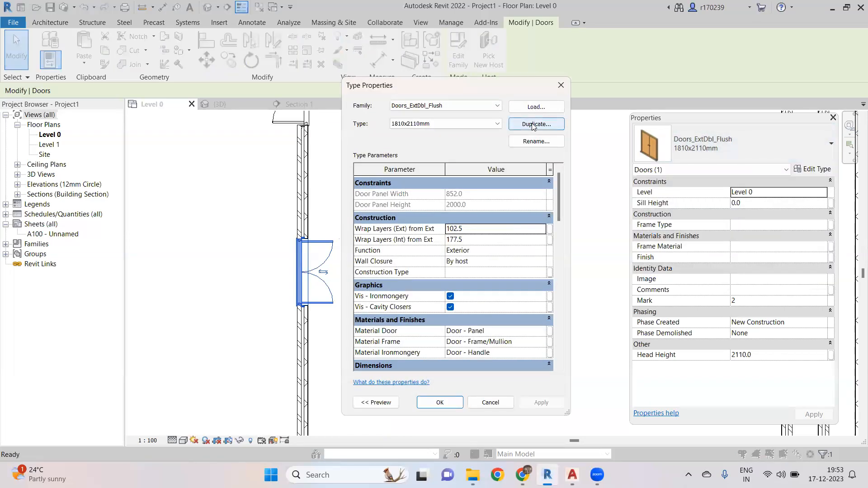
{"action": "left_click", "coordinate": [529, 124]}
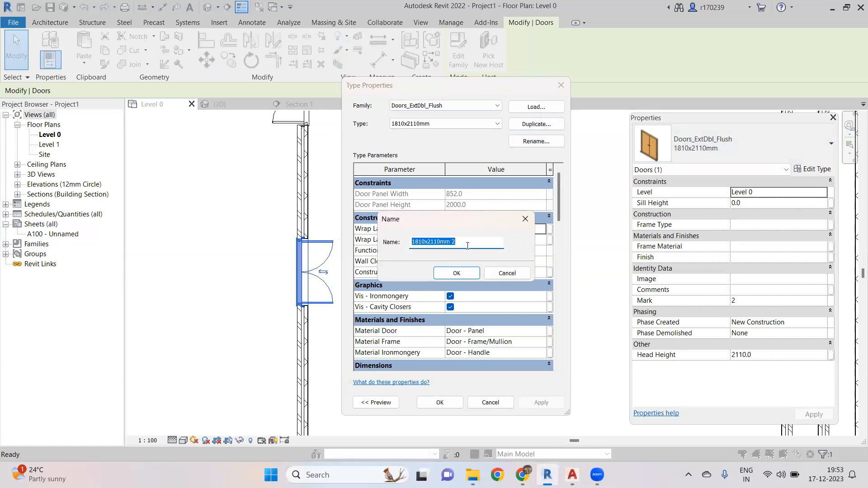
{"action": "type", "text": "2000"}
{"action": "type", "text": "x1"}
{"action": "key", "text": "BackSpace"}
{"action": "type", "text": "2500"}
{"action": "key", "text": "BackSpace"}
{"action": "key", "text": "BackSpace"}
{"action": "type", "text": "000mm"}
{"action": "left_click", "coordinate": [457, 273]}
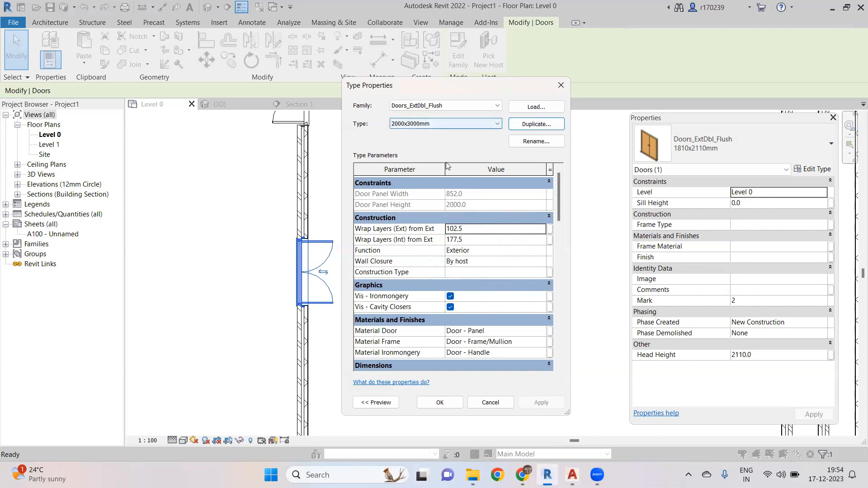
- Set the new door type's width to 2000 and height to 3000, and apply the changes
{"action": "scroll", "coordinate": [487, 258], "scroll_direction": "down", "scroll_amount": 5}
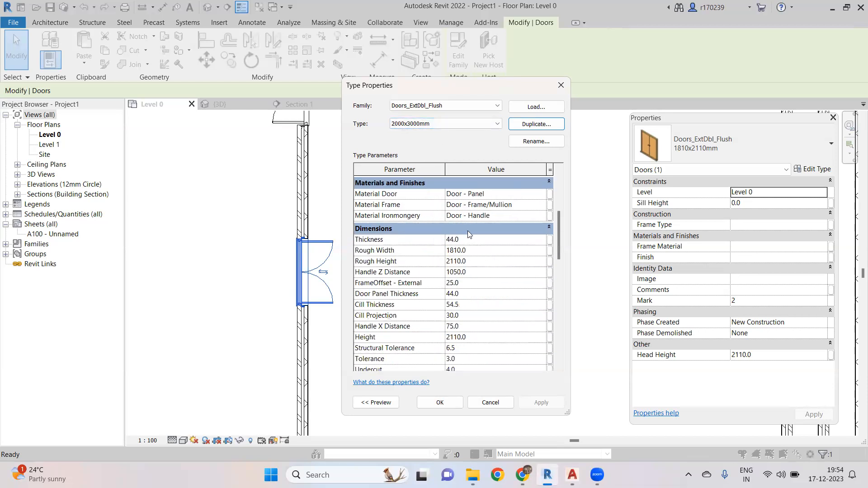
{"action": "scroll", "coordinate": [467, 232], "scroll_direction": "down", "scroll_amount": 1}
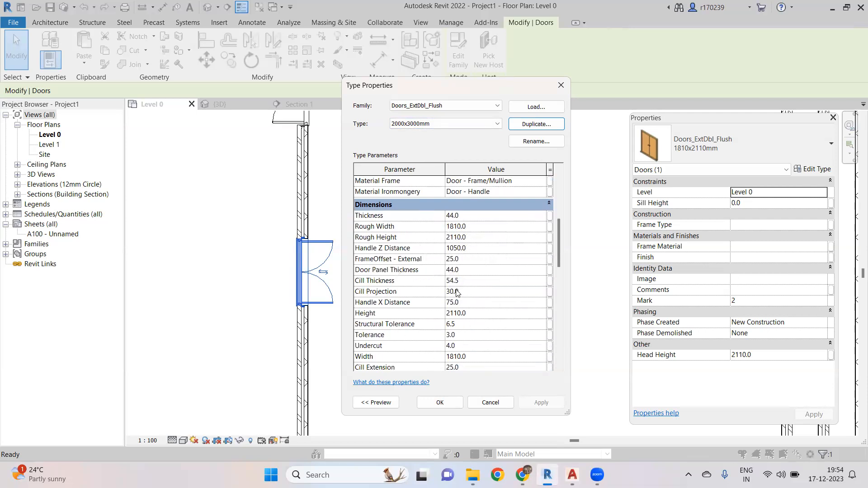
{"action": "left_click", "coordinate": [482, 313]}
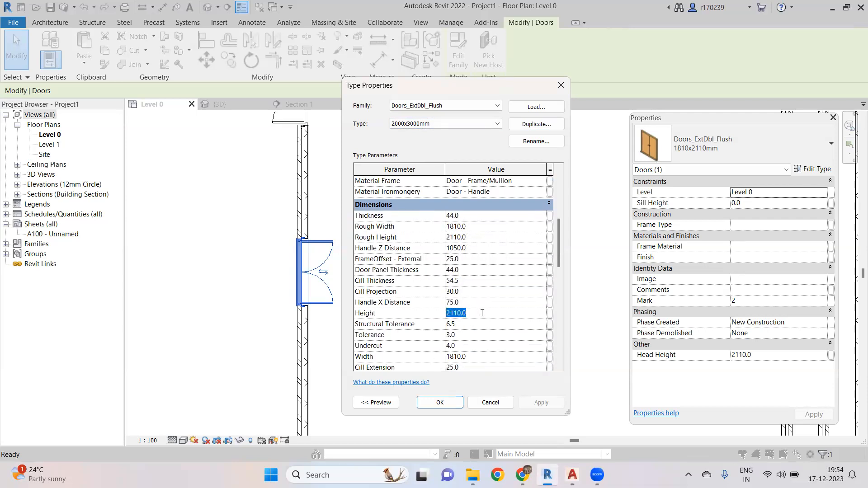
{"action": "scroll", "coordinate": [470, 302], "scroll_direction": "down", "scroll_amount": 2}
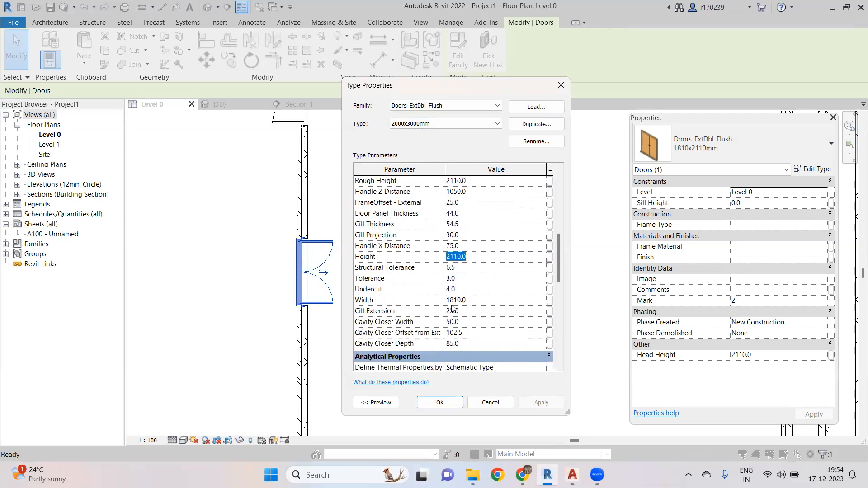
{"action": "left_click", "coordinate": [485, 300]}
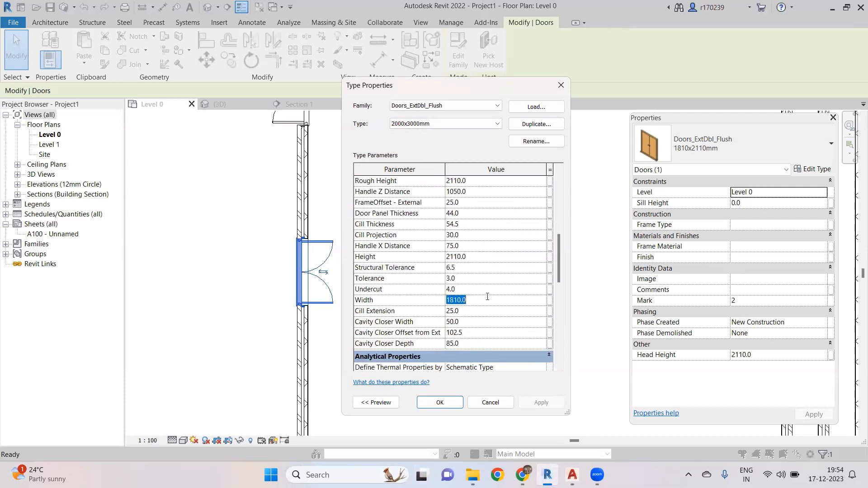
{"action": "type", "text": "2000"}
{"action": "left_click", "coordinate": [493, 256]}
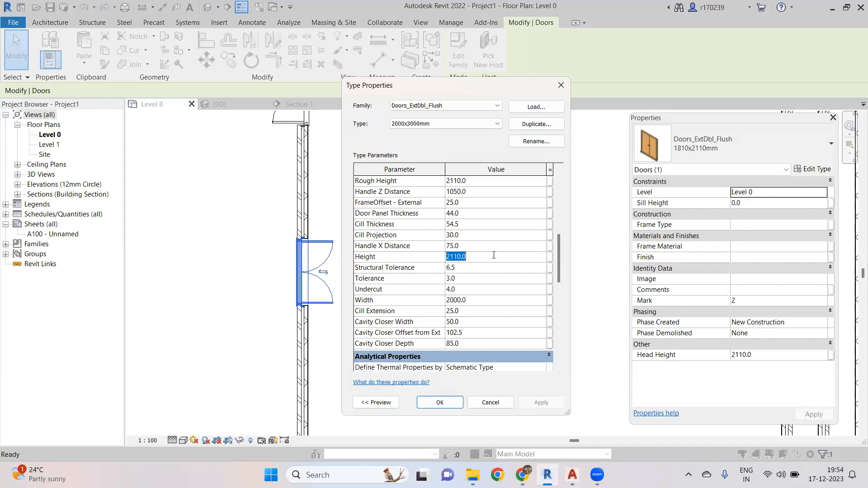
{"action": "type", "text": "300"}
{"action": "left_click", "coordinate": [440, 402]}
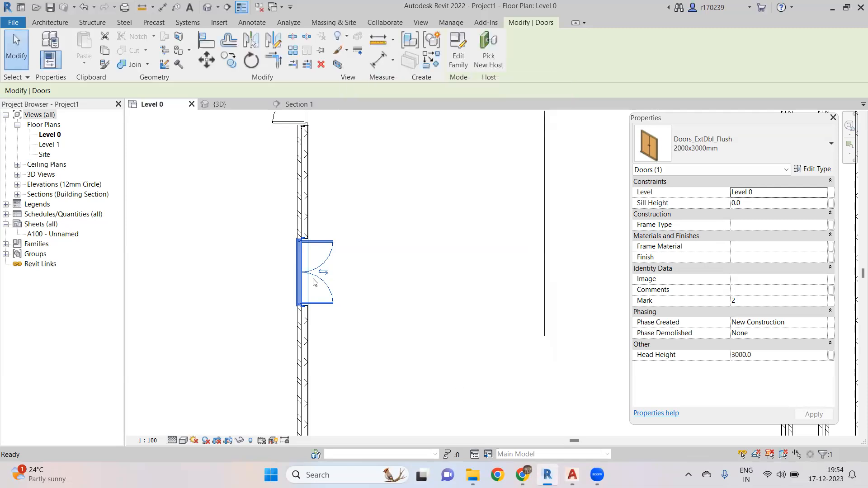
- Inspect the two doors in the plan view by selecting each of them
{"action": "left_click", "coordinate": [340, 279]}
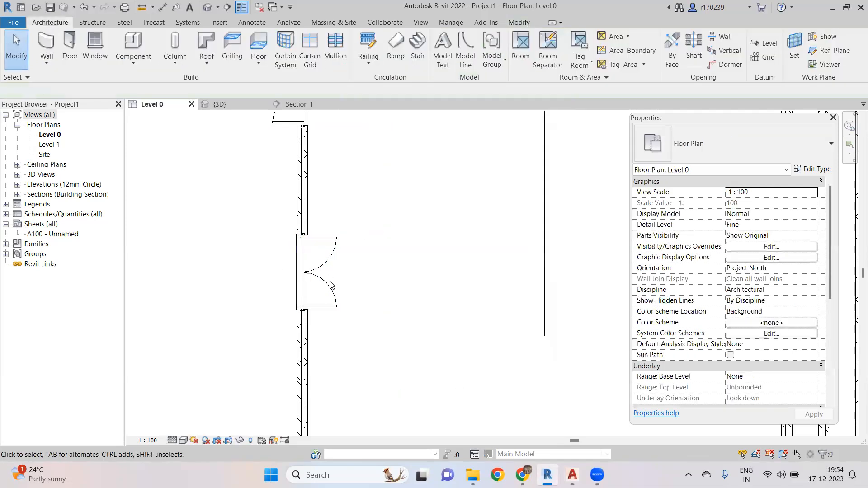
{"action": "left_click", "coordinate": [342, 284]}
{"action": "scroll", "coordinate": [356, 279], "scroll_direction": "down", "scroll_amount": 2}
{"action": "left_click", "coordinate": [405, 269]}
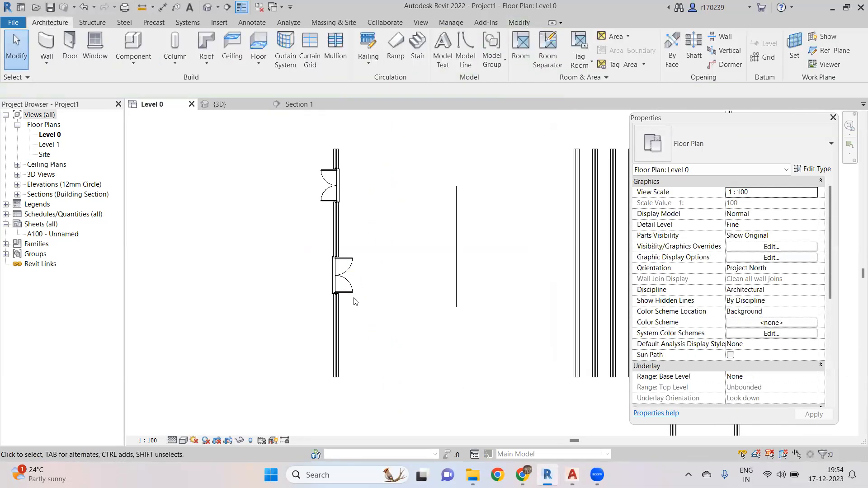
{"action": "left_click", "coordinate": [321, 199]}
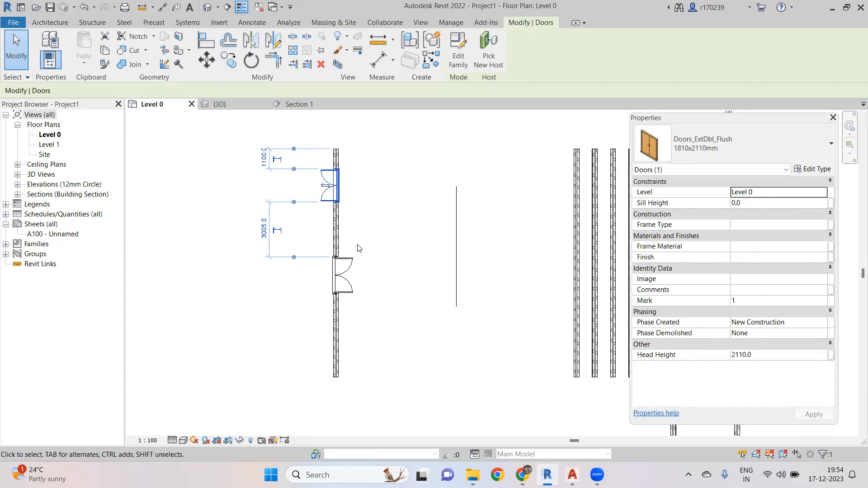
{"action": "left_click", "coordinate": [352, 273]}
{"action": "scroll", "coordinate": [382, 264], "scroll_direction": "down", "scroll_amount": 5}
{"action": "left_click", "coordinate": [300, 259]}
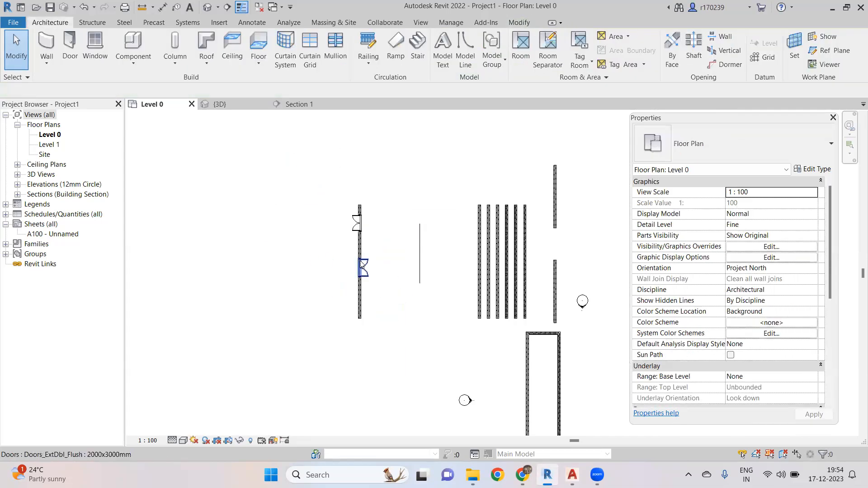
{"action": "scroll", "coordinate": [357, 263], "scroll_direction": "up", "scroll_amount": 4}
- Draw a section line outside the left wall facing the two doors and open the new section view
{"action": "left_click", "coordinate": [226, 7]}
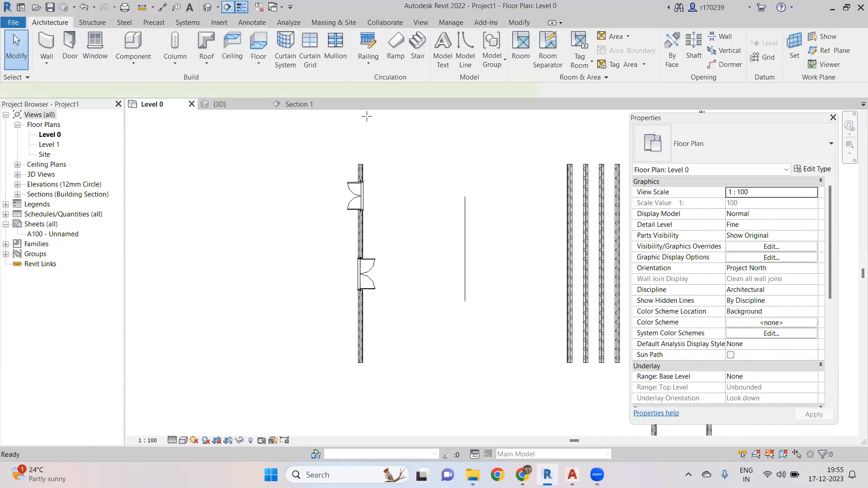
{"action": "left_click", "coordinate": [330, 146]}
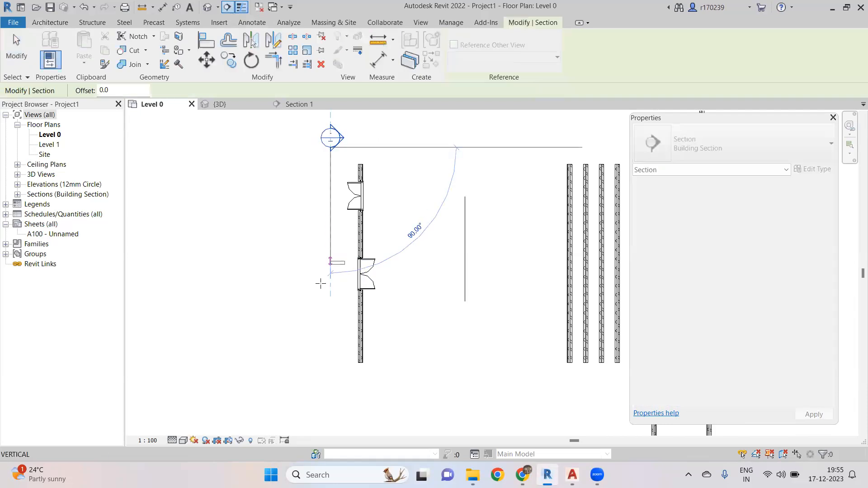
{"action": "left_click", "coordinate": [331, 385]}
{"action": "scroll", "coordinate": [401, 322], "scroll_direction": "down", "scroll_amount": 2}
{"action": "left_click_drag", "start_coordinate": [609, 291], "coordinate": [394, 322]}
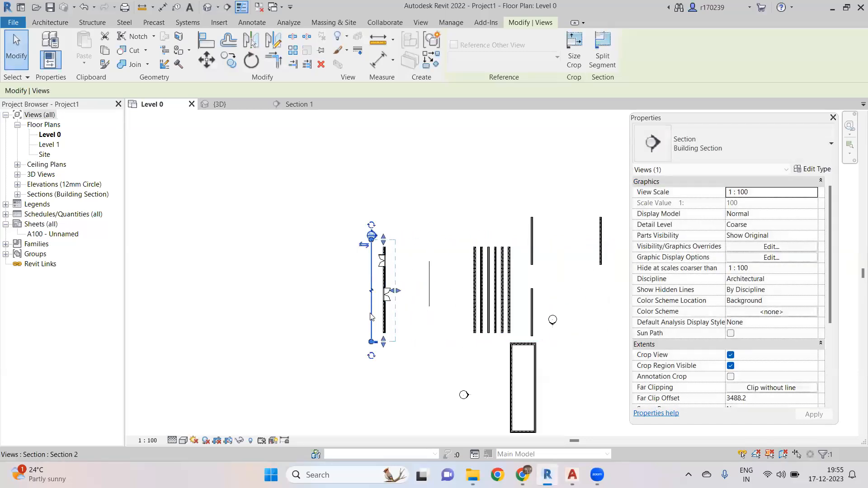
{"action": "right_click", "coordinate": [372, 311]}
{"action": "left_click", "coordinate": [436, 89]}
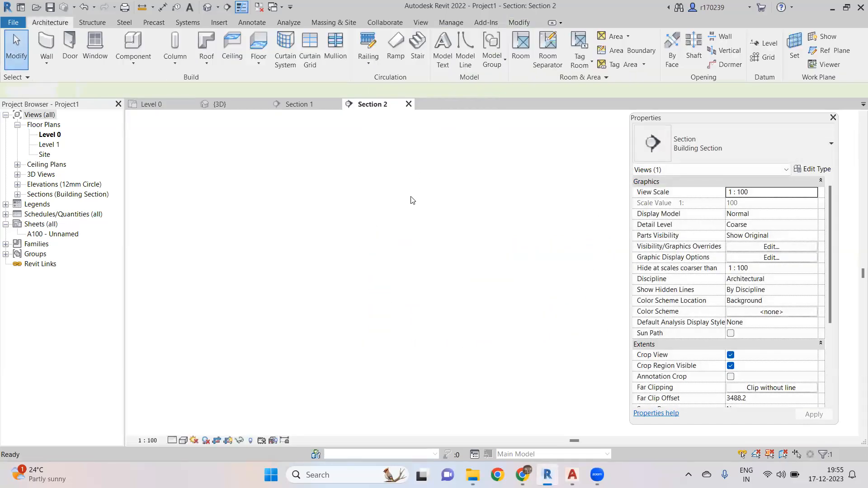
{"action": "scroll", "coordinate": [395, 303], "scroll_direction": "down", "scroll_amount": 3}
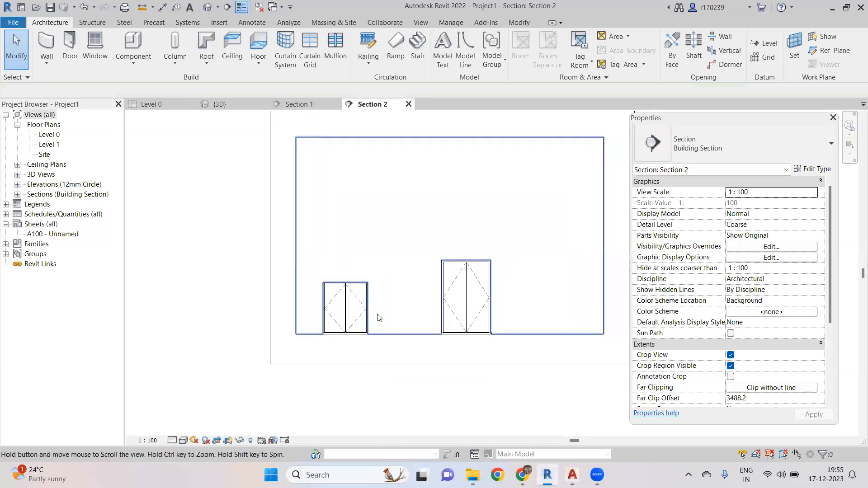
- Set the section view's detail level to Fine and its visual style to Shaded
{"action": "middle_click_drag", "start_coordinate": [401, 325], "coordinate": [325, 352]}
{"action": "scroll", "coordinate": [355, 342], "scroll_direction": "up", "scroll_amount": 1}
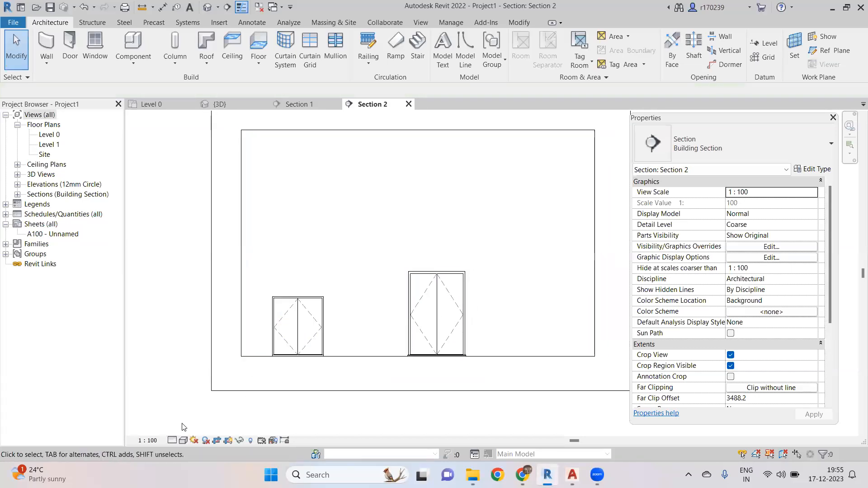
{"action": "left_click", "coordinate": [174, 440]}
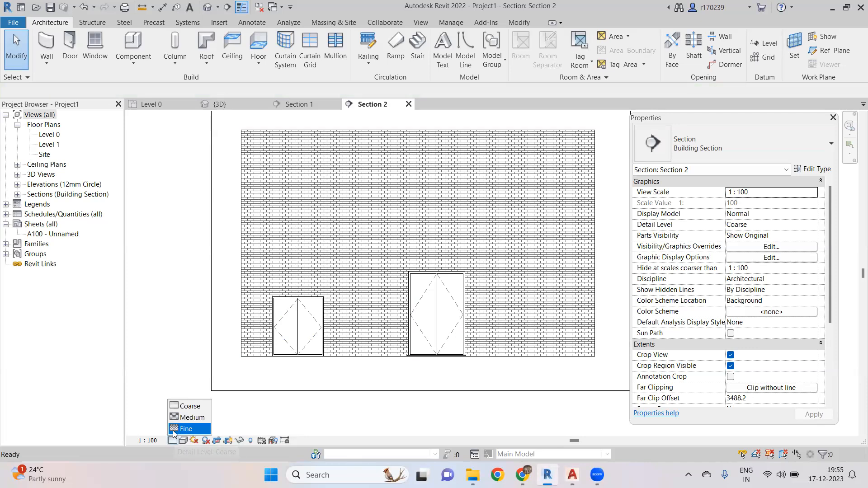
{"action": "left_click", "coordinate": [179, 429]}
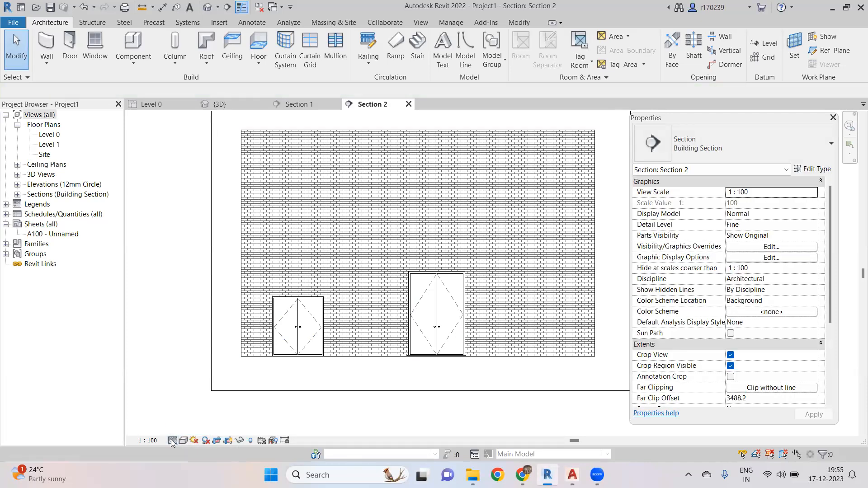
{"action": "left_click", "coordinate": [175, 439]}
{"action": "left_click", "coordinate": [183, 439]}
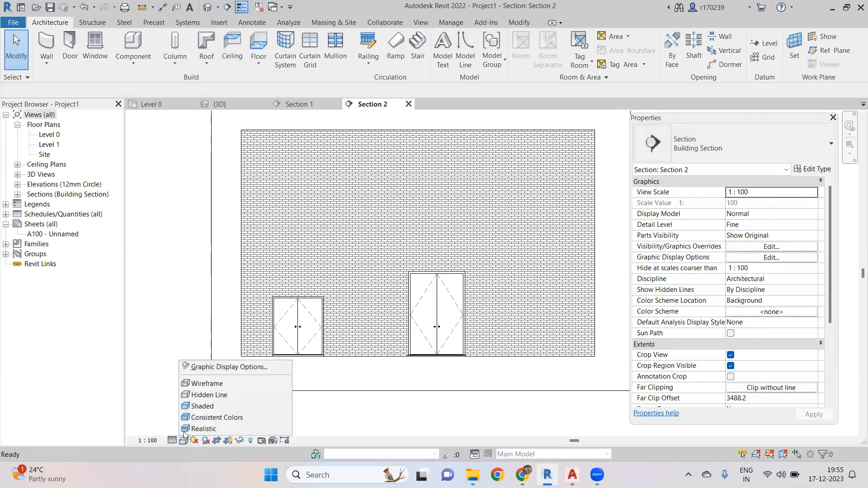
{"action": "left_click", "coordinate": [203, 406]}
- Change the larger door's type to Doors_IntSgl 810x2110mm in the section view
{"action": "scroll", "coordinate": [372, 264], "scroll_direction": "down", "scroll_amount": 2}
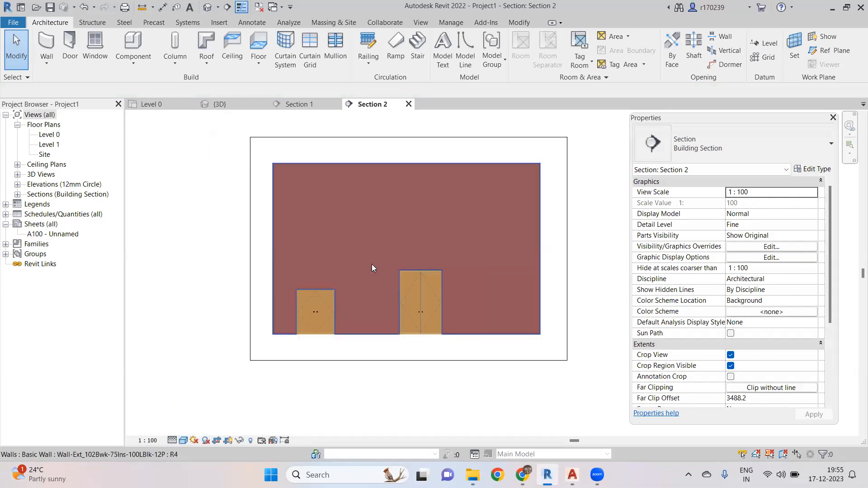
{"action": "scroll", "coordinate": [356, 330], "scroll_direction": "up", "scroll_amount": 1}
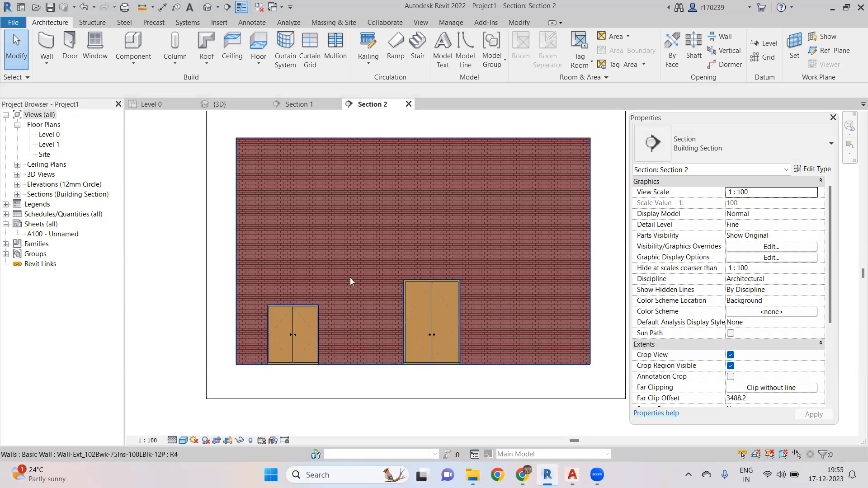
{"action": "scroll", "coordinate": [352, 286], "scroll_direction": "down", "scroll_amount": 2}
{"action": "scroll", "coordinate": [383, 295], "scroll_direction": "up", "scroll_amount": 2}
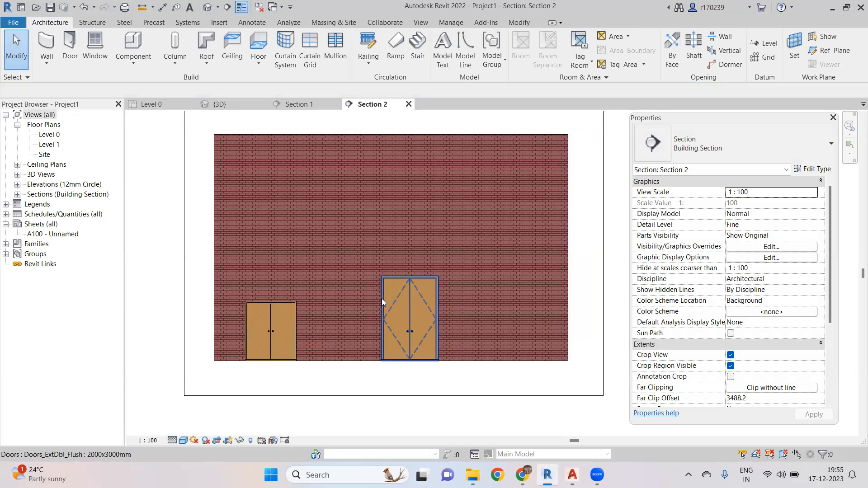
{"action": "scroll", "coordinate": [382, 300], "scroll_direction": "up", "scroll_amount": 1}
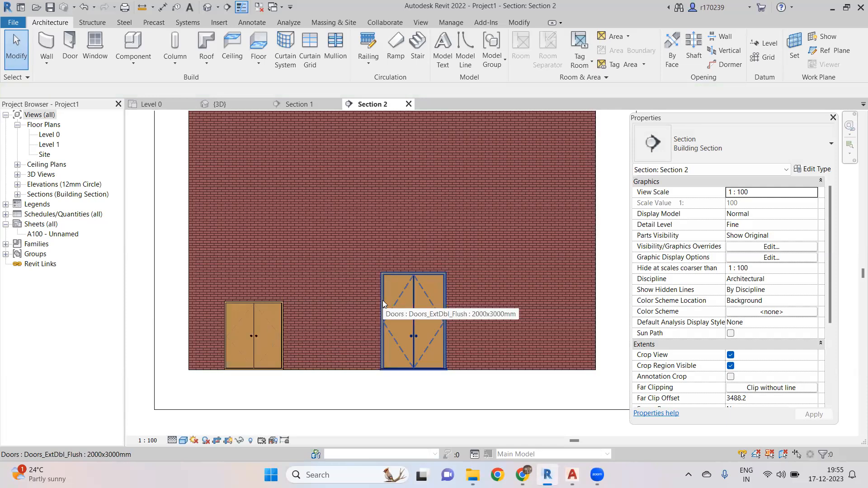
{"action": "left_click", "coordinate": [383, 300]}
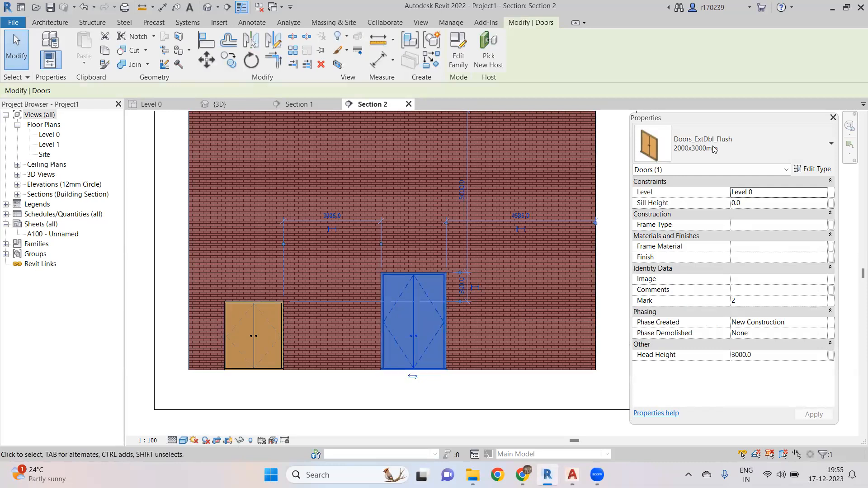
{"action": "left_click", "coordinate": [745, 148]}
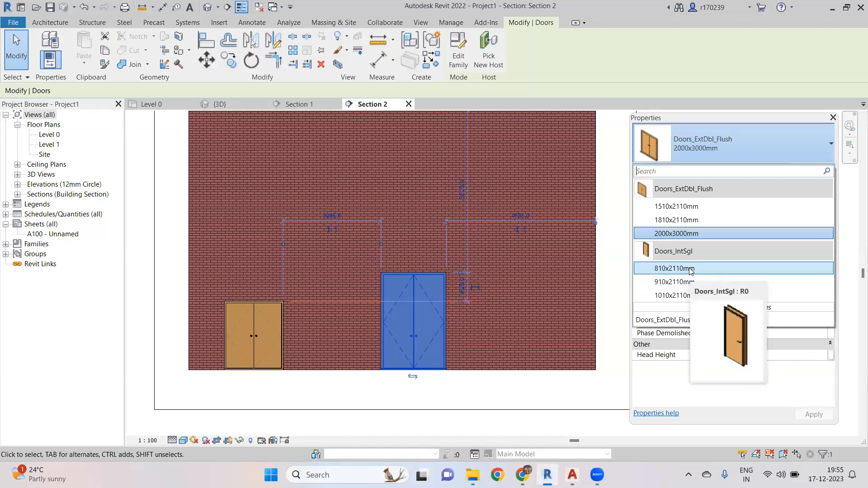
{"action": "left_click", "coordinate": [519, 322]}
{"action": "left_click", "coordinate": [491, 331]}
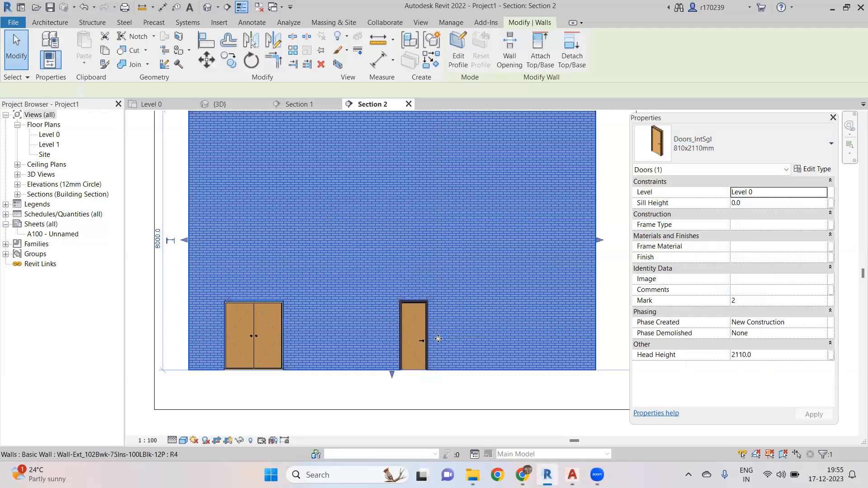
- Examine the two doors up close in the section view
{"action": "scroll", "coordinate": [426, 351], "scroll_direction": "up", "scroll_amount": 3}
{"action": "scroll", "coordinate": [426, 353], "scroll_direction": "down", "scroll_amount": 3}
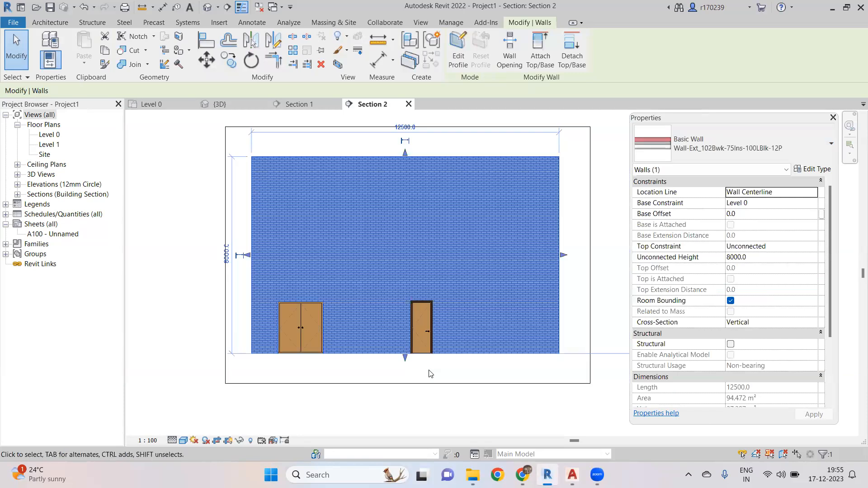
{"action": "key", "text": "Escape"}
{"action": "scroll", "coordinate": [432, 332], "scroll_direction": "up", "scroll_amount": 3}
{"action": "scroll", "coordinate": [432, 331], "scroll_direction": "down", "scroll_amount": 3}
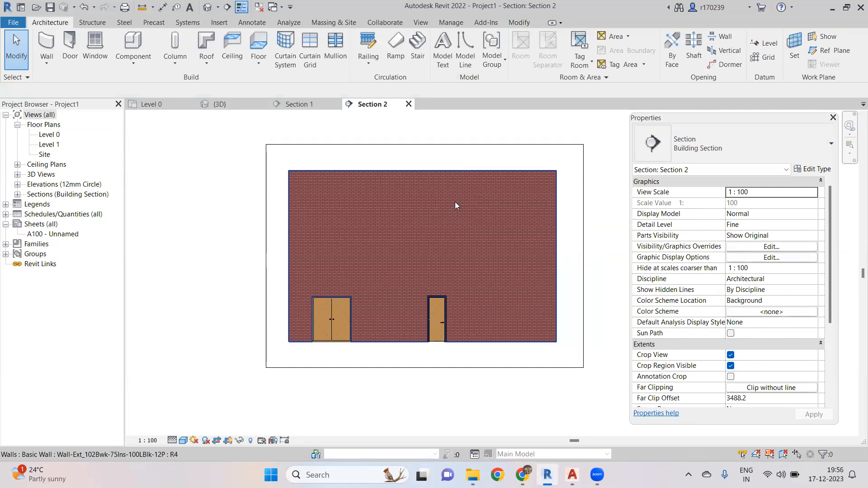
{"action": "scroll", "coordinate": [445, 322], "scroll_direction": "up", "scroll_amount": 3}
{"action": "scroll", "coordinate": [445, 322], "scroll_direction": "down", "scroll_amount": 4}
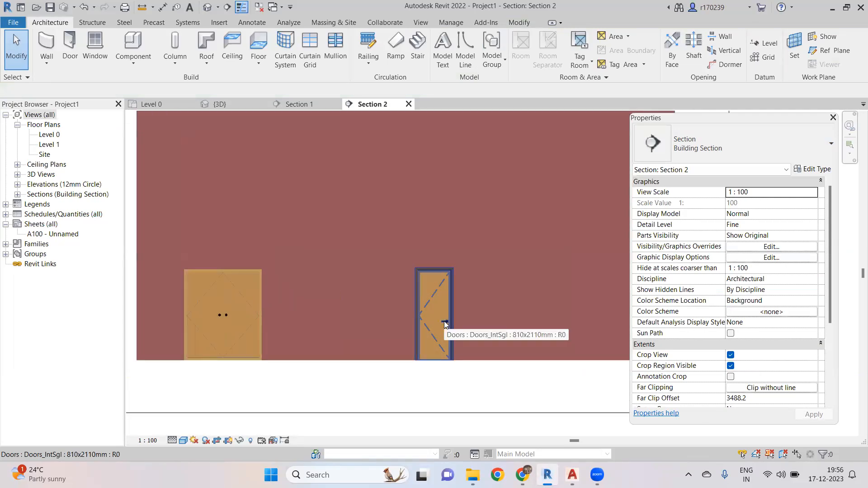
{"action": "scroll", "coordinate": [444, 324], "scroll_direction": "up", "scroll_amount": 3}
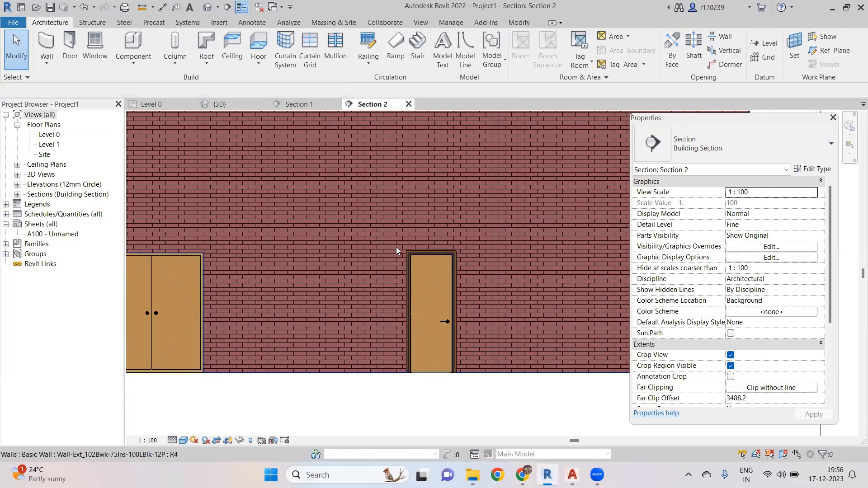
{"action": "middle_click_drag", "start_coordinate": [456, 248], "coordinate": [479, 242]}
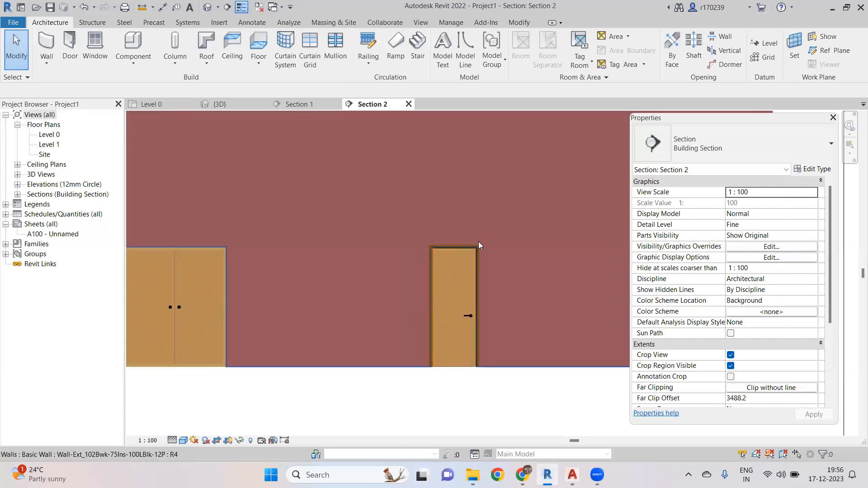
{"action": "scroll", "coordinate": [483, 301], "scroll_direction": "up", "scroll_amount": 2}
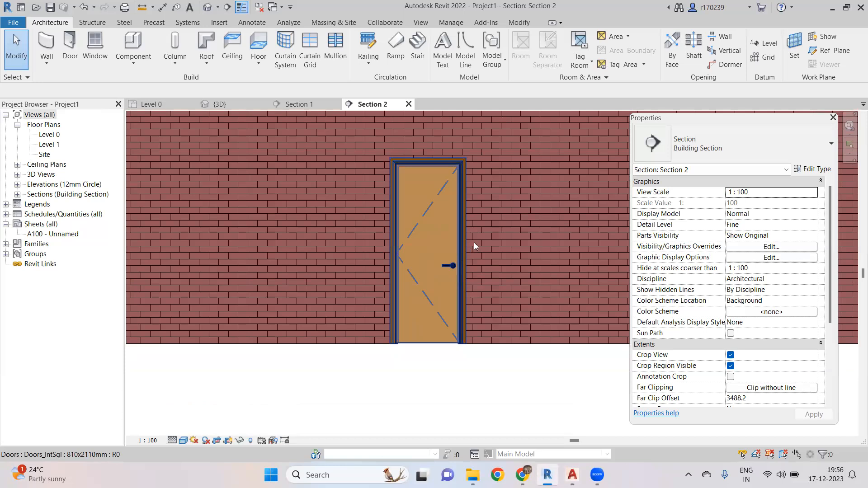
{"action": "scroll", "coordinate": [474, 246], "scroll_direction": "down", "scroll_amount": 1}
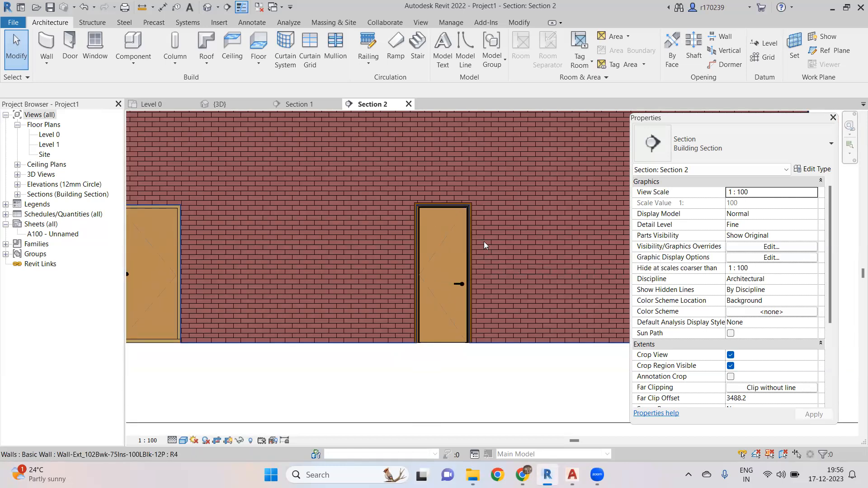
{"action": "scroll", "coordinate": [478, 240], "scroll_direction": "down", "scroll_amount": 5}
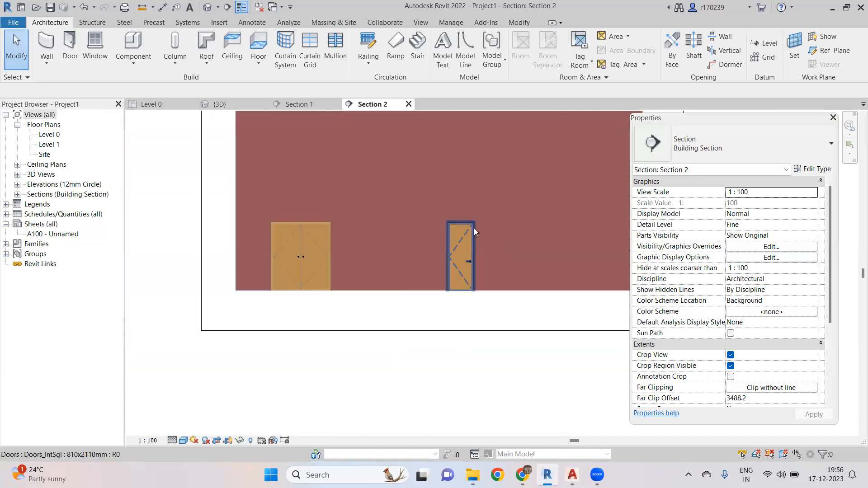
{"action": "scroll", "coordinate": [425, 250], "scroll_direction": "up", "scroll_amount": 1}
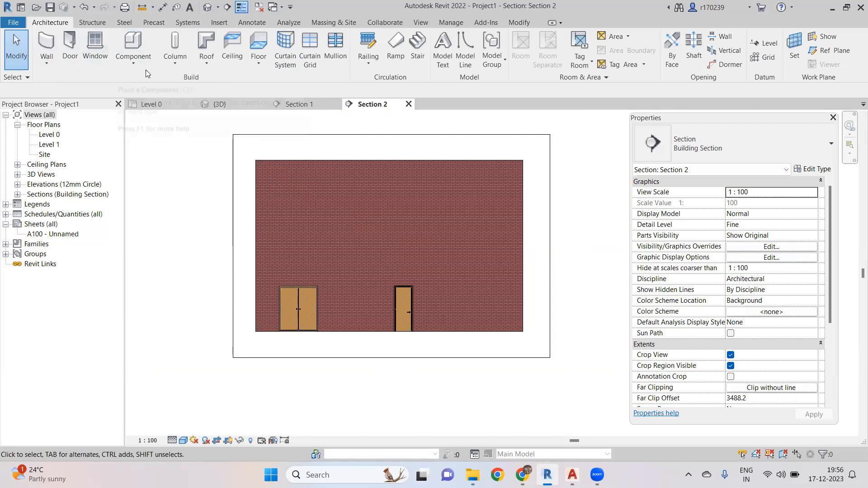
- Place Windows_Sgl_Plain 910x910mm windows in the left wall on Level 0, one between the two doors and one further along
{"action": "left_click", "coordinate": [172, 104]}
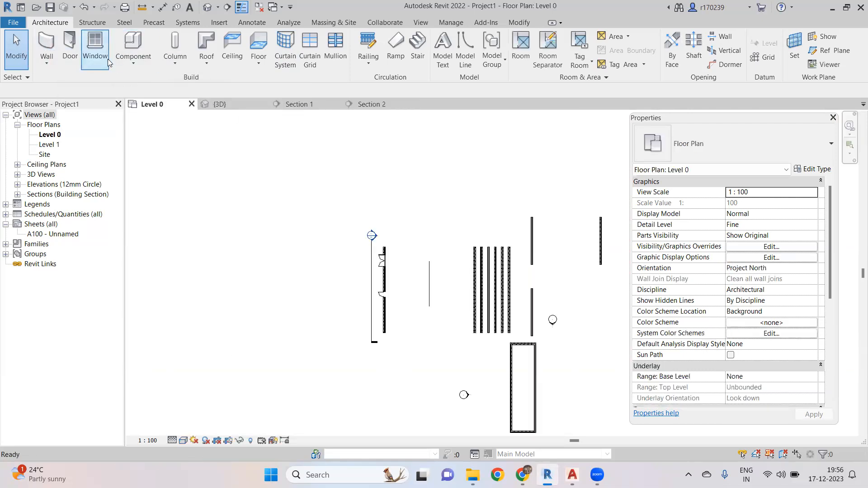
{"action": "middle_click_drag", "start_coordinate": [305, 182], "coordinate": [289, 177]}
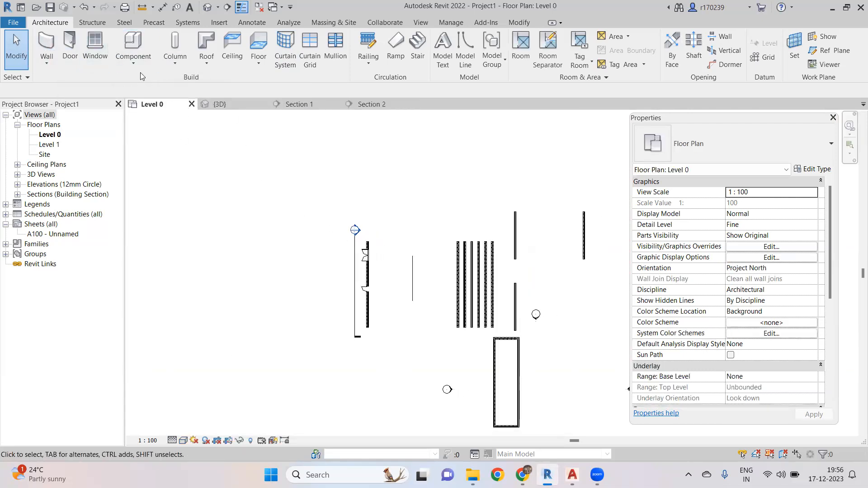
{"action": "left_click", "coordinate": [97, 47]}
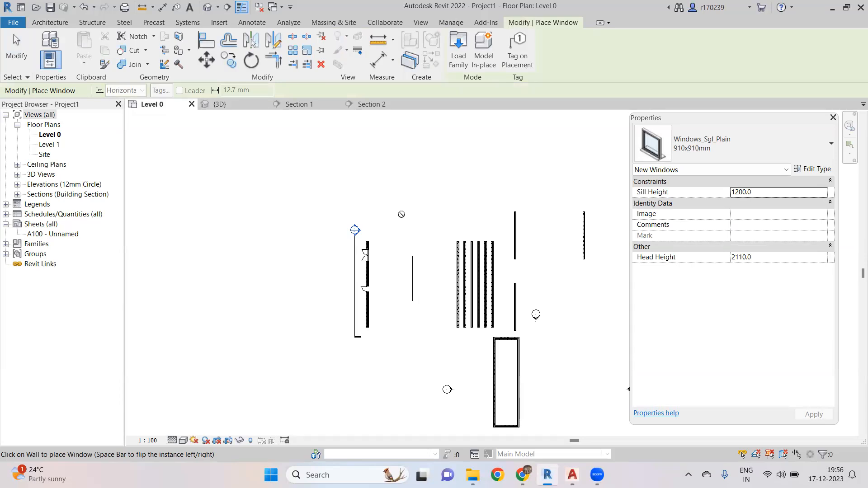
{"action": "scroll", "coordinate": [405, 217], "scroll_direction": "up", "scroll_amount": 3}
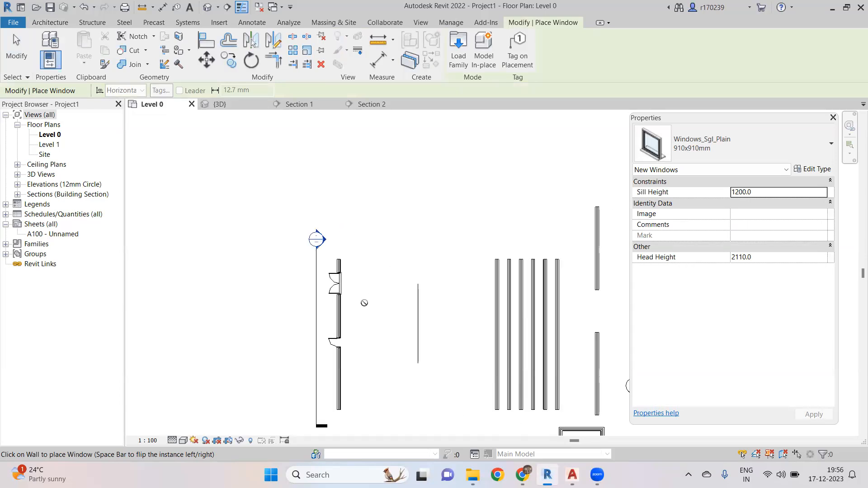
{"action": "scroll", "coordinate": [340, 315], "scroll_direction": "up", "scroll_amount": 3}
{"action": "left_click", "coordinate": [339, 315]}
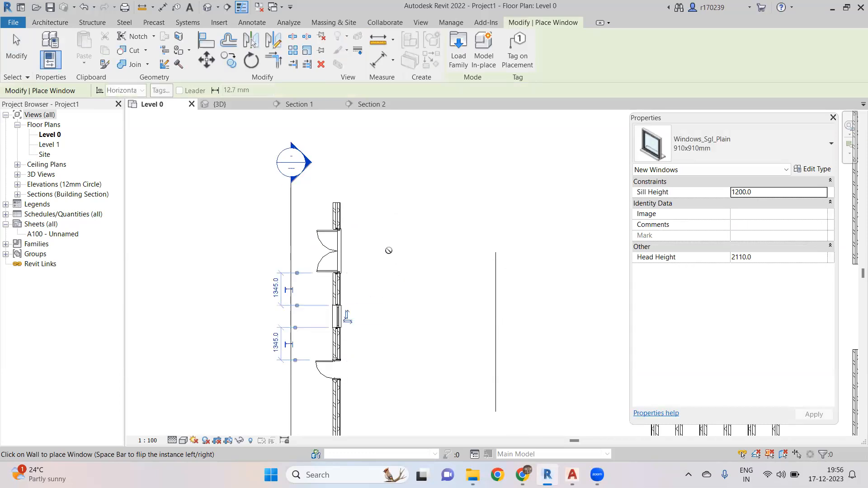
{"action": "scroll", "coordinate": [396, 263], "scroll_direction": "down", "scroll_amount": 3}
{"action": "middle_click_drag", "start_coordinate": [404, 270], "coordinate": [407, 197]}
{"action": "scroll", "coordinate": [365, 236], "scroll_direction": "up", "scroll_amount": 4}
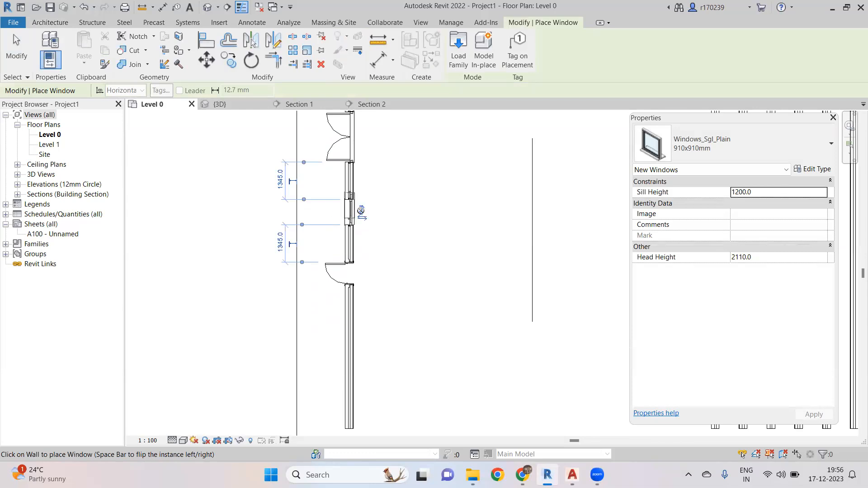
{"action": "scroll", "coordinate": [361, 212], "scroll_direction": "down", "scroll_amount": 1}
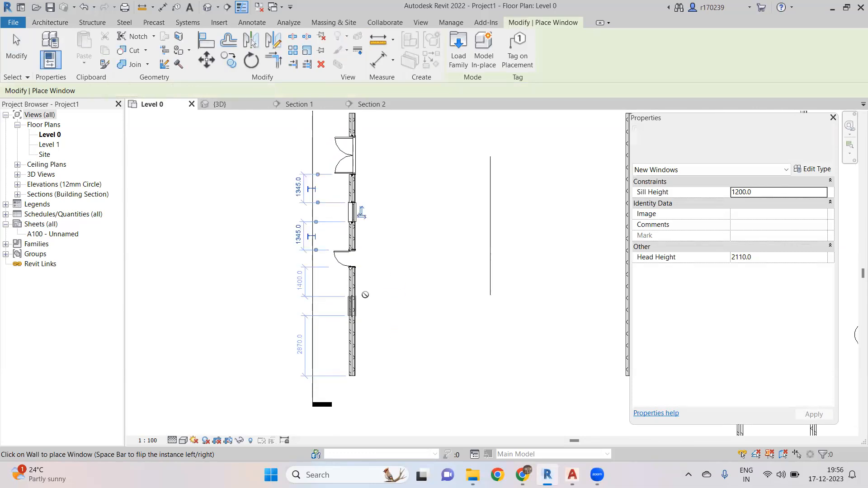
{"action": "key", "text": "Escape"}
- Change the window between the two doors to the 1360x1210mm type
{"action": "scroll", "coordinate": [406, 276], "scroll_direction": "up", "scroll_amount": 2}
{"action": "scroll", "coordinate": [406, 277], "scroll_direction": "up", "scroll_amount": 3, "text": "ctrl"}
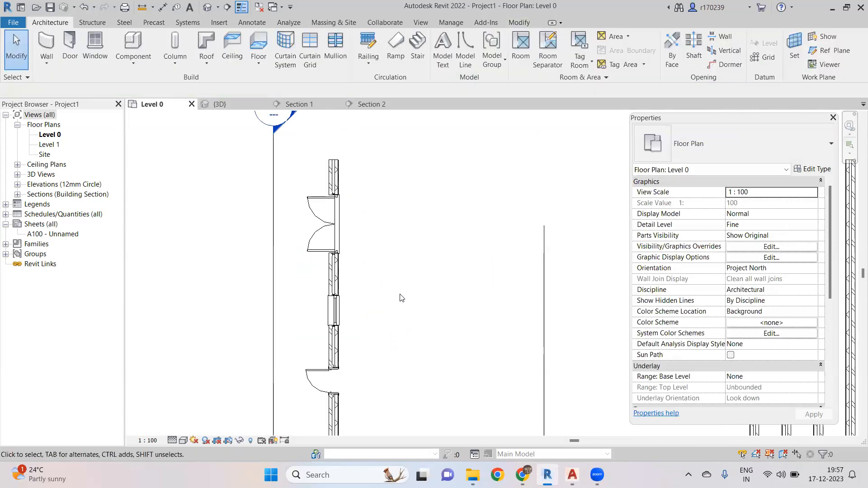
{"action": "left_click", "coordinate": [337, 301]}
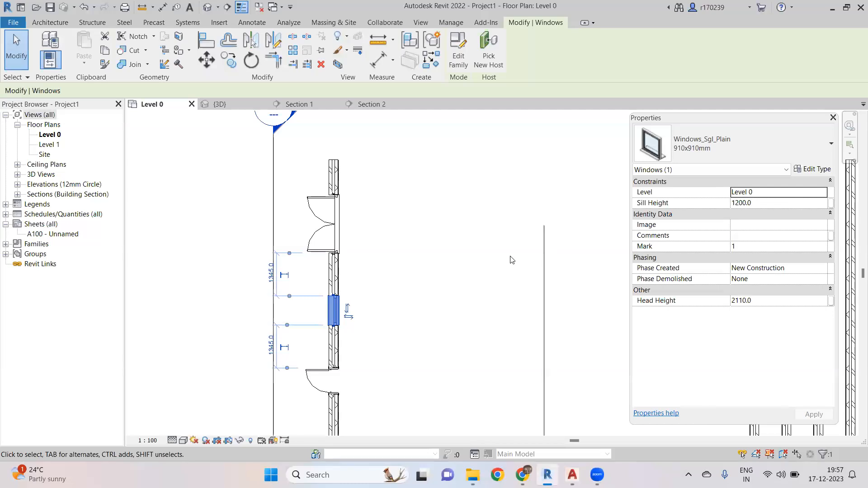
{"action": "scroll", "coordinate": [440, 253], "scroll_direction": "down", "scroll_amount": 2}
{"action": "scroll", "coordinate": [381, 273], "scroll_direction": "up", "scroll_amount": 2}
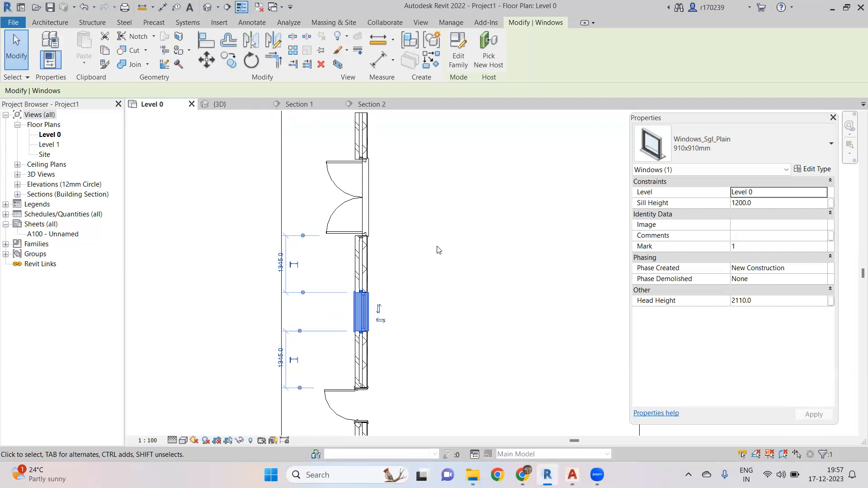
{"action": "scroll", "coordinate": [448, 247], "scroll_direction": "down", "scroll_amount": 2}
{"action": "left_click", "coordinate": [442, 258]}
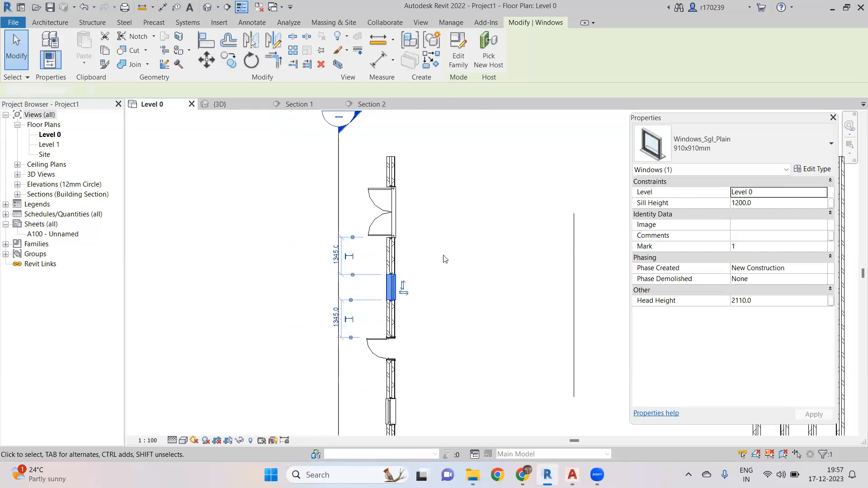
{"action": "scroll", "coordinate": [398, 291], "scroll_direction": "up", "scroll_amount": 2}
{"action": "left_click", "coordinate": [392, 290]}
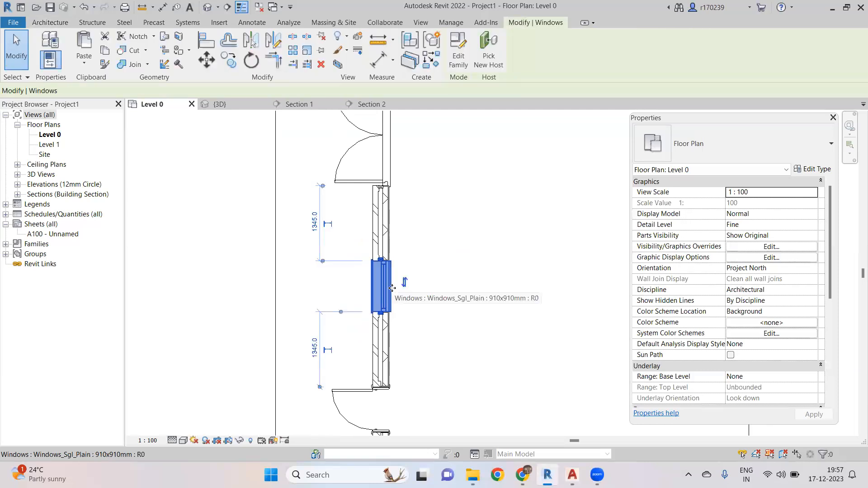
{"action": "scroll", "coordinate": [393, 288], "scroll_direction": "down", "scroll_amount": 2}
{"action": "scroll", "coordinate": [449, 289], "scroll_direction": "up", "scroll_amount": 2}
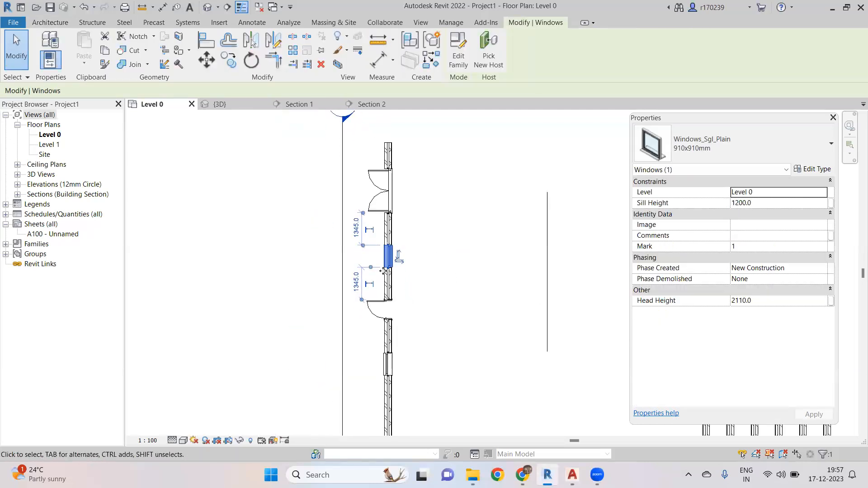
{"action": "left_click", "coordinate": [745, 149]}
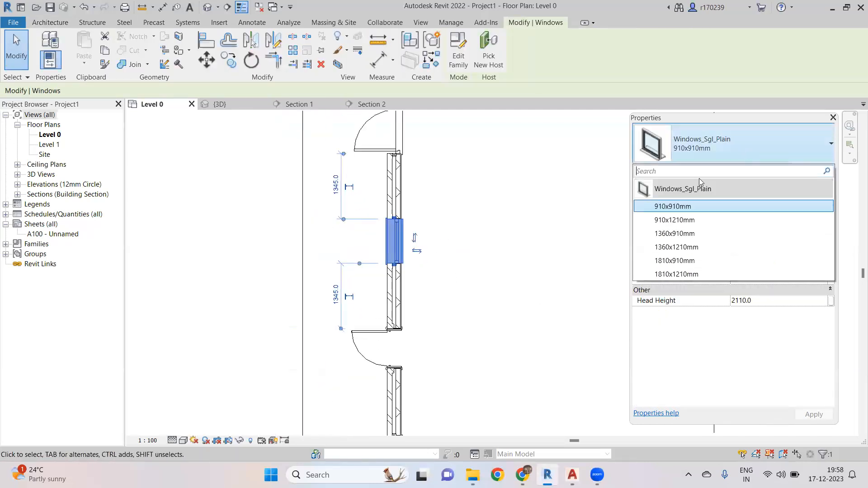
{"action": "left_click", "coordinate": [678, 246]}
{"action": "left_click", "coordinate": [494, 271]}
- Open Section 2 from the section line and review the new windows in the wall
{"action": "scroll", "coordinate": [492, 288], "scroll_direction": "down", "scroll_amount": 2}
{"action": "scroll", "coordinate": [465, 244], "scroll_direction": "down", "scroll_amount": 1}
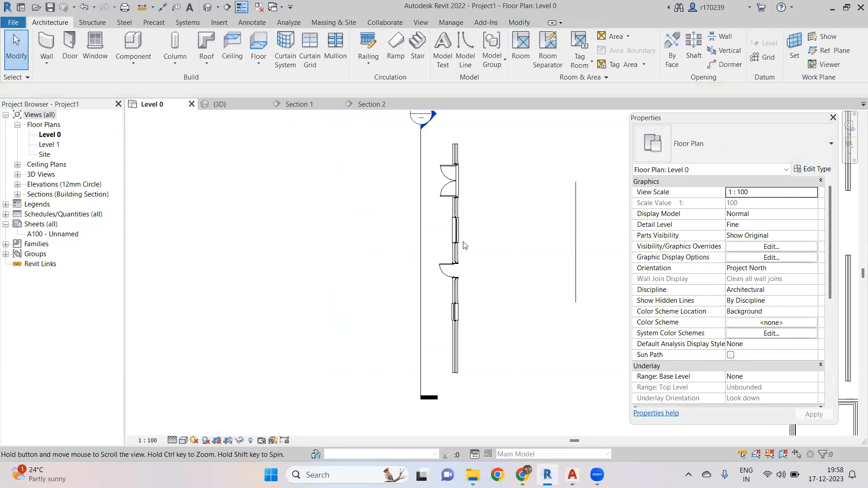
{"action": "left_click", "coordinate": [418, 237]}
{"action": "right_click", "coordinate": [418, 237]}
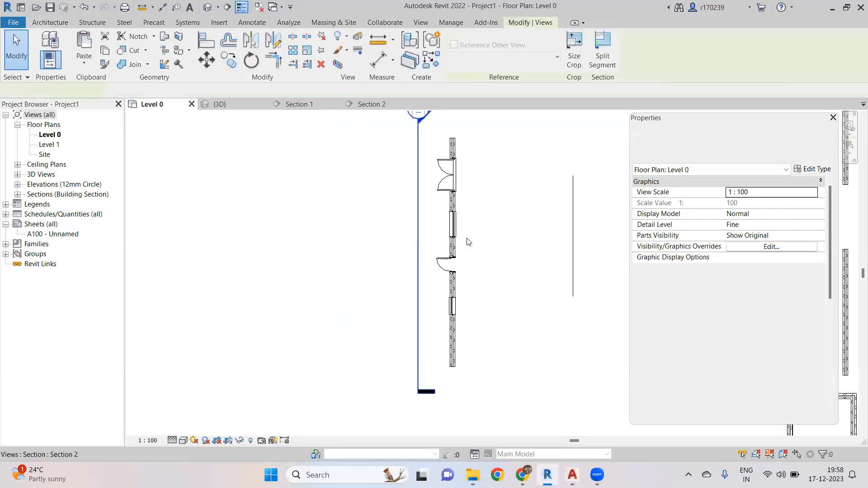
{"action": "scroll", "coordinate": [373, 298], "scroll_direction": "up", "scroll_amount": 1}
{"action": "scroll", "coordinate": [373, 300], "scroll_direction": "down", "scroll_amount": 4}
{"action": "scroll", "coordinate": [461, 319], "scroll_direction": "up", "scroll_amount": 4}
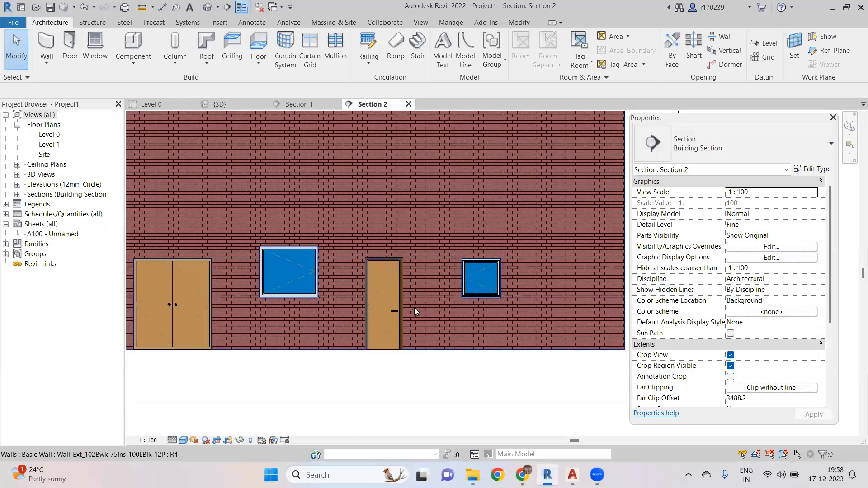
{"action": "scroll", "coordinate": [414, 307], "scroll_direction": "down", "scroll_amount": 2}
{"action": "scroll", "coordinate": [336, 296], "scroll_direction": "up", "scroll_amount": 3}
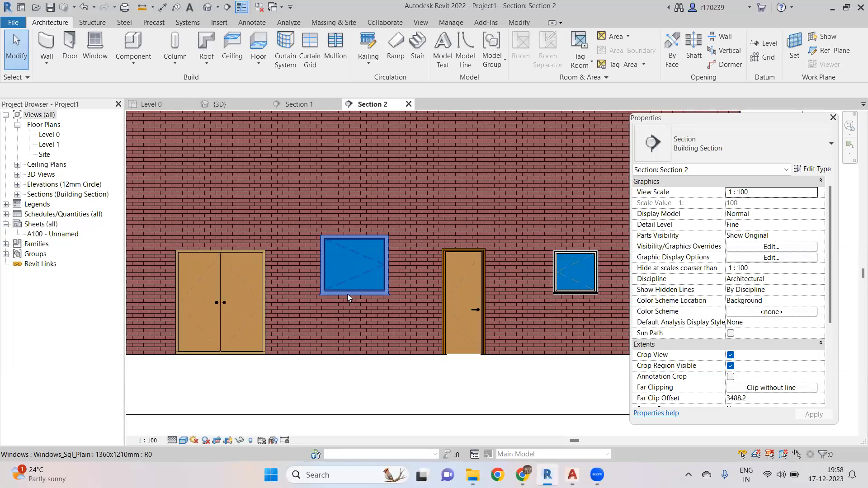
{"action": "middle_click_drag", "start_coordinate": [373, 290], "coordinate": [351, 292]}
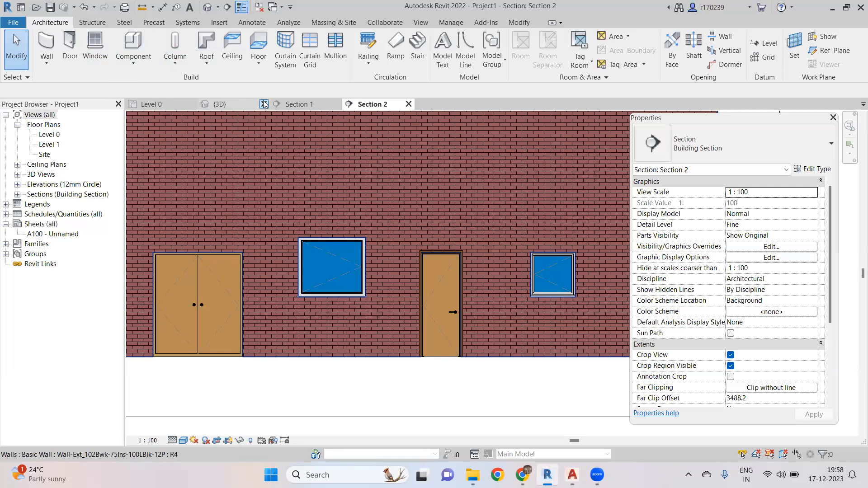
- Place a UC305x305x97 structural column with 2500.0 depth near the left wall in the Level 0 plan
{"action": "left_click", "coordinate": [169, 105]}
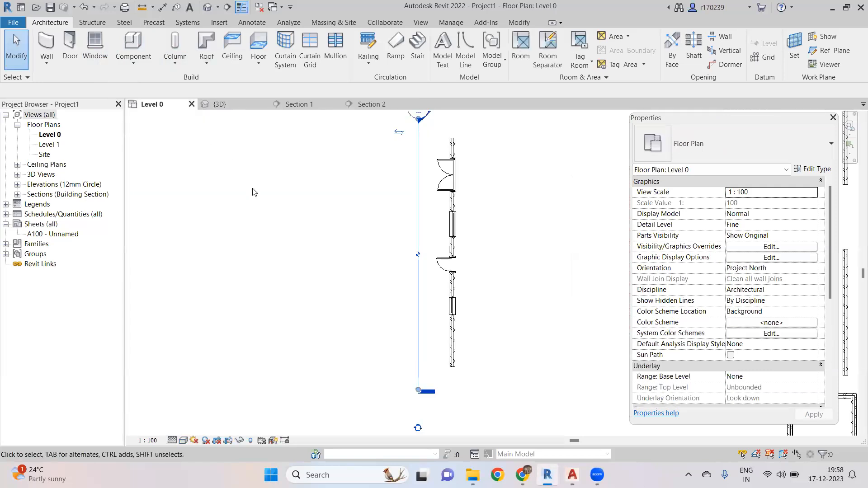
{"action": "scroll", "coordinate": [412, 179], "scroll_direction": "up", "scroll_amount": 4}
{"action": "scroll", "coordinate": [413, 179], "scroll_direction": "down", "scroll_amount": 5}
{"action": "middle_click_drag", "start_coordinate": [371, 115], "coordinate": [257, 211]}
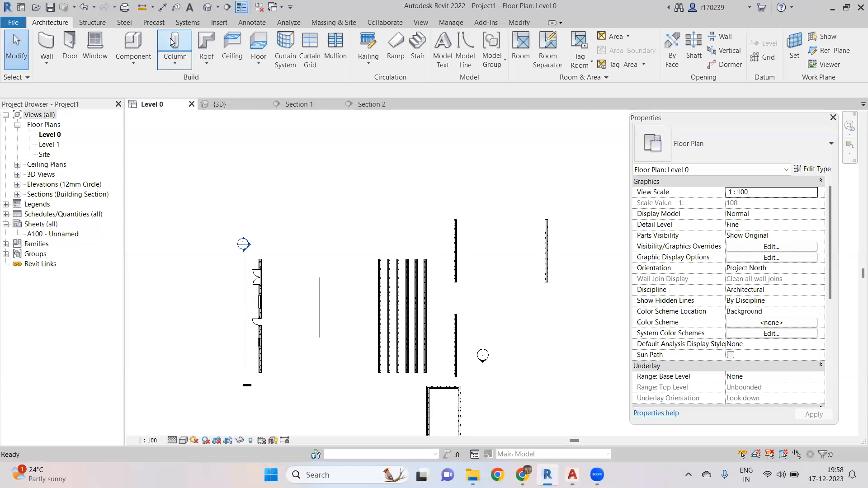
{"action": "key", "text": "c"}
{"action": "key", "text": "l"}
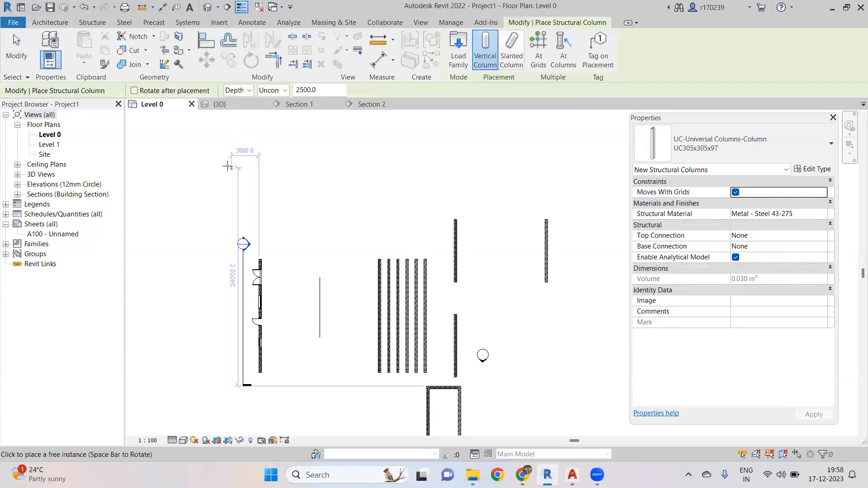
{"action": "scroll", "coordinate": [231, 166], "scroll_direction": "up", "scroll_amount": 3}
{"action": "scroll", "coordinate": [199, 176], "scroll_direction": "down", "scroll_amount": 3}
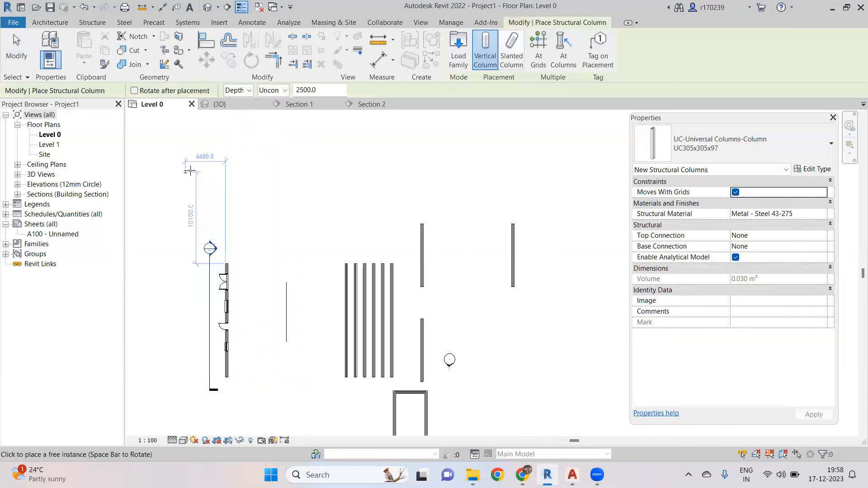
{"action": "scroll", "coordinate": [254, 294], "scroll_direction": "up", "scroll_amount": 3}
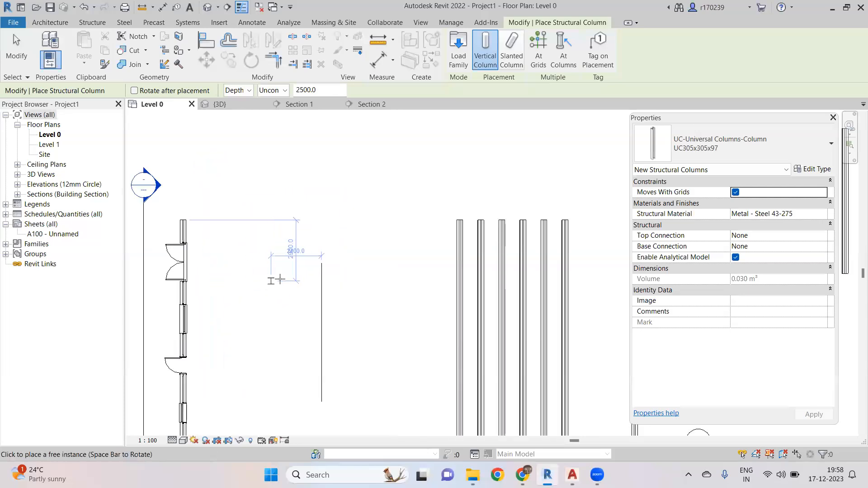
{"action": "scroll", "coordinate": [297, 256], "scroll_direction": "up", "scroll_amount": 5}
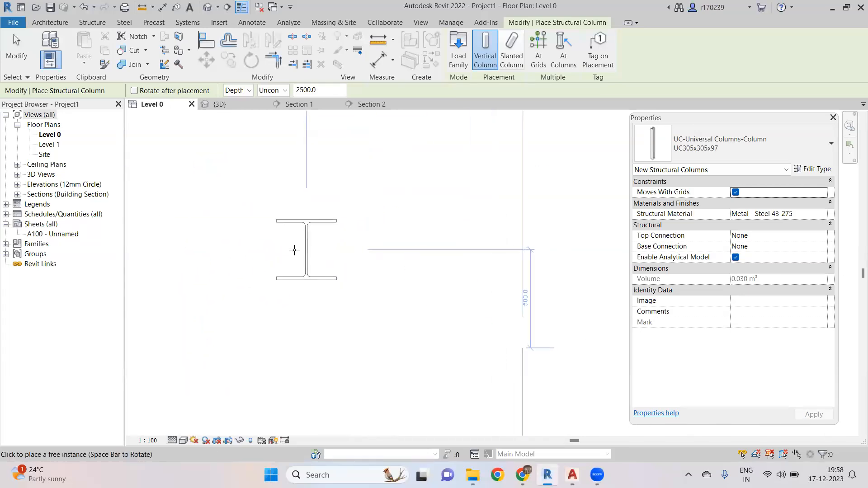
{"action": "left_click", "coordinate": [291, 252]}
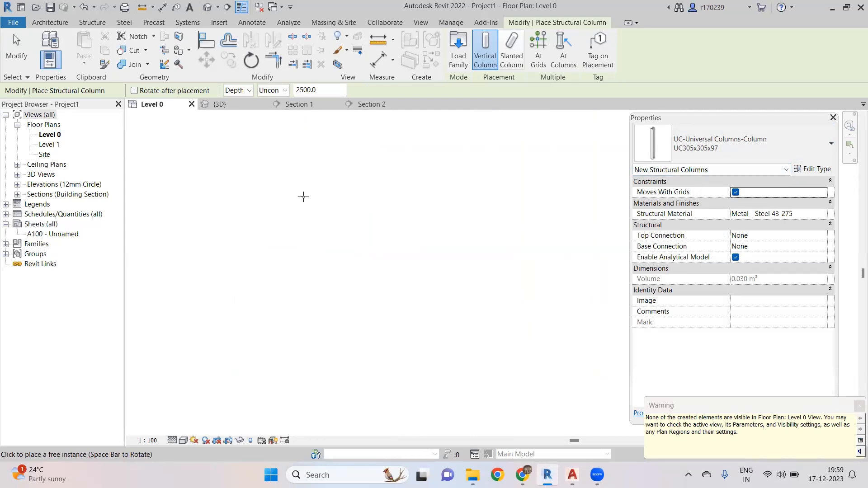
- Place four Columns_Rectangular 450x600mm architectural columns, height up to Level 1, near the previous column in the Level 0 plan
{"action": "left_click", "coordinate": [60, 26]}
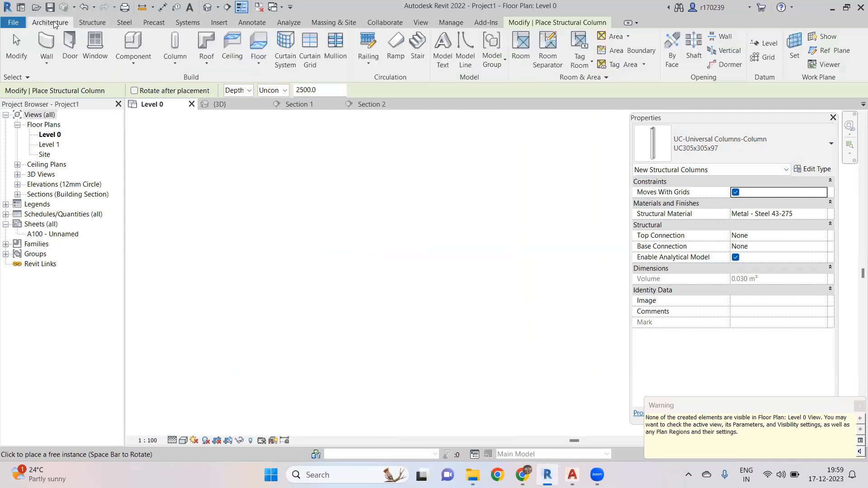
{"action": "left_click", "coordinate": [175, 63]}
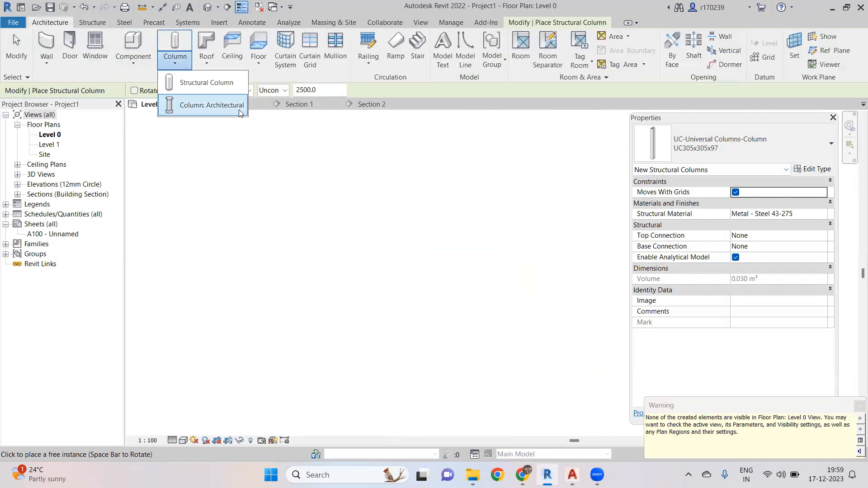
{"action": "left_click", "coordinate": [217, 105]}
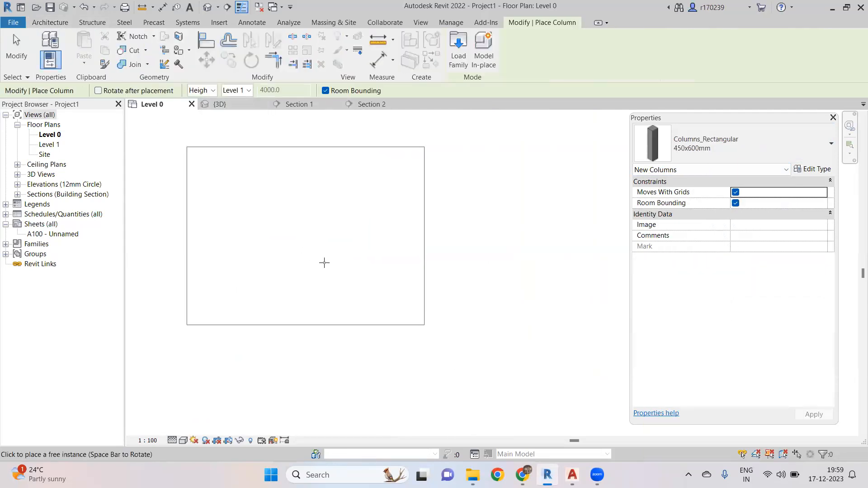
{"action": "scroll", "coordinate": [336, 261], "scroll_direction": "down", "scroll_amount": 6}
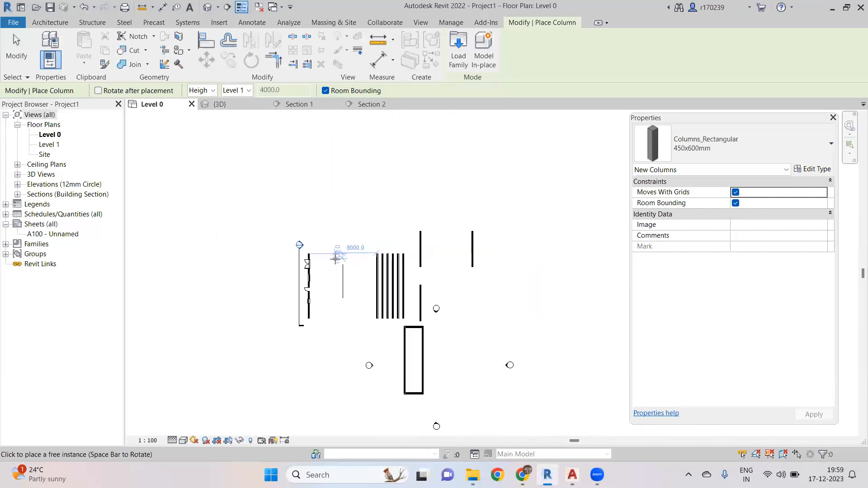
{"action": "scroll", "coordinate": [337, 257], "scroll_direction": "up", "scroll_amount": 6}
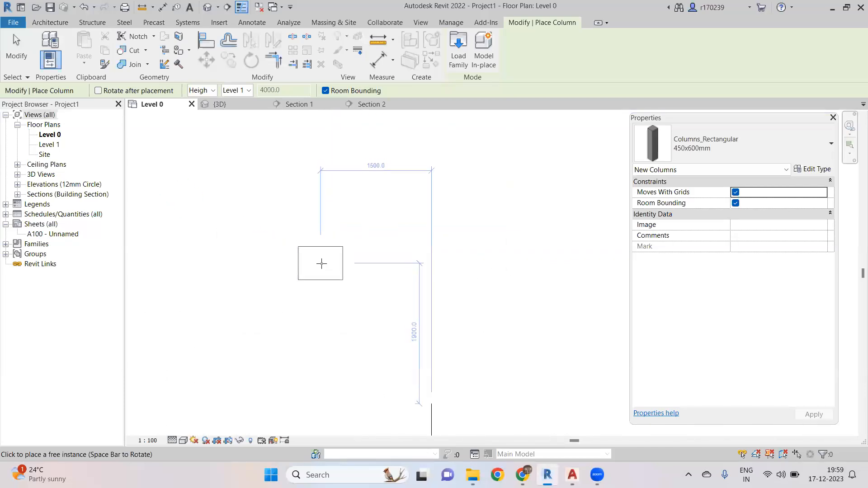
{"action": "left_click", "coordinate": [336, 277]}
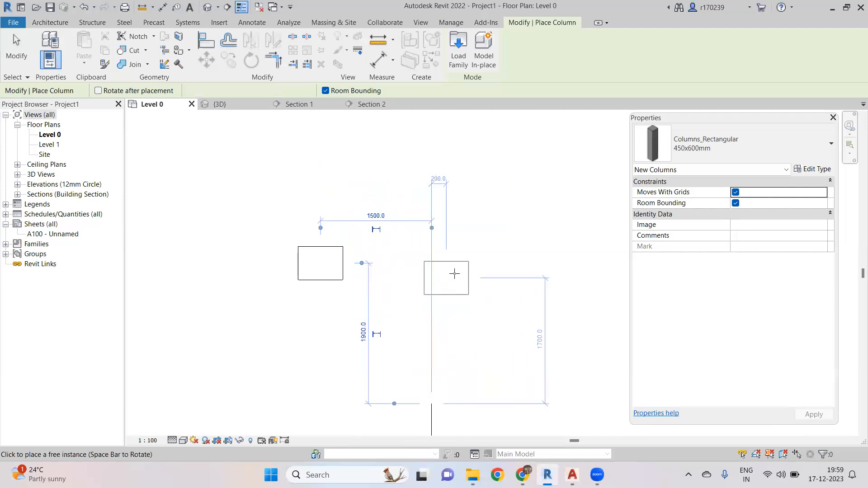
{"action": "left_click", "coordinate": [444, 260]}
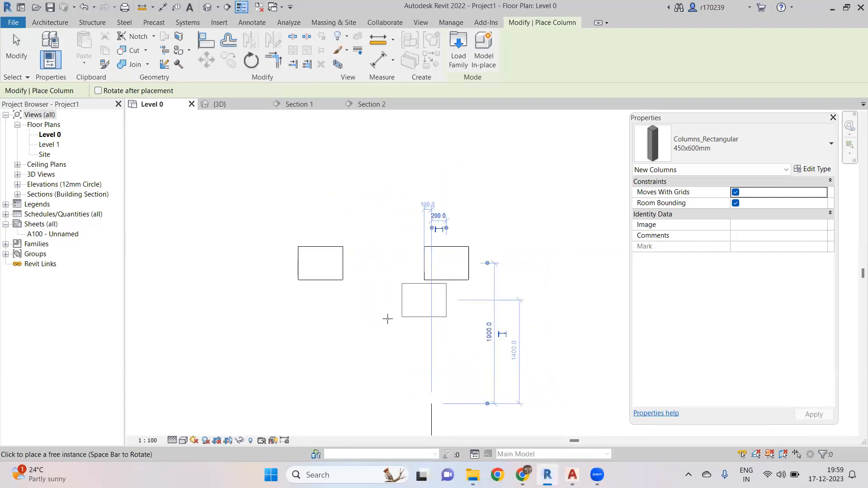
{"action": "left_click", "coordinate": [389, 335]}
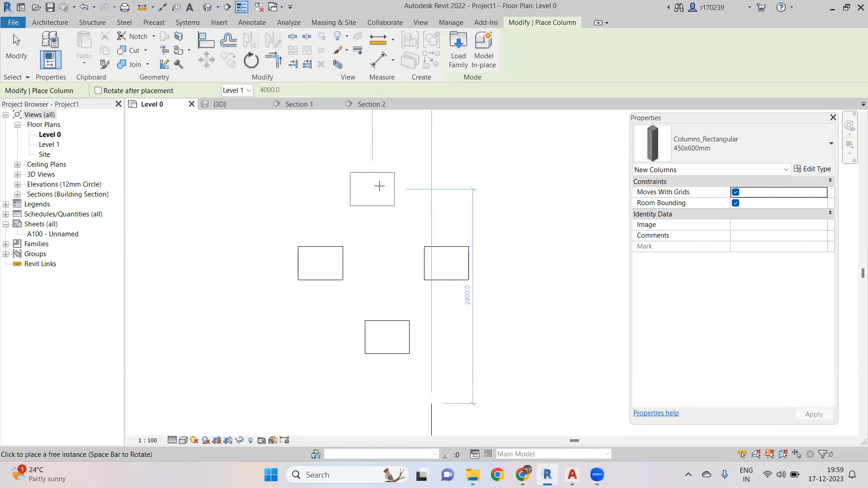
{"action": "left_click", "coordinate": [397, 187]}
{"action": "key", "text": "Escape"}
{"action": "key", "text": "Escape"}
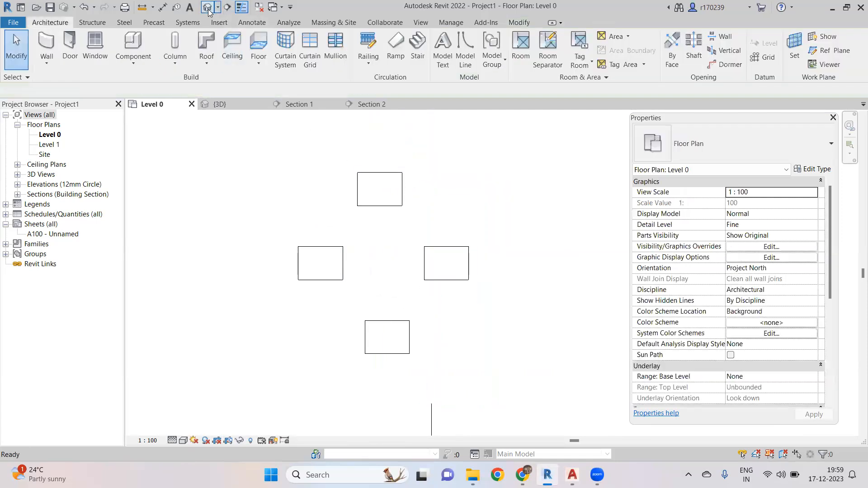
- Open the default 3D view and inspect the newly placed architectural columns from different angles
{"action": "left_click", "coordinate": [206, 9]}
{"action": "scroll", "coordinate": [370, 245], "scroll_direction": "down", "scroll_amount": 5}
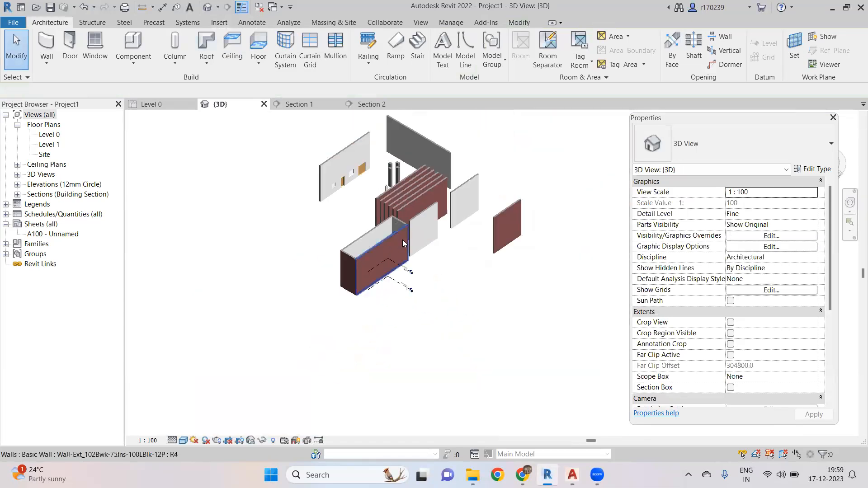
{"action": "scroll", "coordinate": [397, 211], "scroll_direction": "up", "scroll_amount": 8}
{"action": "left_click", "coordinate": [395, 247]}
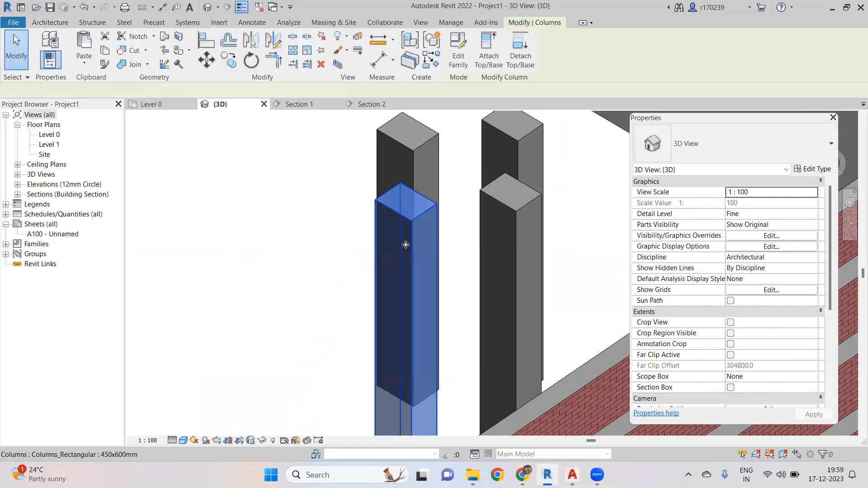
{"action": "scroll", "coordinate": [388, 240], "scroll_direction": "down", "scroll_amount": 5}
{"action": "middle_click_drag", "start_coordinate": [329, 269], "coordinate": [463, 240], "text": "shift"}
{"action": "scroll", "coordinate": [413, 214], "scroll_direction": "up", "scroll_amount": 3}
{"action": "left_click", "coordinate": [465, 240]}
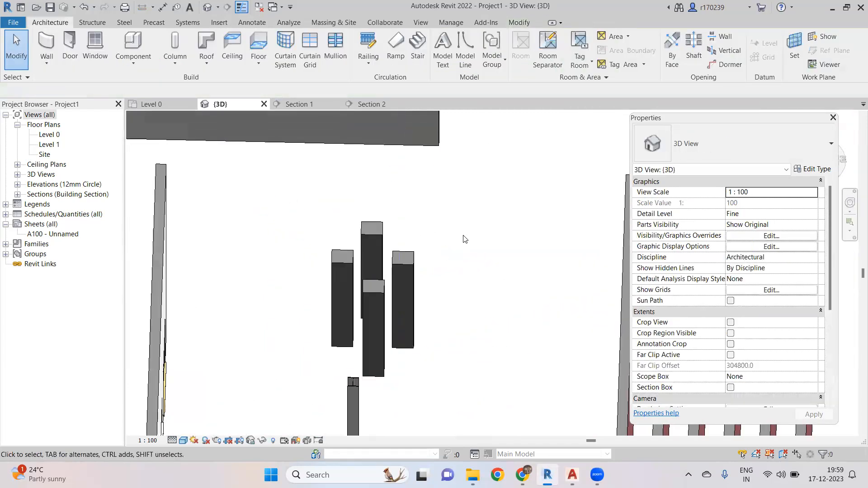
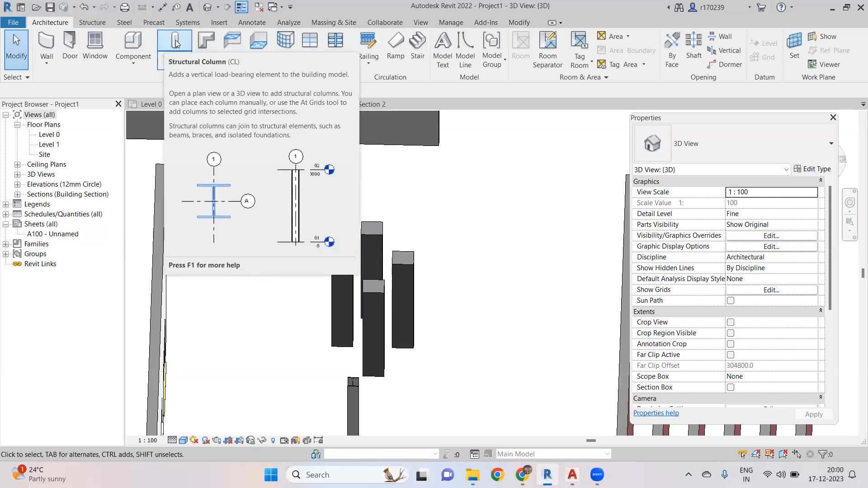
{"action": "left_click", "coordinate": [175, 62]}
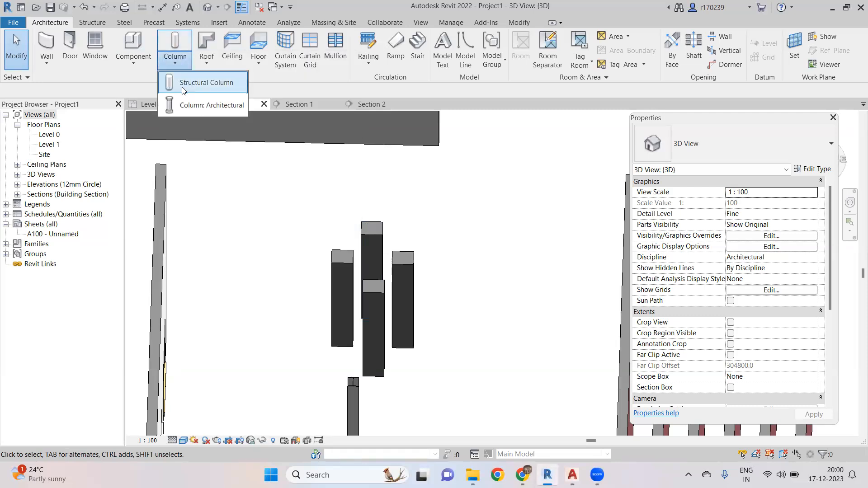
{"action": "left_click", "coordinate": [219, 178]}
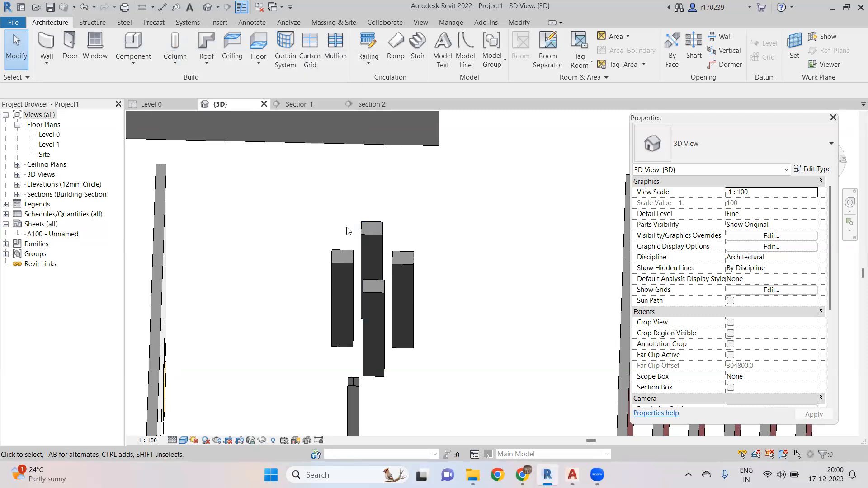
{"action": "scroll", "coordinate": [348, 230], "scroll_direction": "down", "scroll_amount": 5}
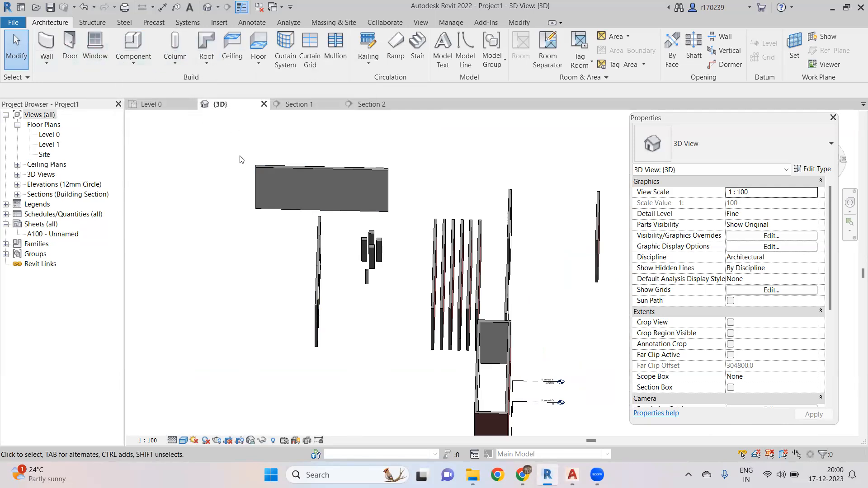
{"action": "scroll", "coordinate": [212, 169], "scroll_direction": "down", "scroll_amount": 3}
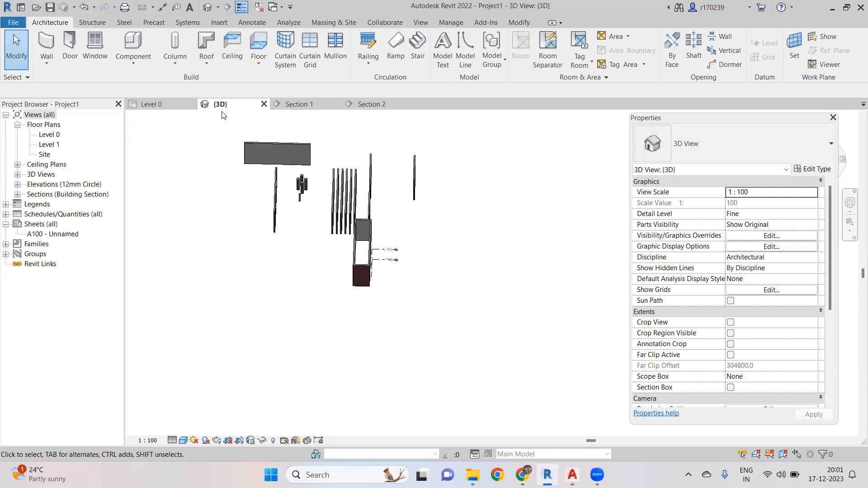
- Switch to the Level 0 plan and clear it by selecting and deleting all existing walls, doors, windows and columns
{"action": "left_click", "coordinate": [170, 102]}
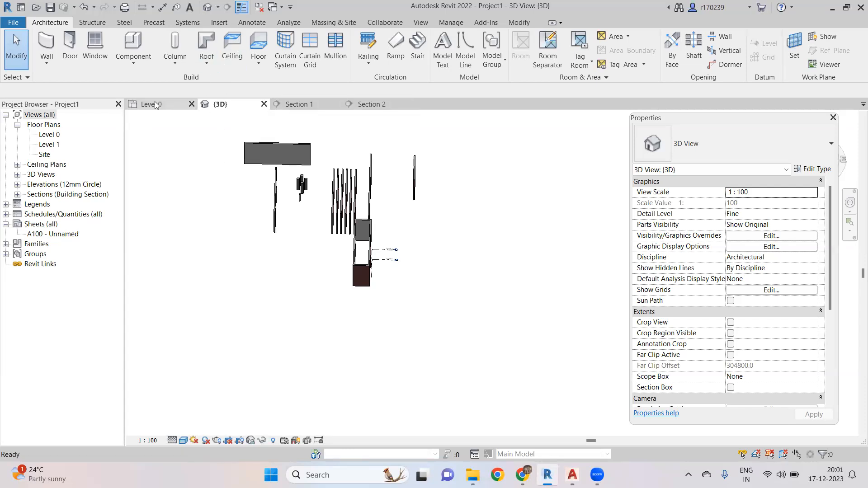
{"action": "scroll", "coordinate": [337, 246], "scroll_direction": "down", "scroll_amount": 5}
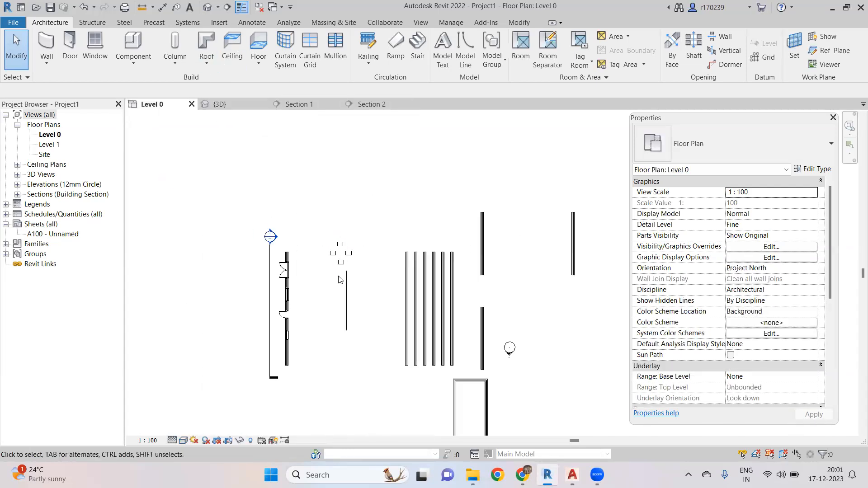
{"action": "scroll", "coordinate": [308, 255], "scroll_direction": "up", "scroll_amount": 4}
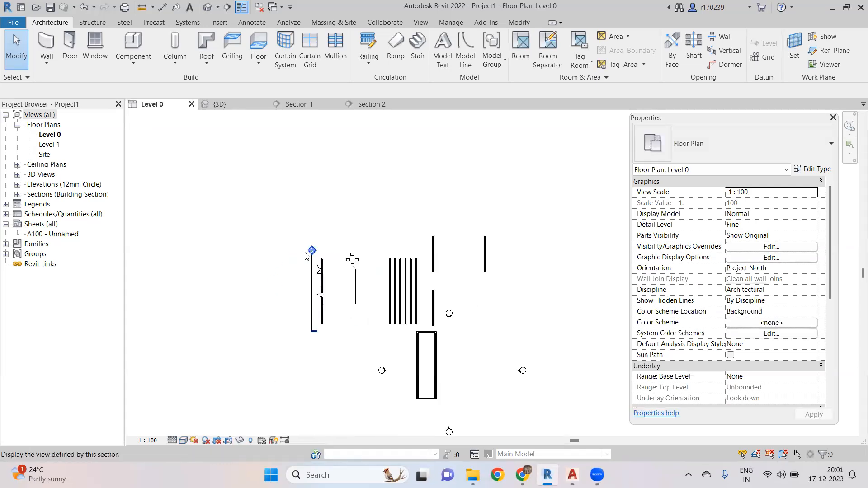
{"action": "scroll", "coordinate": [308, 210], "scroll_direction": "down", "scroll_amount": 3}
{"action": "scroll", "coordinate": [341, 251], "scroll_direction": "up", "scroll_amount": 1}
{"action": "middle_click_drag", "start_coordinate": [339, 251], "coordinate": [313, 214]}
{"action": "scroll", "coordinate": [313, 218], "scroll_direction": "up", "scroll_amount": 3}
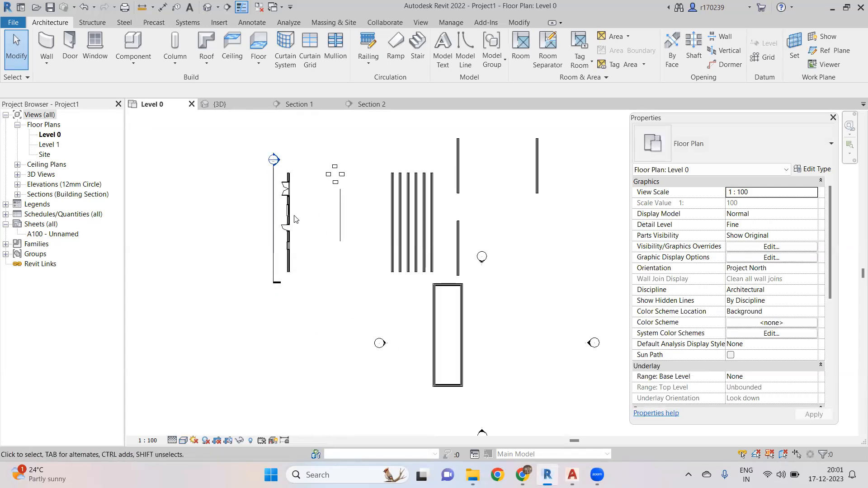
{"action": "scroll", "coordinate": [271, 185], "scroll_direction": "down", "scroll_amount": 2}
{"action": "middle_click_drag", "start_coordinate": [441, 232], "coordinate": [315, 347]}
{"action": "middle_click_drag", "start_coordinate": [408, 275], "coordinate": [298, 328]}
{"action": "middle_click_drag", "start_coordinate": [441, 272], "coordinate": [365, 312]}
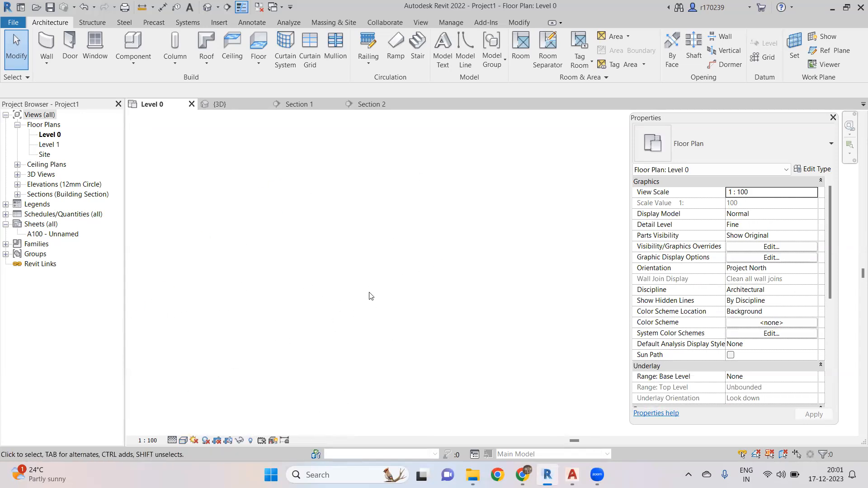
- Draw a rectangular set of walls about 25710 by 20710 in the Level 0 plan
{"action": "left_click", "coordinate": [39, 41]}
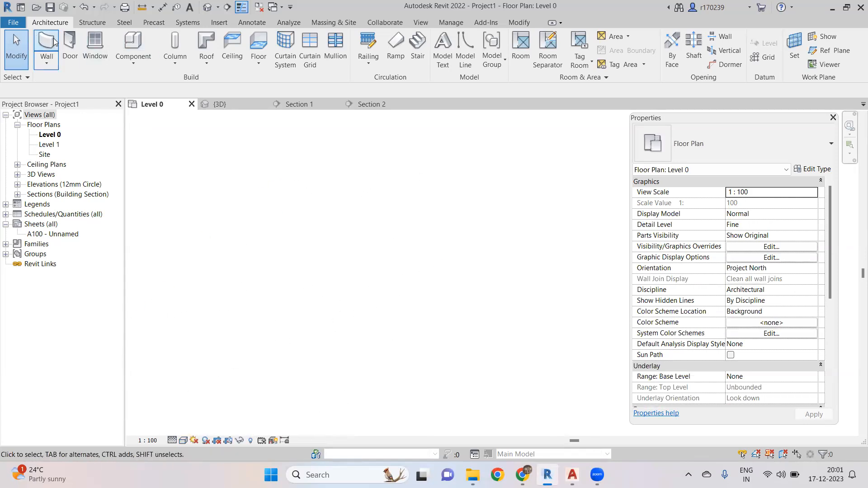
{"action": "left_click", "coordinate": [272, 191]}
{"action": "left_click", "coordinate": [426, 314]}
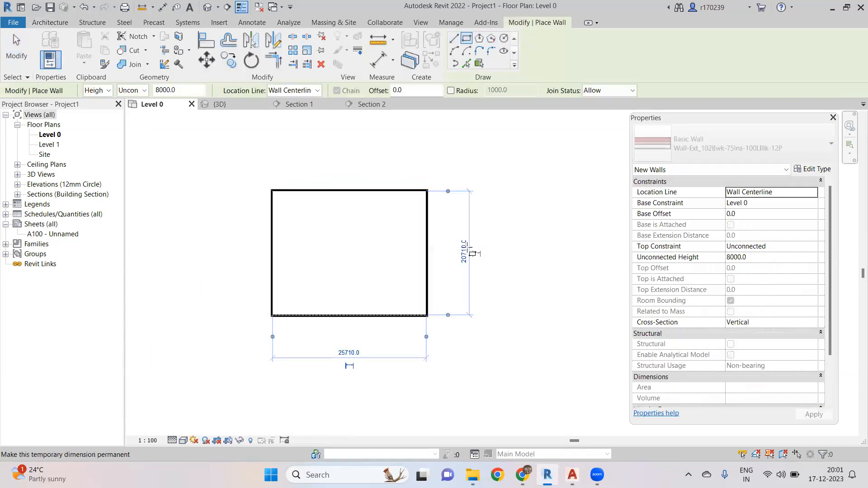
{"action": "key", "text": "Escape"}
{"action": "key", "text": "Escape"}
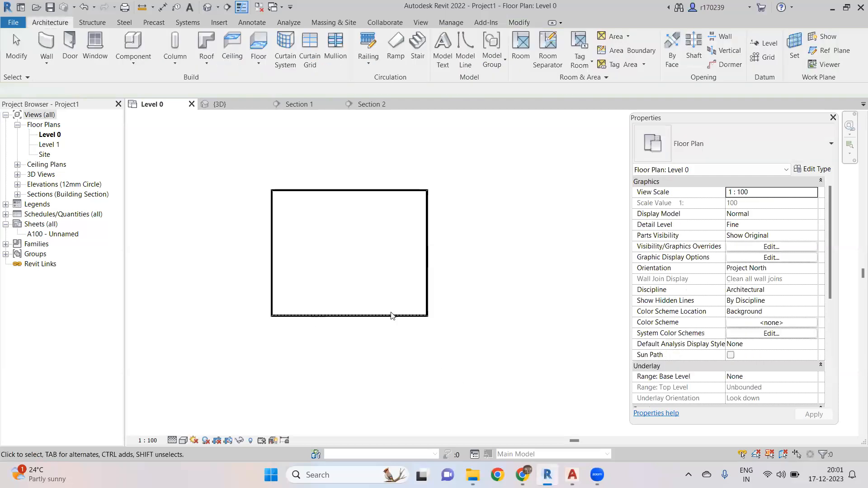
- Select the four new walls and create a section box around them in the 3D view
{"action": "left_click_drag", "start_coordinate": [212, 160], "coordinate": [487, 343]}
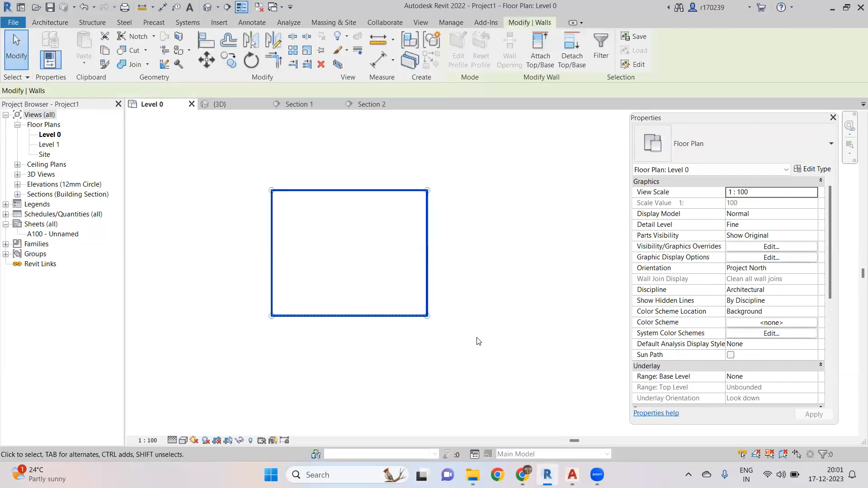
{"action": "key", "text": "b"}
{"action": "key", "text": "x"}
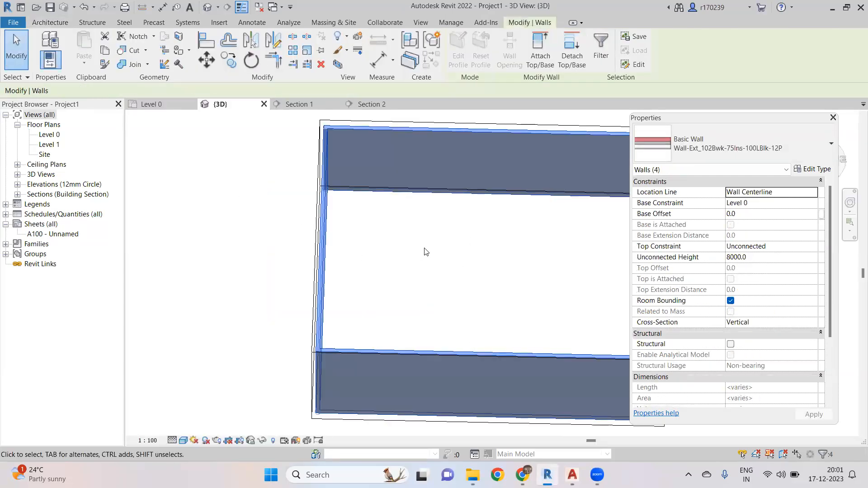
{"action": "scroll", "coordinate": [425, 249], "scroll_direction": "down", "scroll_amount": 5}
{"action": "middle_click_drag", "start_coordinate": [444, 268], "coordinate": [379, 214], "text": "shift"}
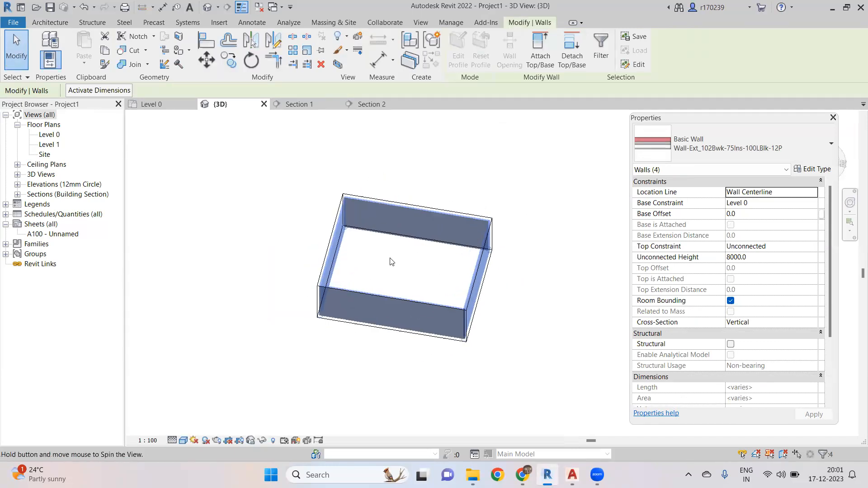
{"action": "left_click", "coordinate": [379, 214]}
- Start a Roof by Footprint in the Level 0 plan and move it to Level 1
{"action": "left_click", "coordinate": [156, 106]}
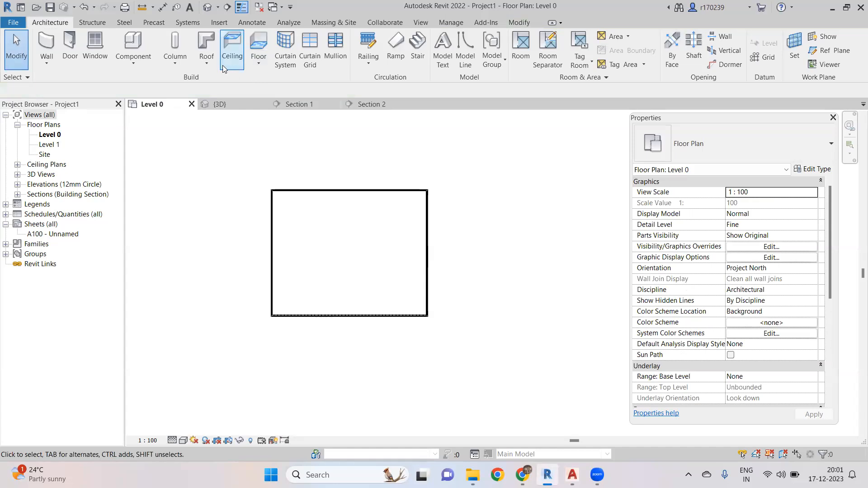
{"action": "left_click", "coordinate": [206, 41]}
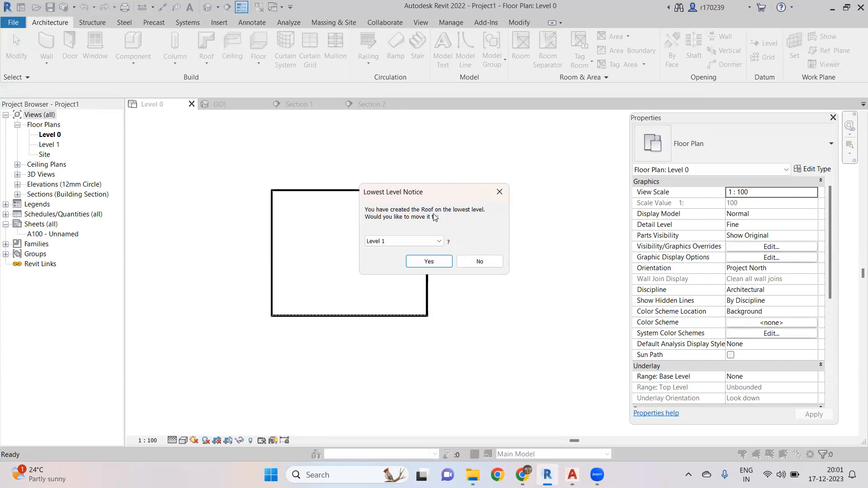
{"action": "left_click", "coordinate": [441, 242]}
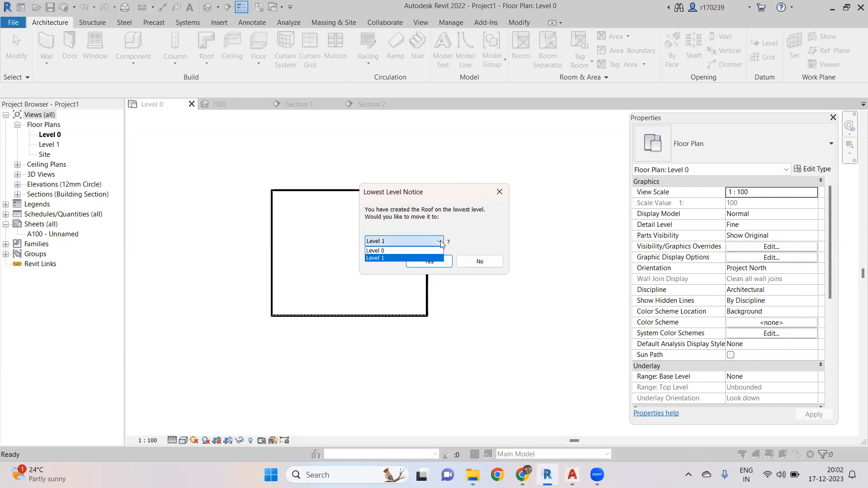
{"action": "left_click", "coordinate": [401, 257]}
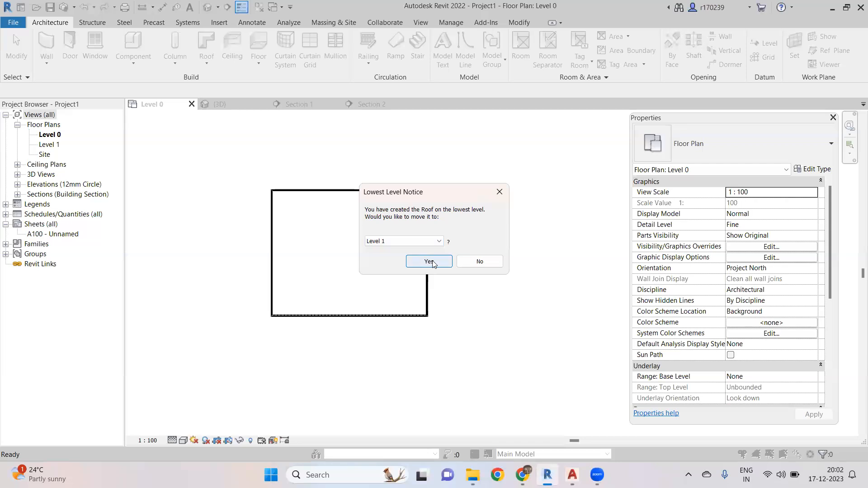
{"action": "left_click", "coordinate": [429, 262]}
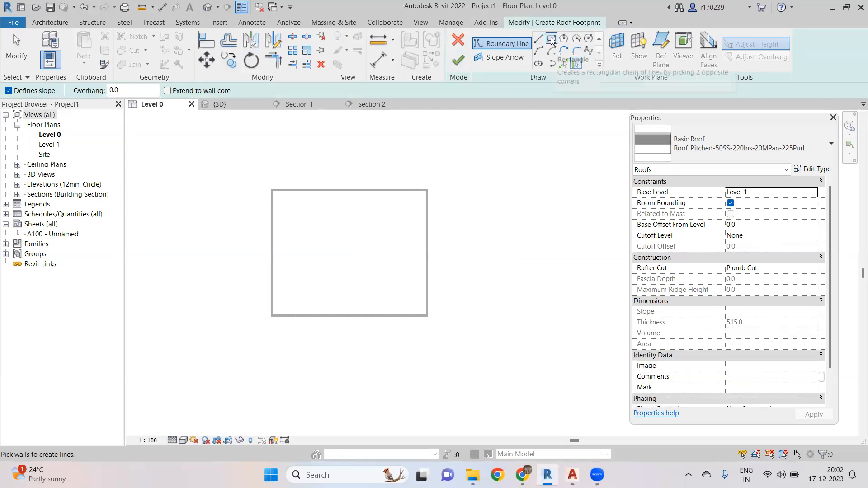
- Sketch a rectangular roof footprint about 34000 by 28000 around the walls
{"action": "left_click", "coordinate": [551, 38]}
{"action": "left_click", "coordinate": [250, 177]}
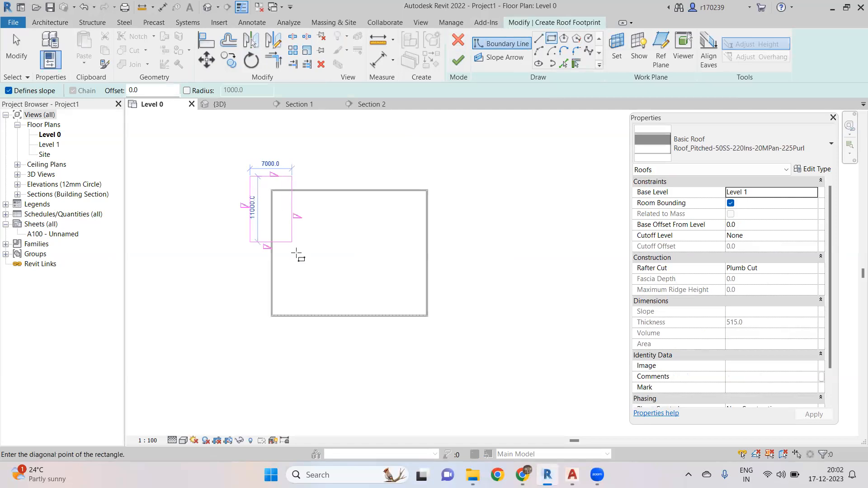
{"action": "left_click", "coordinate": [447, 331]}
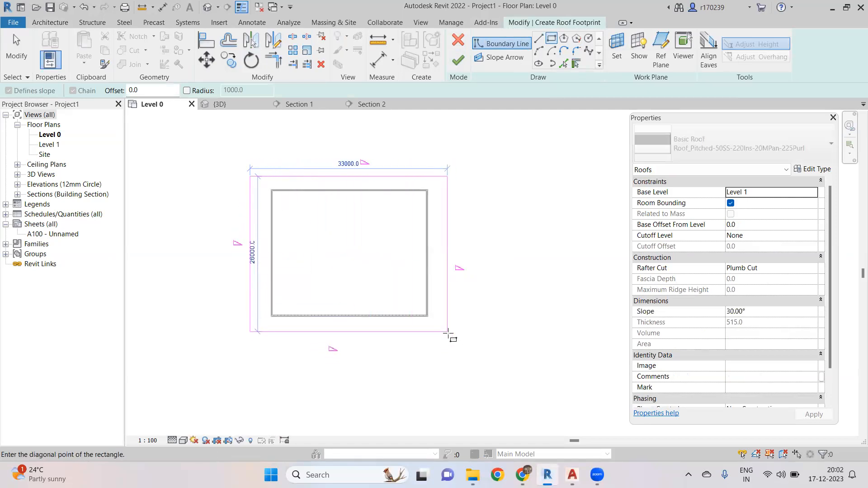
- Finish the roof, attach the highlighted walls to it, and dismiss the save reminder
{"action": "left_click", "coordinate": [457, 61]}
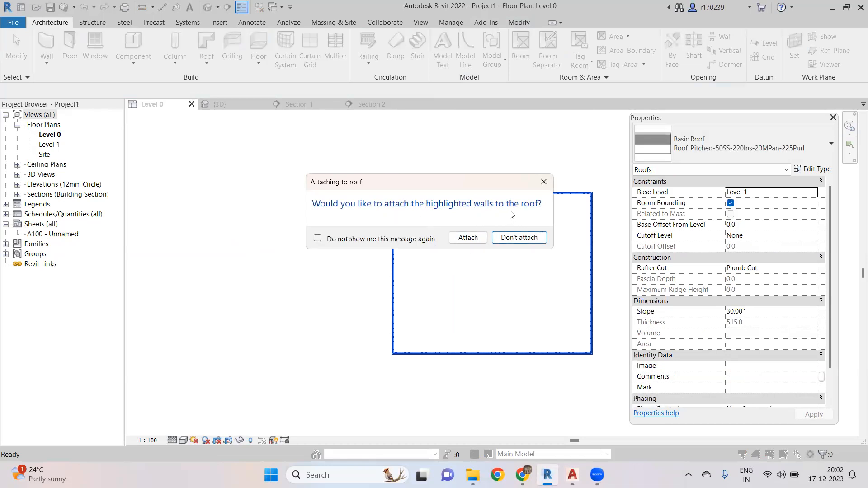
{"action": "left_click", "coordinate": [468, 238]}
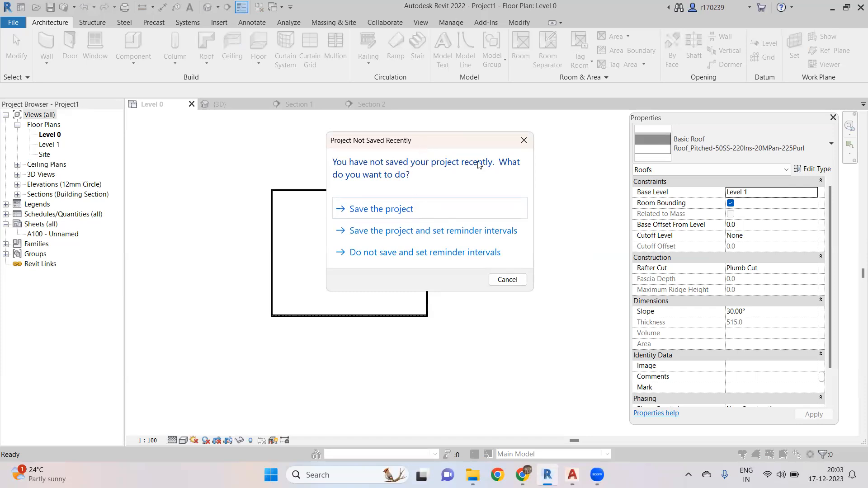
{"action": "left_click", "coordinate": [508, 280]}
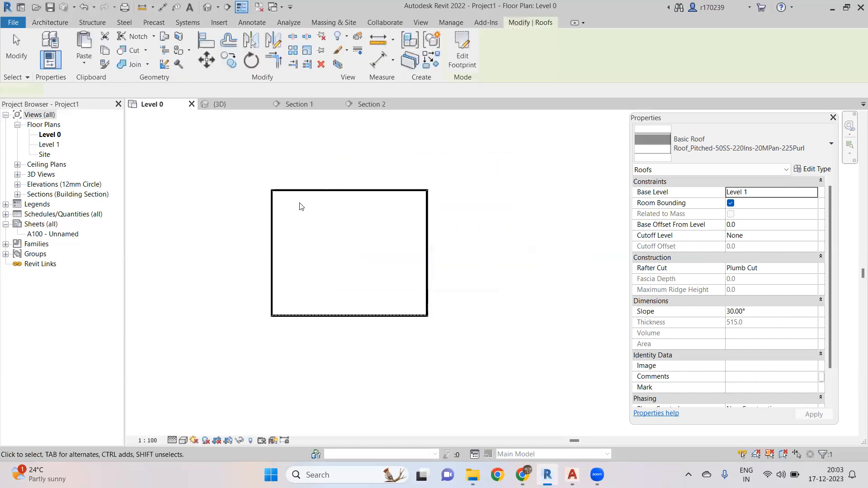
- Open the 3D view and orbit and zoom around the walls and roof inside the section box
{"action": "scroll", "coordinate": [304, 198], "scroll_direction": "down", "scroll_amount": 3}
{"action": "scroll", "coordinate": [318, 208], "scroll_direction": "up", "scroll_amount": 3}
{"action": "left_click_drag", "start_coordinate": [221, 163], "coordinate": [258, 235]}
{"action": "left_click", "coordinate": [220, 104]}
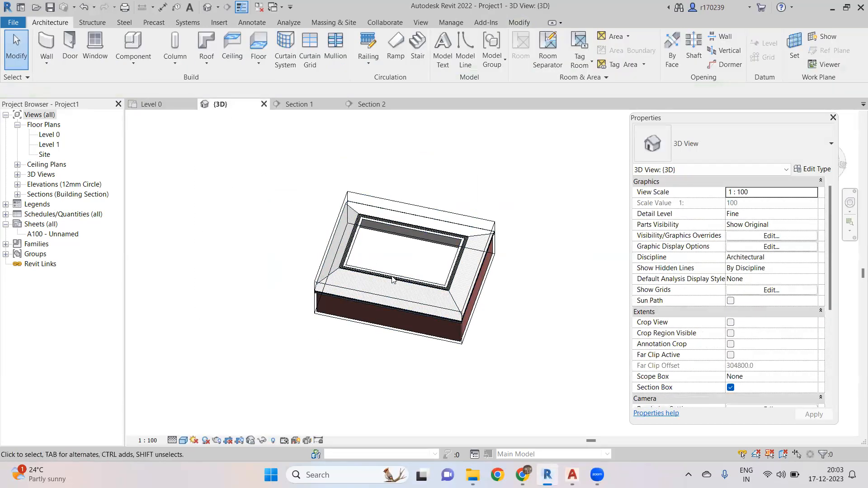
{"action": "middle_click_drag", "start_coordinate": [389, 281], "coordinate": [309, 188], "text": "shift"}
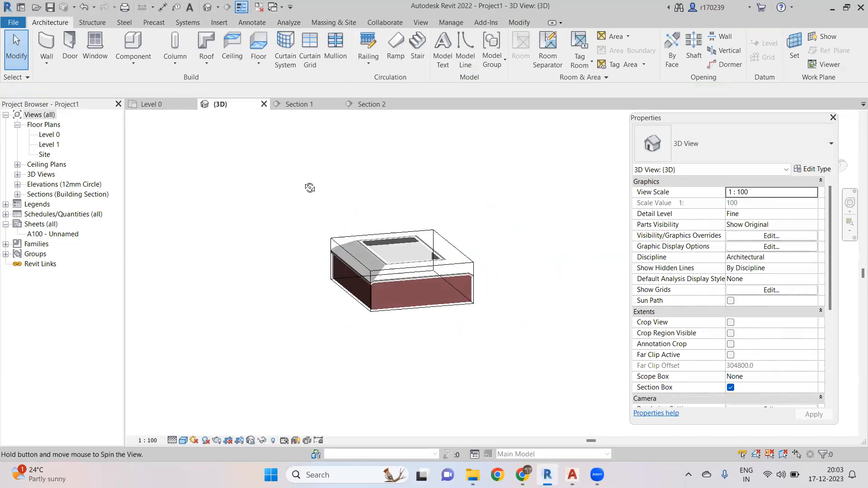
{"action": "left_click", "coordinate": [372, 279]}
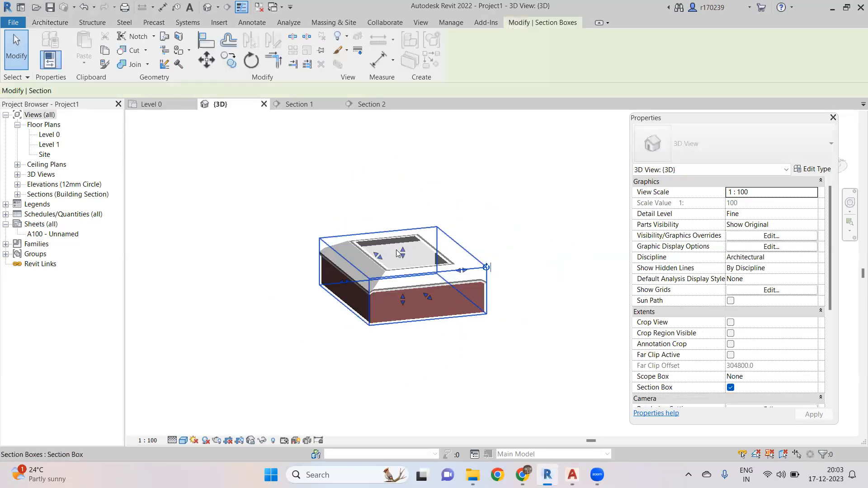
{"action": "scroll", "coordinate": [397, 253], "scroll_direction": "up", "scroll_amount": 4}
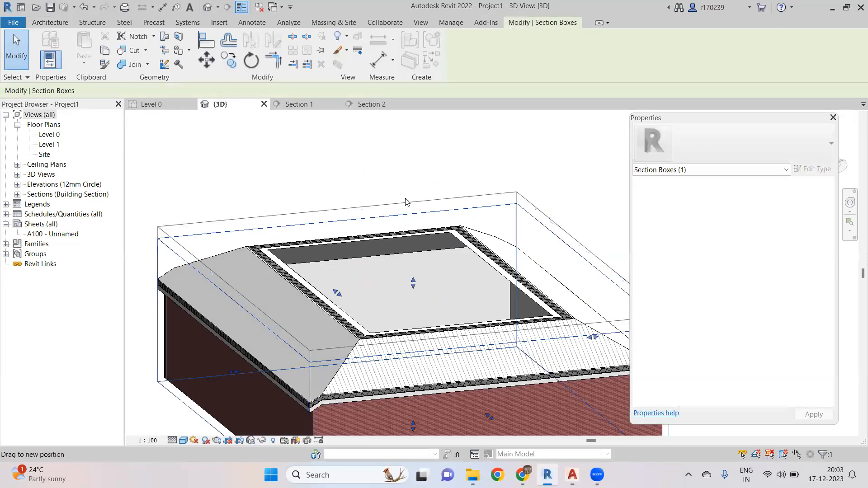
{"action": "scroll", "coordinate": [405, 202], "scroll_direction": "down", "scroll_amount": 8}
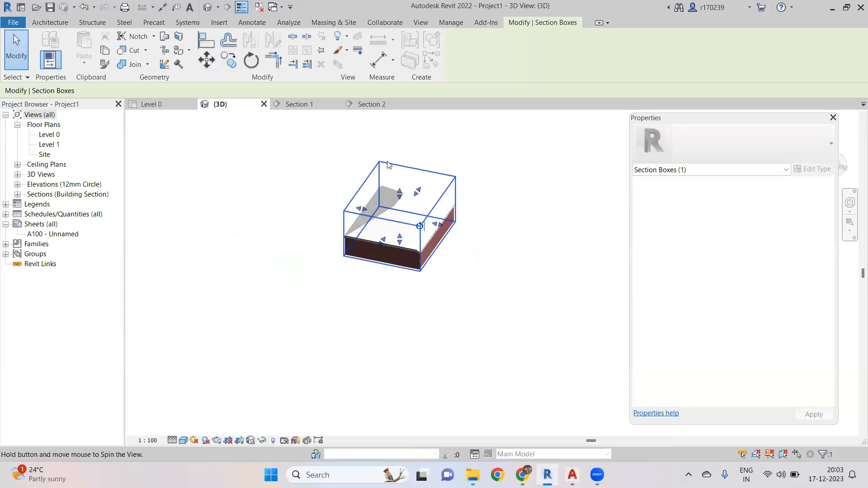
{"action": "scroll", "coordinate": [389, 165], "scroll_direction": "up", "scroll_amount": 3}
{"action": "scroll", "coordinate": [294, 194], "scroll_direction": "down", "scroll_amount": 1}
- Enlarge the section box so the whole roof is shown in the 3D view
{"action": "left_click", "coordinate": [295, 194]}
{"action": "middle_click_drag", "start_coordinate": [331, 142], "coordinate": [340, 158], "text": "shift"}
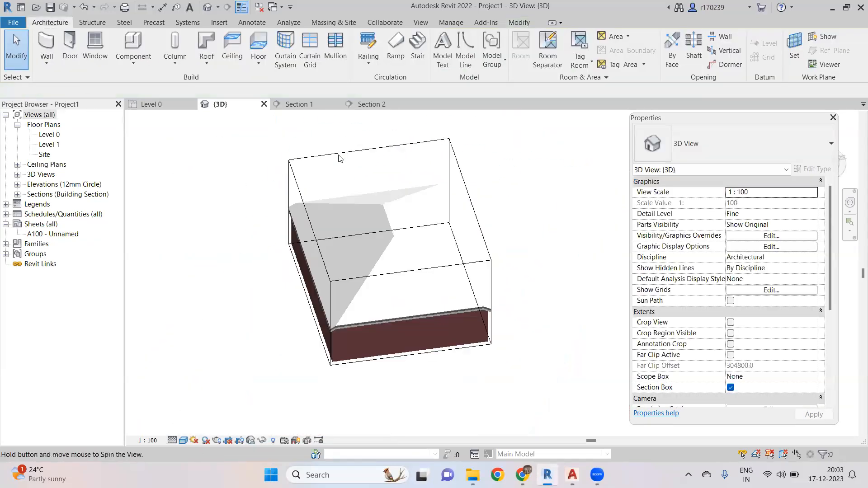
{"action": "left_click", "coordinate": [340, 158]}
{"action": "scroll", "coordinate": [340, 160], "scroll_direction": "down", "scroll_amount": 3}
{"action": "middle_click_drag", "start_coordinate": [332, 206], "coordinate": [409, 261], "text": "shift"}
{"action": "left_click_drag", "start_coordinate": [408, 258], "coordinate": [543, 325]}
{"action": "middle_click_drag", "start_coordinate": [414, 127], "coordinate": [235, 258], "text": "shift"}
{"action": "left_click_drag", "start_coordinate": [454, 252], "coordinate": [544, 207]}
{"action": "scroll", "coordinate": [405, 200], "scroll_direction": "down", "scroll_amount": 3}
{"action": "left_click_drag", "start_coordinate": [375, 227], "coordinate": [326, 229]}
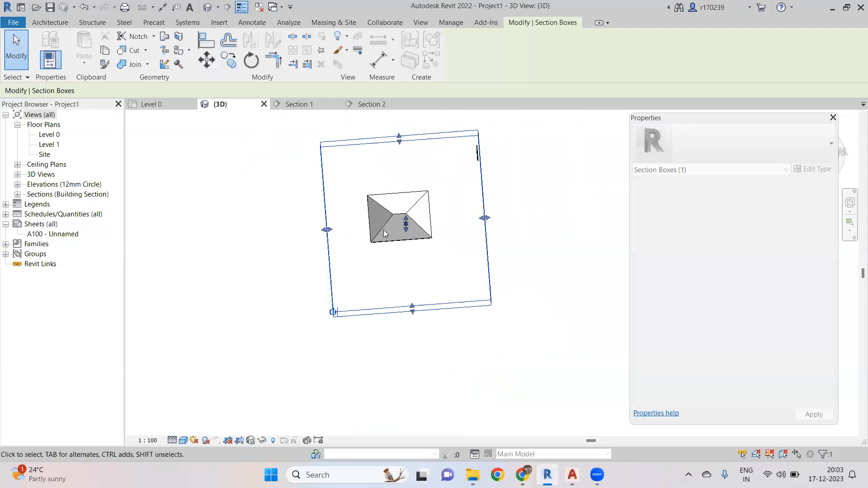
- Orbit and zoom around the hip roof in the 3D view to review it
{"action": "scroll", "coordinate": [389, 229], "scroll_direction": "up", "scroll_amount": 4}
{"action": "middle_click_drag", "start_coordinate": [370, 267], "coordinate": [297, 275], "text": "shift"}
{"action": "scroll", "coordinate": [436, 260], "scroll_direction": "down", "scroll_amount": 3}
{"action": "scroll", "coordinate": [440, 251], "scroll_direction": "up", "scroll_amount": 3}
{"action": "scroll", "coordinate": [410, 236], "scroll_direction": "up", "scroll_amount": 4}
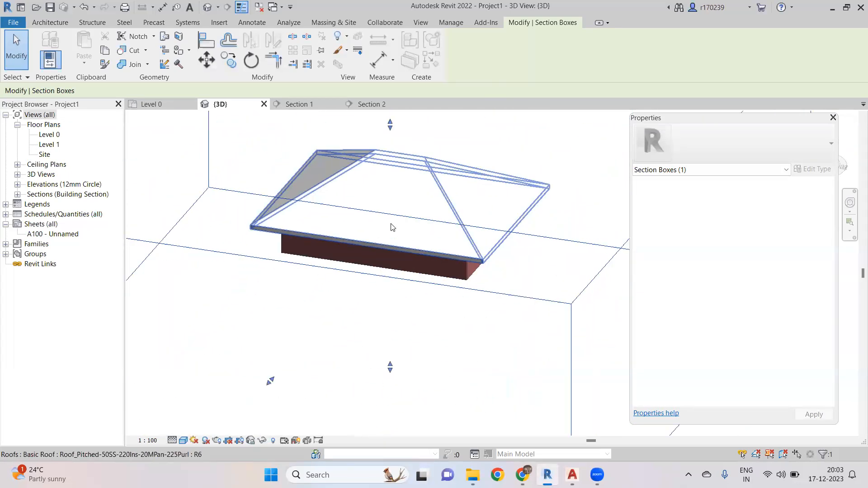
{"action": "scroll", "coordinate": [398, 231], "scroll_direction": "down", "scroll_amount": 3}
{"action": "middle_click_drag", "start_coordinate": [368, 188], "coordinate": [362, 216]}
{"action": "scroll", "coordinate": [360, 215], "scroll_direction": "up", "scroll_amount": 2}
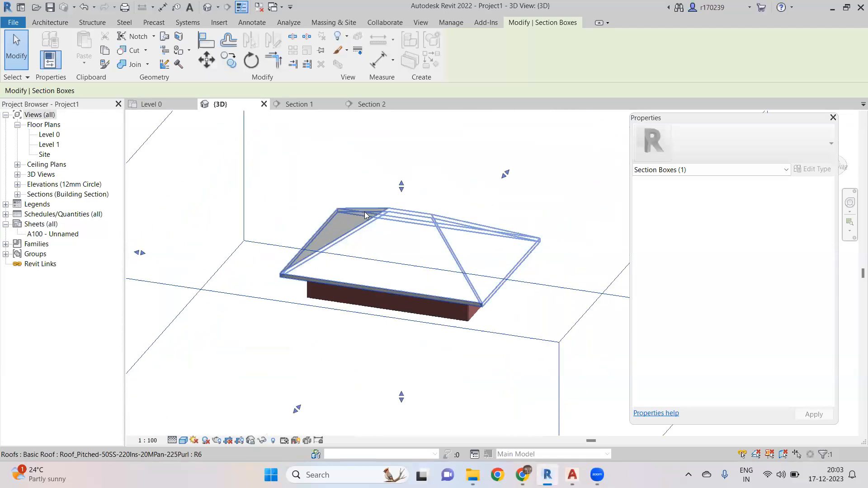
{"action": "left_click", "coordinate": [171, 105]}
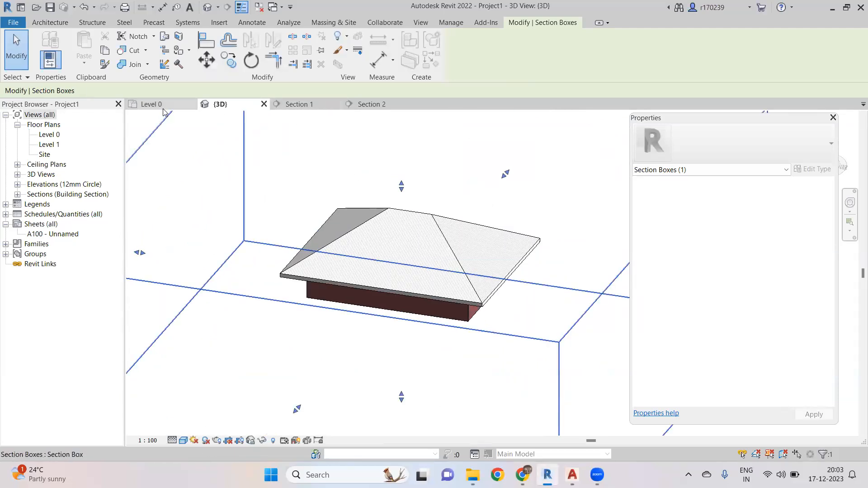
- Switch to the Level 0 plan and place a double flush door at the middle of the south wall
{"action": "scroll", "coordinate": [338, 242], "scroll_direction": "up", "scroll_amount": 1}
{"action": "scroll", "coordinate": [335, 237], "scroll_direction": "down", "scroll_amount": 1}
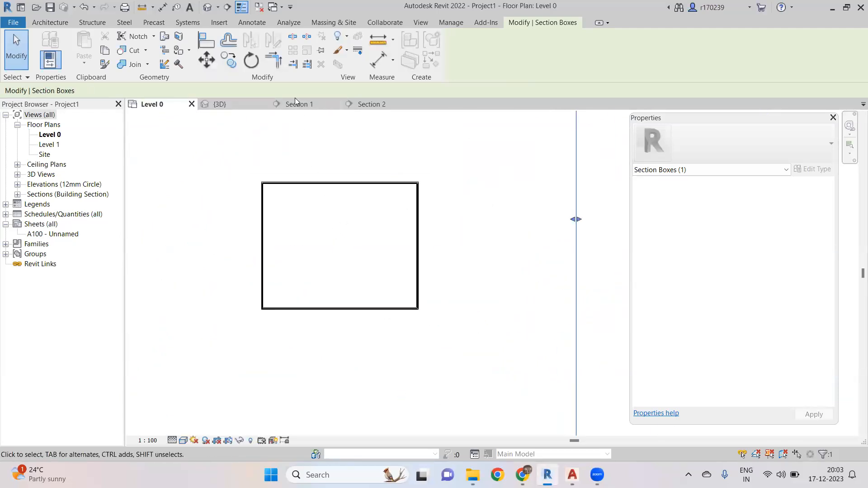
{"action": "left_click", "coordinate": [37, 23]}
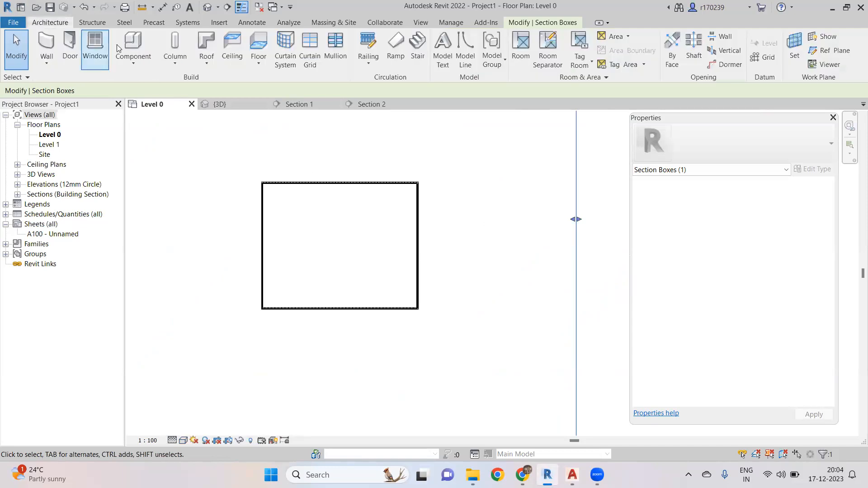
{"action": "left_click", "coordinate": [69, 41]}
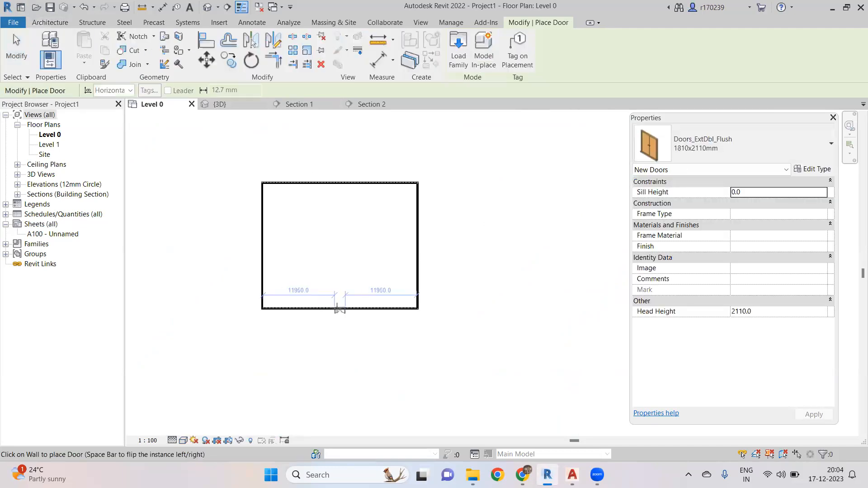
{"action": "left_click", "coordinate": [339, 310]}
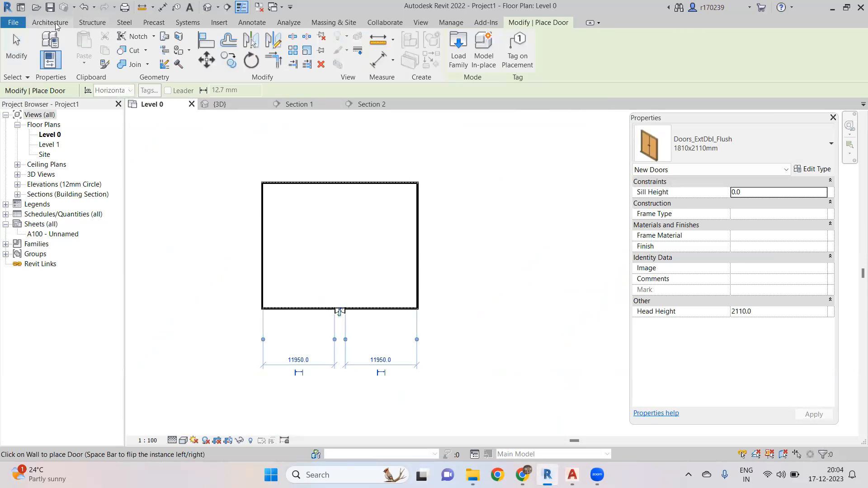
- Place a single plain window on the south wall to the left of the door
{"action": "left_click", "coordinate": [52, 22]}
{"action": "left_click", "coordinate": [91, 42]}
{"action": "scroll", "coordinate": [298, 290], "scroll_direction": "up", "scroll_amount": 3}
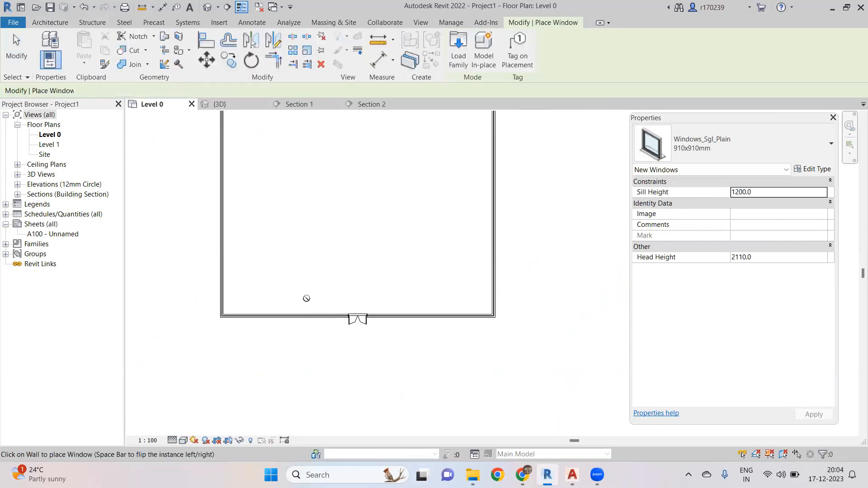
{"action": "left_click", "coordinate": [316, 310]}
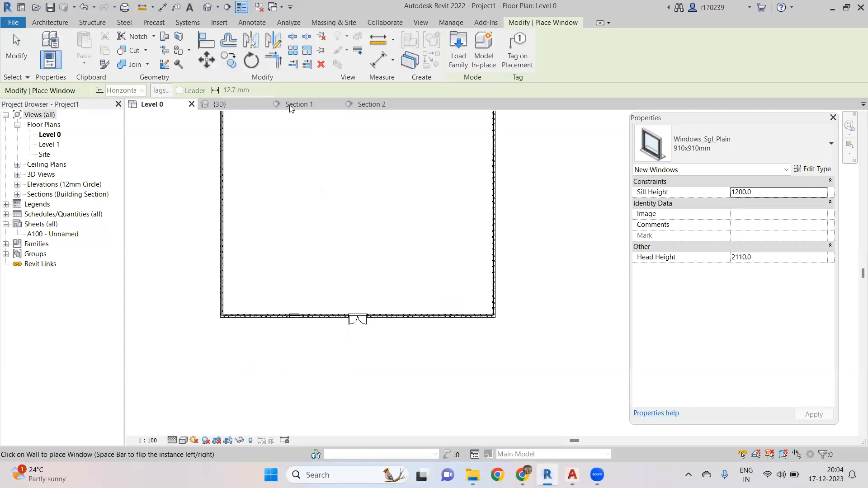
- In the 3D view, place three more double doors along the front and side walls
{"action": "left_click", "coordinate": [219, 104]}
{"action": "middle_click_drag", "start_coordinate": [240, 116], "coordinate": [399, 233], "text": "shift"}
{"action": "key", "text": "Escape"}
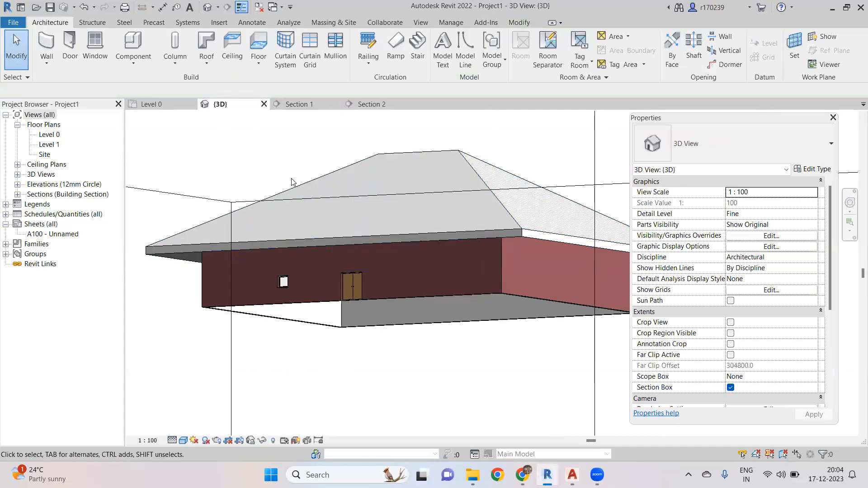
{"action": "left_click", "coordinate": [70, 46]}
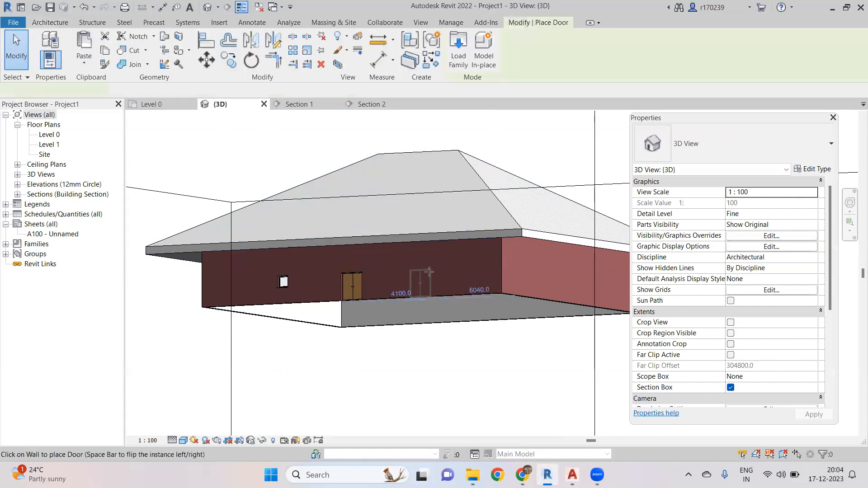
{"action": "left_click", "coordinate": [429, 272]}
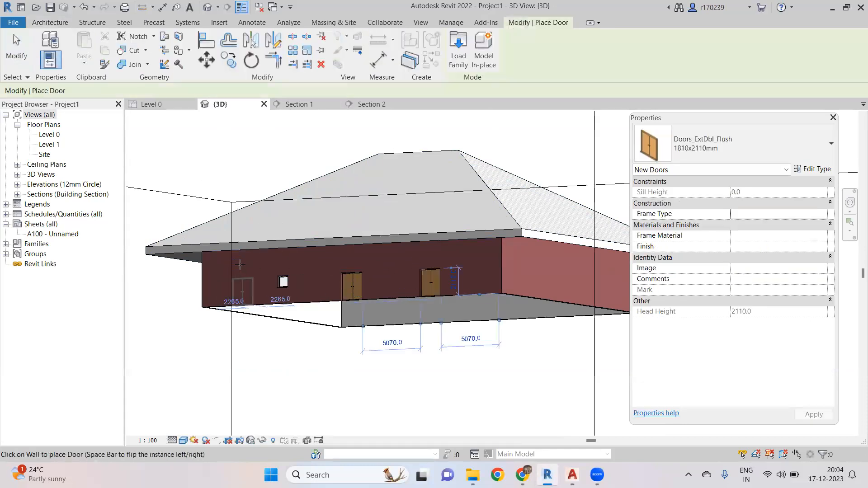
{"action": "left_click", "coordinate": [312, 274]}
{"action": "left_click", "coordinate": [543, 278]}
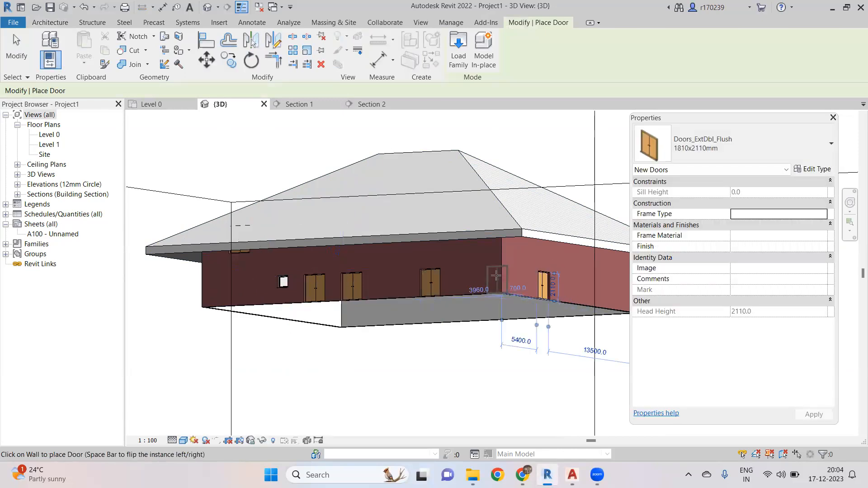
- Place a single plain window on the side wall near the door in the 3D view
{"action": "left_click", "coordinate": [53, 22]}
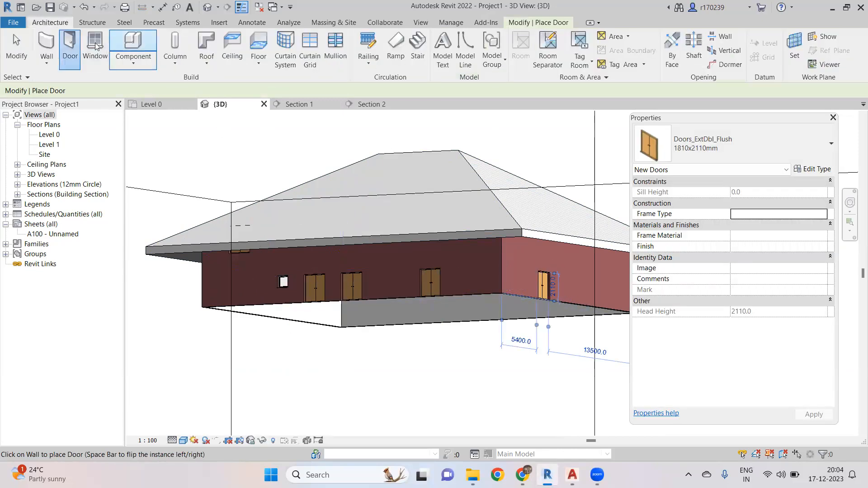
{"action": "left_click", "coordinate": [91, 42]}
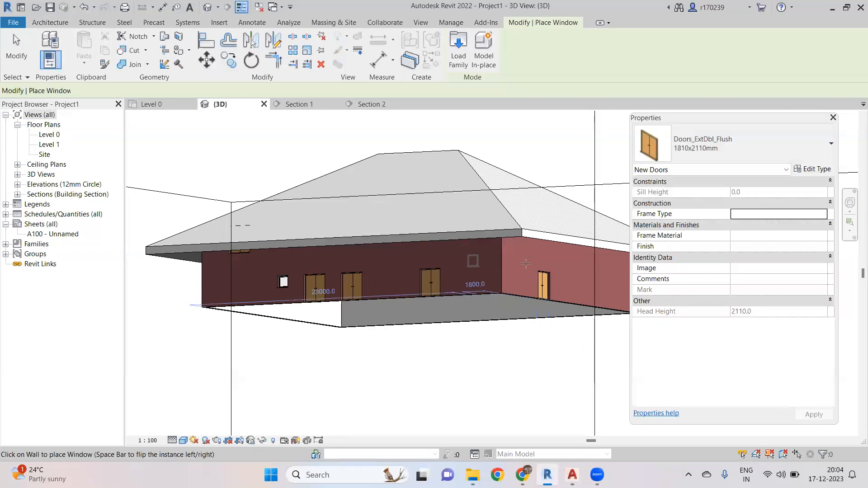
{"action": "mouse_move", "coordinate": [529, 271]}
{"action": "middle_mouse_down", "text": "shift"}
{"action": "mouse_move", "coordinate": [422, 339]}
{"action": "mouse_move", "coordinate": [514, 270]}
{"action": "middle_mouse_up", "text": "shift"}
{"action": "scroll", "coordinate": [514, 270], "scroll_direction": "up", "scroll_amount": 5}
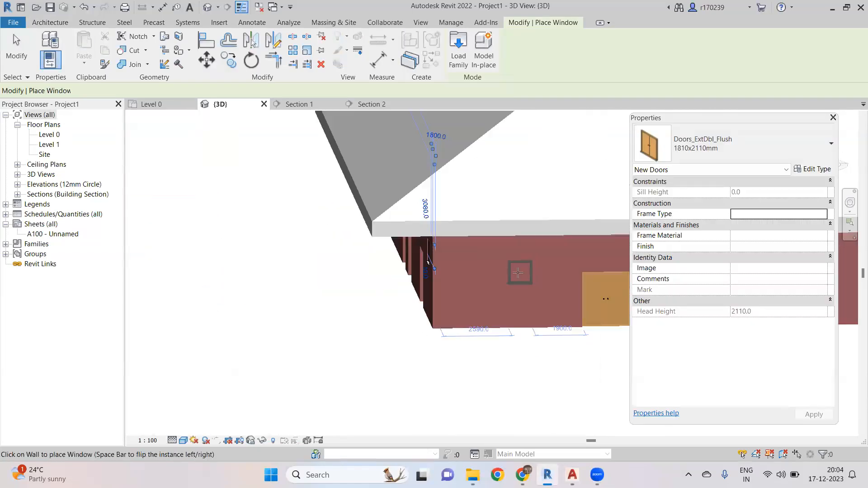
{"action": "left_click", "coordinate": [505, 327]}
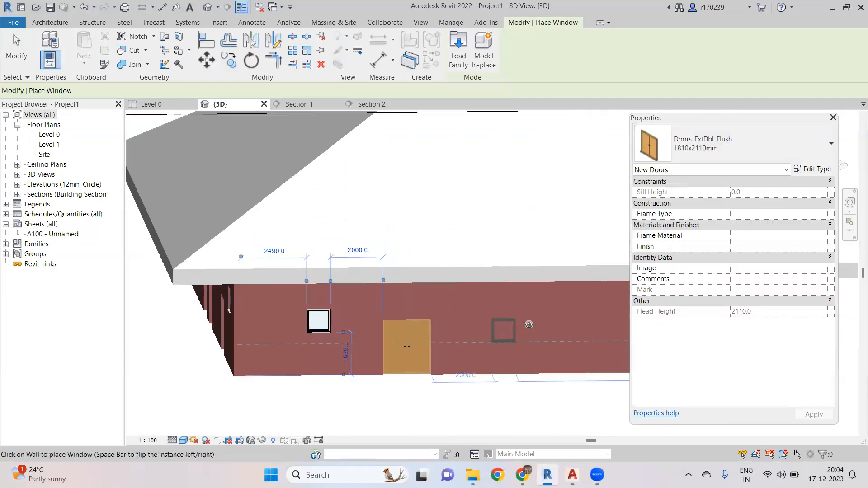
{"action": "scroll", "coordinate": [503, 332], "scroll_direction": "down", "scroll_amount": 4}
{"action": "middle_click_drag", "start_coordinate": [499, 340], "coordinate": [475, 314], "text": "shift"}
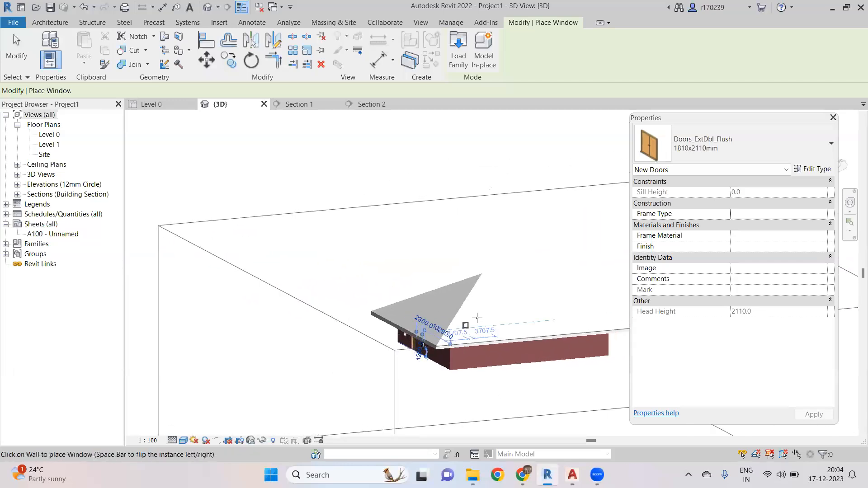
{"action": "scroll", "coordinate": [475, 312], "scroll_direction": "up", "scroll_amount": 4}
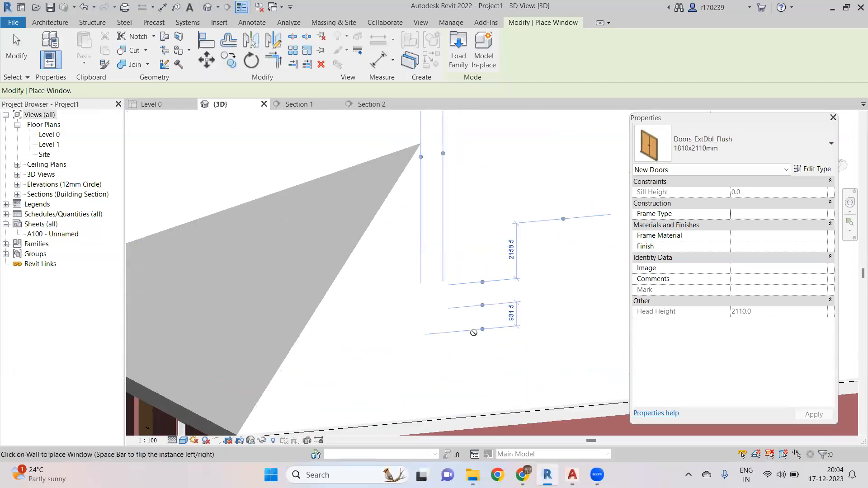
{"action": "scroll", "coordinate": [434, 313], "scroll_direction": "down", "scroll_amount": 5}
{"action": "key", "text": "Escape"}
{"action": "scroll", "coordinate": [432, 310], "scroll_direction": "down", "scroll_amount": 3}
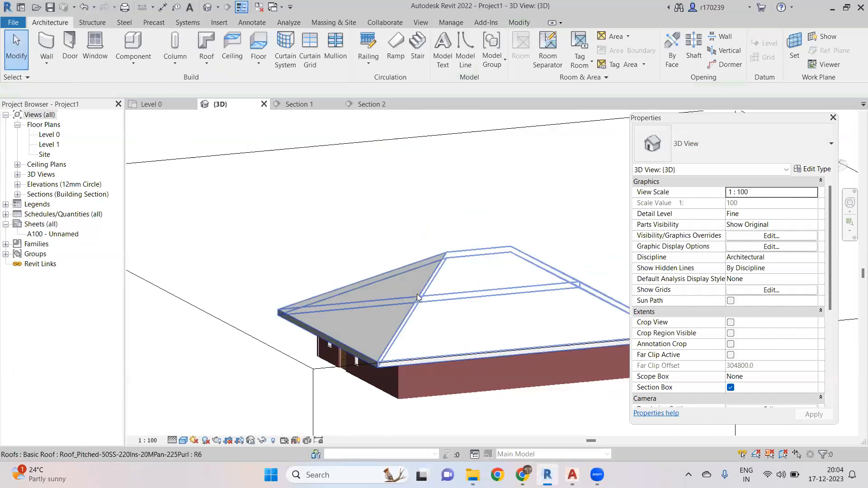
- Select the roof, set its slope to 0°, and delete the door instance that cuts nothing
{"action": "left_click", "coordinate": [437, 285]}
{"action": "scroll", "coordinate": [443, 267], "scroll_direction": "down", "scroll_amount": 2}
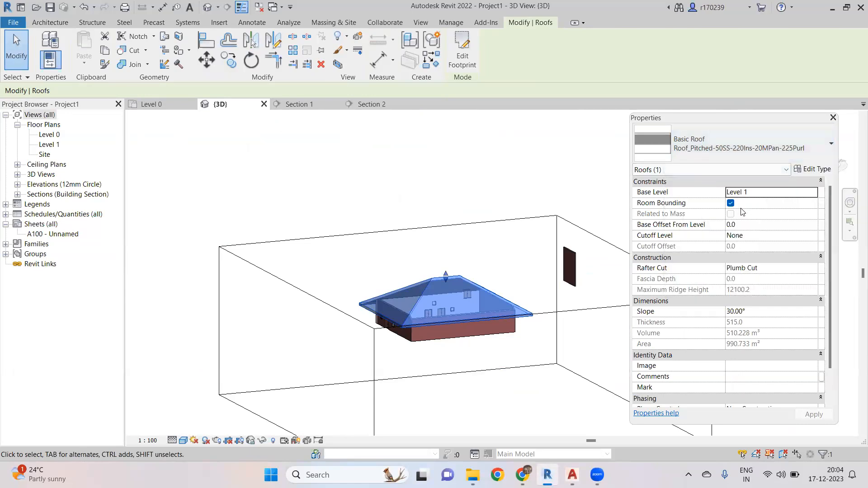
{"action": "scroll", "coordinate": [738, 279], "scroll_direction": "down", "scroll_amount": 1}
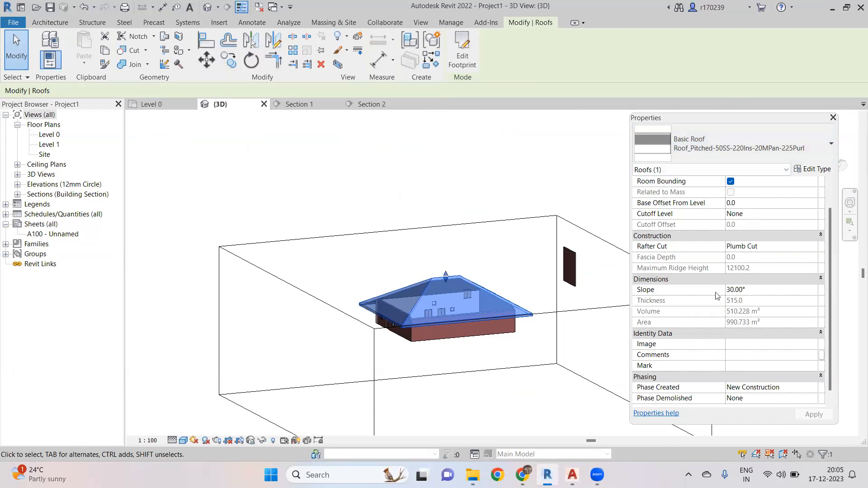
{"action": "left_click", "coordinate": [760, 292]}
{"action": "left_click_drag", "start_coordinate": [760, 294], "coordinate": [705, 303]}
{"action": "type", "text": "45"}
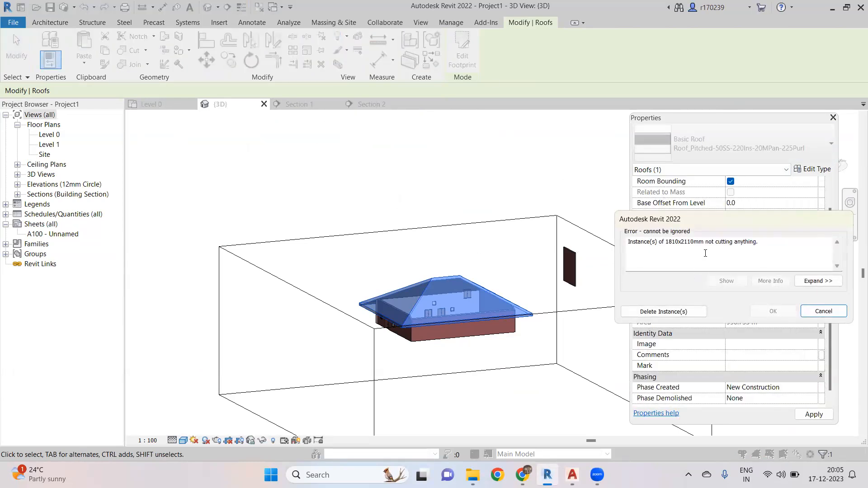
{"action": "left_click", "coordinate": [664, 311]}
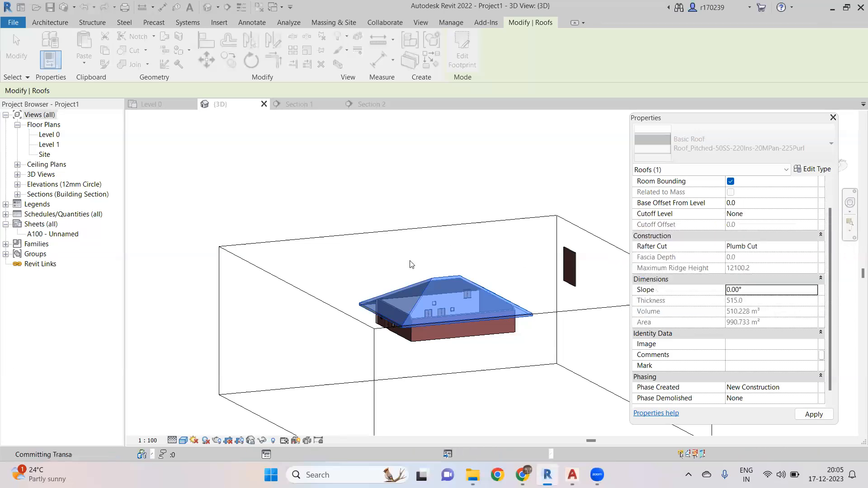
{"action": "left_click", "coordinate": [424, 266]}
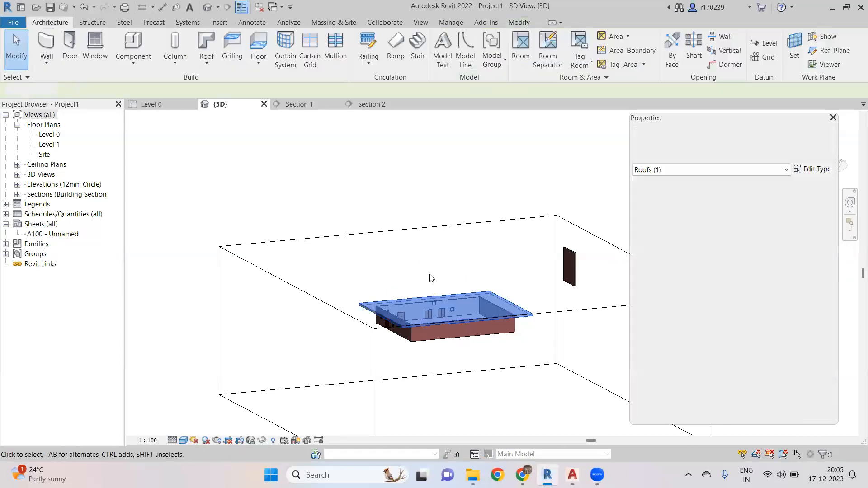
- Orbit and zoom around the flat roof and walls in the 3D view to review them
{"action": "scroll", "coordinate": [421, 326], "scroll_direction": "up", "scroll_amount": 3}
{"action": "left_click", "coordinate": [348, 310]}
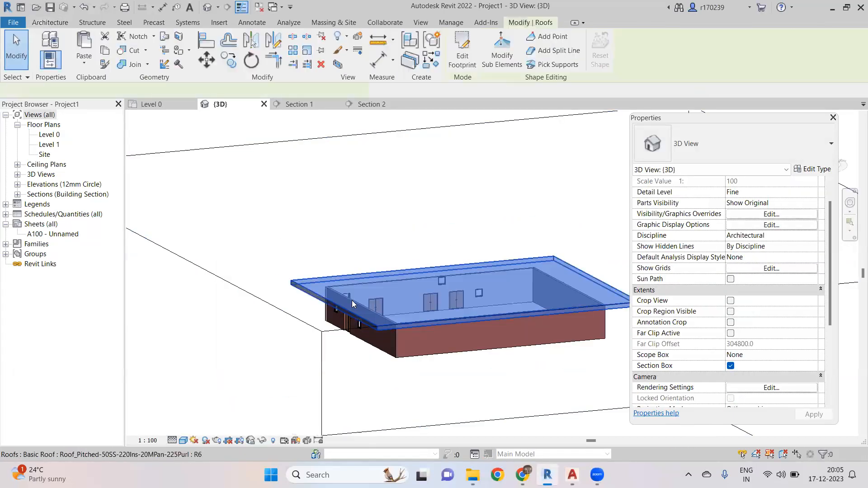
{"action": "scroll", "coordinate": [347, 267], "scroll_direction": "down", "scroll_amount": 3}
{"action": "middle_click_drag", "start_coordinate": [347, 267], "coordinate": [508, 288], "text": "shift"}
{"action": "scroll", "coordinate": [468, 326], "scroll_direction": "up", "scroll_amount": 4}
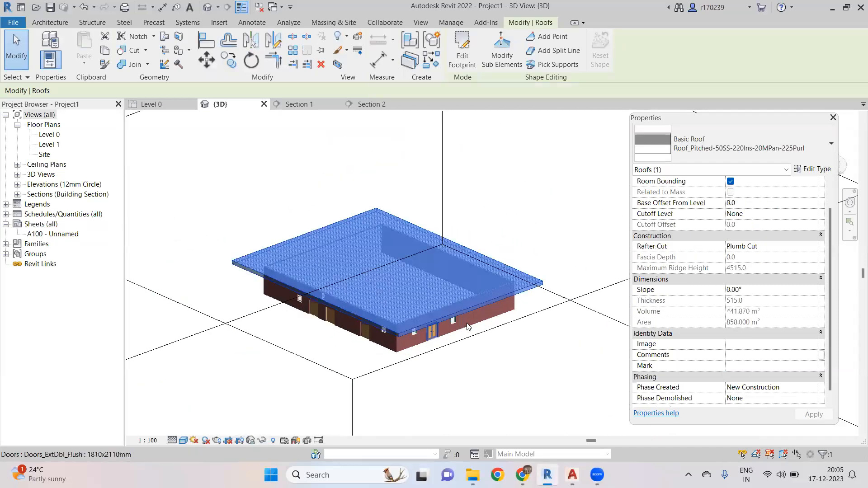
{"action": "scroll", "coordinate": [471, 335], "scroll_direction": "down", "scroll_amount": 3}
{"action": "middle_click_drag", "start_coordinate": [496, 248], "coordinate": [442, 344], "text": "shift"}
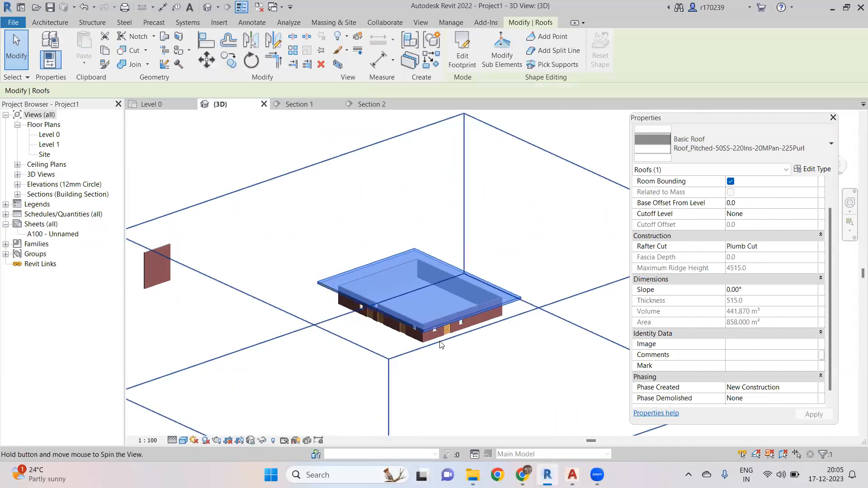
{"action": "scroll", "coordinate": [442, 344], "scroll_direction": "up", "scroll_amount": 3}
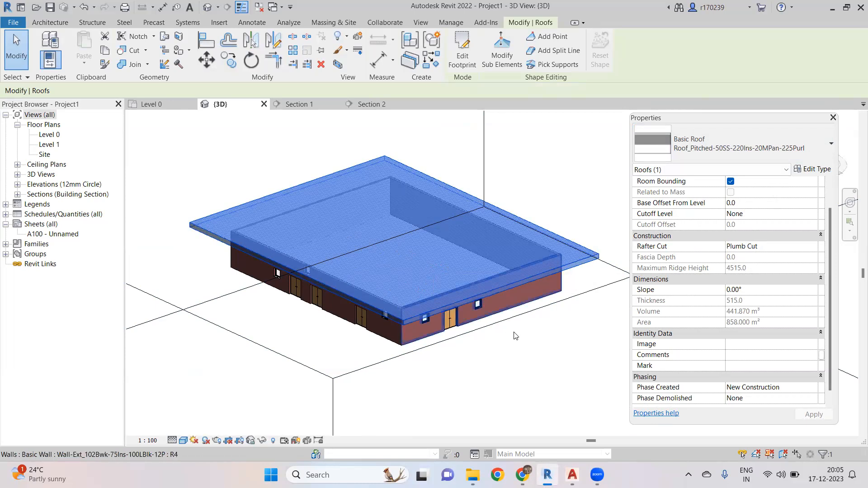
{"action": "scroll", "coordinate": [510, 323], "scroll_direction": "down", "scroll_amount": 4}
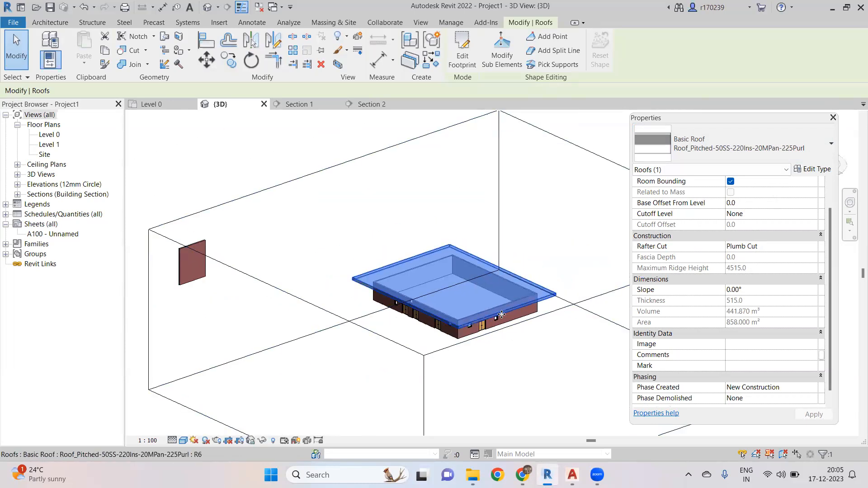
{"action": "scroll", "coordinate": [485, 346], "scroll_direction": "up", "scroll_amount": 3}
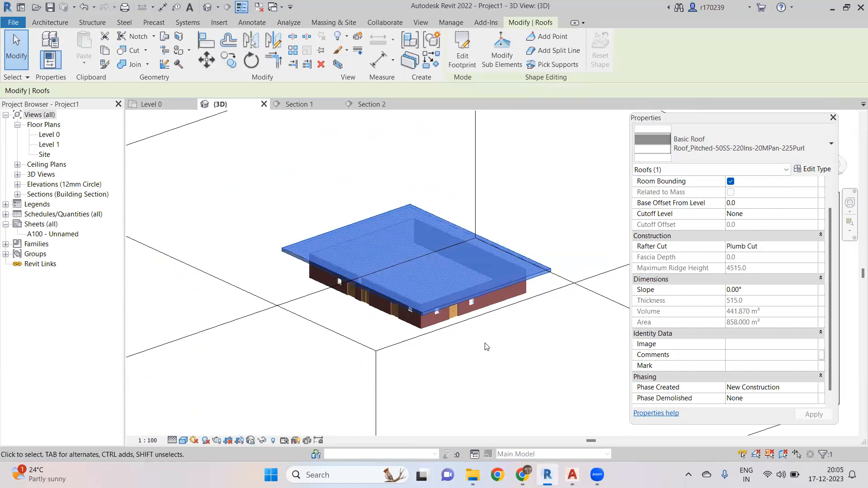
{"action": "left_click", "coordinate": [485, 347]}
{"action": "scroll", "coordinate": [425, 311], "scroll_direction": "up", "scroll_amount": 3}
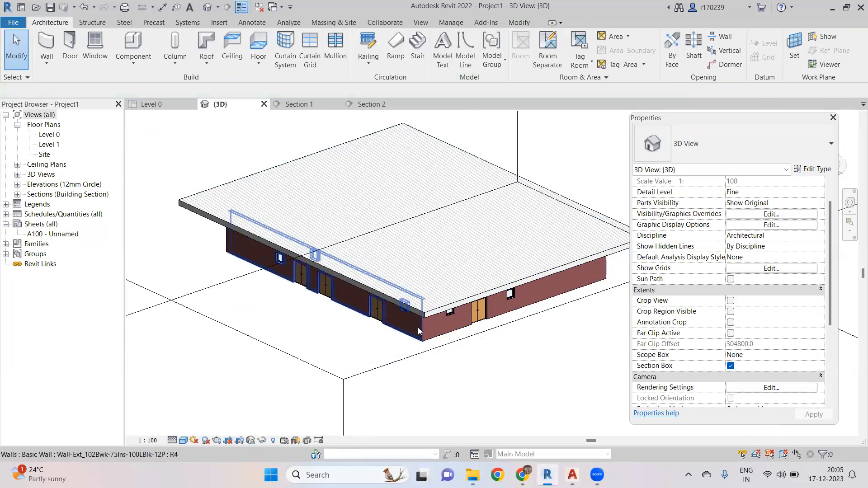
{"action": "scroll", "coordinate": [409, 322], "scroll_direction": "up", "scroll_amount": 3}
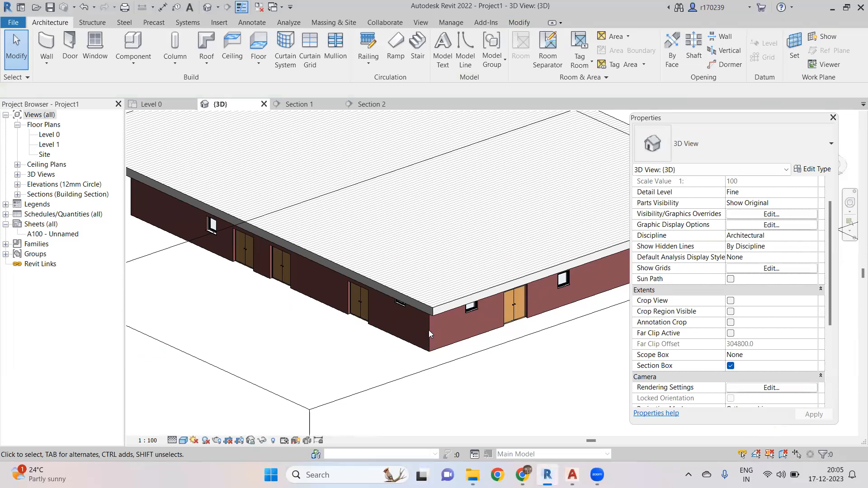
{"action": "scroll", "coordinate": [429, 330], "scroll_direction": "down", "scroll_amount": 6}
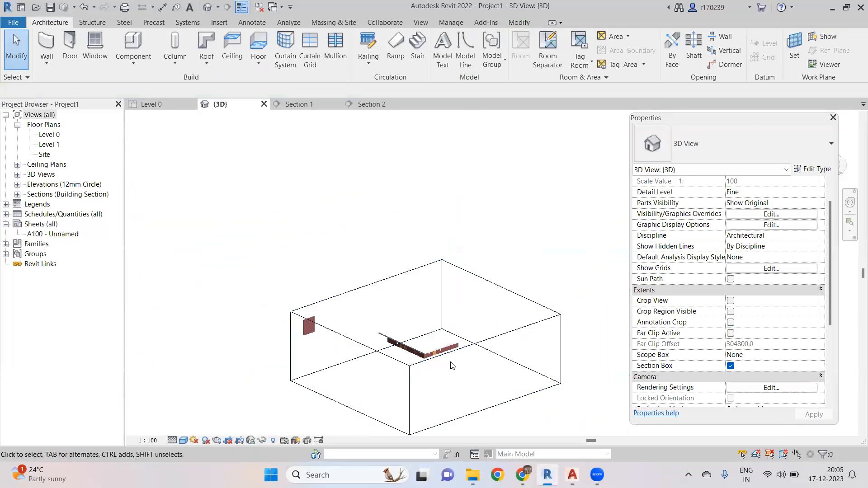
- Select the section box and orbit and zoom to view the building inside it
{"action": "middle_click_drag", "start_coordinate": [451, 366], "coordinate": [450, 340], "text": "shift"}
{"action": "left_click", "coordinate": [452, 380]}
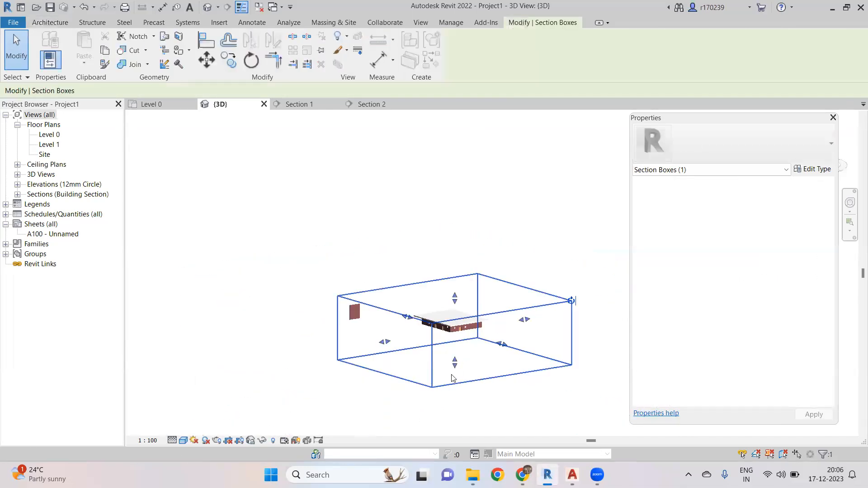
{"action": "scroll", "coordinate": [454, 353], "scroll_direction": "up", "scroll_amount": 4}
{"action": "middle_click_drag", "start_coordinate": [460, 317], "coordinate": [436, 340], "text": "shift"}
{"action": "scroll", "coordinate": [458, 319], "scroll_direction": "up", "scroll_amount": 3}
{"action": "scroll", "coordinate": [458, 319], "scroll_direction": "down", "scroll_amount": 2}
{"action": "scroll", "coordinate": [436, 343], "scroll_direction": "up", "scroll_amount": 3}
{"action": "scroll", "coordinate": [436, 344], "scroll_direction": "down", "scroll_amount": 2}
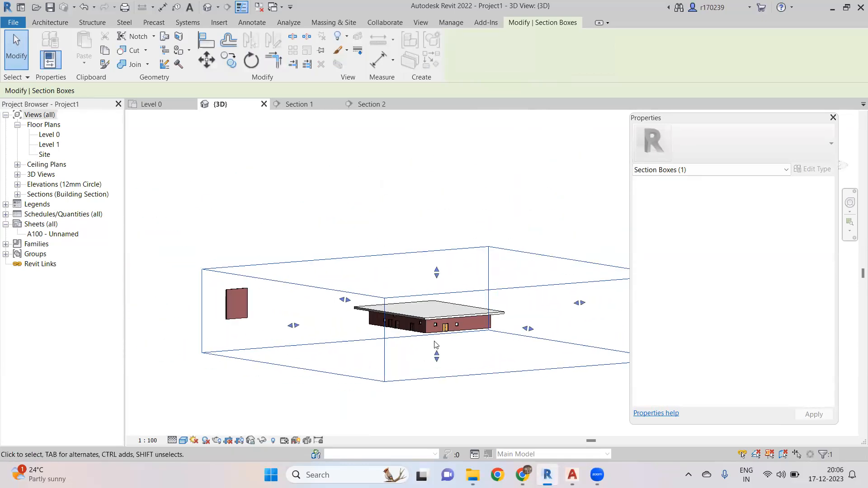
{"action": "scroll", "coordinate": [435, 339], "scroll_direction": "up", "scroll_amount": 3}
{"action": "scroll", "coordinate": [438, 338], "scroll_direction": "down", "scroll_amount": 3}
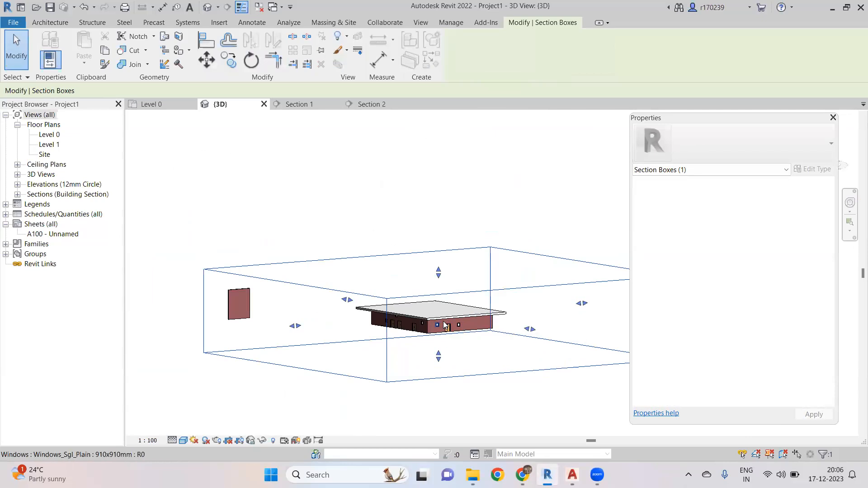
{"action": "scroll", "coordinate": [445, 325], "scroll_direction": "up", "scroll_amount": 4}
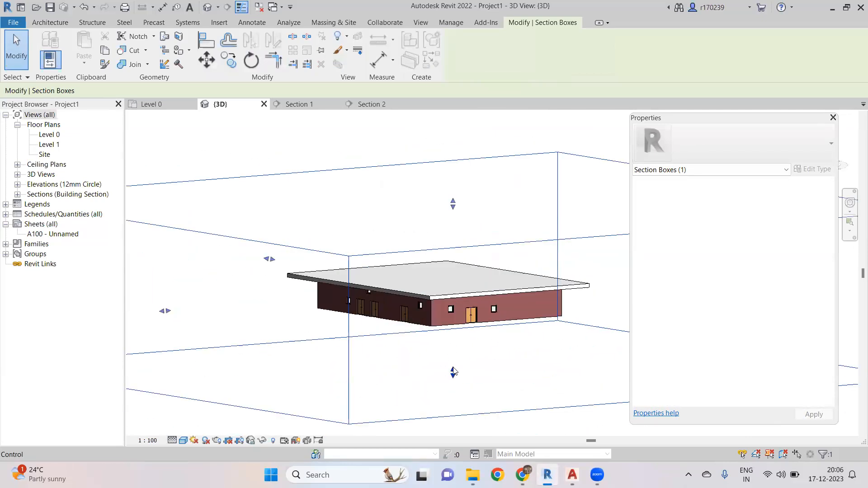
- Orbit, pan and zoom around the section box and building in the 3D view to review them
{"action": "scroll", "coordinate": [454, 372], "scroll_direction": "down", "scroll_amount": 2}
{"action": "mouse_move", "coordinate": [453, 357]}
{"action": "middle_mouse_down", "text": "shift"}
{"action": "mouse_move", "coordinate": [481, 356]}
{"action": "mouse_move", "coordinate": [490, 345]}
{"action": "mouse_move", "coordinate": [454, 346]}
{"action": "middle_mouse_up", "text": "shift"}
{"action": "scroll", "coordinate": [452, 348], "scroll_direction": "up", "scroll_amount": 4}
{"action": "left_click_drag", "start_coordinate": [454, 334], "coordinate": [455, 335]}
{"action": "scroll", "coordinate": [435, 338], "scroll_direction": "down", "scroll_amount": 4}
{"action": "middle_click_drag", "start_coordinate": [436, 339], "coordinate": [462, 382], "text": "shift"}
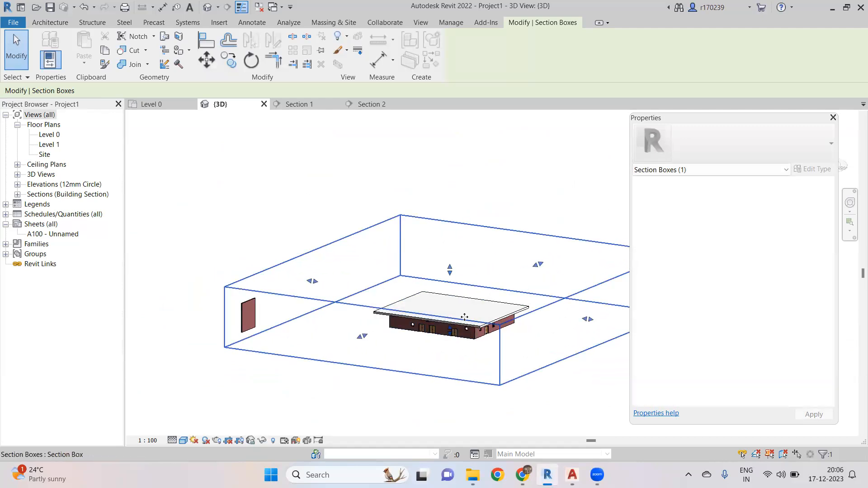
{"action": "middle_click_drag", "start_coordinate": [447, 293], "coordinate": [418, 293]}
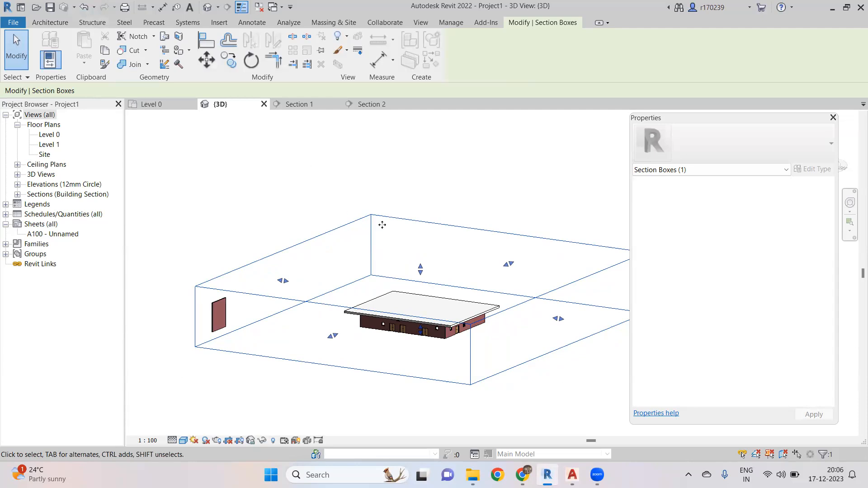
{"action": "scroll", "coordinate": [379, 246], "scroll_direction": "down", "scroll_amount": 3}
{"action": "scroll", "coordinate": [398, 289], "scroll_direction": "up", "scroll_amount": 1}
{"action": "scroll", "coordinate": [398, 289], "scroll_direction": "up", "scroll_amount": 4}
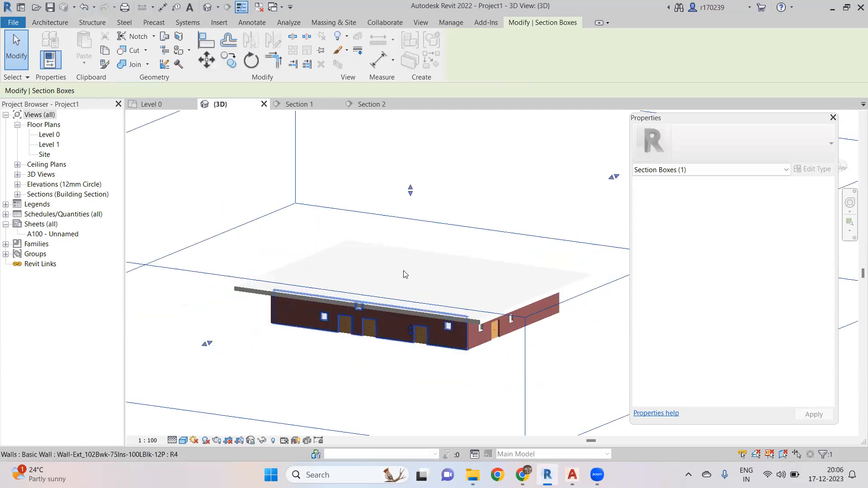
{"action": "scroll", "coordinate": [399, 272], "scroll_direction": "down", "scroll_amount": 3}
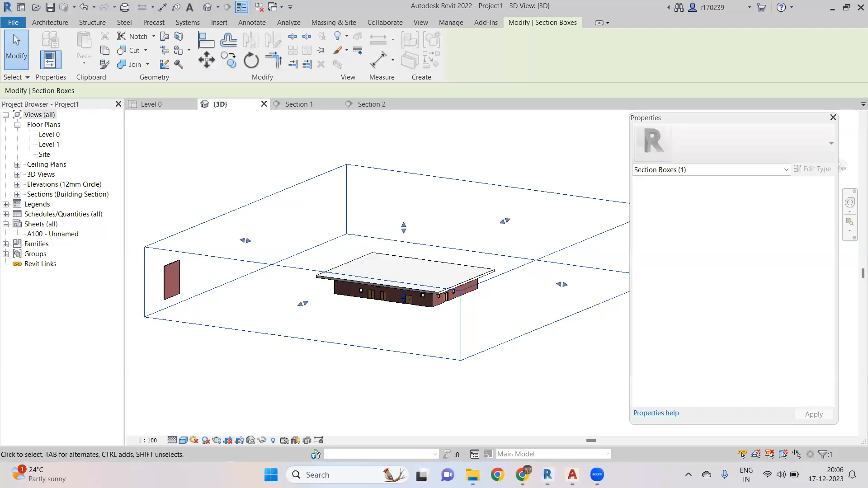
- Switch to AutoCAD and examine the 2BHK house plan drawing and its AA' and BB' sections
{"action": "key", "text": "alt+Tab"}
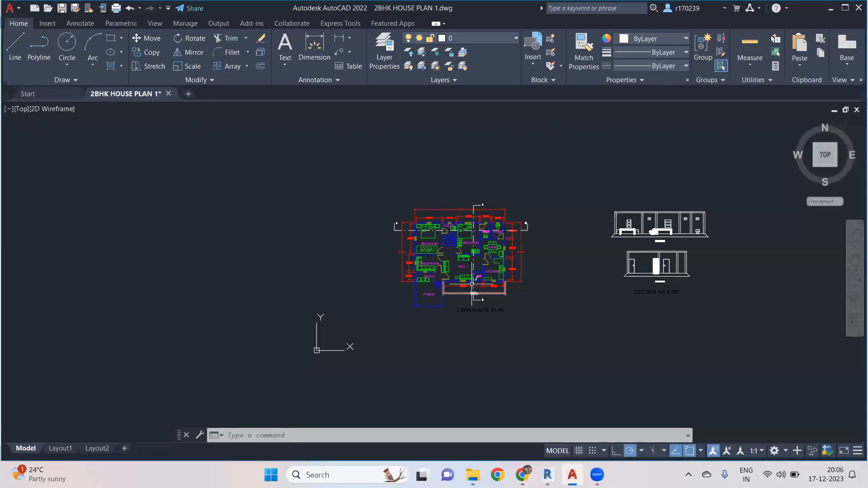
{"action": "scroll", "coordinate": [466, 267], "scroll_direction": "up", "scroll_amount": 4}
{"action": "middle_click_drag", "start_coordinate": [462, 253], "coordinate": [361, 320]}
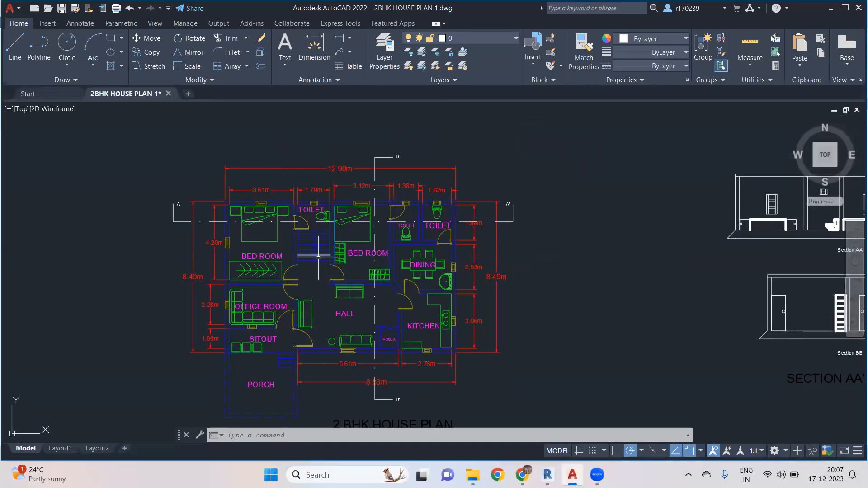
{"action": "middle_click_drag", "start_coordinate": [318, 258], "coordinate": [320, 242]}
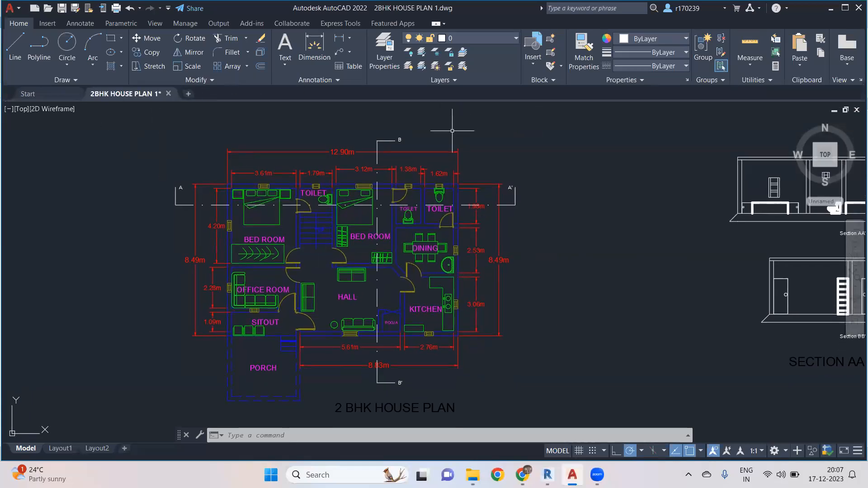
{"action": "scroll", "coordinate": [272, 175], "scroll_direction": "up", "scroll_amount": 7}
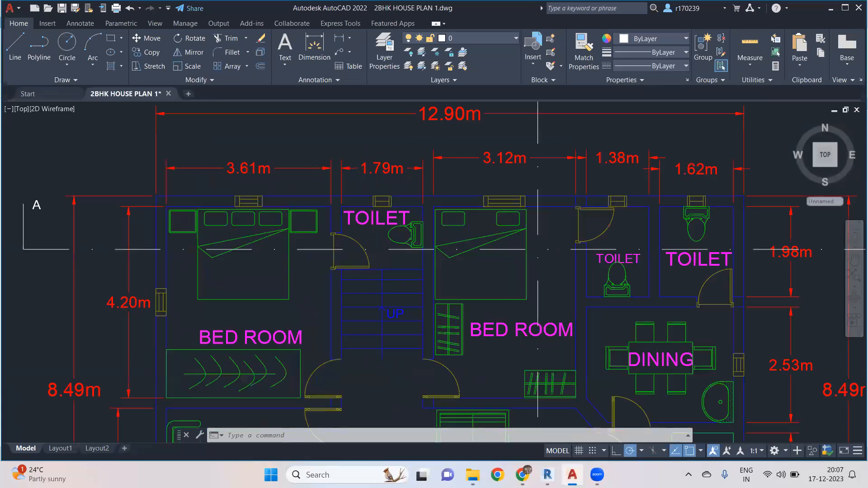
{"action": "scroll", "coordinate": [194, 312], "scroll_direction": "down", "scroll_amount": 2}
{"action": "scroll", "coordinate": [262, 271], "scroll_direction": "down", "scroll_amount": 5}
{"action": "middle_click_drag", "start_coordinate": [360, 285], "coordinate": [379, 208]}
{"action": "scroll", "coordinate": [449, 220], "scroll_direction": "down", "scroll_amount": 2}
{"action": "middle_click_drag", "start_coordinate": [439, 224], "coordinate": [436, 152]}
{"action": "middle_click_drag", "start_coordinate": [457, 190], "coordinate": [467, 253]}
{"action": "scroll", "coordinate": [445, 247], "scroll_direction": "down", "scroll_amount": 2}
{"action": "scroll", "coordinate": [280, 222], "scroll_direction": "up", "scroll_amount": 6}
{"action": "middle_click_drag", "start_coordinate": [423, 236], "coordinate": [145, 238]}
{"action": "scroll", "coordinate": [186, 224], "scroll_direction": "down", "scroll_amount": 4}
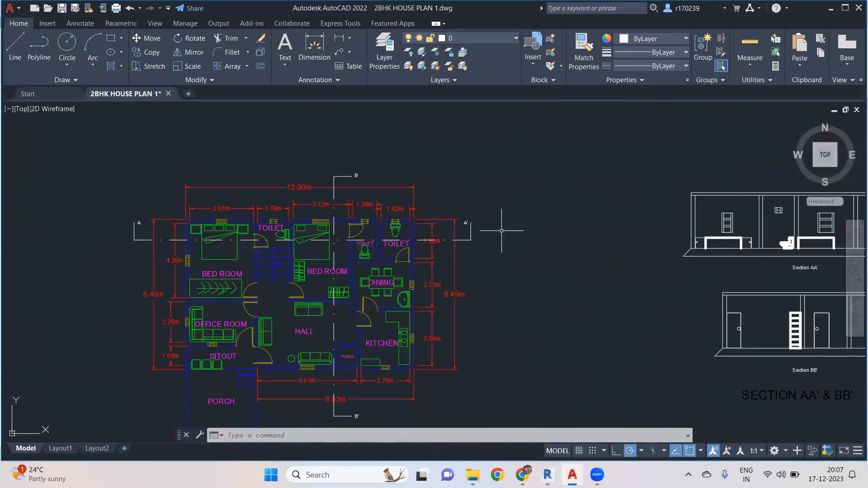
{"action": "middle_click_drag", "start_coordinate": [500, 232], "coordinate": [373, 238]}
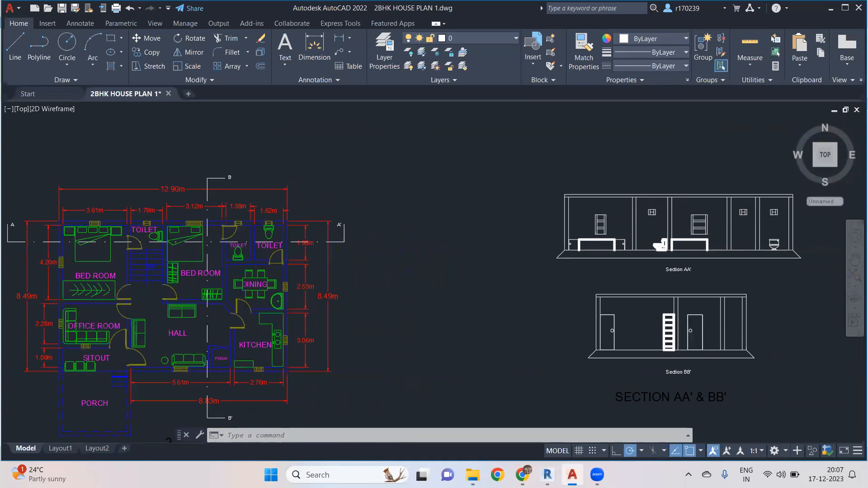
{"action": "scroll", "coordinate": [393, 217], "scroll_direction": "down", "scroll_amount": 4}
{"action": "scroll", "coordinate": [343, 235], "scroll_direction": "up", "scroll_amount": 6}
{"action": "scroll", "coordinate": [345, 167], "scroll_direction": "down", "scroll_amount": 6}
{"action": "scroll", "coordinate": [323, 193], "scroll_direction": "up", "scroll_amount": 6}
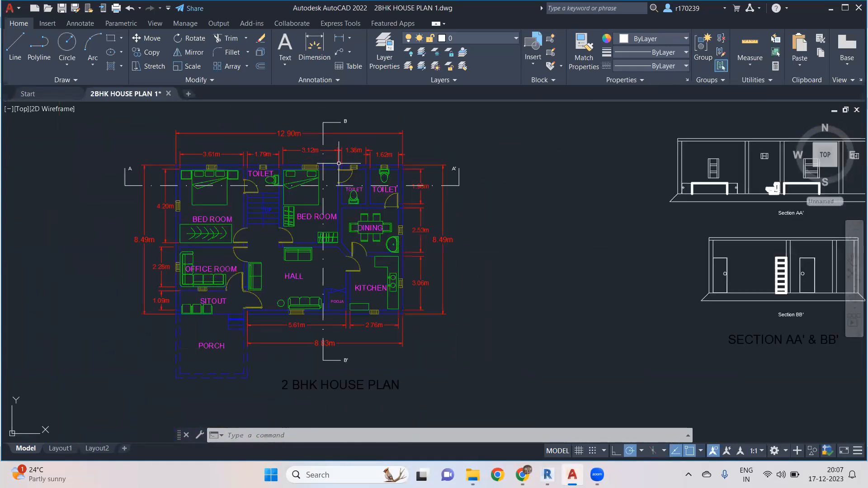
{"action": "scroll", "coordinate": [318, 352], "scroll_direction": "down", "scroll_amount": 3}
{"action": "scroll", "coordinate": [449, 306], "scroll_direction": "down", "scroll_amount": 2}
{"action": "scroll", "coordinate": [533, 306], "scroll_direction": "up", "scroll_amount": 7}
{"action": "scroll", "coordinate": [478, 294], "scroll_direction": "down", "scroll_amount": 4}
{"action": "scroll", "coordinate": [407, 284], "scroll_direction": "down", "scroll_amount": 5}
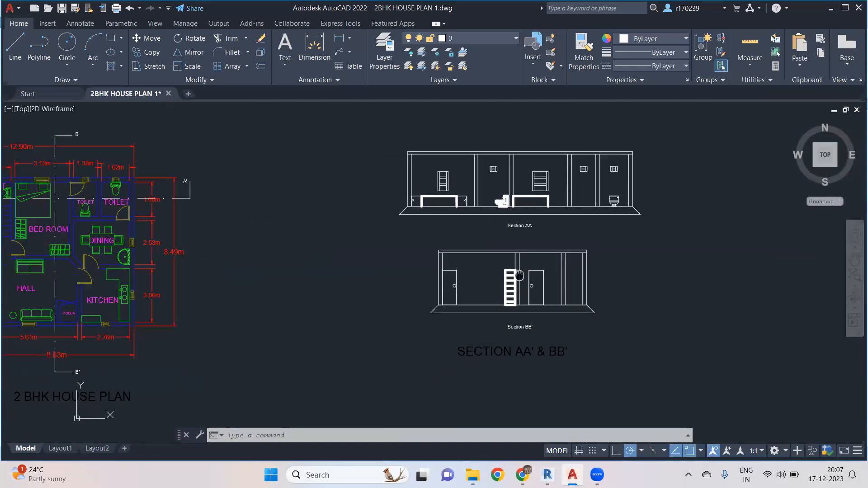
{"action": "scroll", "coordinate": [372, 261], "scroll_direction": "up", "scroll_amount": 3}
{"action": "mouse_move", "coordinate": [372, 261]}
{"action": "middle_mouse_down"}
{"action": "mouse_move", "coordinate": [405, 277]}
{"action": "mouse_move", "coordinate": [429, 260]}
{"action": "middle_mouse_up"}
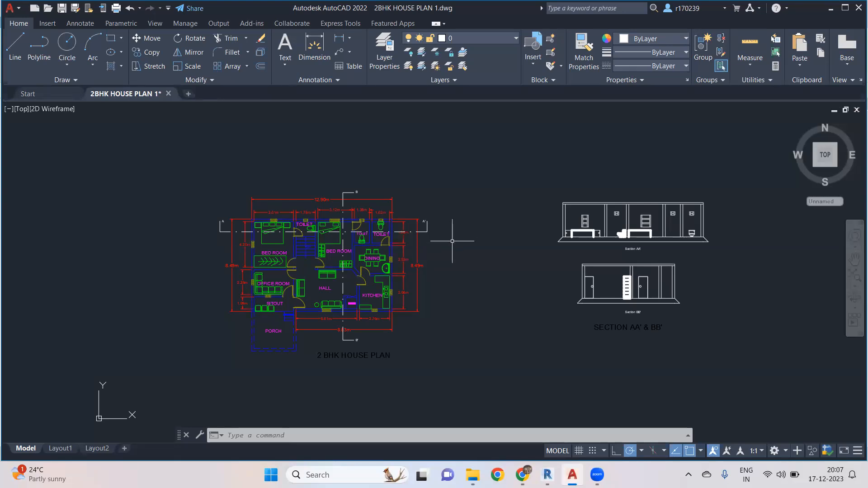
{"action": "middle_click_drag", "start_coordinate": [447, 288], "coordinate": [440, 262]}
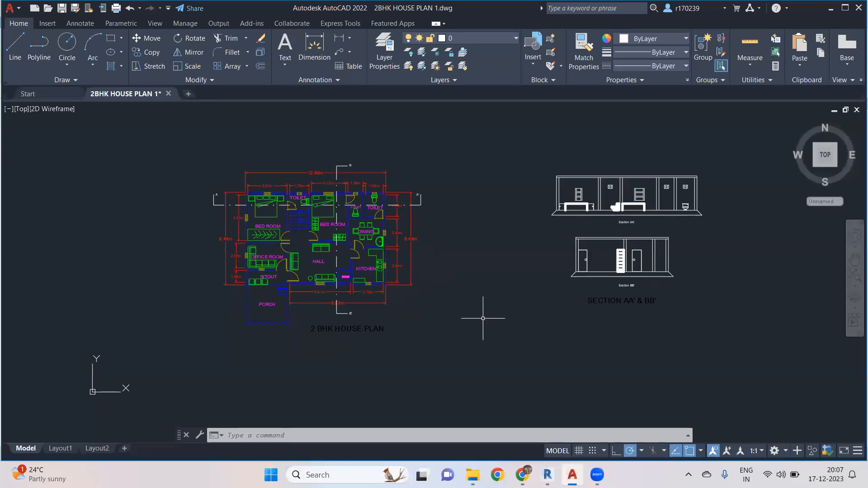
- Return to Revit and browse the File menu's recent documents, Open, Save and Save As options
{"action": "mouse_move", "coordinate": [547, 475]}
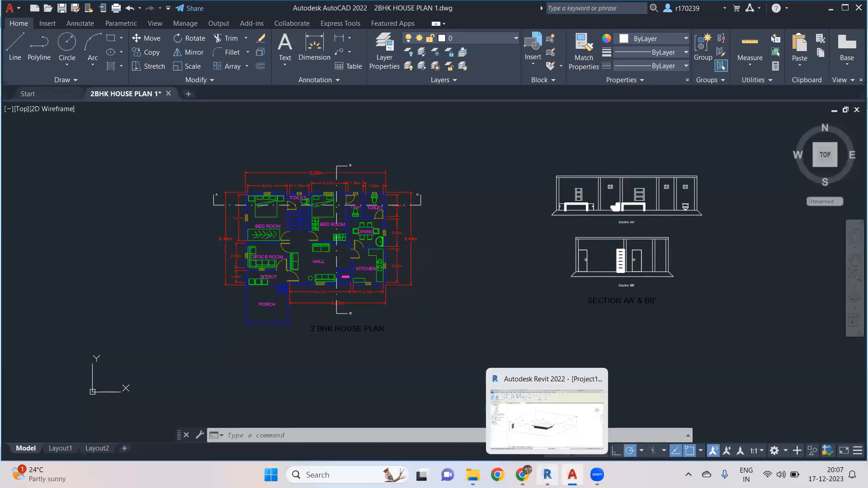
{"action": "left_click", "coordinate": [548, 423]}
{"action": "scroll", "coordinate": [457, 288], "scroll_direction": "down", "scroll_amount": 2}
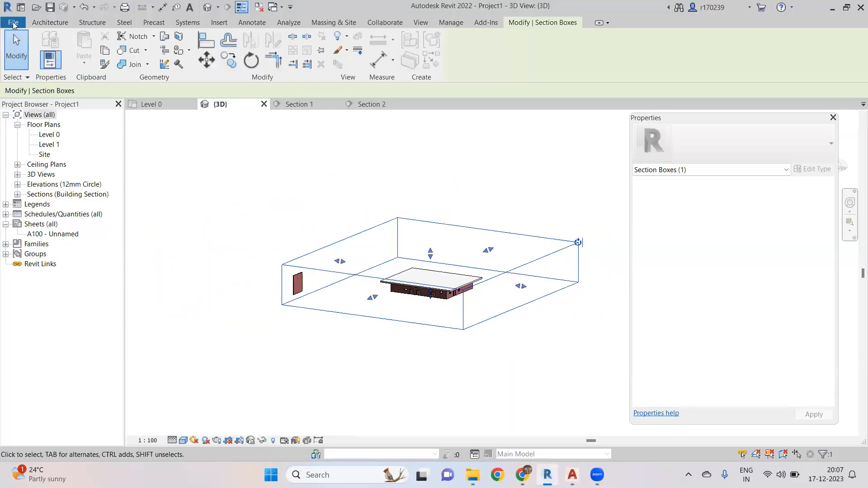
{"action": "left_click", "coordinate": [13, 23]}
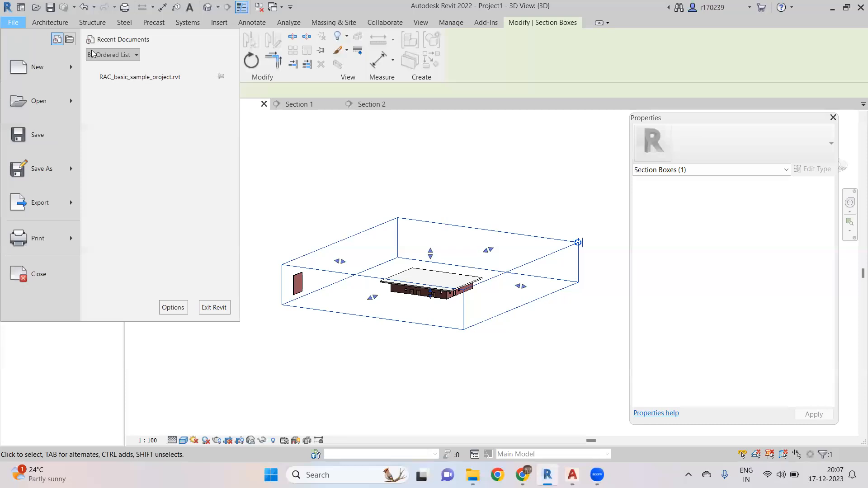
{"action": "left_click", "coordinate": [336, 177]}
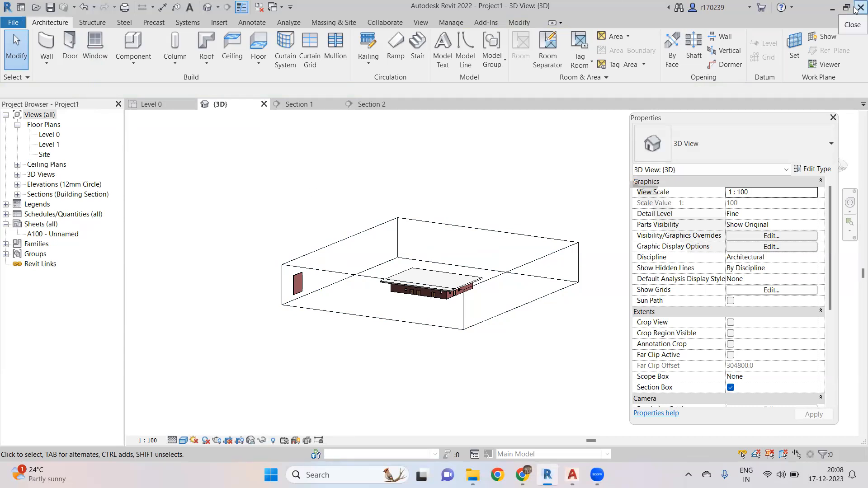
{"action": "left_click", "coordinate": [15, 25]}
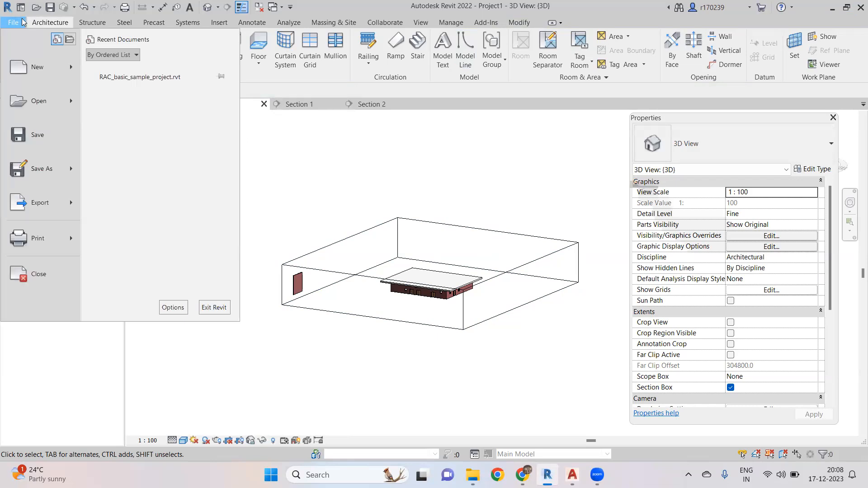
{"action": "left_click", "coordinate": [56, 42]}
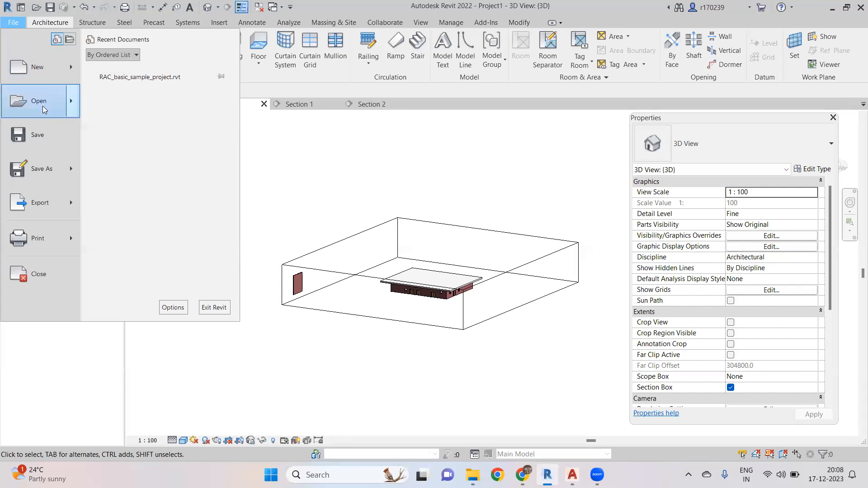
{"action": "mouse_move", "coordinate": [49, 107]}
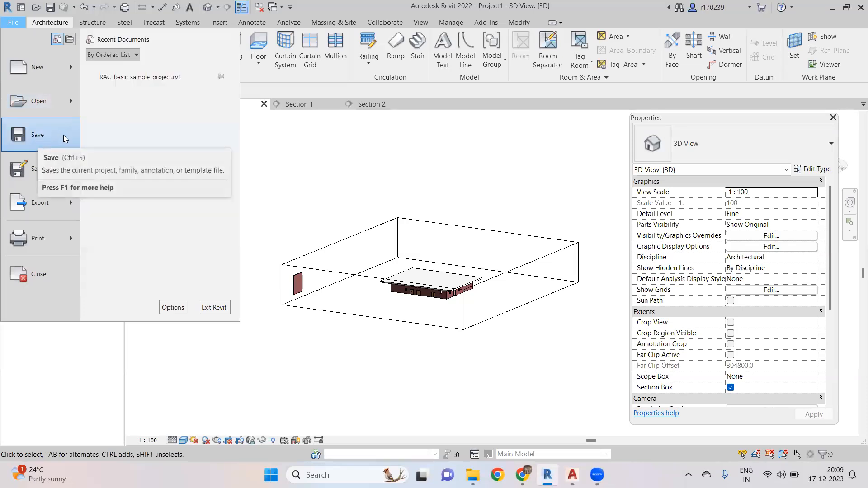
{"action": "mouse_move", "coordinate": [53, 173]}
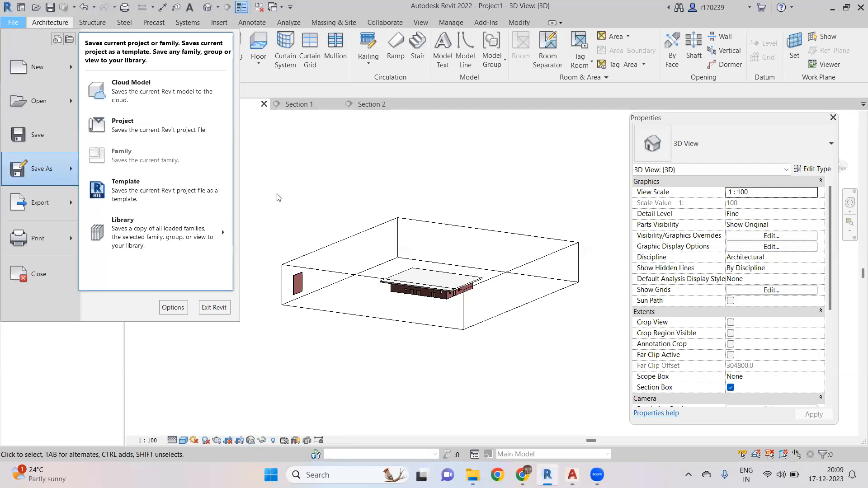
{"action": "left_click", "coordinate": [511, 189]}
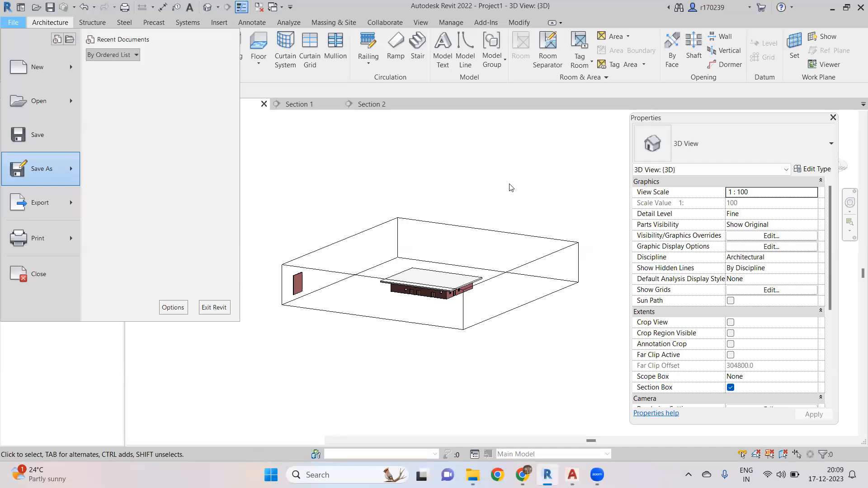
{"action": "middle_click_drag", "start_coordinate": [564, 189], "coordinate": [538, 180]}
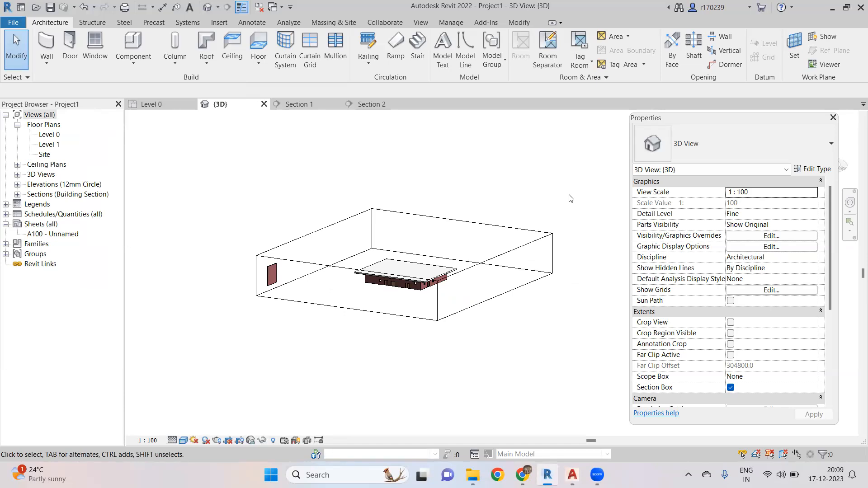
{"action": "middle_click_drag", "start_coordinate": [569, 198], "coordinate": [599, 218]}
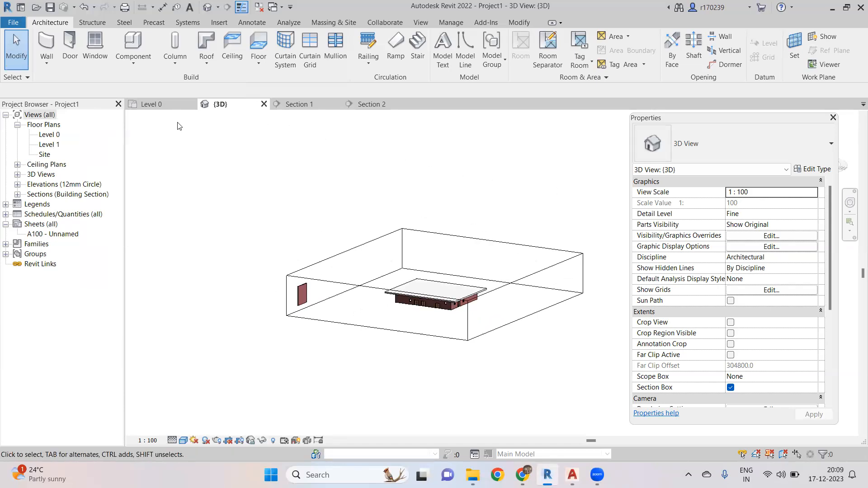
- Close the current project without saving its changes
{"action": "left_click", "coordinate": [13, 22]}
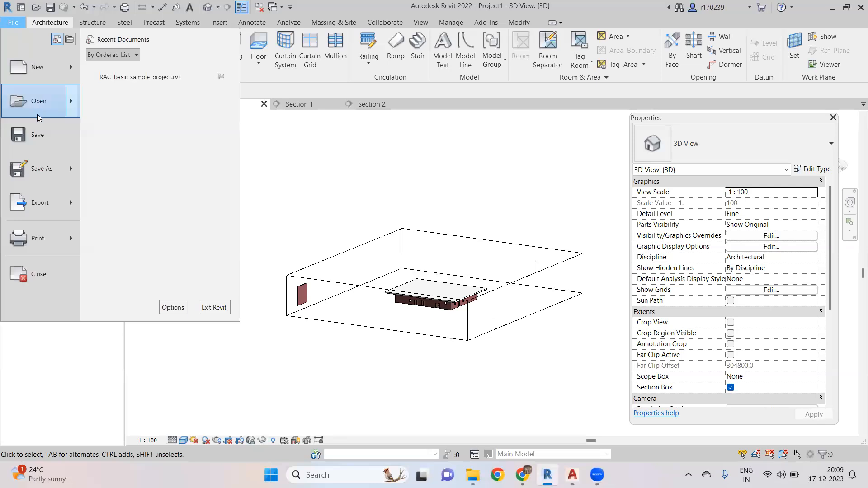
{"action": "left_click", "coordinate": [70, 203]}
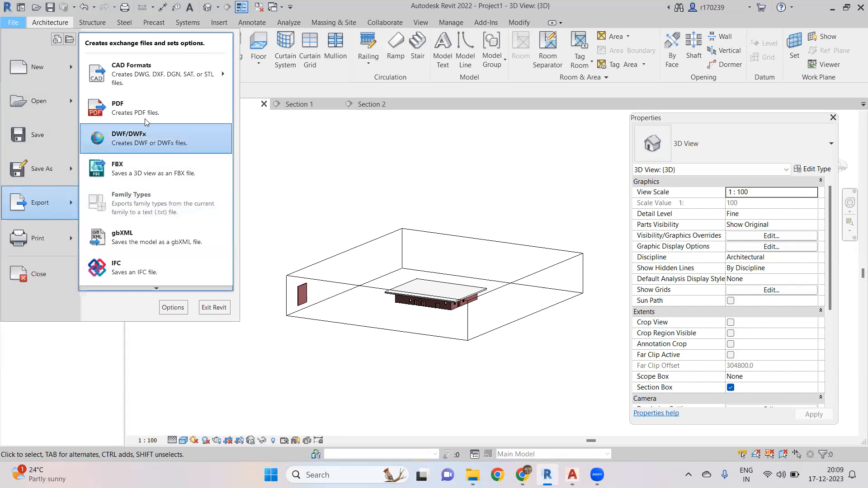
{"action": "mouse_move", "coordinate": [222, 75]}
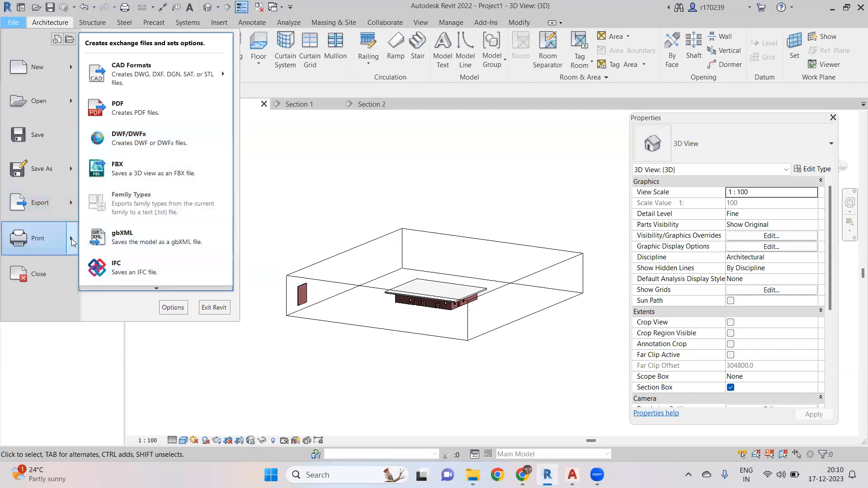
{"action": "mouse_move", "coordinate": [72, 242]}
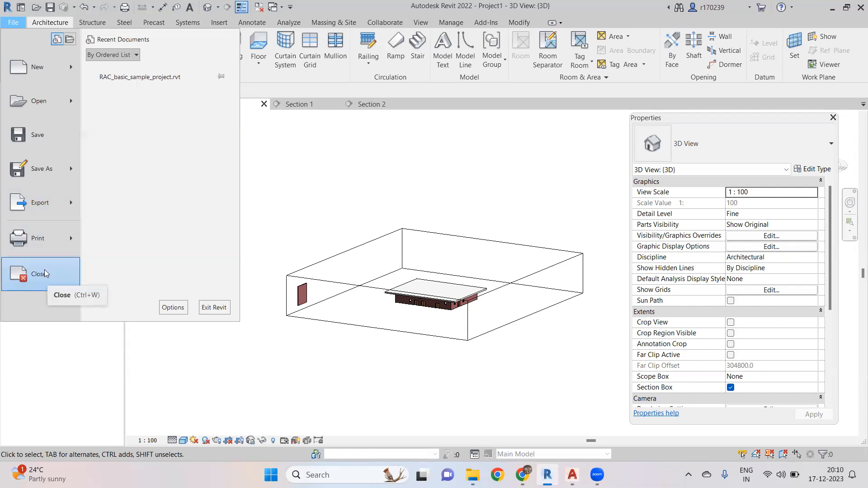
{"action": "left_click", "coordinate": [44, 272]}
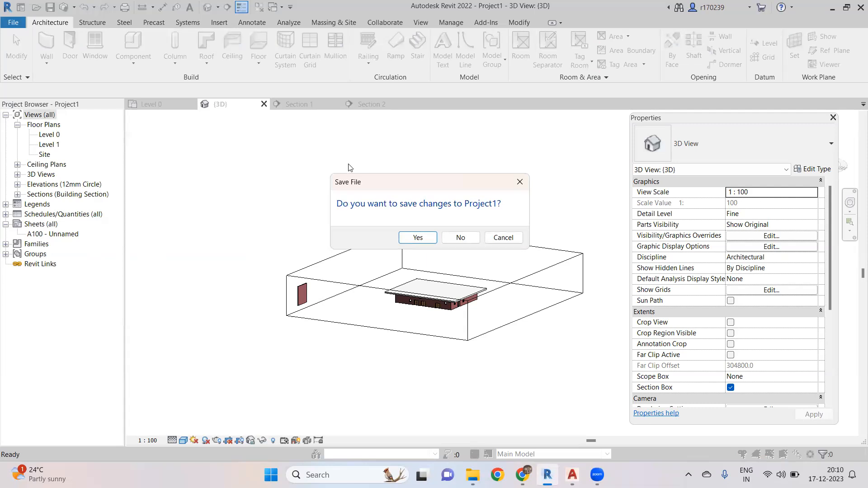
{"action": "left_click", "coordinate": [461, 238]}
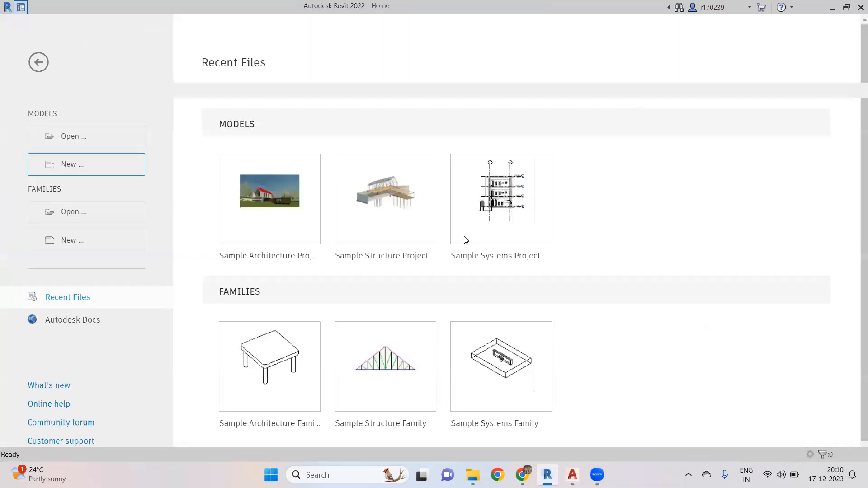
- Create a new project from the Architectural Template
{"action": "left_click", "coordinate": [93, 164]}
{"action": "left_click", "coordinate": [444, 213]}
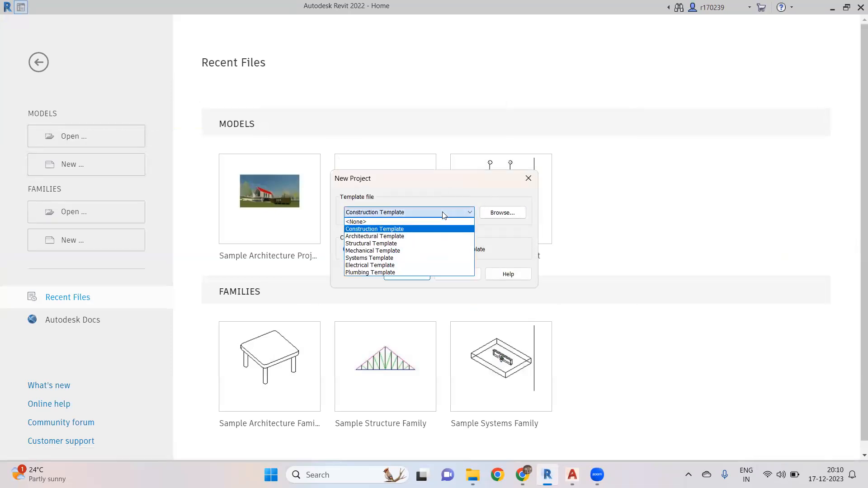
{"action": "left_click", "coordinate": [418, 239]}
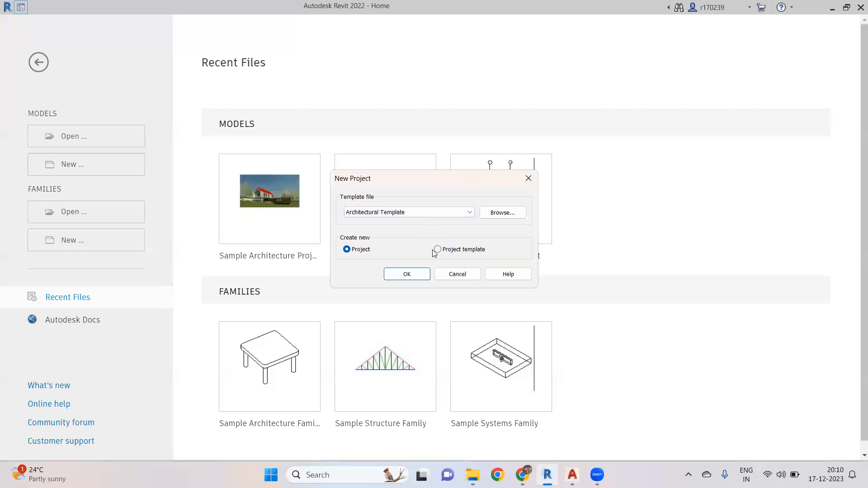
{"action": "left_click", "coordinate": [418, 272]}
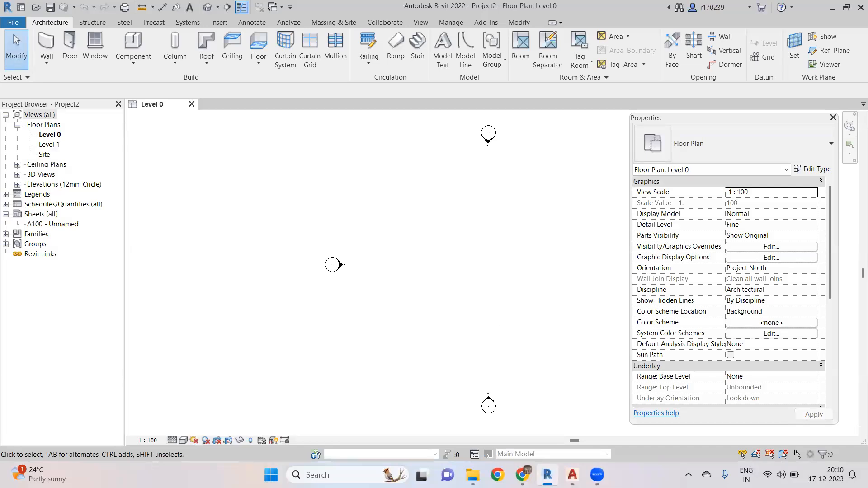
- Briefly review the 2BHK house plan layout in AutoCAD and return to Revit
{"action": "key", "text": "alt+Tab"}
{"action": "scroll", "coordinate": [434, 217], "scroll_direction": "up", "scroll_amount": 5}
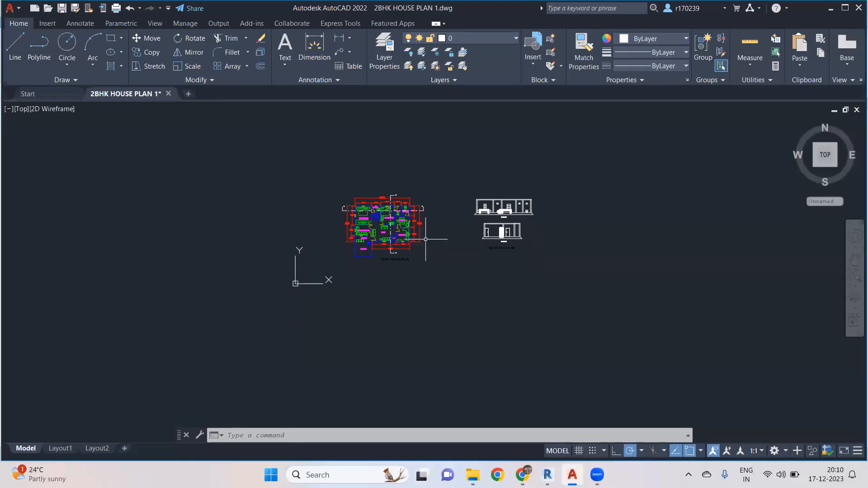
{"action": "mouse_move", "coordinate": [439, 211]}
{"action": "middle_mouse_down"}
{"action": "mouse_move", "coordinate": [457, 225]}
{"action": "mouse_move", "coordinate": [454, 260]}
{"action": "middle_mouse_up"}
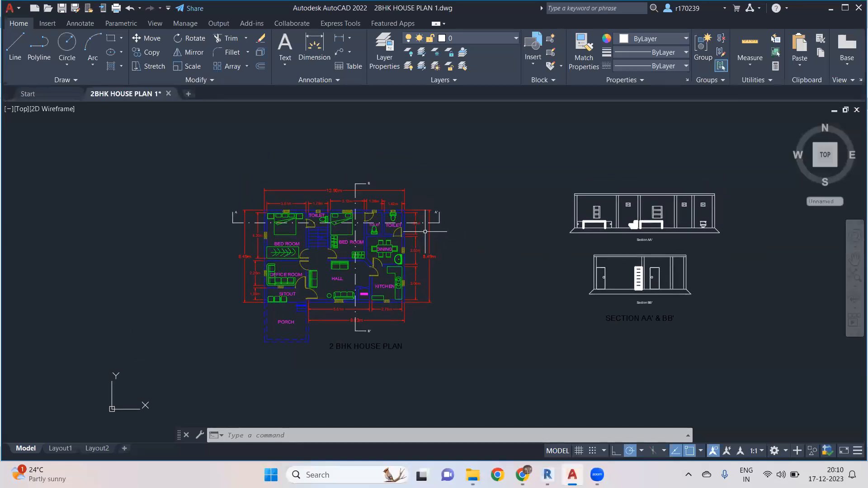
{"action": "middle_click_drag", "start_coordinate": [431, 229], "coordinate": [440, 229]}
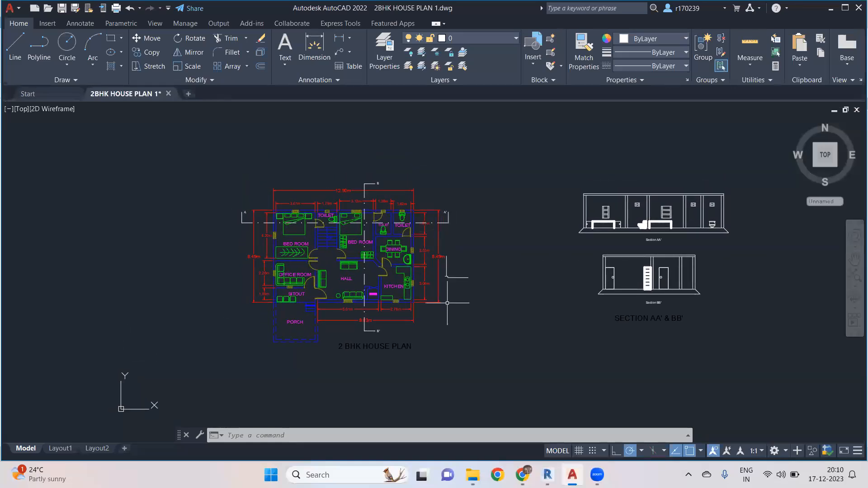
{"action": "key", "text": "alt+Tab"}
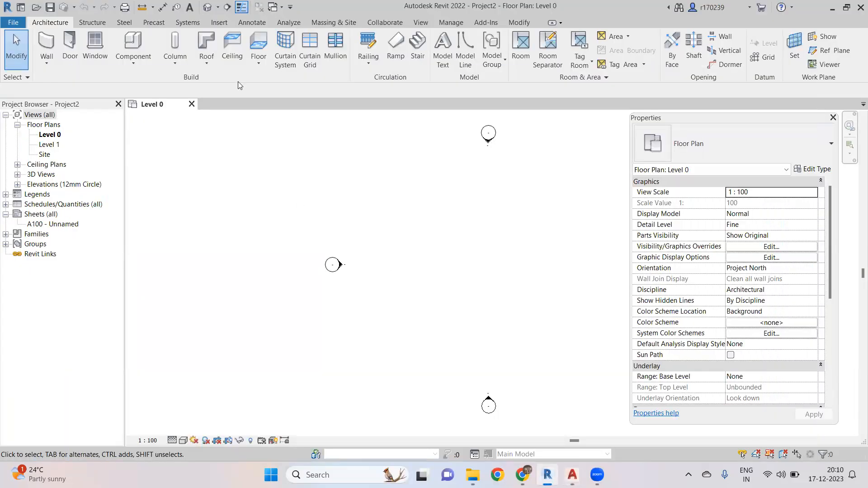
- Link the CAD file 2BHK HOUSE PLAN 1.dwg from the BIM REVIT TRAINING > CAD Drawings > Homes folder into the current view only
{"action": "left_click", "coordinate": [218, 22]}
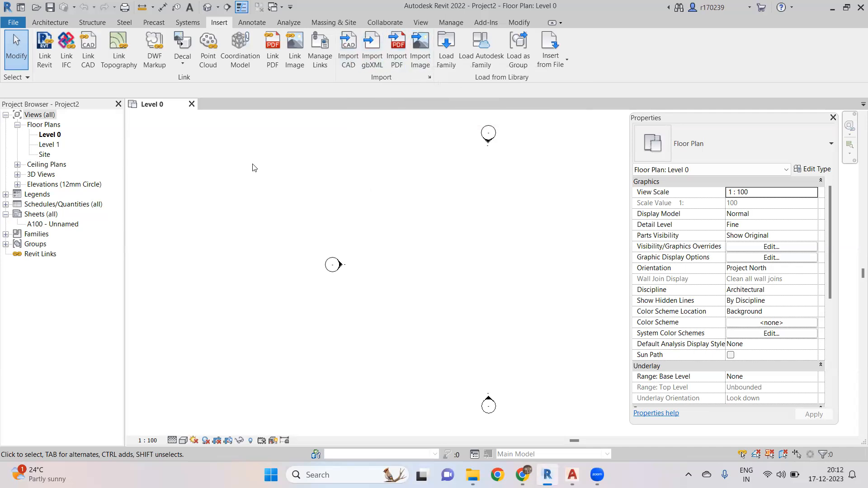
{"action": "left_click", "coordinate": [88, 52]}
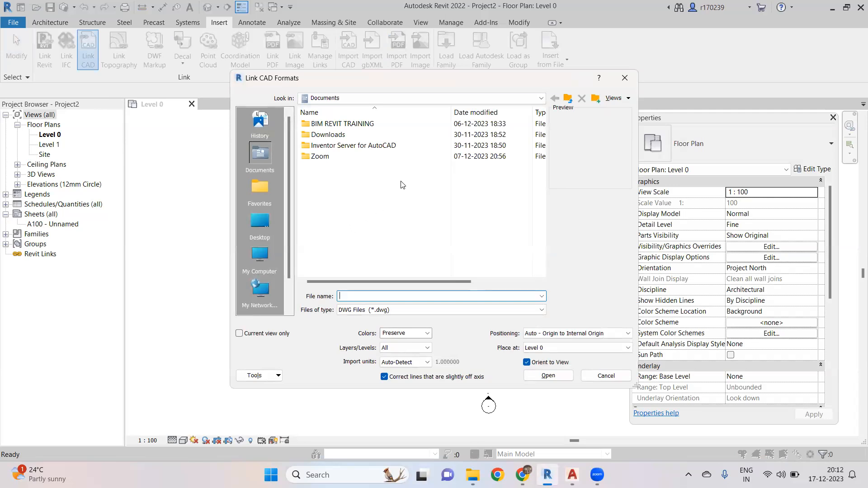
{"action": "double_click", "coordinate": [370, 123]}
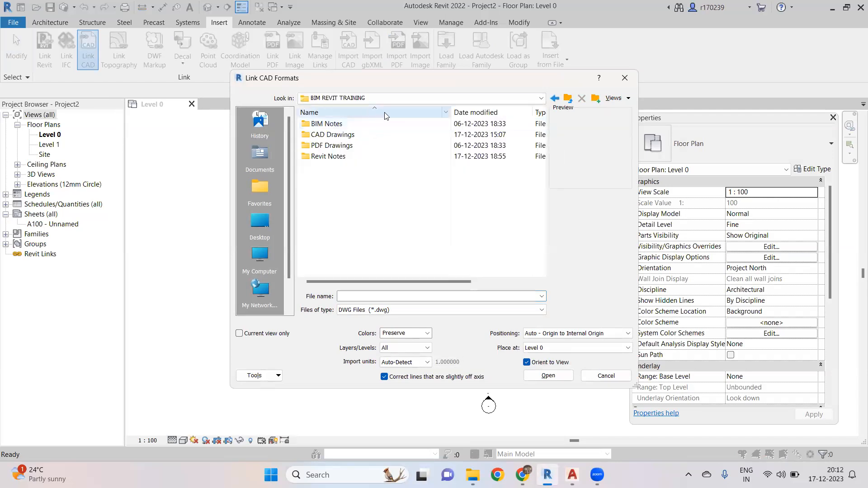
{"action": "double_click", "coordinate": [353, 135]}
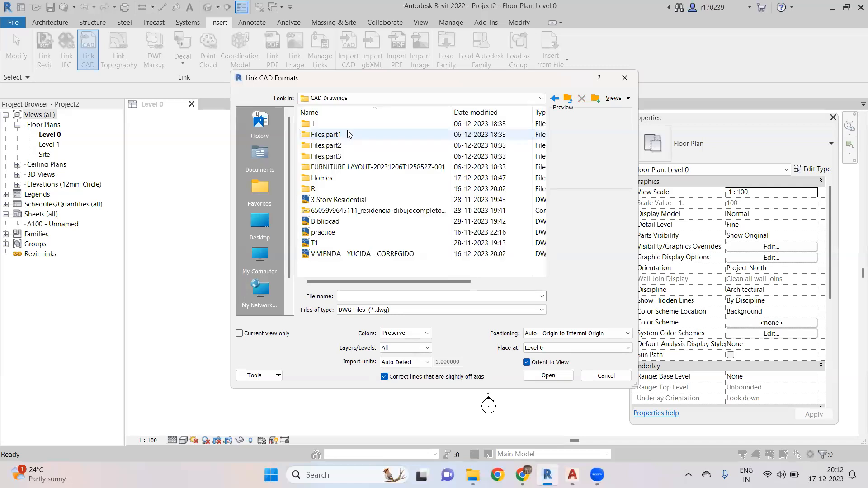
{"action": "double_click", "coordinate": [340, 179]}
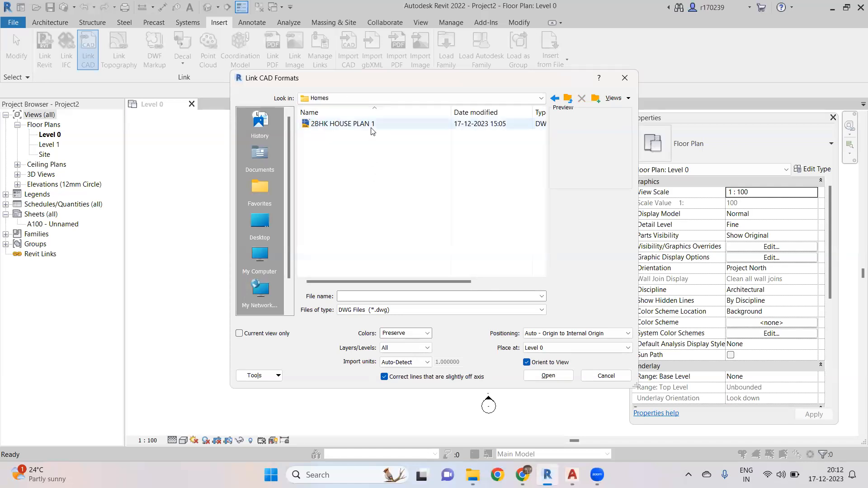
{"action": "left_click", "coordinate": [370, 124]}
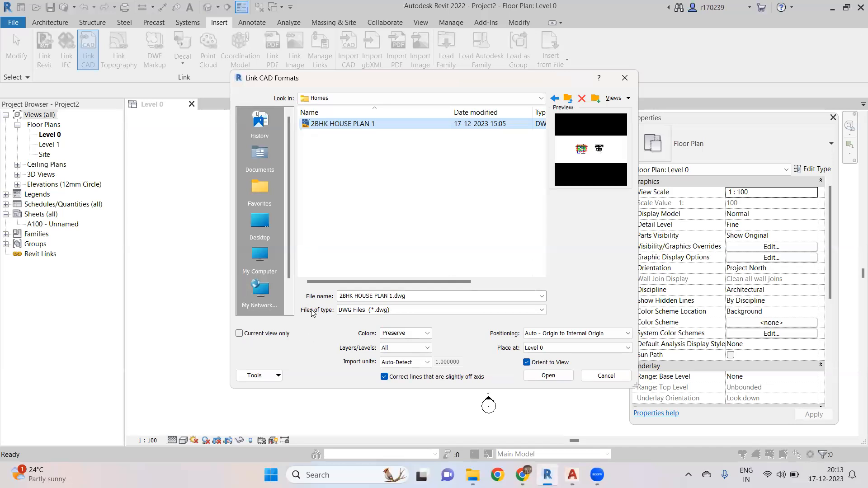
{"action": "left_click", "coordinate": [259, 337]}
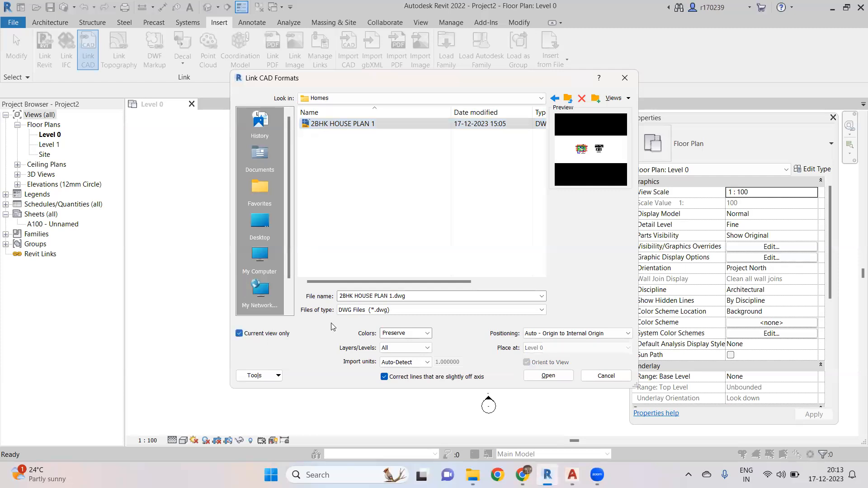
{"action": "left_click", "coordinate": [548, 376]}
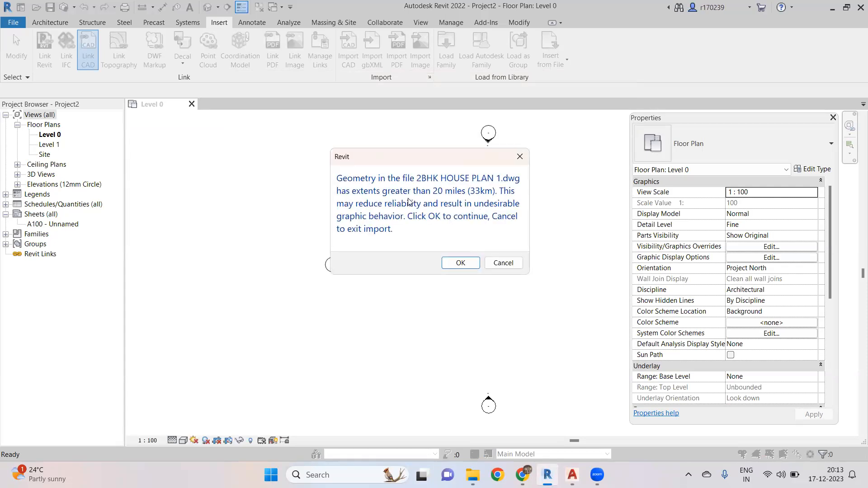
{"action": "left_click", "coordinate": [460, 264]}
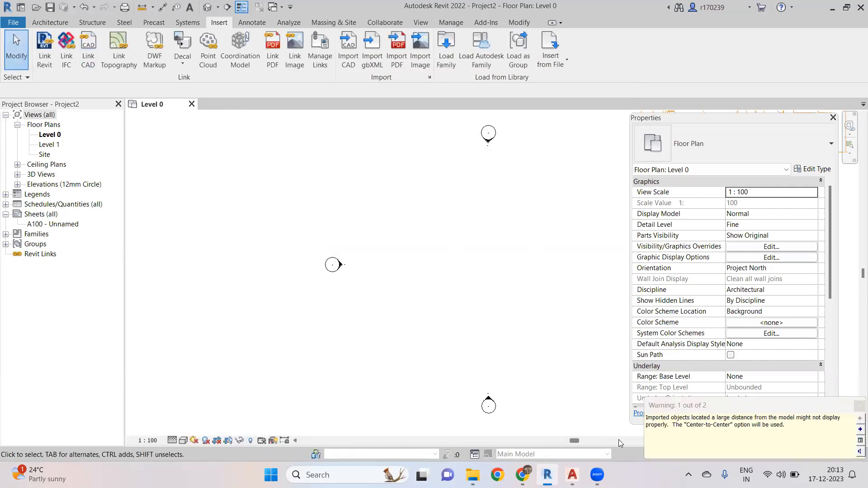
{"action": "middle_click", "coordinate": [285, 270]}
{"action": "middle_click", "coordinate": [285, 270]}
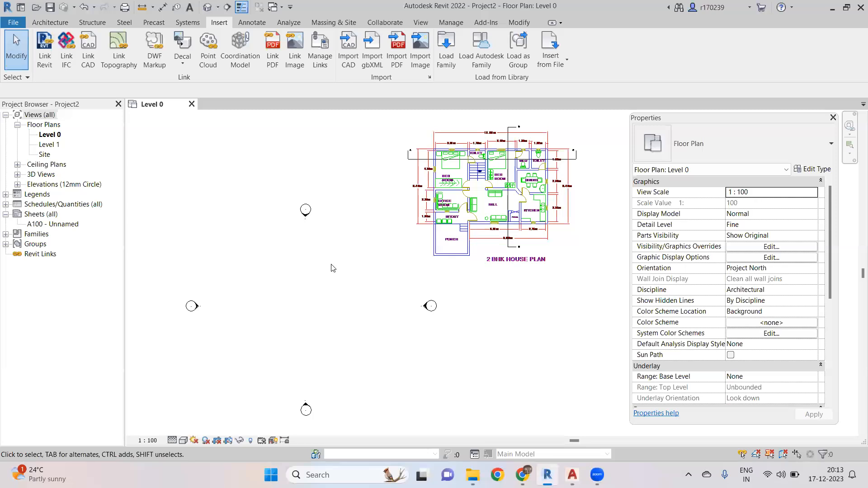
- Undo the CAD link and zoom the Level 0 view to fit
{"action": "key", "text": "ctrl+z"}
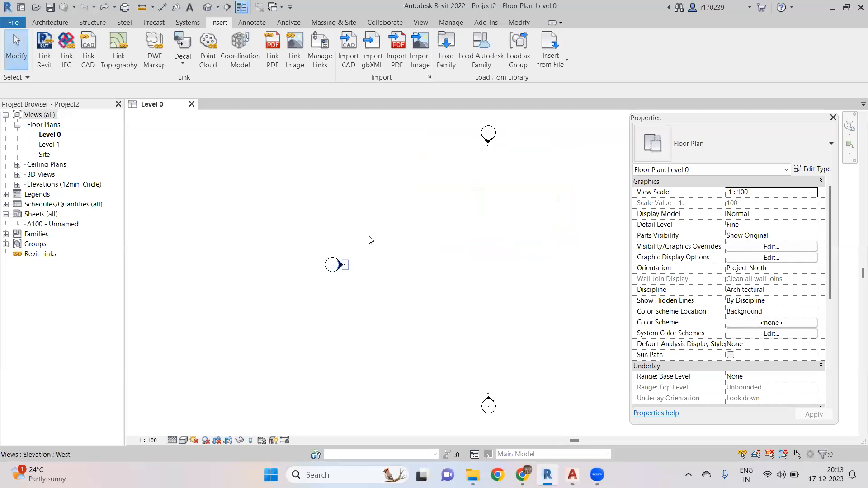
{"action": "scroll", "coordinate": [439, 262], "scroll_direction": "down", "scroll_amount": 3}
{"action": "scroll", "coordinate": [492, 248], "scroll_direction": "down", "scroll_amount": 5}
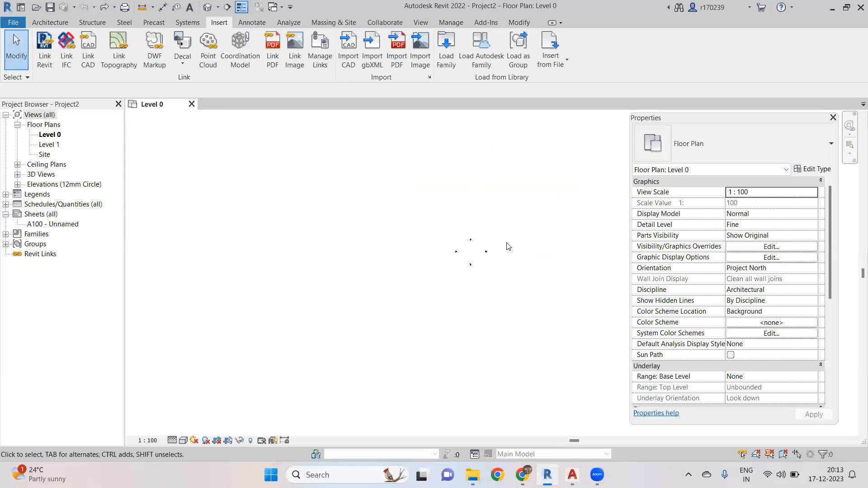
{"action": "scroll", "coordinate": [506, 243], "scroll_direction": "down", "scroll_amount": 3}
{"action": "mouse_move", "coordinate": [530, 250]}
{"action": "middle_mouse_down"}
{"action": "mouse_move", "coordinate": [432, 300]}
{"action": "mouse_move", "coordinate": [402, 299]}
{"action": "middle_mouse_up"}
{"action": "right_click", "coordinate": [451, 174]}
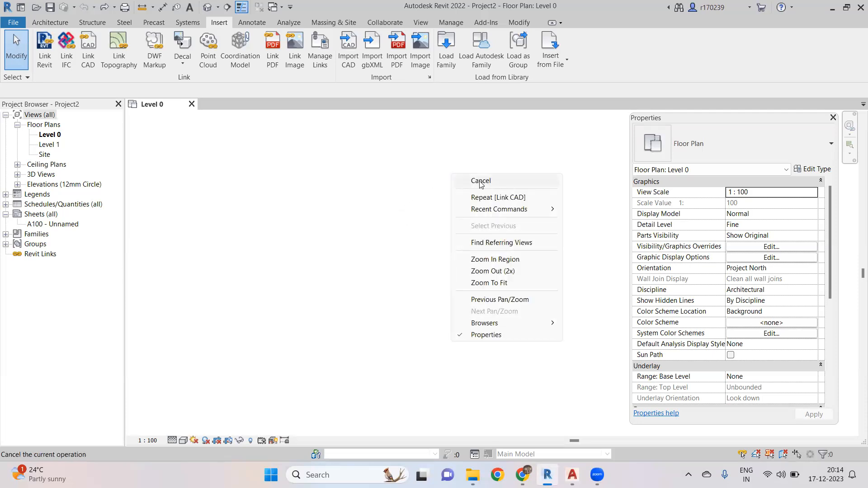
{"action": "right_click", "coordinate": [426, 182]}
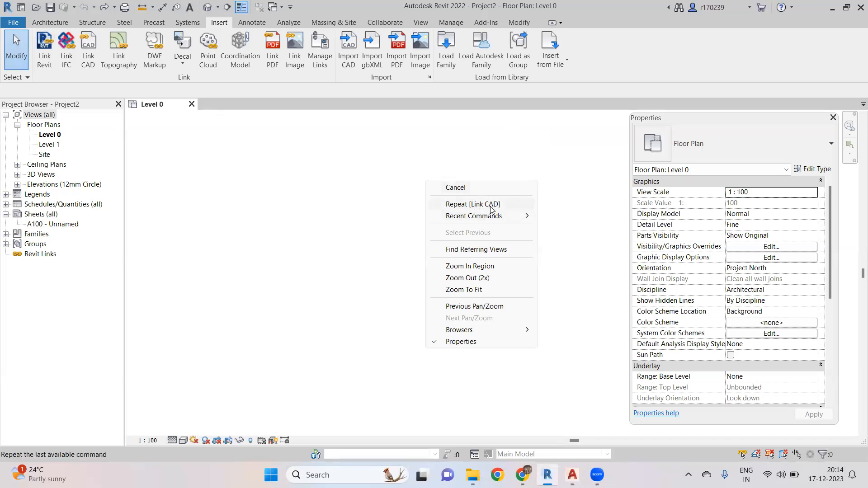
{"action": "mouse_move", "coordinate": [511, 216]}
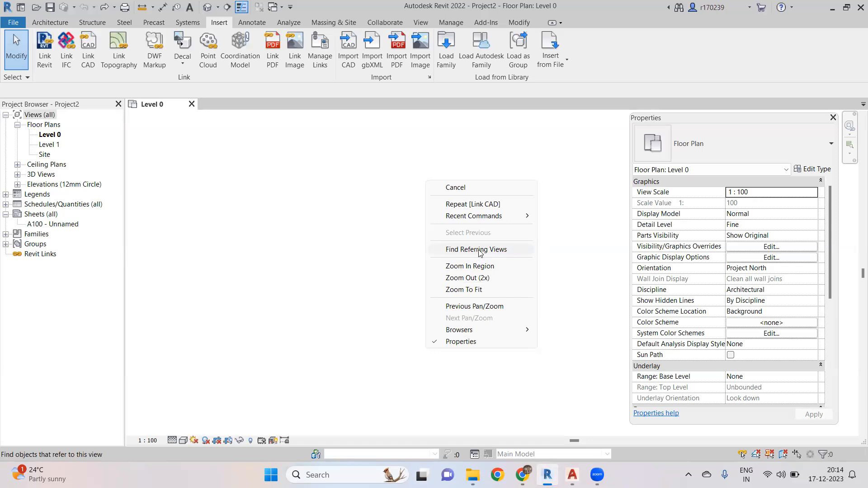
{"action": "left_click", "coordinate": [480, 290]}
{"action": "scroll", "coordinate": [441, 234], "scroll_direction": "down", "scroll_amount": 5}
{"action": "scroll", "coordinate": [452, 235], "scroll_direction": "up", "scroll_amount": 5}
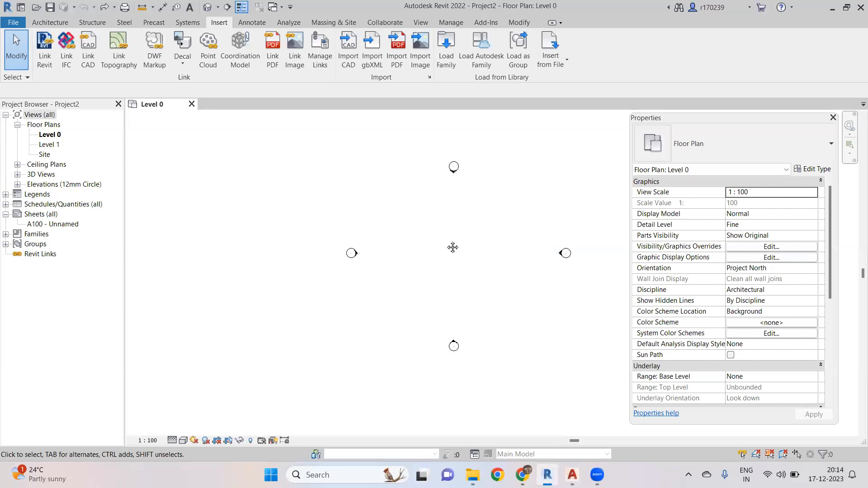
- Pan and zoom across the Level 0 view in search of the house plan drawing
{"action": "middle_click_drag", "start_coordinate": [383, 260], "coordinate": [381, 208]}
{"action": "scroll", "coordinate": [374, 208], "scroll_direction": "down", "scroll_amount": 1}
{"action": "scroll", "coordinate": [209, 172], "scroll_direction": "down", "scroll_amount": 1}
{"action": "scroll", "coordinate": [251, 207], "scroll_direction": "up", "scroll_amount": 1}
{"action": "middle_click_drag", "start_coordinate": [326, 258], "coordinate": [346, 256]}
{"action": "scroll", "coordinate": [325, 240], "scroll_direction": "down", "scroll_amount": 3}
{"action": "scroll", "coordinate": [326, 239], "scroll_direction": "up", "scroll_amount": 1}
{"action": "left_click_drag", "start_coordinate": [166, 136], "coordinate": [237, 316]}
{"action": "middle_click", "coordinate": [445, 205]}
{"action": "middle_click", "coordinate": [443, 203]}
{"action": "scroll", "coordinate": [469, 227], "scroll_direction": "down", "scroll_amount": 5}
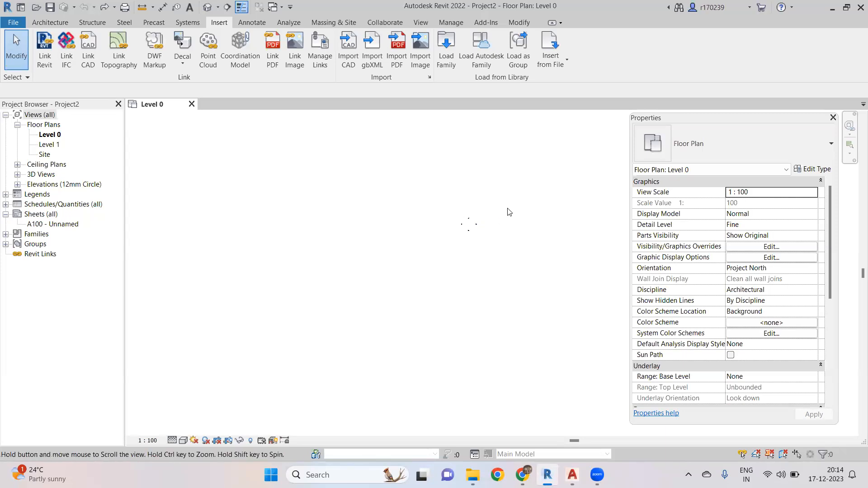
{"action": "middle_click", "coordinate": [477, 234]}
{"action": "middle_click", "coordinate": [477, 234]}
{"action": "scroll", "coordinate": [456, 226], "scroll_direction": "down", "scroll_amount": 2}
{"action": "middle_click_drag", "start_coordinate": [514, 259], "coordinate": [207, 341]}
{"action": "scroll", "coordinate": [450, 228], "scroll_direction": "down", "scroll_amount": 4}
{"action": "scroll", "coordinate": [440, 245], "scroll_direction": "up", "scroll_amount": 1}
{"action": "scroll", "coordinate": [445, 248], "scroll_direction": "down", "scroll_amount": 5}
{"action": "middle_click_drag", "start_coordinate": [472, 235], "coordinate": [248, 302]}
{"action": "scroll", "coordinate": [395, 247], "scroll_direction": "down", "scroll_amount": 3}
{"action": "middle_click", "coordinate": [510, 226]}
{"action": "middle_click", "coordinate": [509, 226]}
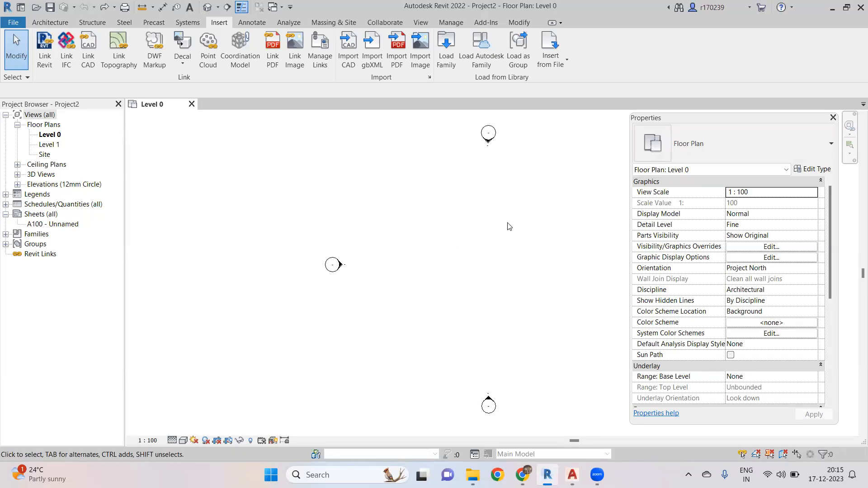
{"action": "scroll", "coordinate": [438, 219], "scroll_direction": "down", "scroll_amount": 2}
{"action": "middle_click_drag", "start_coordinate": [438, 219], "coordinate": [313, 245]}
- Open the Visibility/Graphics Overrides for Level 0 and close it without changes
{"action": "key", "text": "v"}
{"action": "key", "text": "v"}
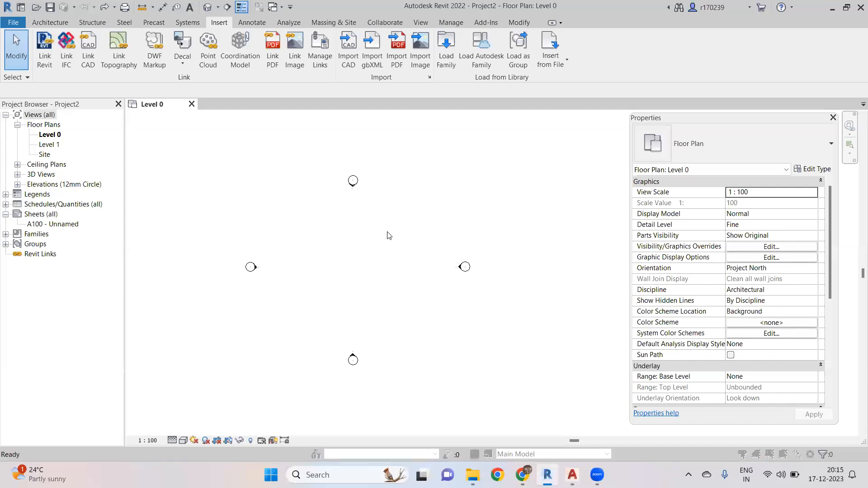
{"action": "key", "text": "Escape"}
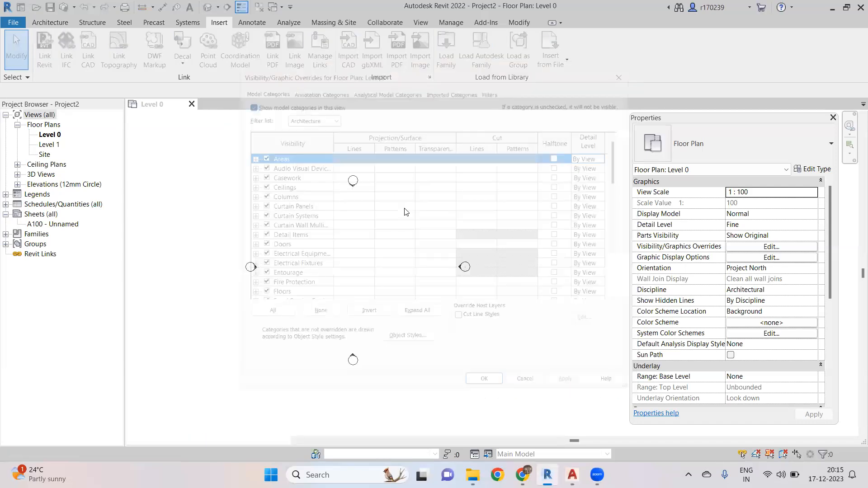
{"action": "key", "text": "v"}
{"action": "key", "text": "v"}
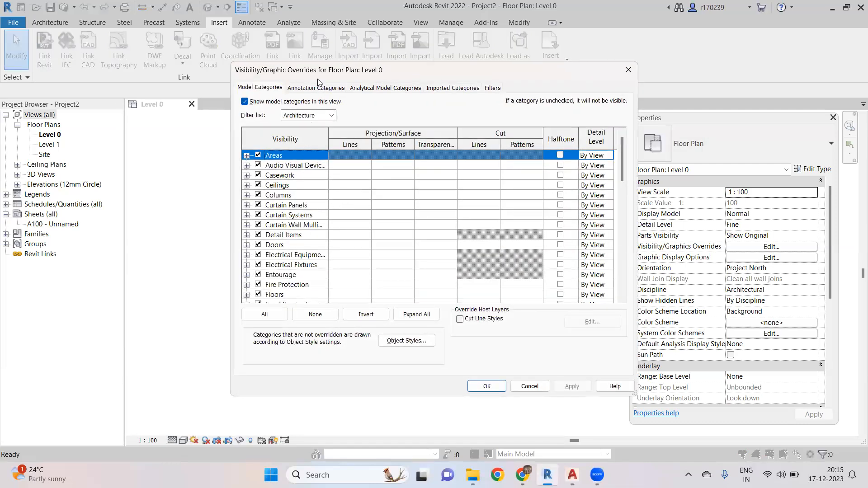
{"action": "left_click", "coordinate": [628, 70]}
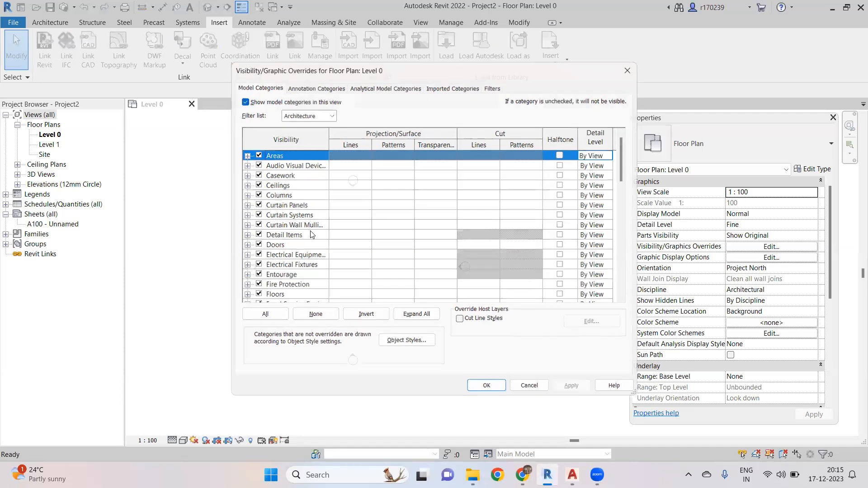
- Window-select the elevation markers in the view, check the selection with Filter, and temporarily hide their category
{"action": "left_click_drag", "start_coordinate": [195, 141], "coordinate": [479, 355]}
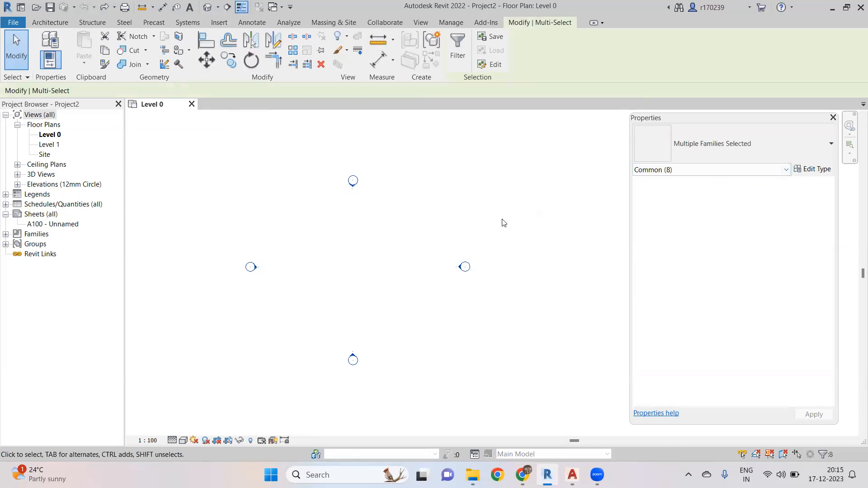
{"action": "key", "text": "Escape"}
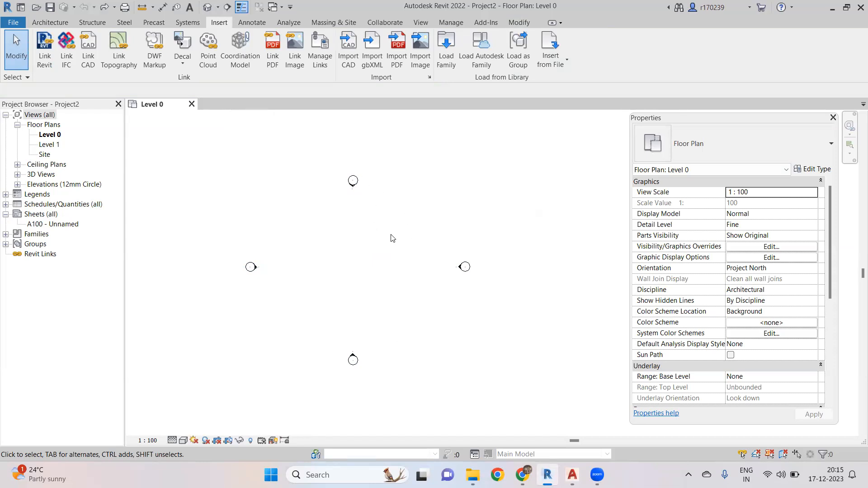
{"action": "left_click_drag", "start_coordinate": [200, 142], "coordinate": [488, 362]}
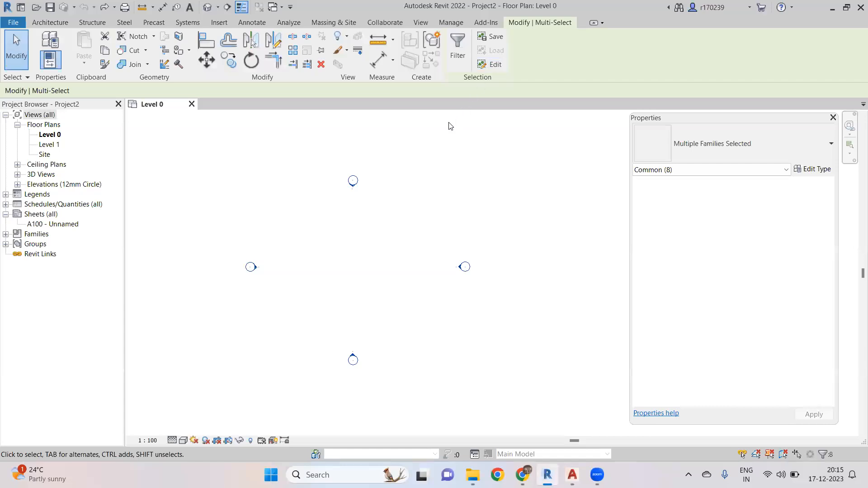
{"action": "left_click", "coordinate": [458, 56]}
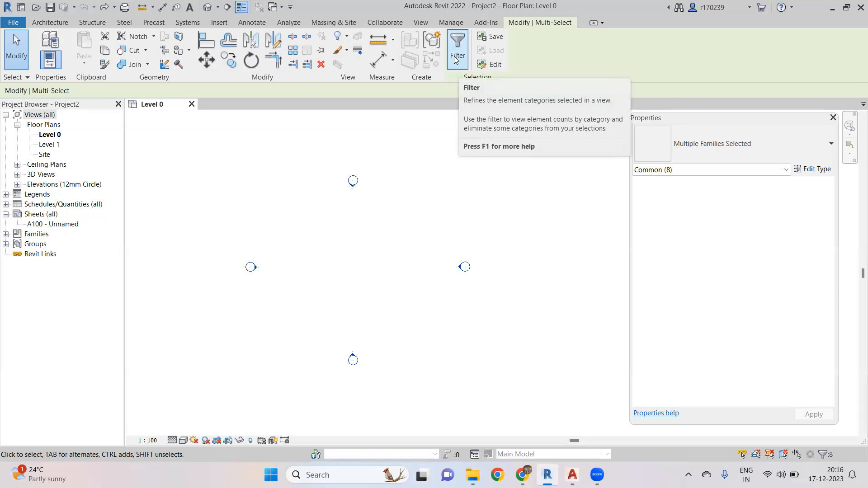
{"action": "left_click", "coordinate": [454, 57]}
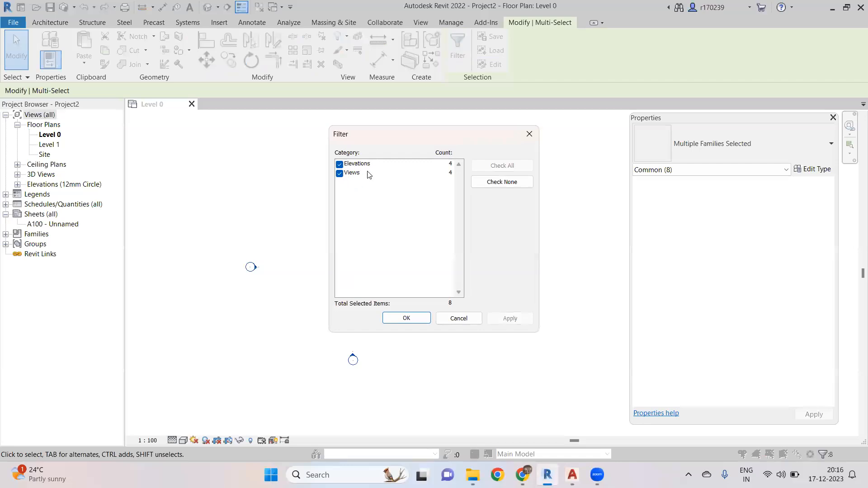
{"action": "left_click", "coordinate": [405, 319]}
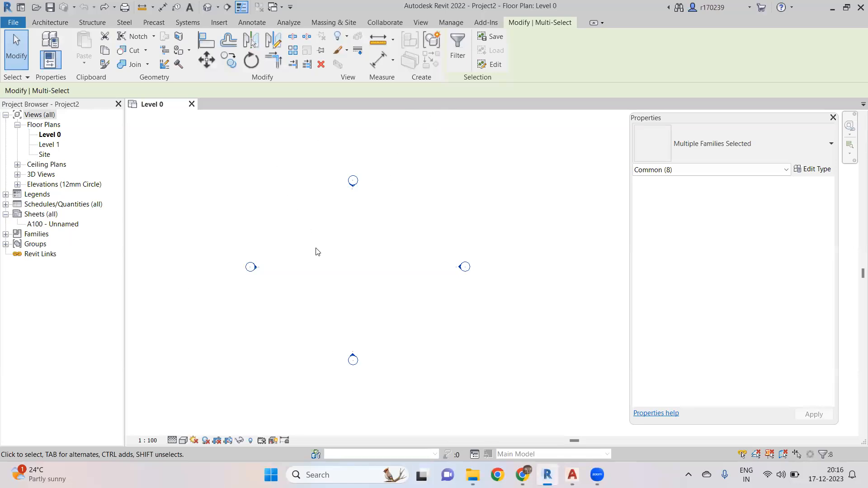
{"action": "left_click", "coordinate": [240, 440]}
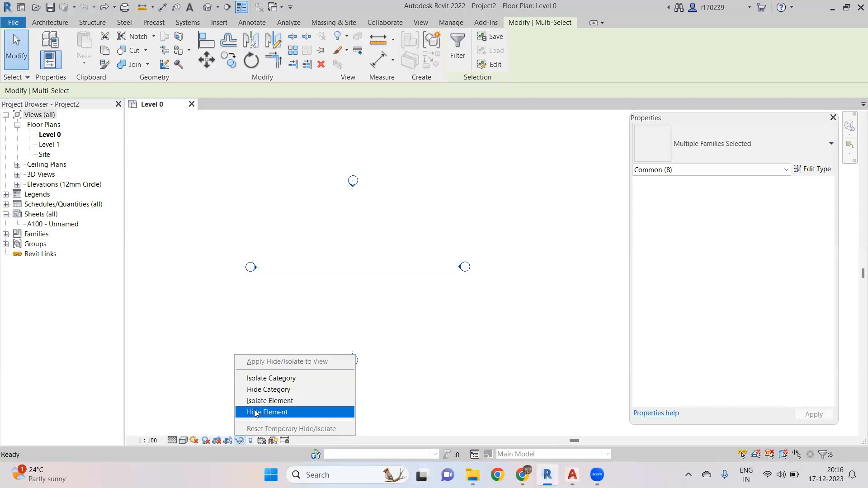
{"action": "left_click", "coordinate": [279, 389]}
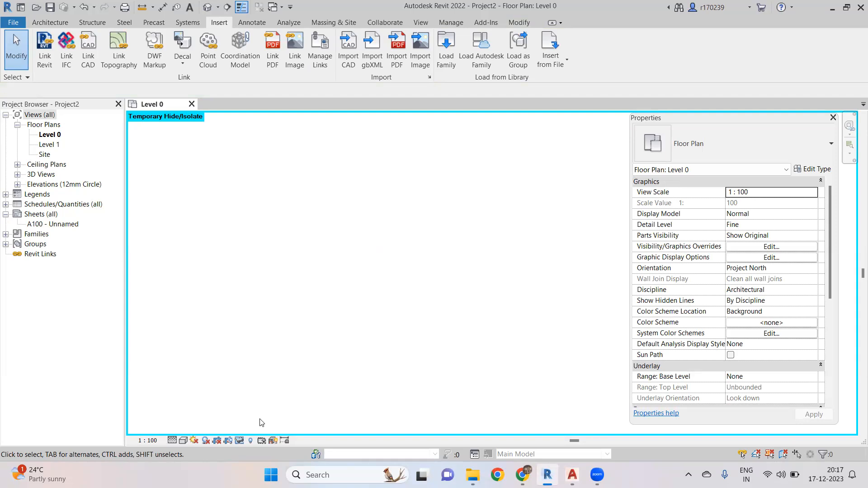
- Reset the temporary hide/isolate in the Level 0 view
{"action": "left_click", "coordinate": [239, 441]}
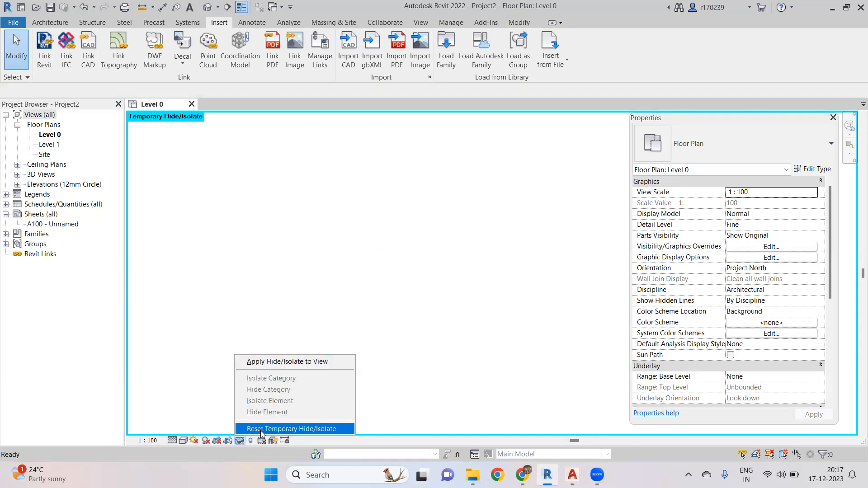
{"action": "left_click", "coordinate": [260, 430]}
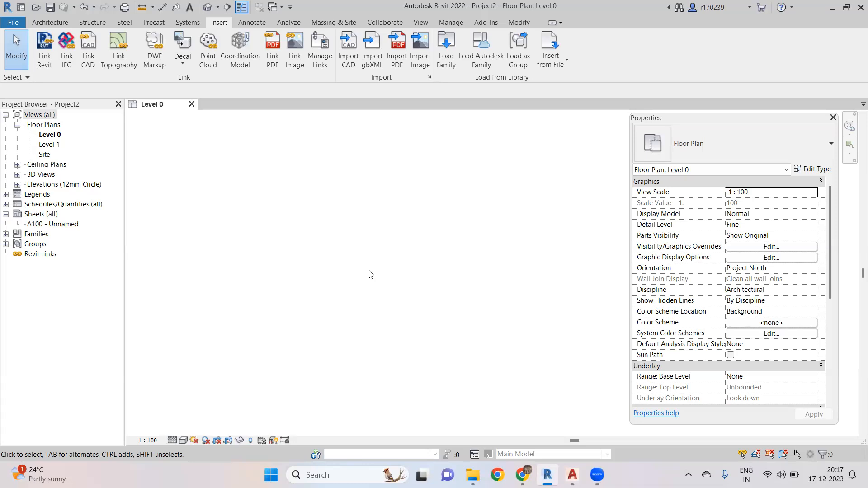
- Open the Visibility/Graphics Overrides for Level 0, review each category tab, and close it
{"action": "key", "text": "v"}
{"action": "key", "text": "g"}
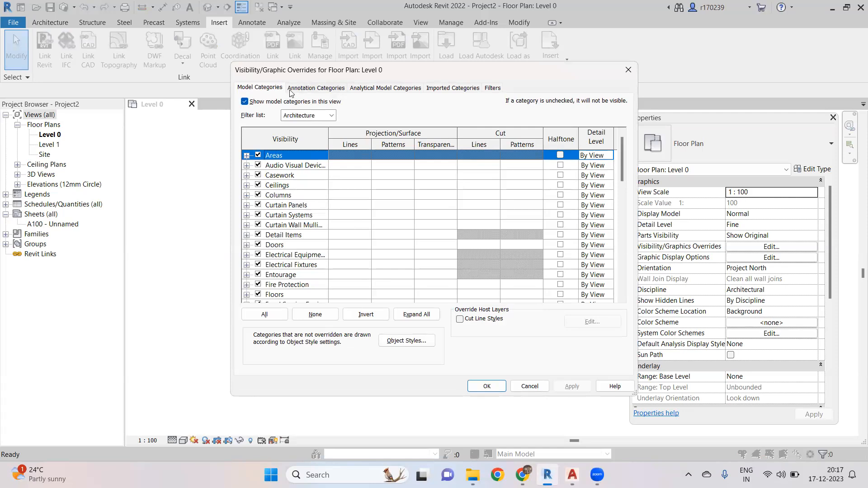
{"action": "left_click", "coordinate": [324, 90]}
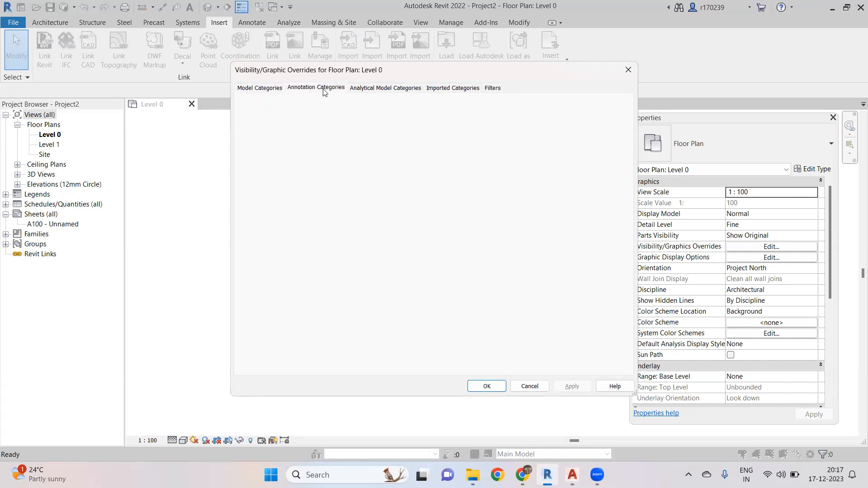
{"action": "left_click", "coordinate": [380, 91]}
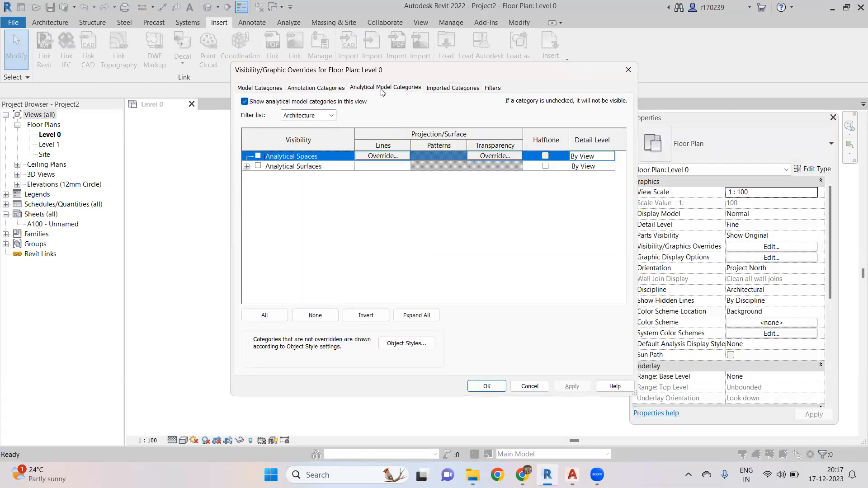
{"action": "left_click", "coordinate": [454, 89]}
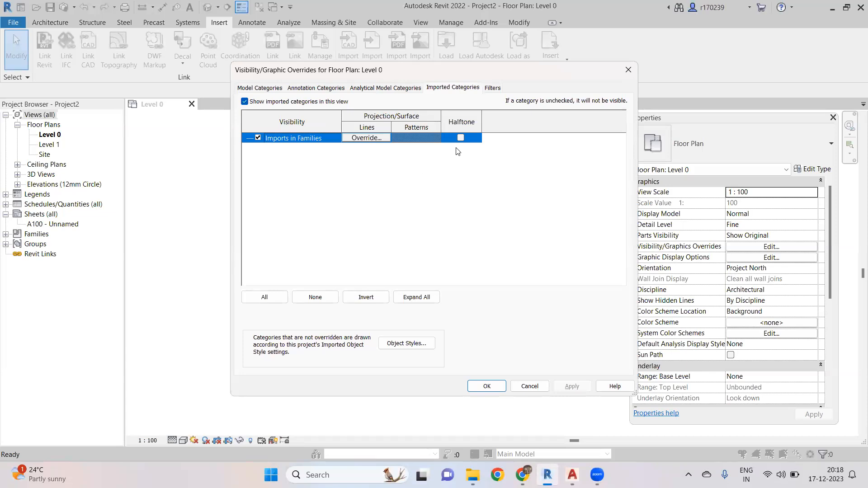
{"action": "left_click", "coordinate": [627, 69]}
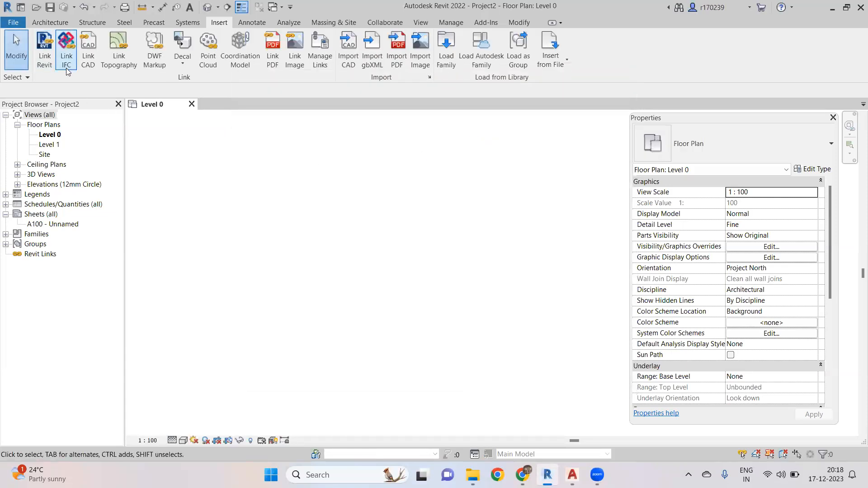
- Link the 2BHK HOUSE PLAN 1.dwg CAD drawing into Level 0, accepting the large-extents warning
{"action": "left_click", "coordinate": [88, 50]}
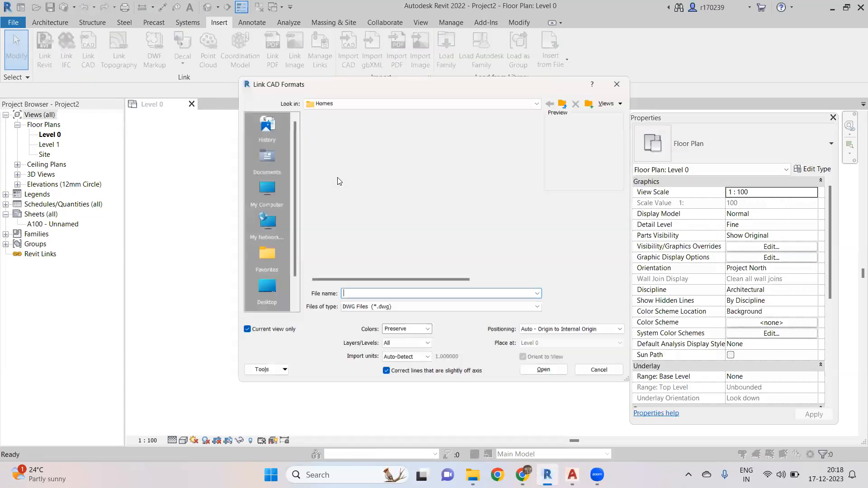
{"action": "left_click", "coordinate": [349, 124]}
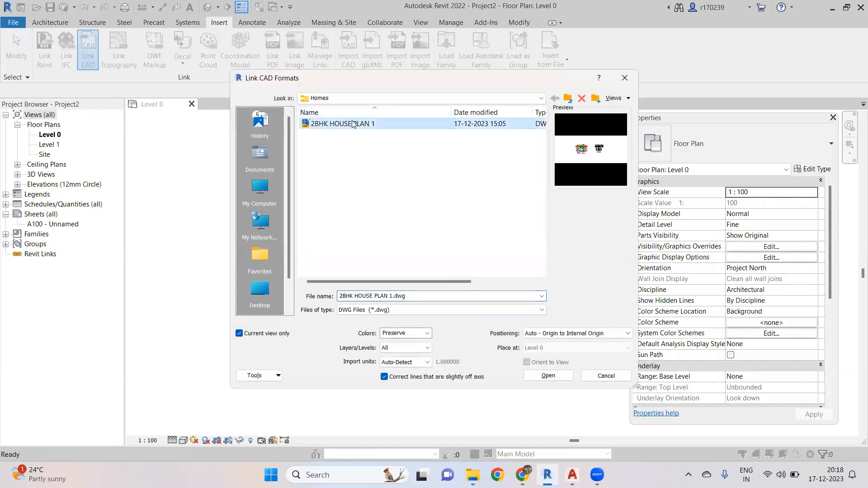
{"action": "left_click", "coordinate": [546, 377]}
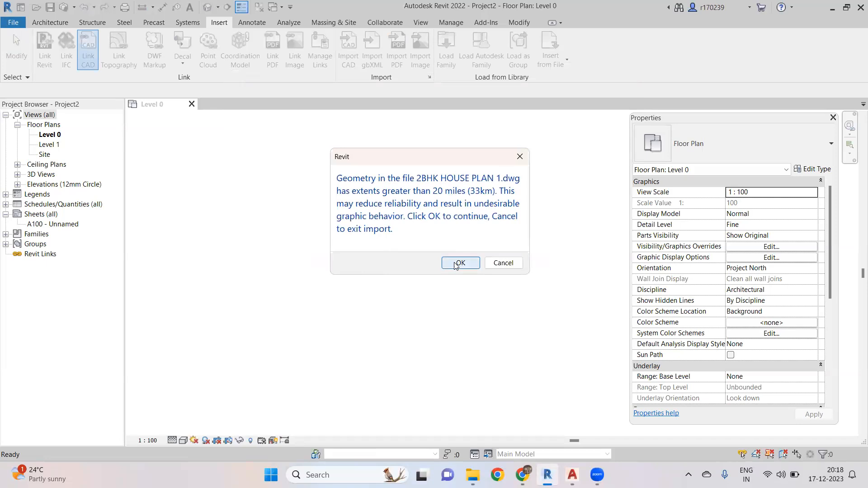
{"action": "left_click", "coordinate": [458, 266]}
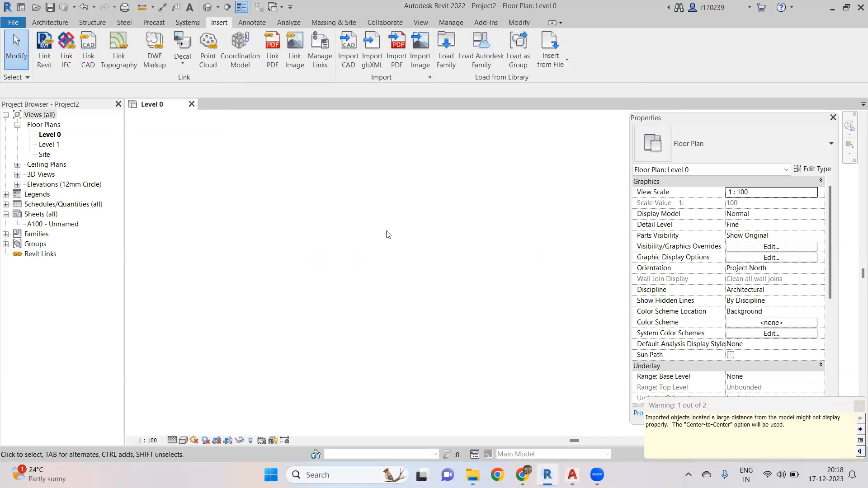
- Pan and zoom around the linked house plan to examine it, then undo the CAD link
{"action": "mouse_move", "coordinate": [407, 278]}
{"action": "middle_mouse_down"}
{"action": "mouse_move", "coordinate": [407, 289]}
{"action": "mouse_move", "coordinate": [399, 281]}
{"action": "middle_mouse_up"}
{"action": "scroll", "coordinate": [399, 280], "scroll_direction": "up", "scroll_amount": 5}
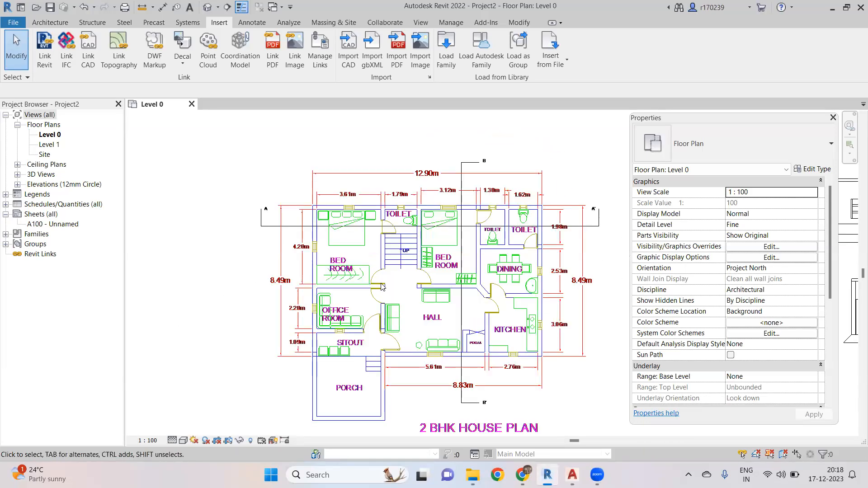
{"action": "scroll", "coordinate": [300, 198], "scroll_direction": "up", "scroll_amount": 5}
{"action": "scroll", "coordinate": [316, 197], "scroll_direction": "down", "scroll_amount": 6}
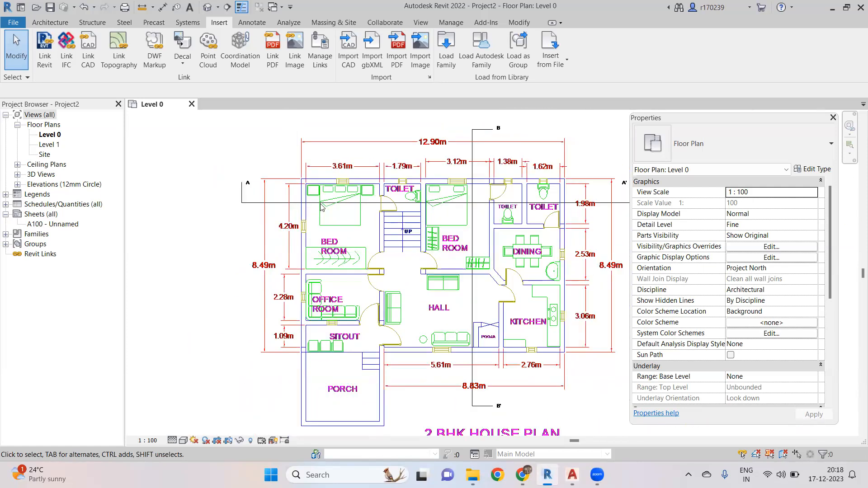
{"action": "scroll", "coordinate": [317, 210], "scroll_direction": "up", "scroll_amount": 4}
{"action": "scroll", "coordinate": [318, 209], "scroll_direction": "down", "scroll_amount": 4}
{"action": "scroll", "coordinate": [317, 209], "scroll_direction": "down", "scroll_amount": 1}
{"action": "scroll", "coordinate": [312, 247], "scroll_direction": "up", "scroll_amount": 7}
{"action": "scroll", "coordinate": [311, 247], "scroll_direction": "down", "scroll_amount": 4}
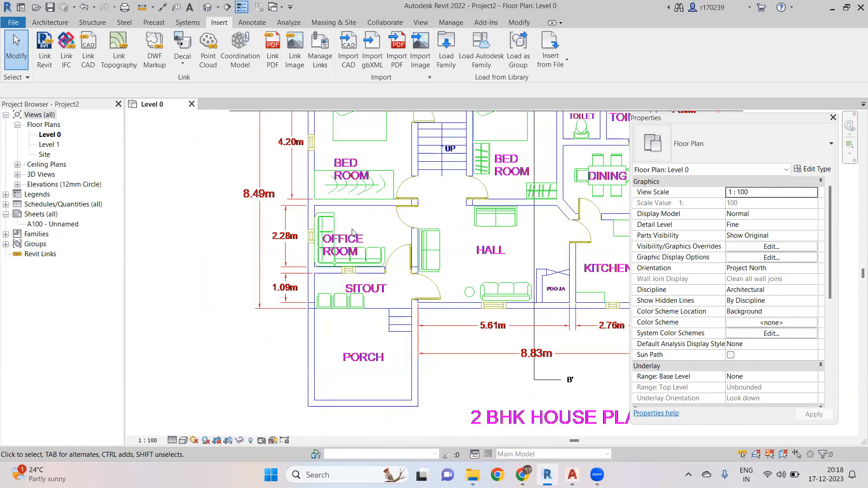
{"action": "scroll", "coordinate": [373, 226], "scroll_direction": "up", "scroll_amount": 1}
{"action": "middle_click_drag", "start_coordinate": [371, 230], "coordinate": [320, 254]}
{"action": "scroll", "coordinate": [320, 254], "scroll_direction": "down", "scroll_amount": 3}
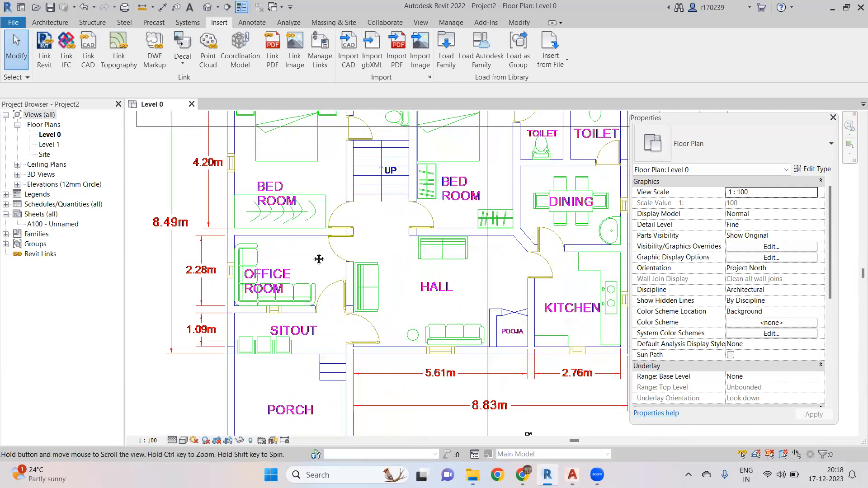
{"action": "scroll", "coordinate": [322, 284], "scroll_direction": "up", "scroll_amount": 3}
{"action": "middle_click_drag", "start_coordinate": [322, 284], "coordinate": [329, 275]}
{"action": "scroll", "coordinate": [328, 266], "scroll_direction": "down", "scroll_amount": 2}
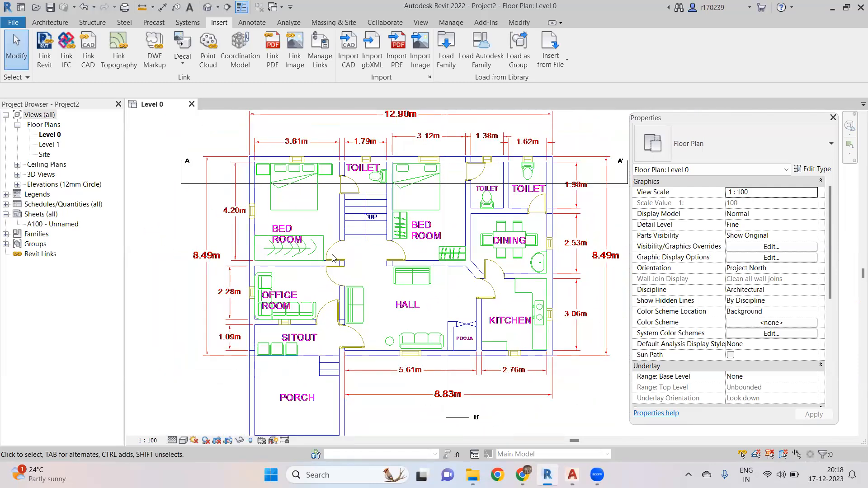
{"action": "scroll", "coordinate": [348, 266], "scroll_direction": "down", "scroll_amount": 4}
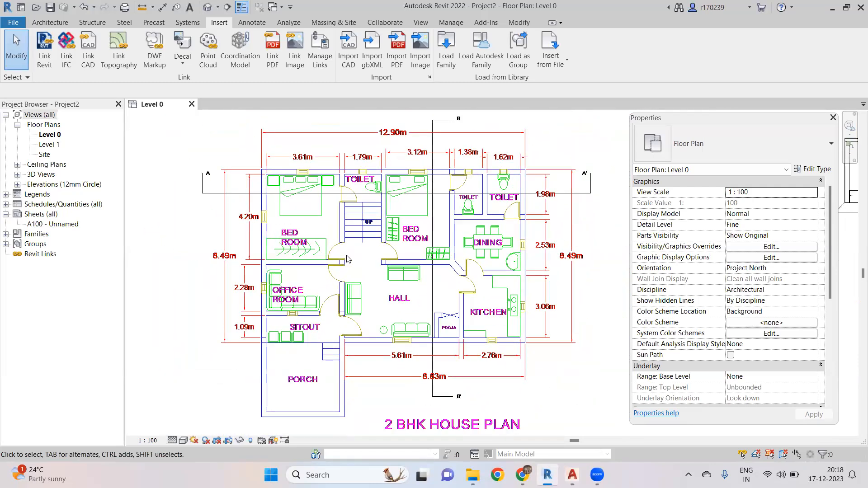
{"action": "scroll", "coordinate": [350, 268], "scroll_direction": "up", "scroll_amount": 2}
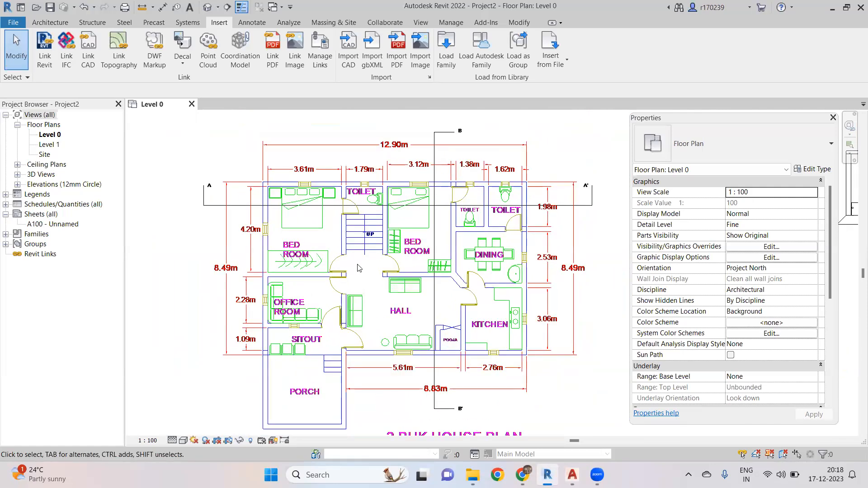
{"action": "scroll", "coordinate": [356, 265], "scroll_direction": "down", "scroll_amount": 3}
{"action": "middle_click_drag", "start_coordinate": [355, 262], "coordinate": [356, 254]}
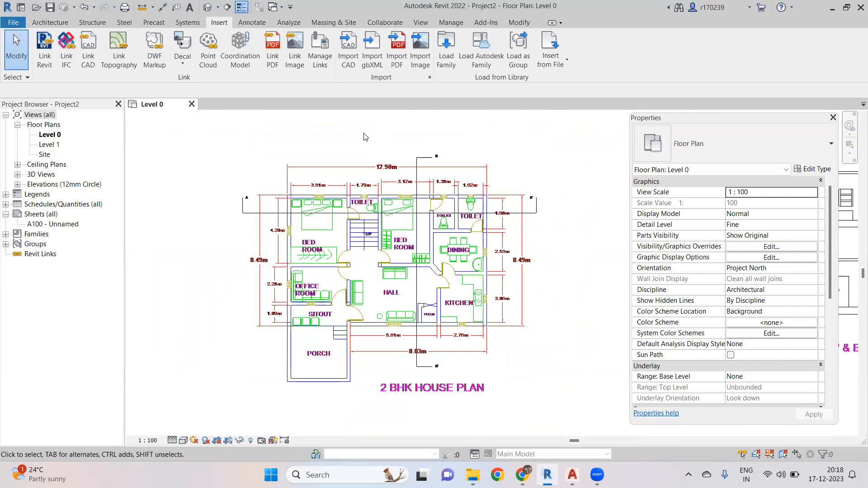
{"action": "key", "text": "ctrl+z"}
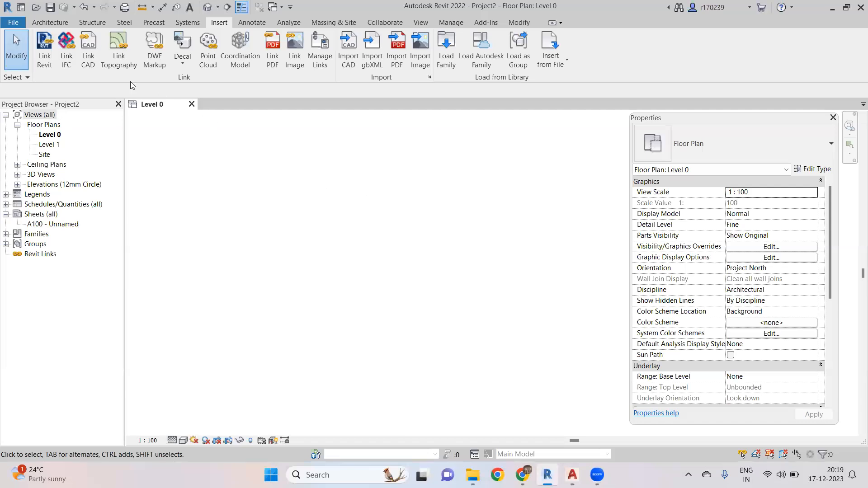
- Link the 2BHK HOUSE PLAN 1 drawing into Level 0 again as a new instance
{"action": "left_click", "coordinate": [88, 49]}
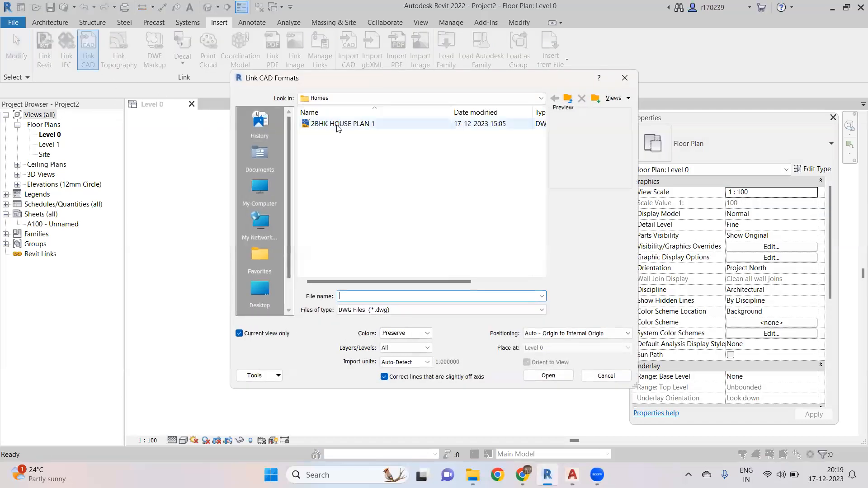
{"action": "left_click", "coordinate": [541, 376]}
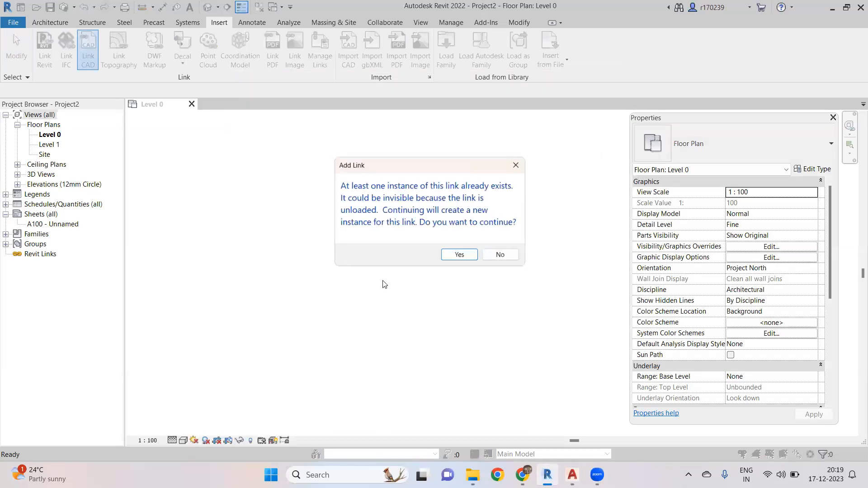
{"action": "left_click", "coordinate": [457, 254]}
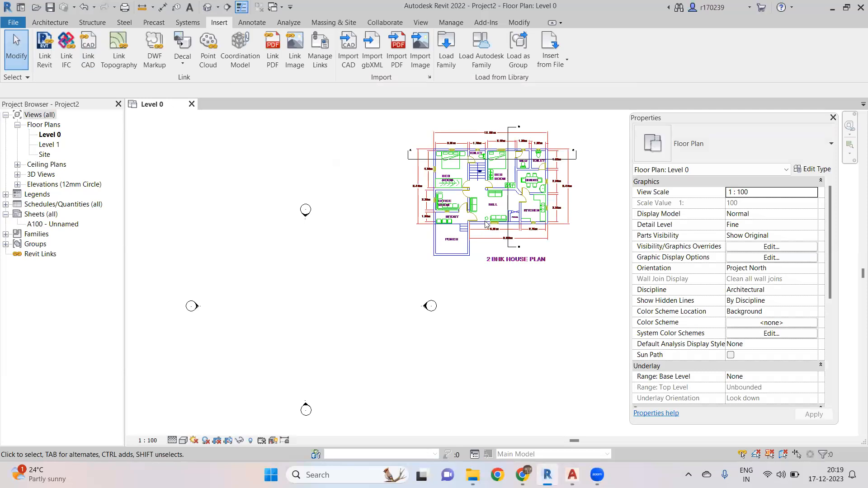
{"action": "scroll", "coordinate": [488, 203], "scroll_direction": "up", "scroll_amount": 4}
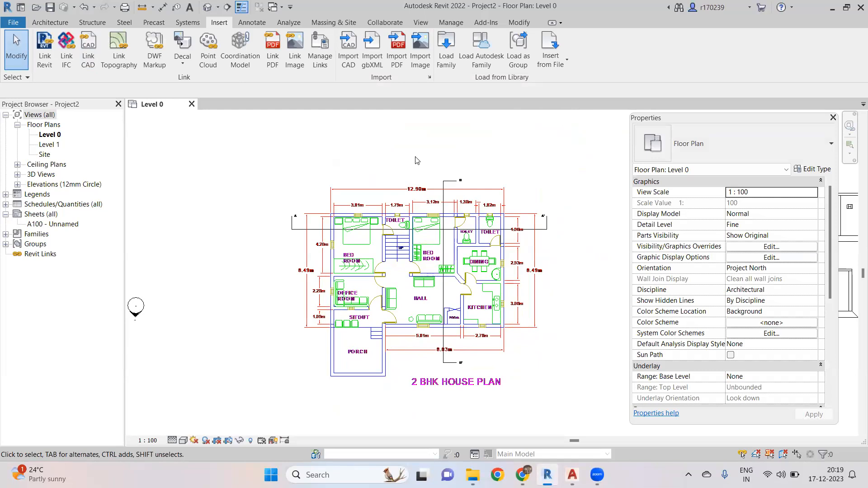
- Open Visibility/Graphics for Level 0 and review the imported 2BHK HOUSE PLAN 1.dwg layers
{"action": "key", "text": "v"}
{"action": "key", "text": "v"}
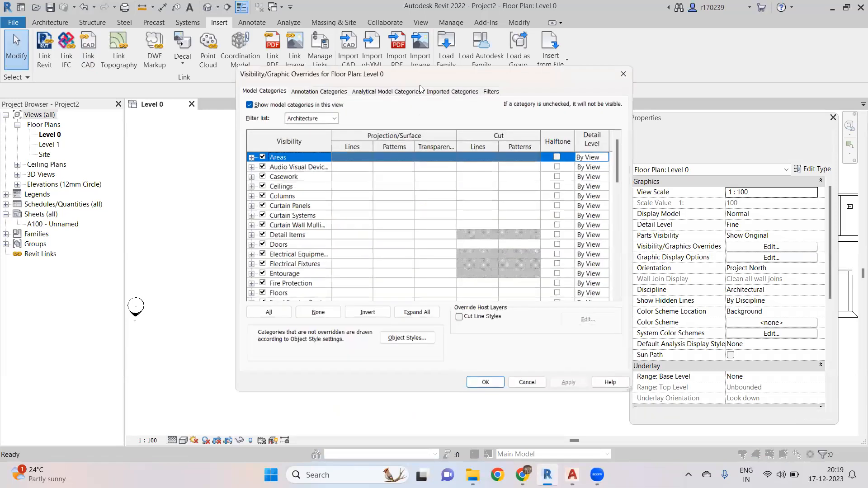
{"action": "left_click", "coordinate": [453, 89]}
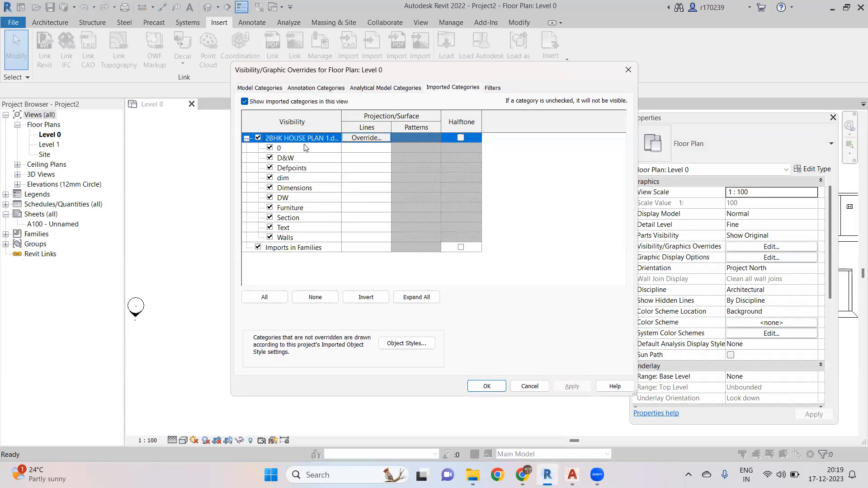
{"action": "left_click_drag", "start_coordinate": [341, 115], "coordinate": [370, 116]}
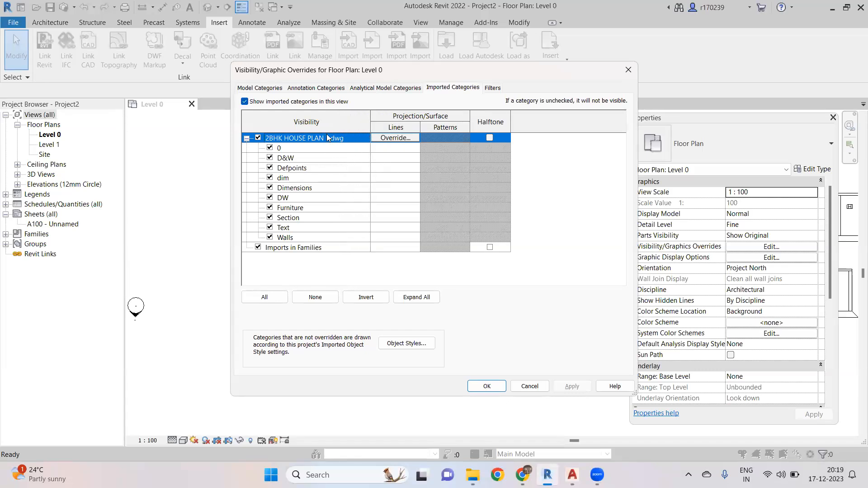
{"action": "left_click", "coordinate": [485, 385]}
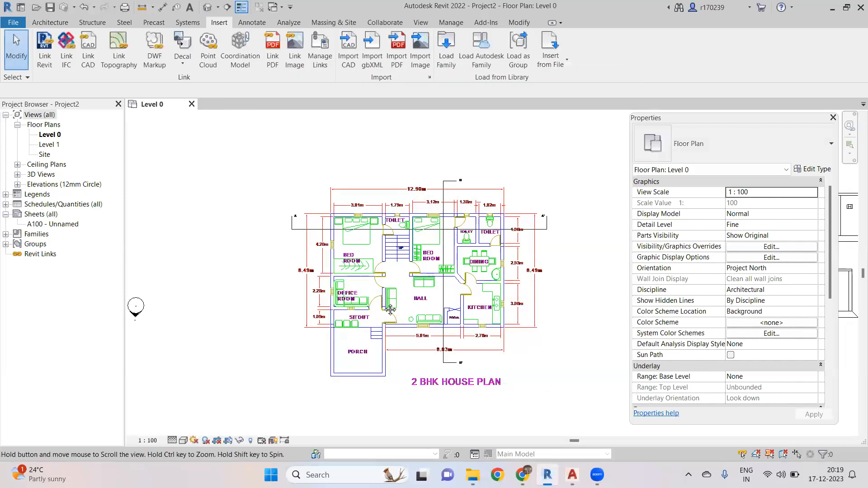
- Pan and zoom across the linked house plan to inspect its rooms and dimensions
{"action": "middle_click_drag", "start_coordinate": [390, 310], "coordinate": [375, 294]}
{"action": "scroll", "coordinate": [396, 282], "scroll_direction": "up", "scroll_amount": 1}
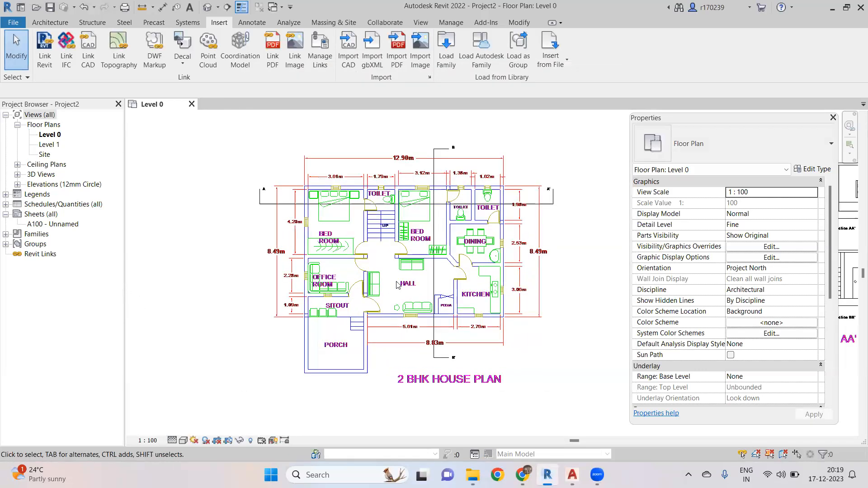
{"action": "scroll", "coordinate": [397, 285], "scroll_direction": "up", "scroll_amount": 3}
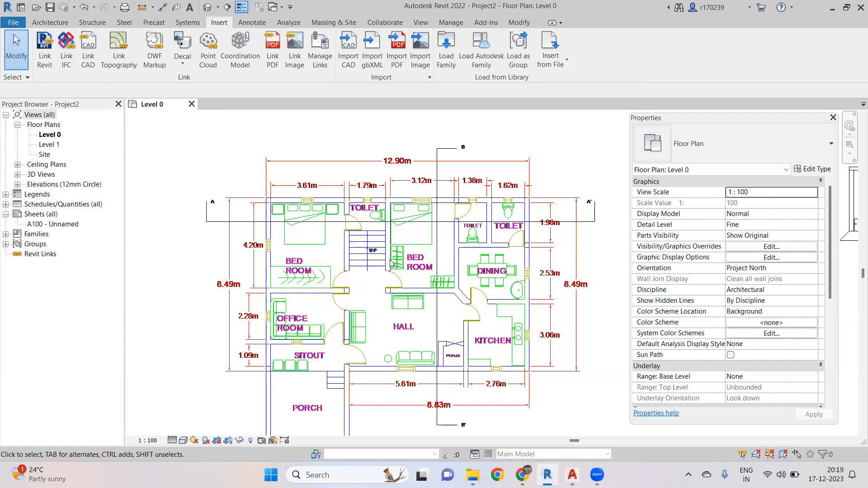
{"action": "scroll", "coordinate": [411, 285], "scroll_direction": "down", "scroll_amount": 2}
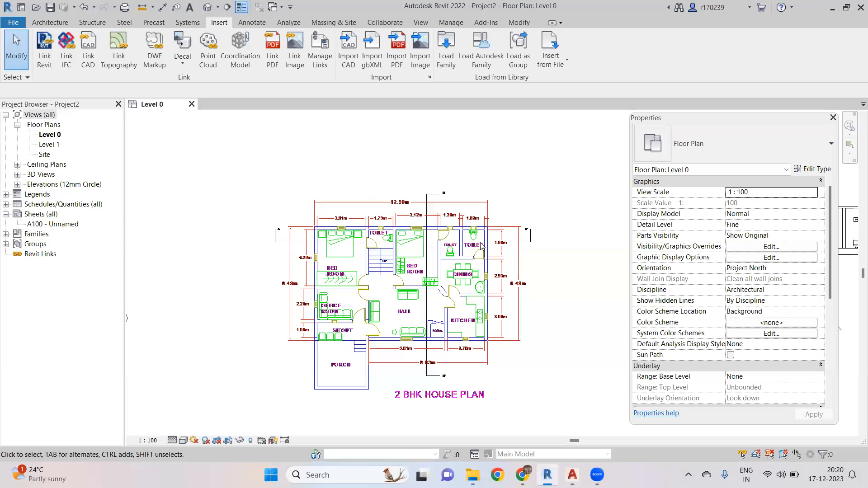
{"action": "scroll", "coordinate": [488, 243], "scroll_direction": "up", "scroll_amount": 2}
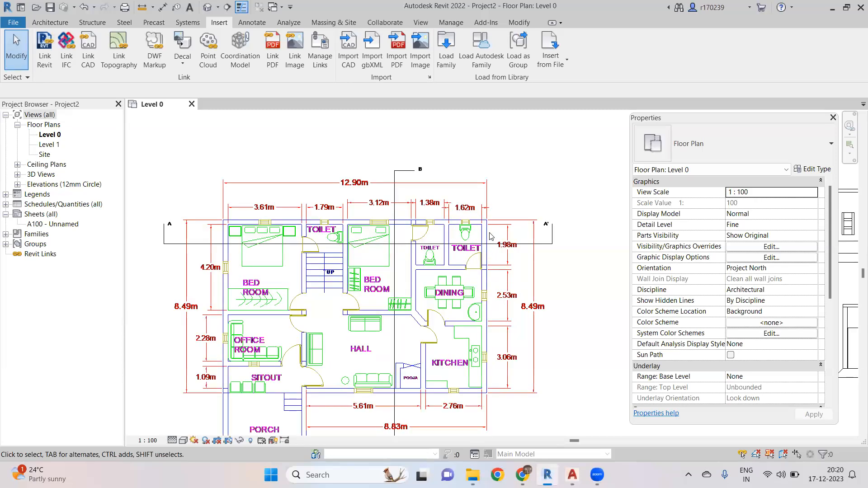
{"action": "scroll", "coordinate": [492, 231], "scroll_direction": "down", "scroll_amount": 2}
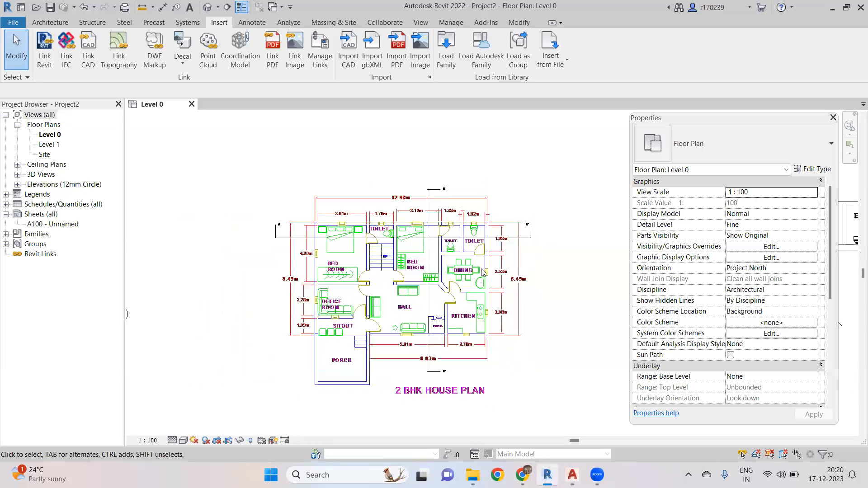
{"action": "scroll", "coordinate": [466, 251], "scroll_direction": "up", "scroll_amount": 3}
{"action": "middle_click_drag", "start_coordinate": [464, 252], "coordinate": [464, 235]}
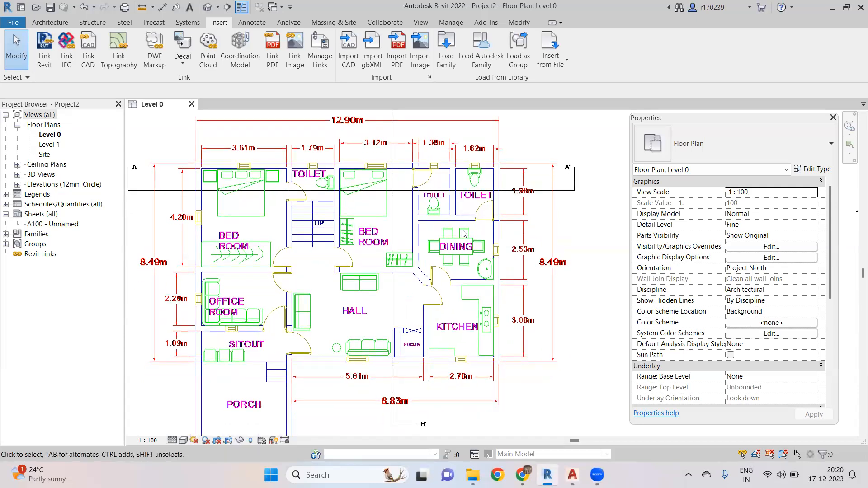
- Check the area and length unit formats in Project Units, then cancel without applying changes
{"action": "key", "text": "u"}
{"action": "key", "text": "n"}
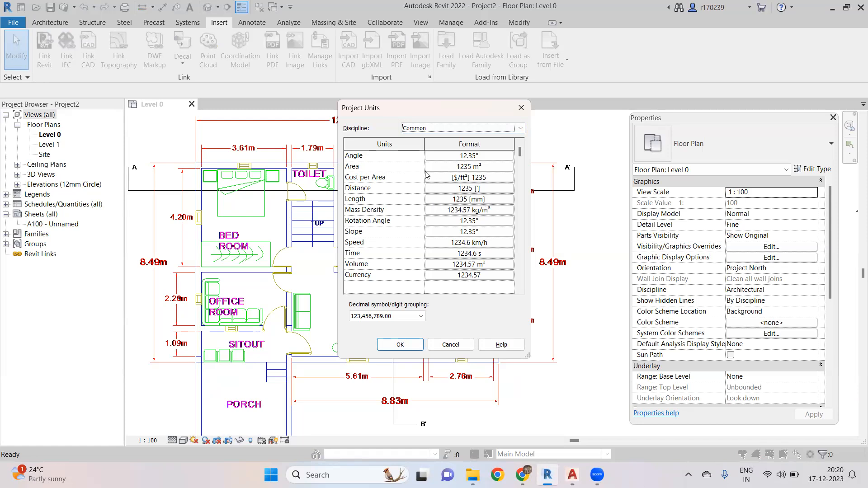
{"action": "left_click", "coordinate": [479, 167]}
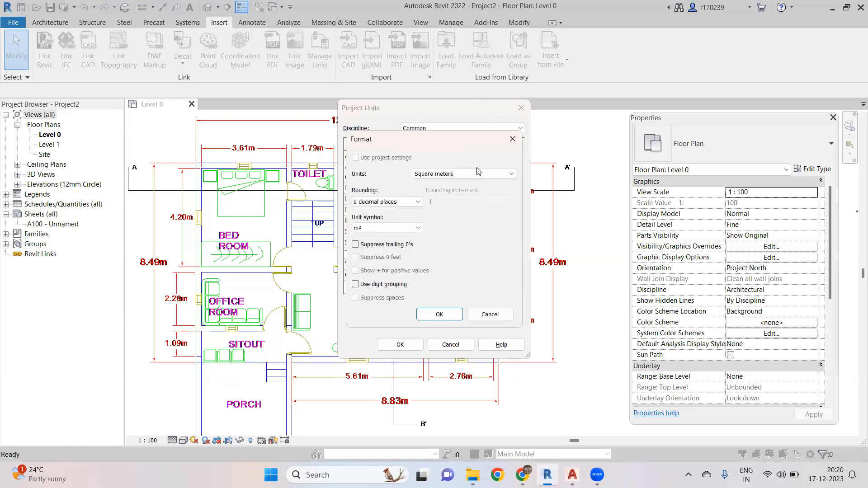
{"action": "left_click", "coordinate": [470, 173]}
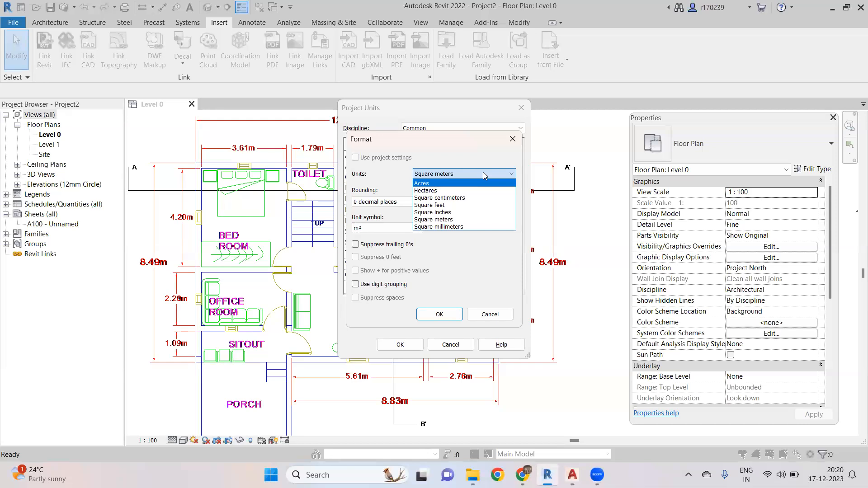
{"action": "left_click", "coordinate": [466, 219]}
{"action": "left_click", "coordinate": [440, 313]}
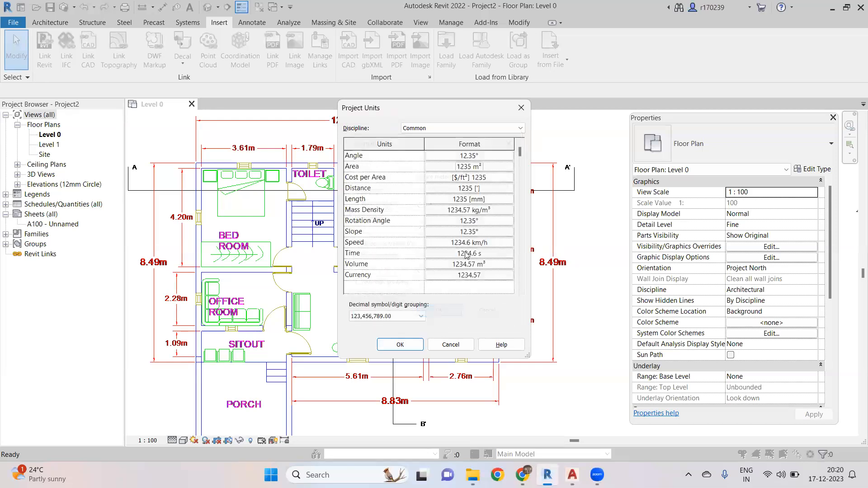
{"action": "left_click", "coordinate": [473, 197]}
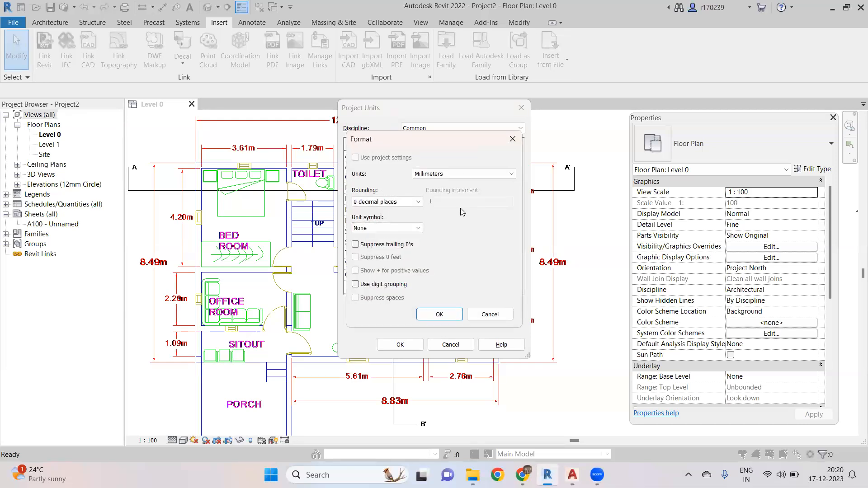
{"action": "left_click", "coordinate": [469, 174]}
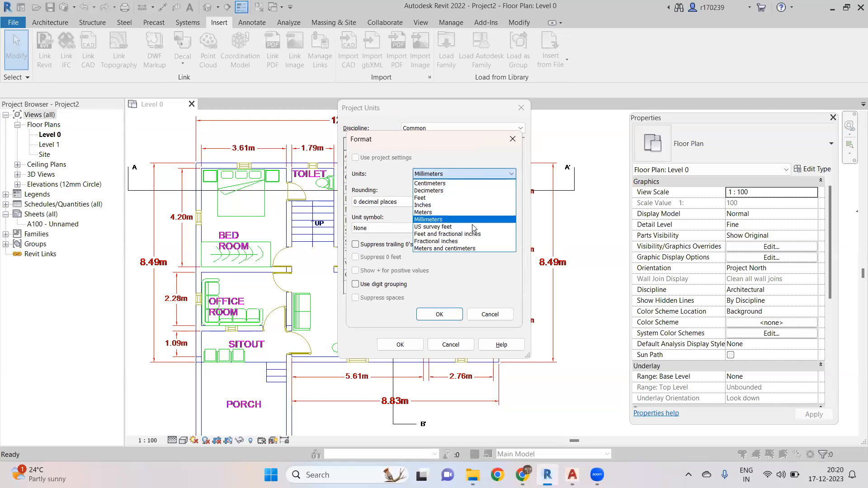
{"action": "left_click", "coordinate": [496, 294]}
{"action": "left_click", "coordinate": [405, 344]}
{"action": "left_click", "coordinate": [489, 314]}
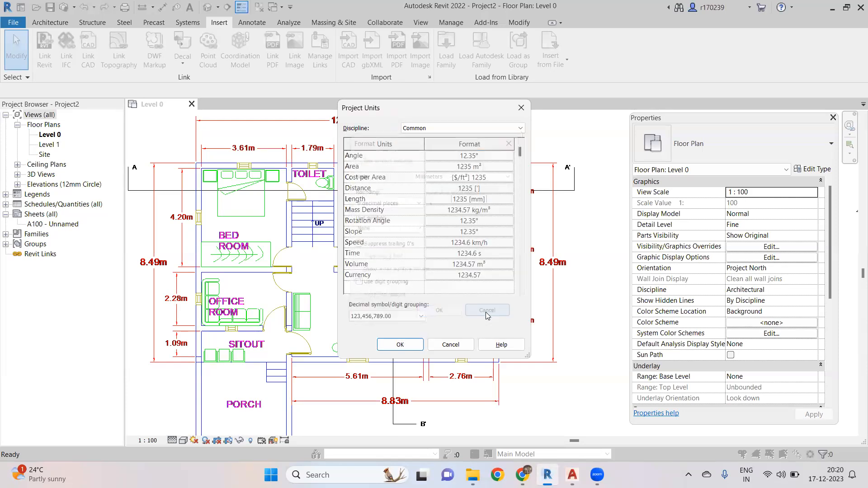
{"action": "left_click", "coordinate": [448, 344]}
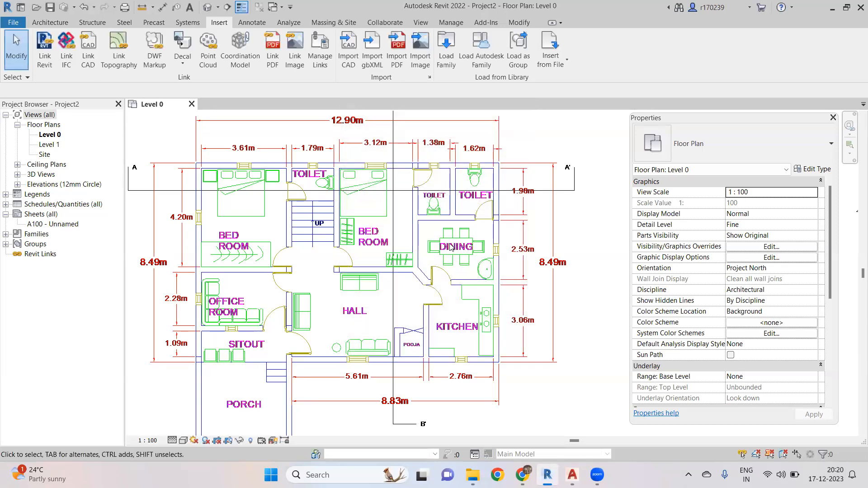
- Zoom out and select across the linked drawing to examine its full extents
{"action": "scroll", "coordinate": [462, 250], "scroll_direction": "down", "scroll_amount": 2}
{"action": "scroll", "coordinate": [460, 242], "scroll_direction": "up", "scroll_amount": 2}
{"action": "scroll", "coordinate": [460, 240], "scroll_direction": "down", "scroll_amount": 2}
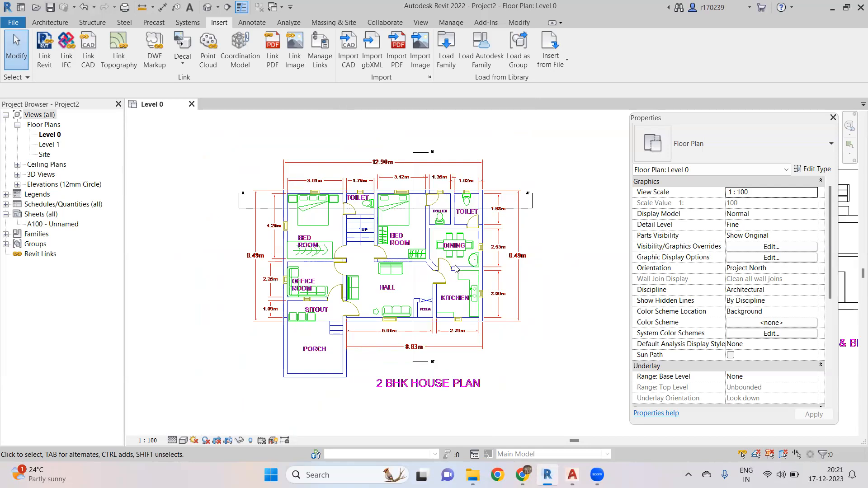
{"action": "scroll", "coordinate": [452, 259], "scroll_direction": "up", "scroll_amount": 1}
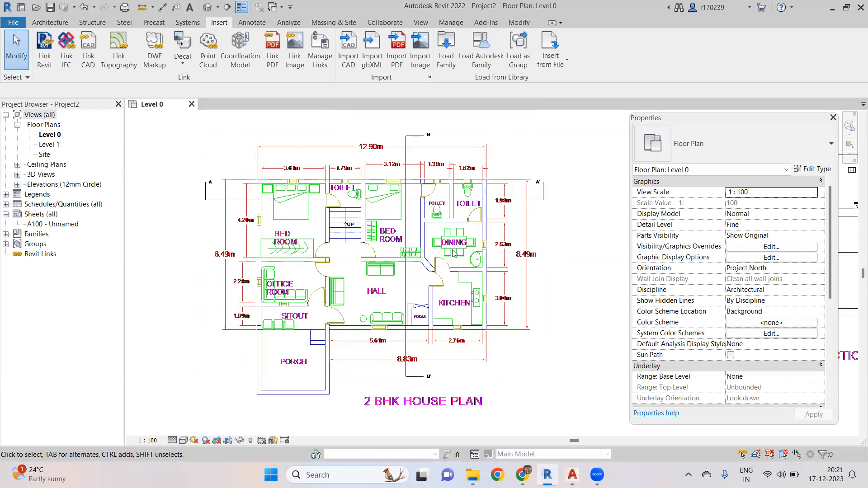
{"action": "scroll", "coordinate": [448, 247], "scroll_direction": "down", "scroll_amount": 1}
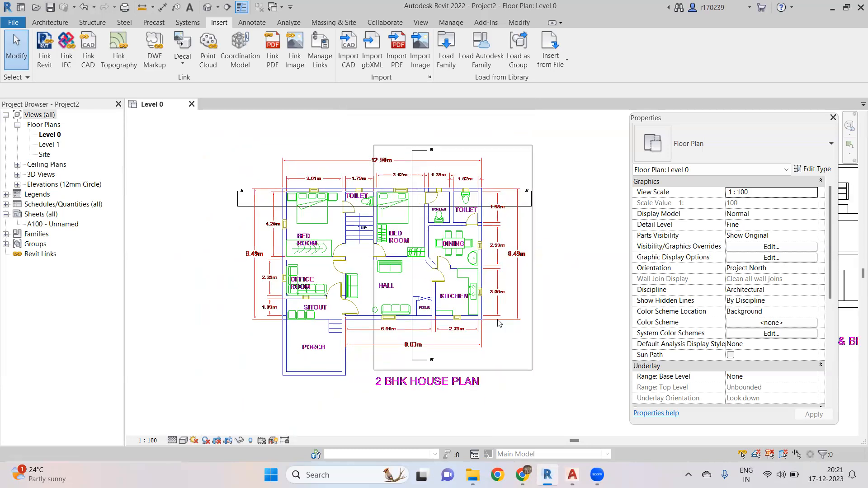
{"action": "left_click_drag", "start_coordinate": [169, 135], "coordinate": [614, 442]}
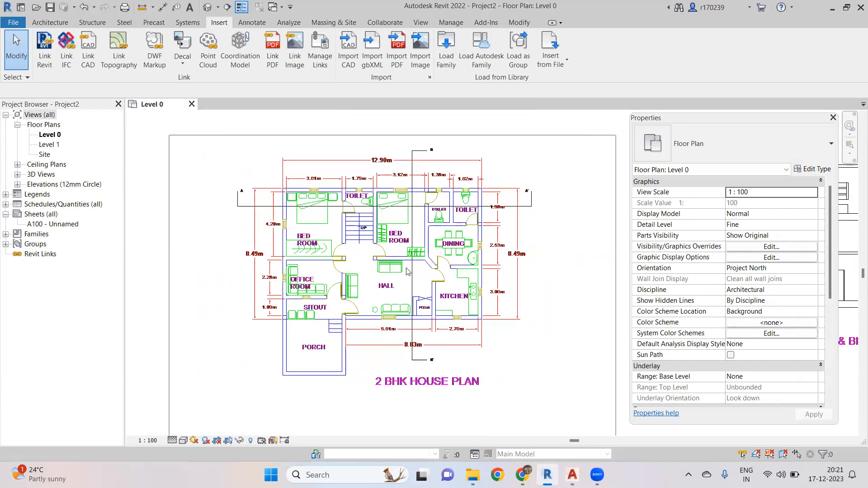
{"action": "scroll", "coordinate": [423, 271], "scroll_direction": "down", "scroll_amount": 3}
{"action": "middle_click_drag", "start_coordinate": [423, 256], "coordinate": [453, 258]}
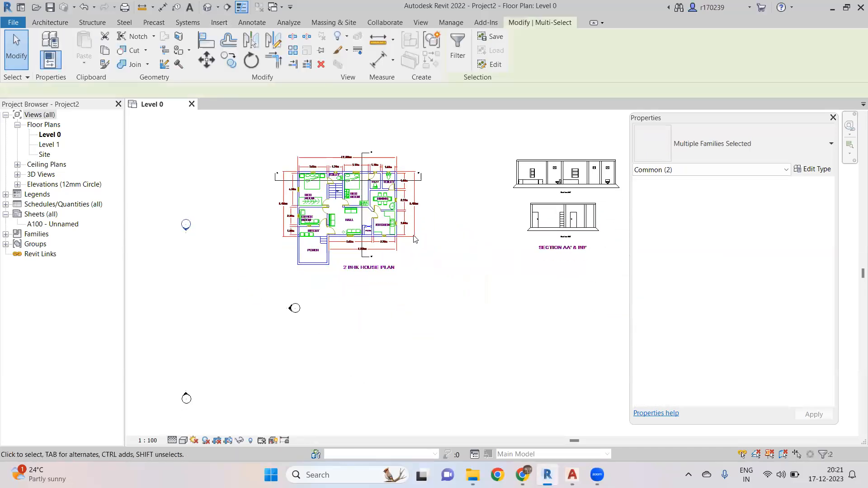
{"action": "left_click", "coordinate": [454, 257]}
- Select the linked 2BHK HOUSE PLAN 1.dwg import and inspect its extents beside the section drawings
{"action": "scroll", "coordinate": [378, 223], "scroll_direction": "up", "scroll_amount": 4}
{"action": "scroll", "coordinate": [378, 223], "scroll_direction": "down", "scroll_amount": 2}
{"action": "middle_click_drag", "start_coordinate": [378, 223], "coordinate": [399, 254]}
{"action": "scroll", "coordinate": [399, 252], "scroll_direction": "up", "scroll_amount": 1}
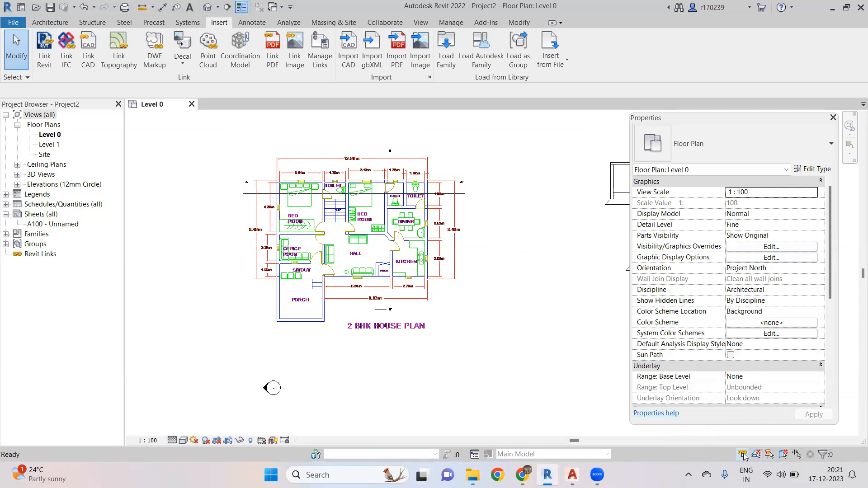
{"action": "left_click", "coordinate": [407, 235]}
{"action": "scroll", "coordinate": [434, 237], "scroll_direction": "down", "scroll_amount": 3}
{"action": "scroll", "coordinate": [455, 232], "scroll_direction": "up", "scroll_amount": 3}
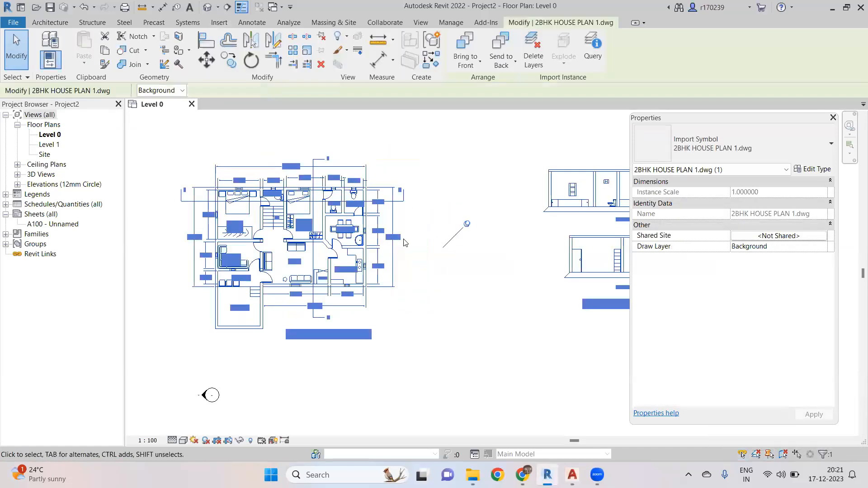
{"action": "scroll", "coordinate": [384, 243], "scroll_direction": "up", "scroll_amount": 3}
{"action": "scroll", "coordinate": [360, 243], "scroll_direction": "down", "scroll_amount": 2}
{"action": "scroll", "coordinate": [366, 240], "scroll_direction": "up", "scroll_amount": 1}
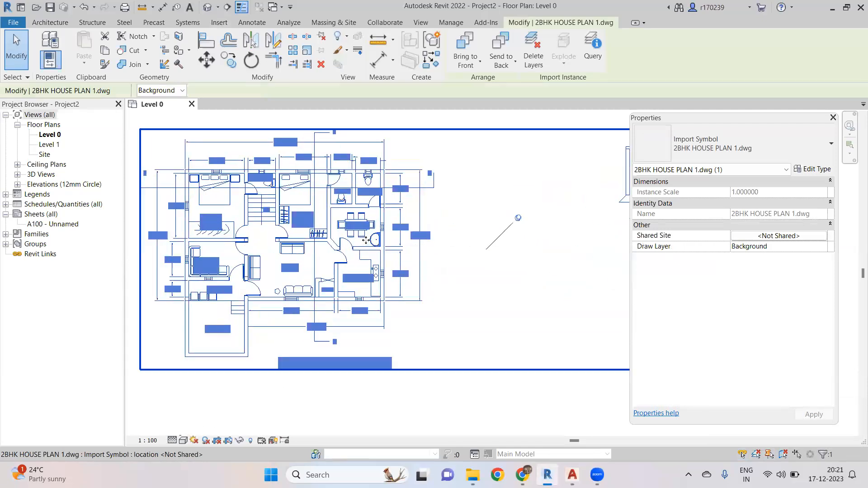
{"action": "scroll", "coordinate": [366, 240], "scroll_direction": "down", "scroll_amount": 2}
{"action": "left_click", "coordinate": [371, 336]}
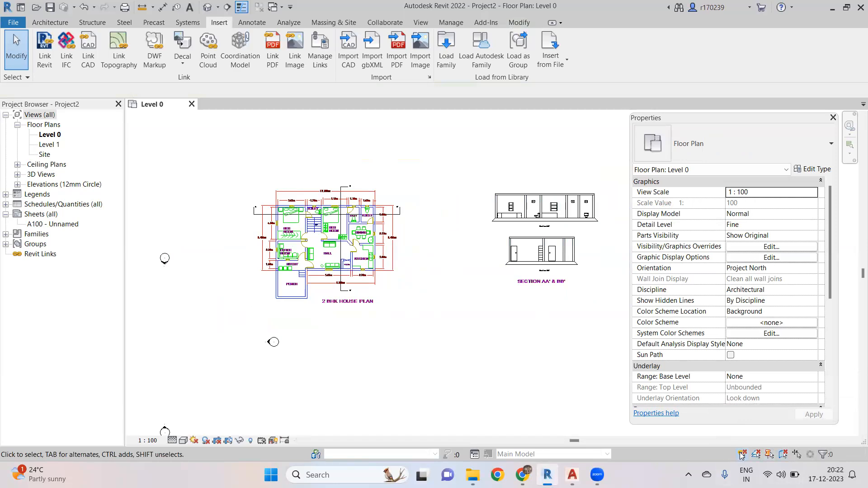
{"action": "left_click", "coordinate": [370, 248]}
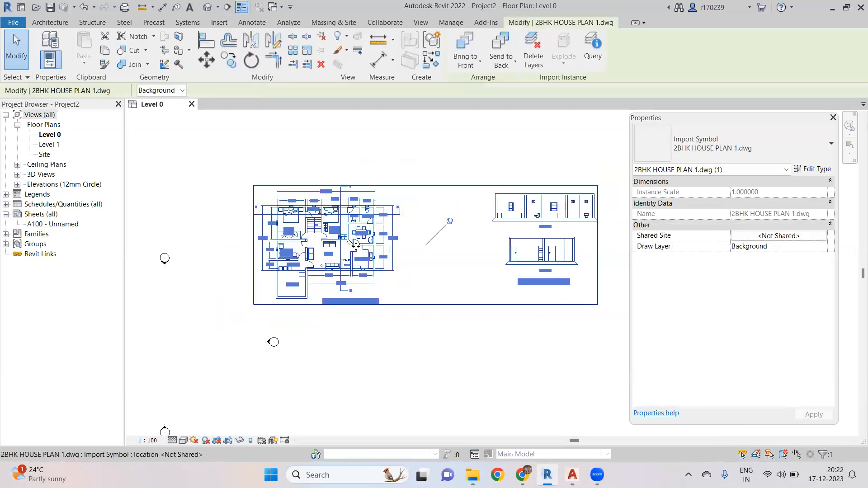
{"action": "scroll", "coordinate": [358, 245], "scroll_direction": "down", "scroll_amount": 2}
{"action": "scroll", "coordinate": [360, 238], "scroll_direction": "up", "scroll_amount": 3}
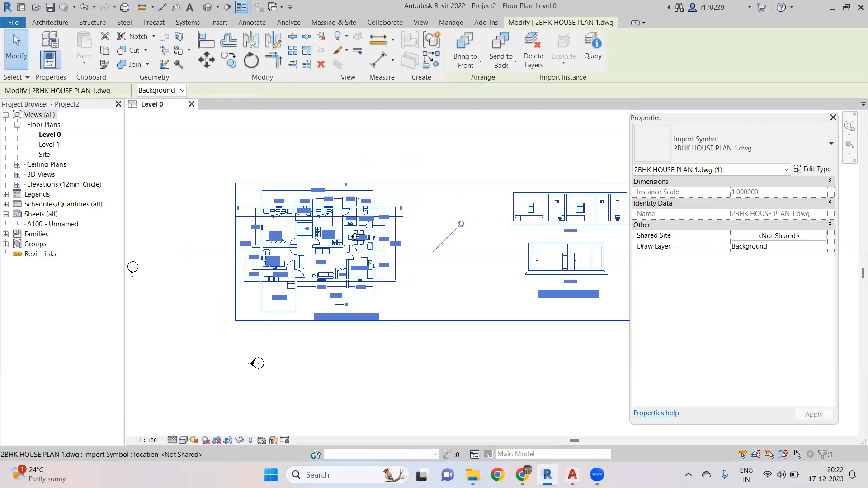
{"action": "scroll", "coordinate": [357, 238], "scroll_direction": "down", "scroll_amount": 1}
{"action": "left_click", "coordinate": [401, 338]}
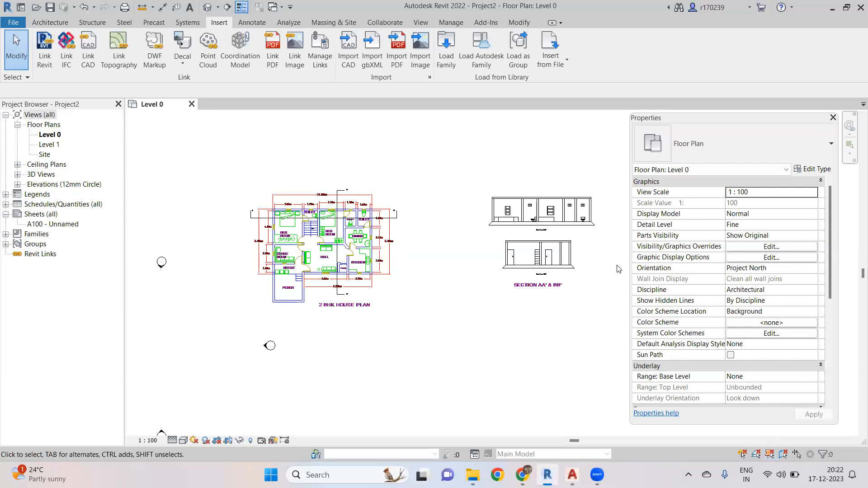
- Zoom into the toilets and dining area of the linked plan to examine the walls
{"action": "scroll", "coordinate": [382, 208], "scroll_direction": "up", "scroll_amount": 5}
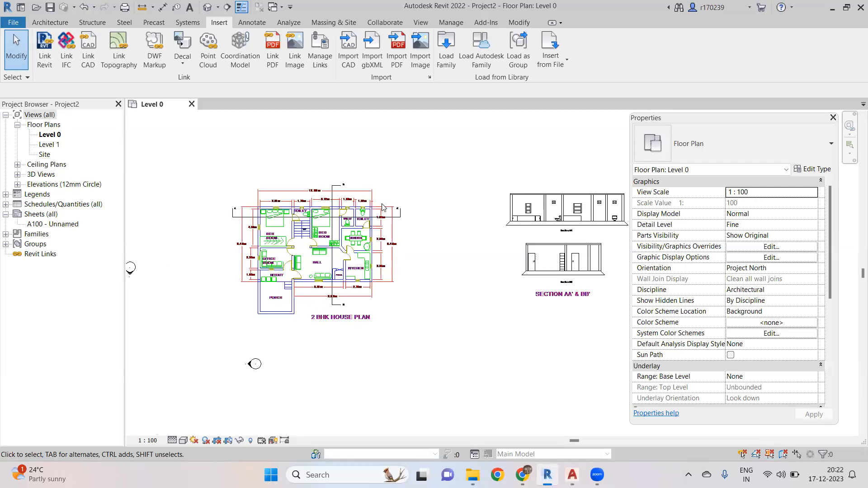
{"action": "scroll", "coordinate": [390, 252], "scroll_direction": "down", "scroll_amount": 5}
{"action": "scroll", "coordinate": [388, 264], "scroll_direction": "up", "scroll_amount": 4}
{"action": "scroll", "coordinate": [386, 297], "scroll_direction": "up", "scroll_amount": 1}
{"action": "middle_click_drag", "start_coordinate": [396, 311], "coordinate": [400, 337]}
{"action": "scroll", "coordinate": [392, 310], "scroll_direction": "down", "scroll_amount": 1}
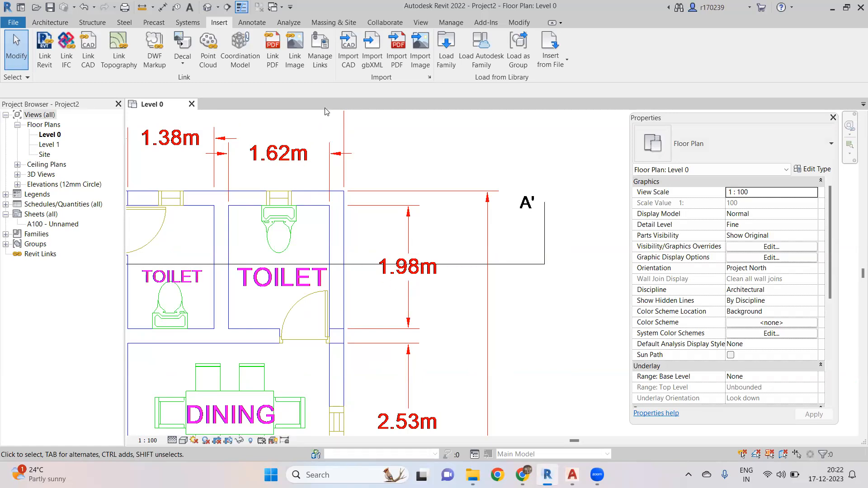
{"action": "left_click", "coordinate": [421, 24]}
{"action": "left_click", "coordinate": [44, 25]}
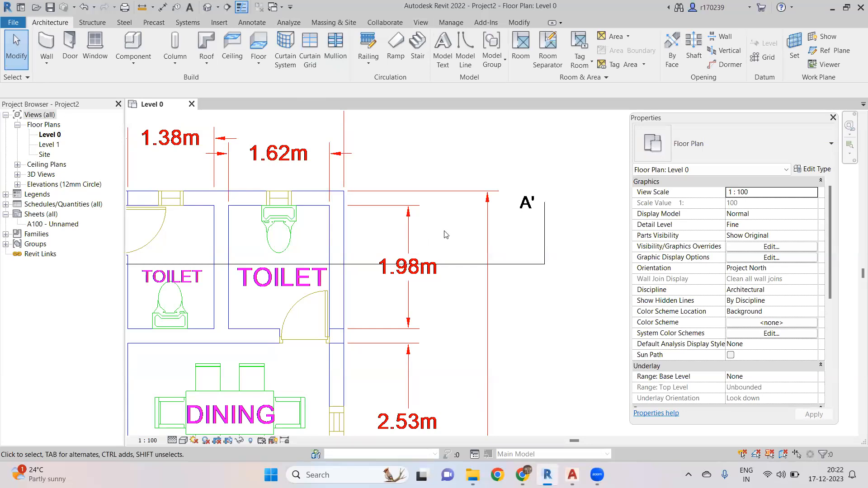
{"action": "scroll", "coordinate": [446, 234], "scroll_direction": "down", "scroll_amount": 1}
{"action": "scroll", "coordinate": [446, 327], "scroll_direction": "down", "scroll_amount": 3}
{"action": "middle_click_drag", "start_coordinate": [444, 305], "coordinate": [465, 257]}
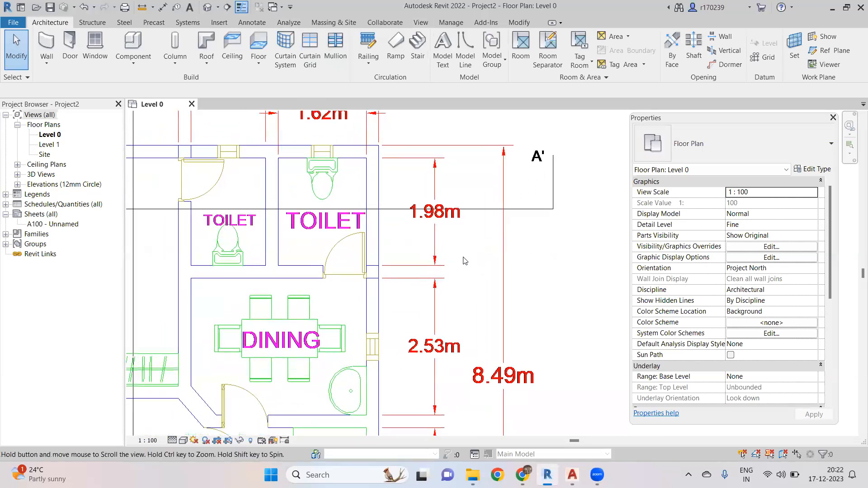
{"action": "key", "text": "d"}
{"action": "key", "text": "i"}
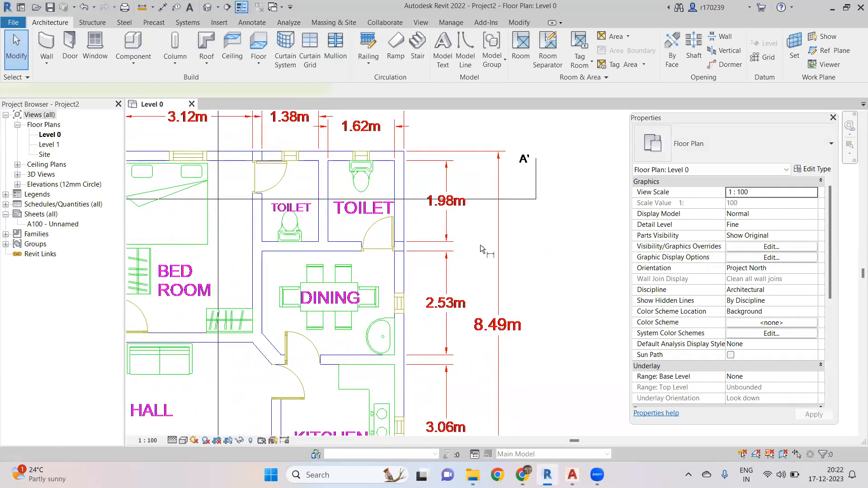
{"action": "middle_click_drag", "start_coordinate": [512, 195], "coordinate": [511, 230]}
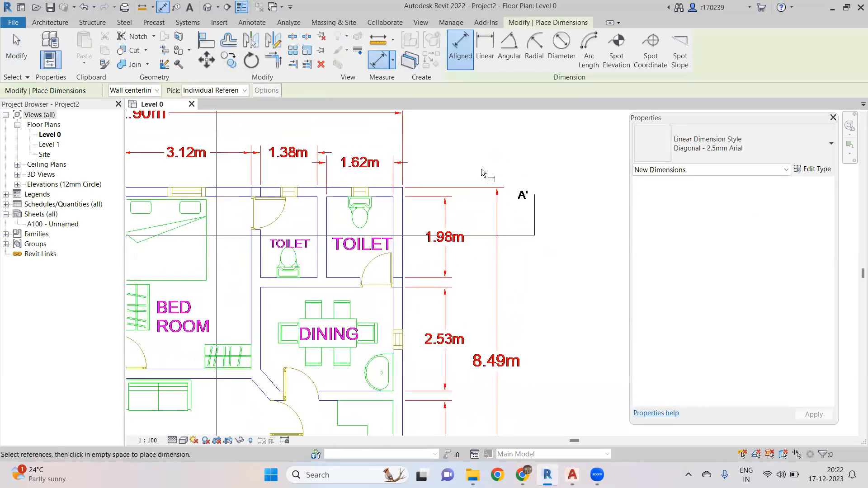
{"action": "middle_click_drag", "start_coordinate": [493, 140], "coordinate": [492, 181]}
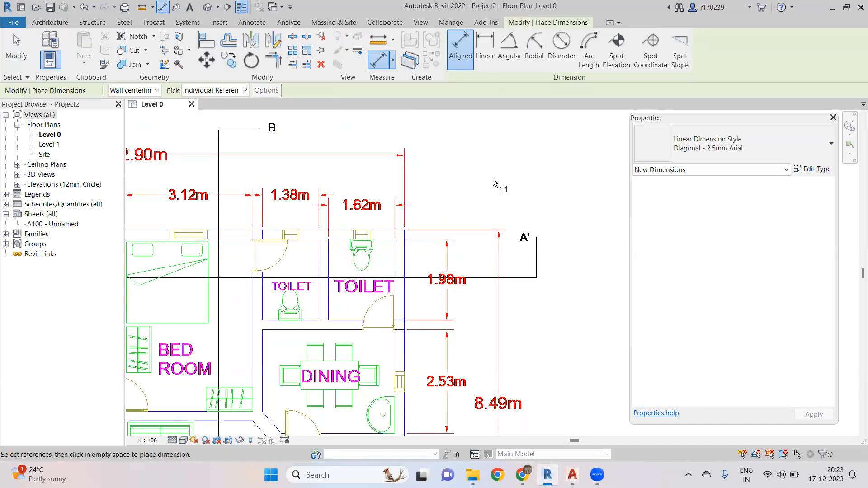
{"action": "key", "text": "Escape"}
{"action": "key", "text": "Escape"}
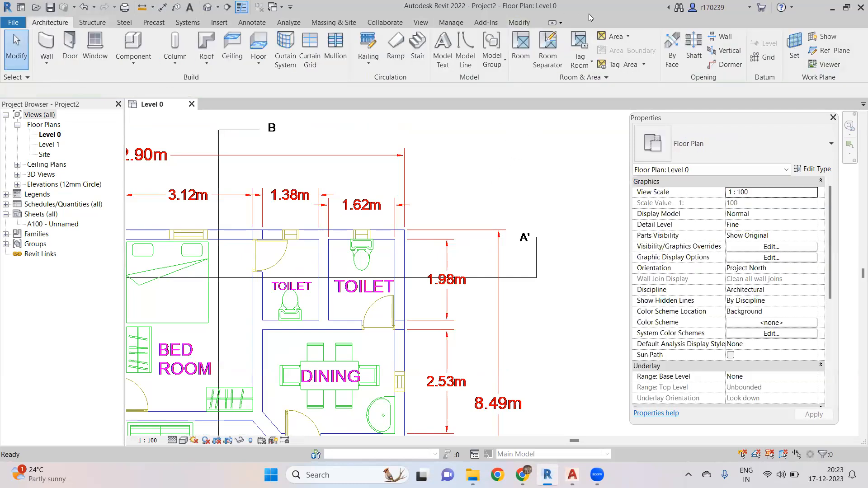
- Place a linear dimension along the vertical length of the right toilet wall beside the 1.98m plan dimension
{"action": "left_click", "coordinate": [519, 23]}
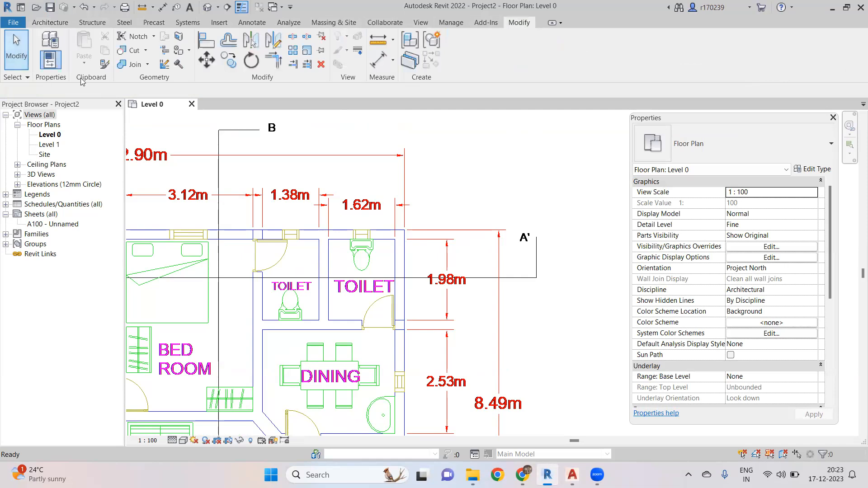
{"action": "left_click", "coordinate": [392, 63]}
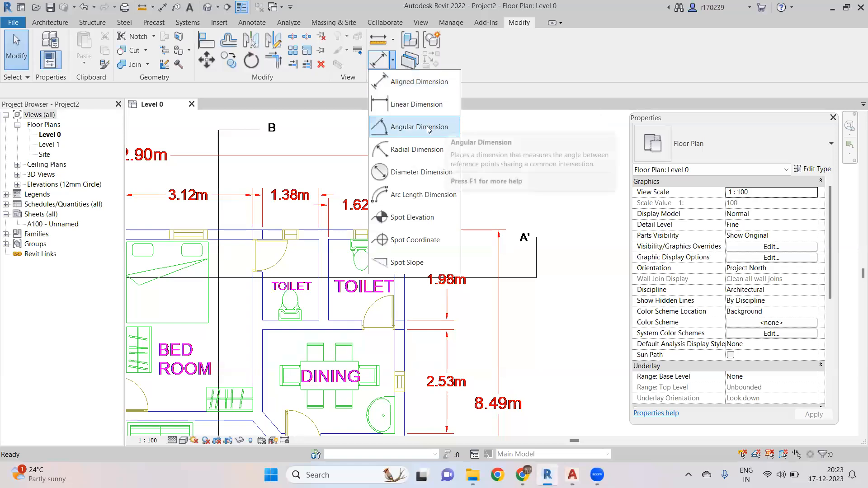
{"action": "left_click", "coordinate": [417, 104]}
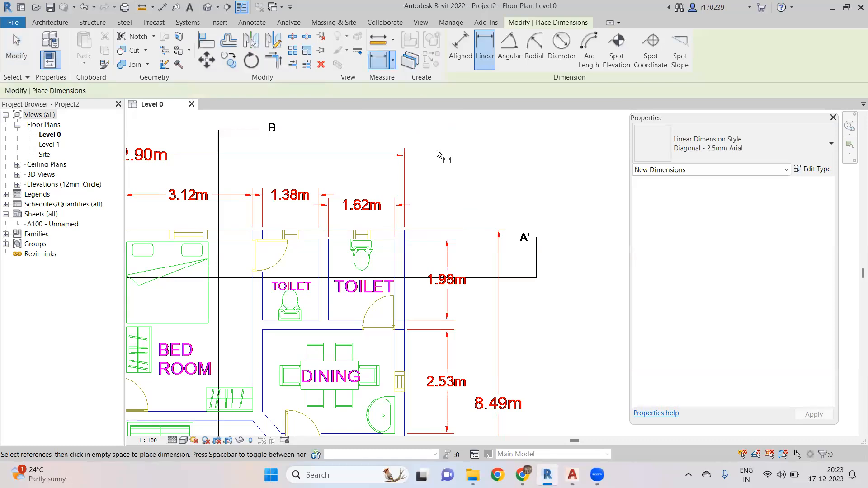
{"action": "scroll", "coordinate": [478, 296], "scroll_direction": "down", "scroll_amount": 3}
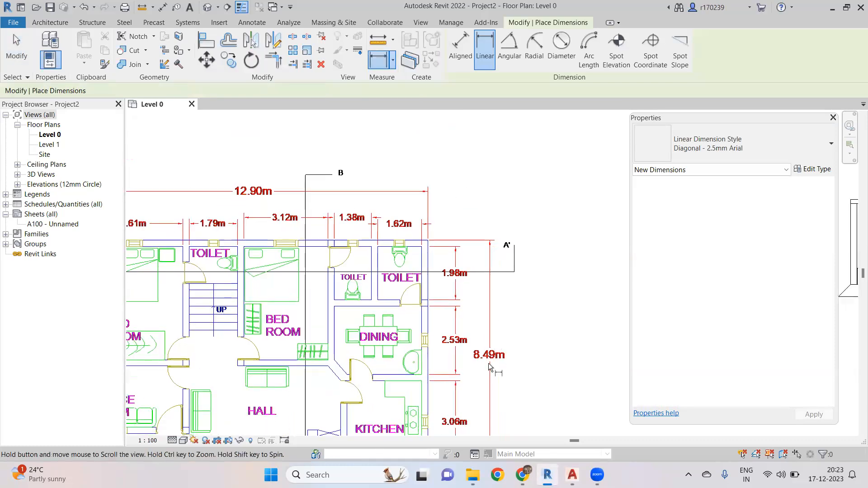
{"action": "scroll", "coordinate": [479, 319], "scroll_direction": "up", "scroll_amount": 2}
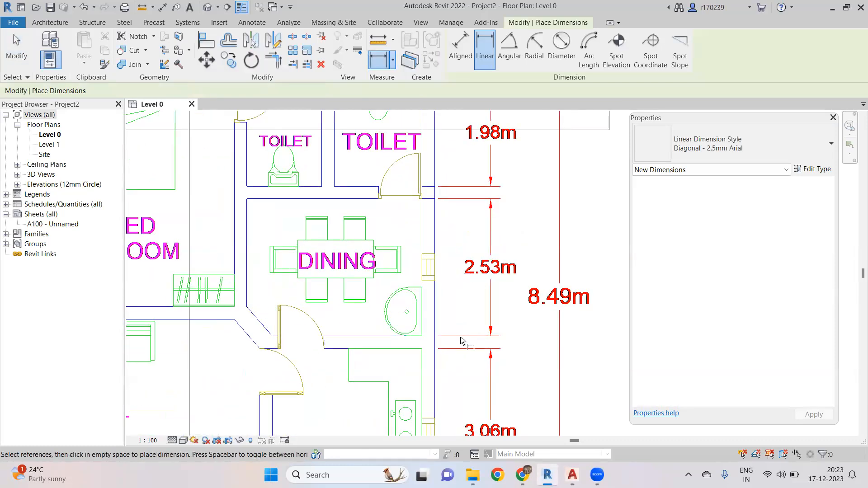
{"action": "scroll", "coordinate": [467, 304], "scroll_direction": "down", "scroll_amount": 2}
{"action": "scroll", "coordinate": [463, 253], "scroll_direction": "up", "scroll_amount": 3}
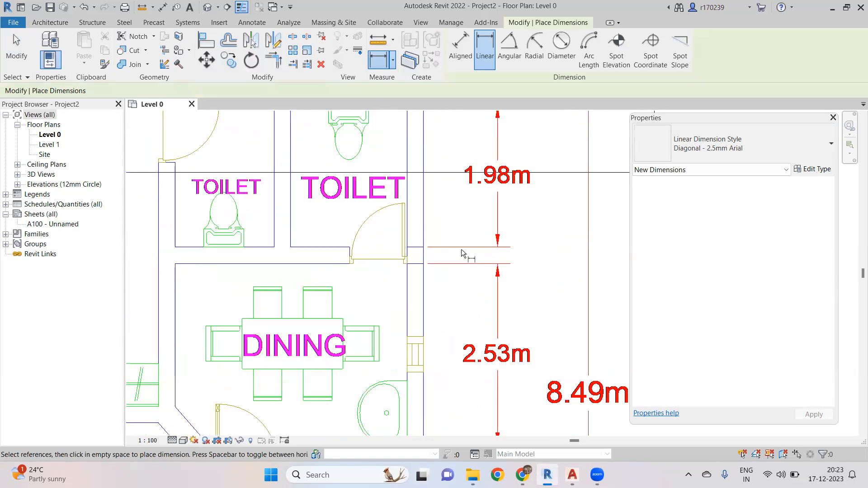
{"action": "scroll", "coordinate": [475, 251], "scroll_direction": "down", "scroll_amount": 2}
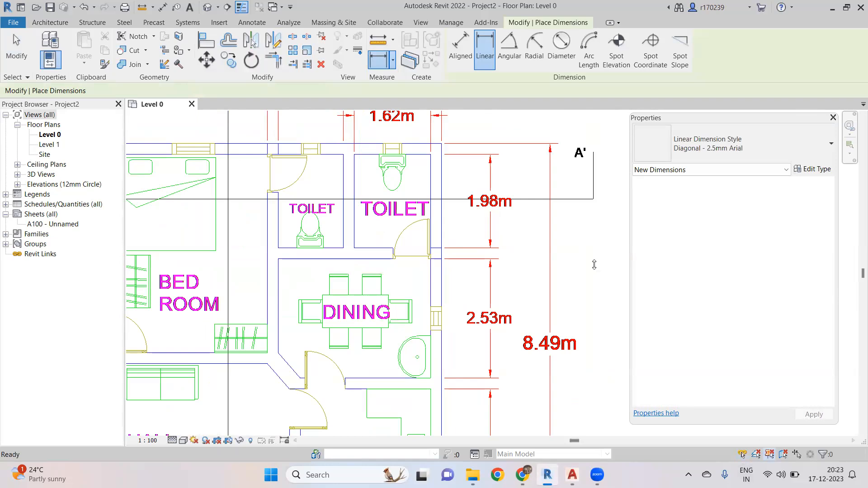
{"action": "middle_click_drag", "start_coordinate": [457, 240], "coordinate": [449, 310]}
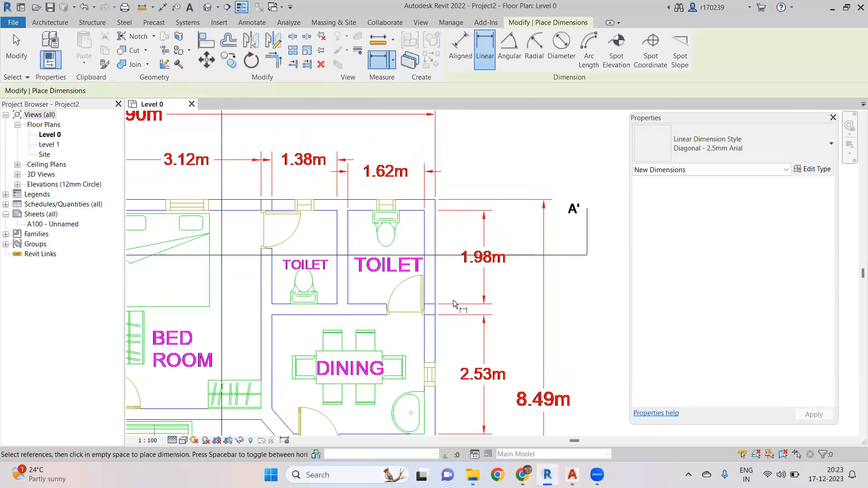
{"action": "left_click", "coordinate": [446, 305]}
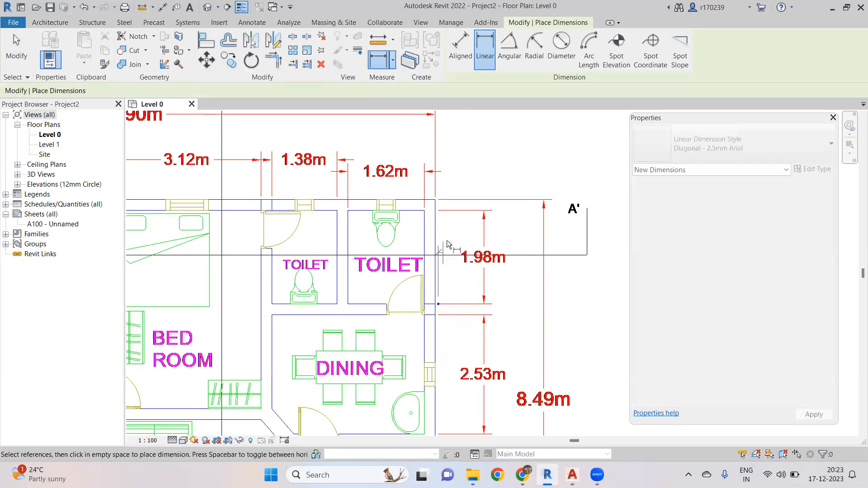
{"action": "left_click", "coordinate": [439, 211]}
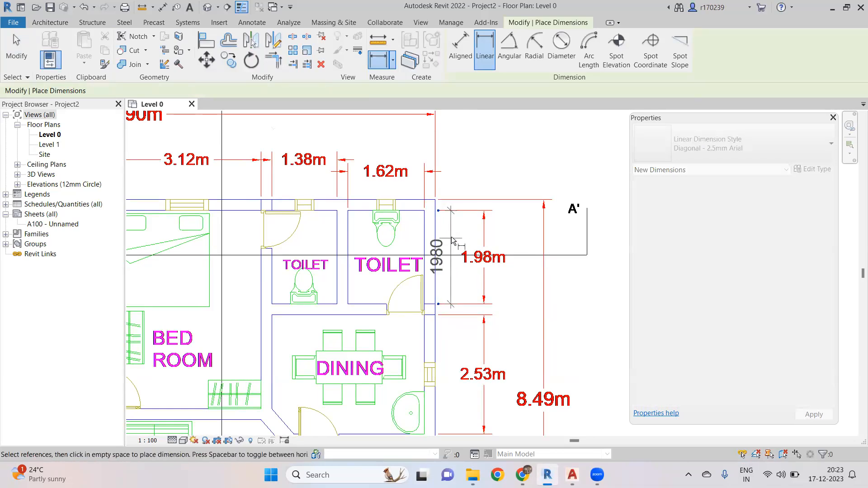
{"action": "scroll", "coordinate": [457, 236], "scroll_direction": "up", "scroll_amount": 3}
{"action": "left_click", "coordinate": [475, 223]}
{"action": "scroll", "coordinate": [474, 223], "scroll_direction": "down", "scroll_amount": 3}
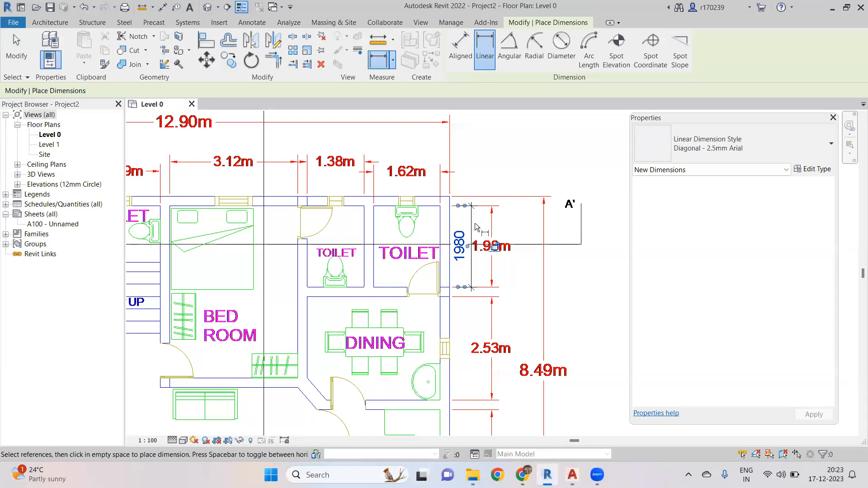
{"action": "scroll", "coordinate": [517, 168], "scroll_direction": "down", "scroll_amount": 3}
{"action": "middle_click_drag", "start_coordinate": [509, 170], "coordinate": [540, 157]}
{"action": "key", "text": "Escape"}
- Zoom and pan across the linked plan to examine the bedrooms, hall, kitchen and pooja walls and dimensions
{"action": "scroll", "coordinate": [488, 348], "scroll_direction": "up", "scroll_amount": 4}
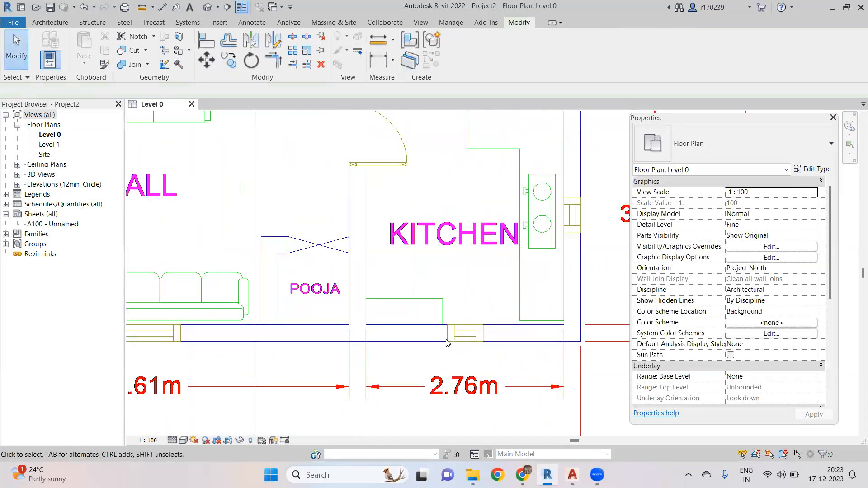
{"action": "scroll", "coordinate": [370, 281], "scroll_direction": "down", "scroll_amount": 3}
{"action": "scroll", "coordinate": [370, 281], "scroll_direction": "down", "scroll_amount": 2}
{"action": "middle_click_drag", "start_coordinate": [138, 136], "coordinate": [257, 180]}
{"action": "scroll", "coordinate": [255, 179], "scroll_direction": "up", "scroll_amount": 3}
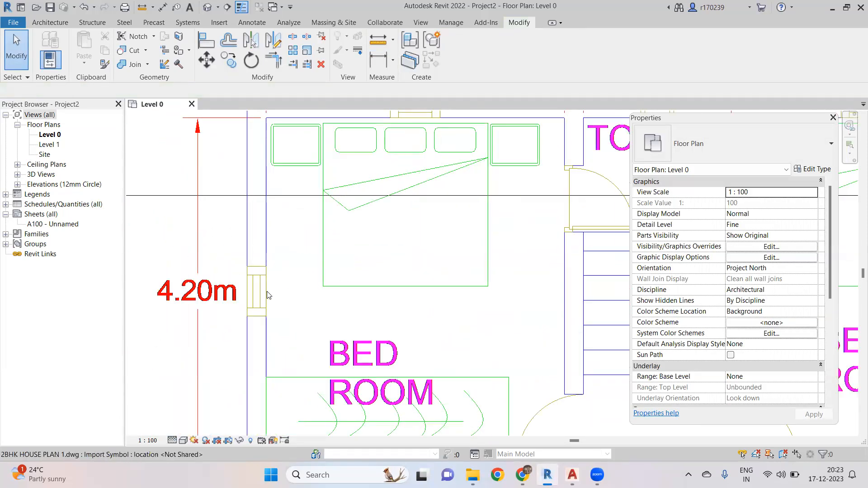
{"action": "scroll", "coordinate": [292, 282], "scroll_direction": "down", "scroll_amount": 3}
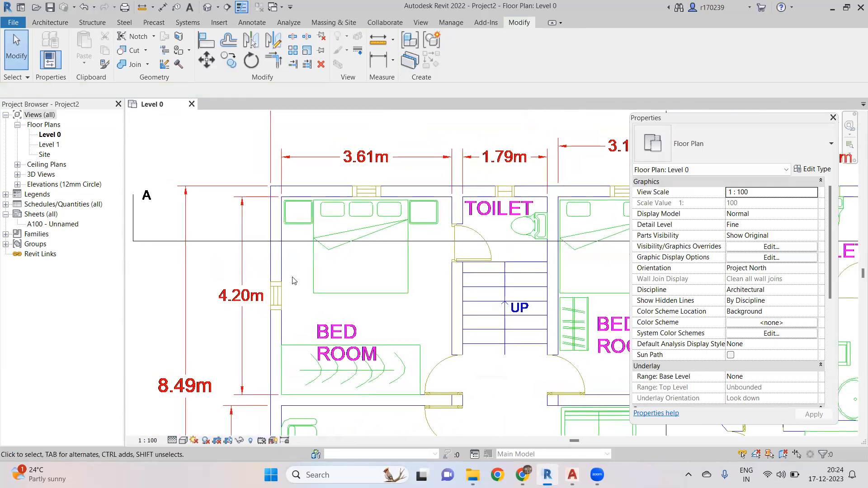
{"action": "scroll", "coordinate": [302, 247], "scroll_direction": "down", "scroll_amount": 3}
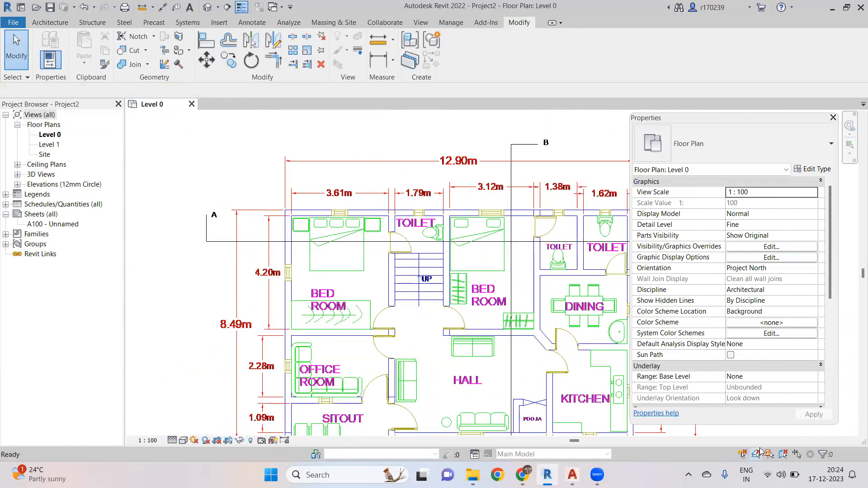
{"action": "scroll", "coordinate": [344, 224], "scroll_direction": "up", "scroll_amount": 6}
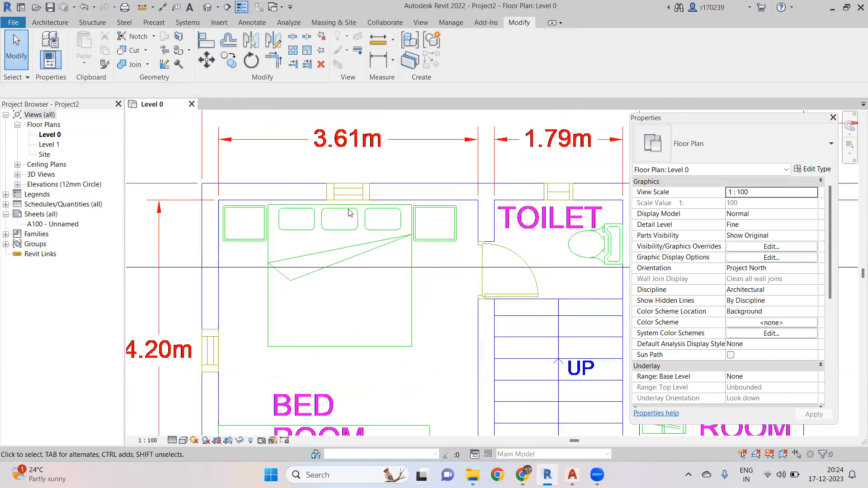
{"action": "scroll", "coordinate": [333, 176], "scroll_direction": "down", "scroll_amount": 2}
{"action": "scroll", "coordinate": [332, 175], "scroll_direction": "up", "scroll_amount": 3}
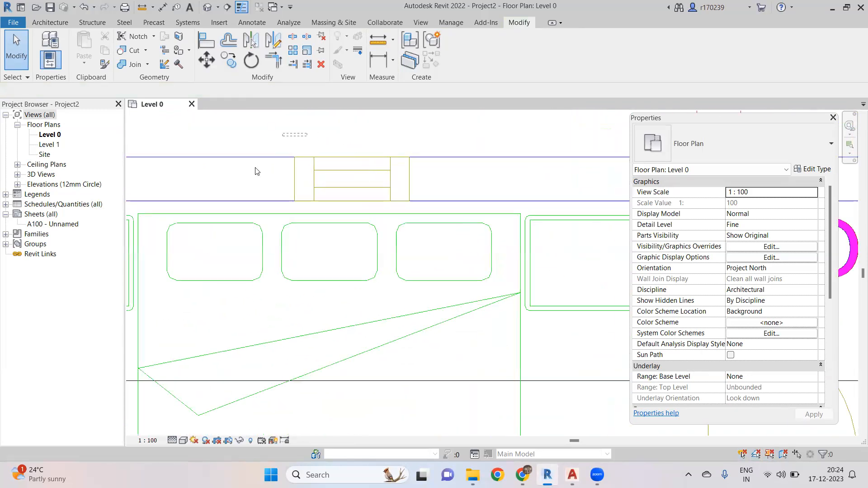
{"action": "scroll", "coordinate": [270, 179], "scroll_direction": "down", "scroll_amount": 5}
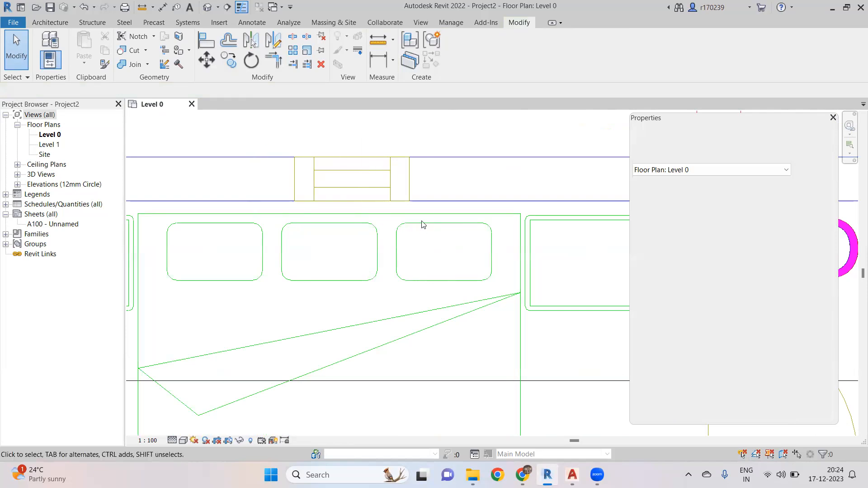
{"action": "scroll", "coordinate": [342, 185], "scroll_direction": "down", "scroll_amount": 3}
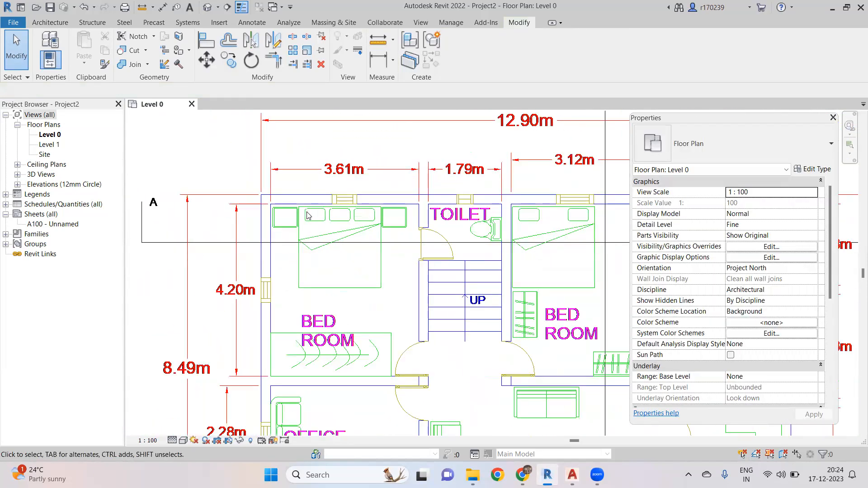
{"action": "scroll", "coordinate": [334, 233], "scroll_direction": "up", "scroll_amount": 2}
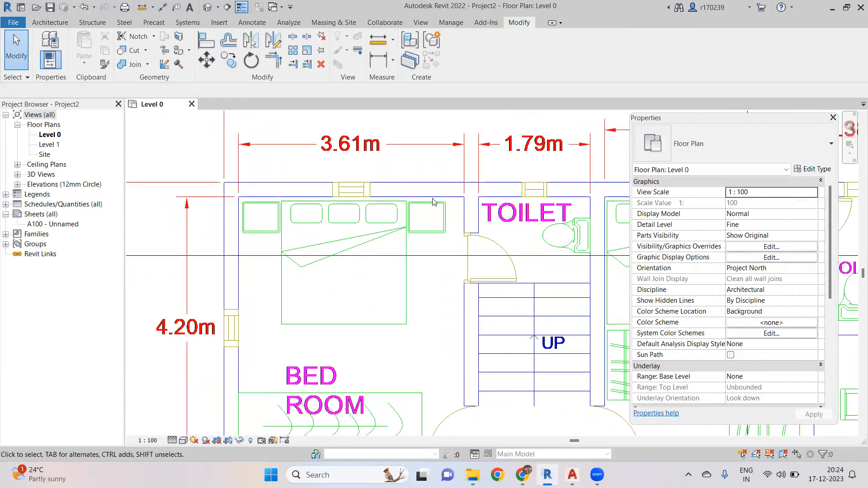
{"action": "scroll", "coordinate": [452, 231], "scroll_direction": "down", "scroll_amount": 2}
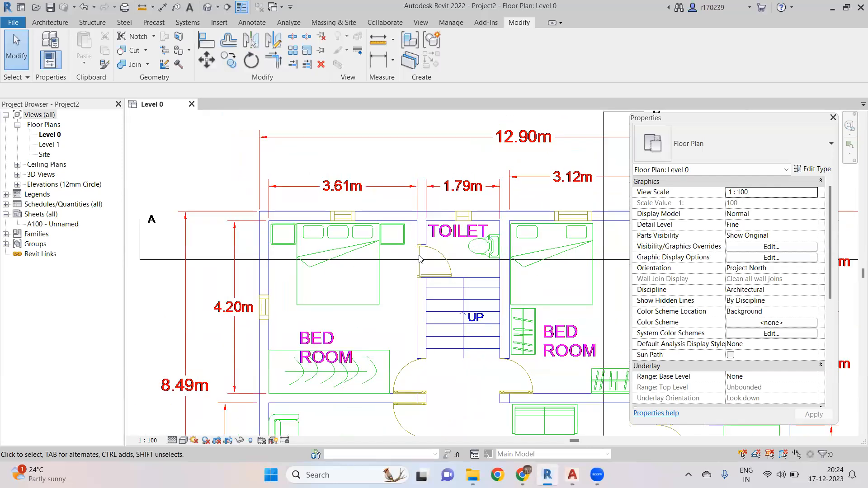
{"action": "middle_click_drag", "start_coordinate": [439, 259], "coordinate": [432, 196]}
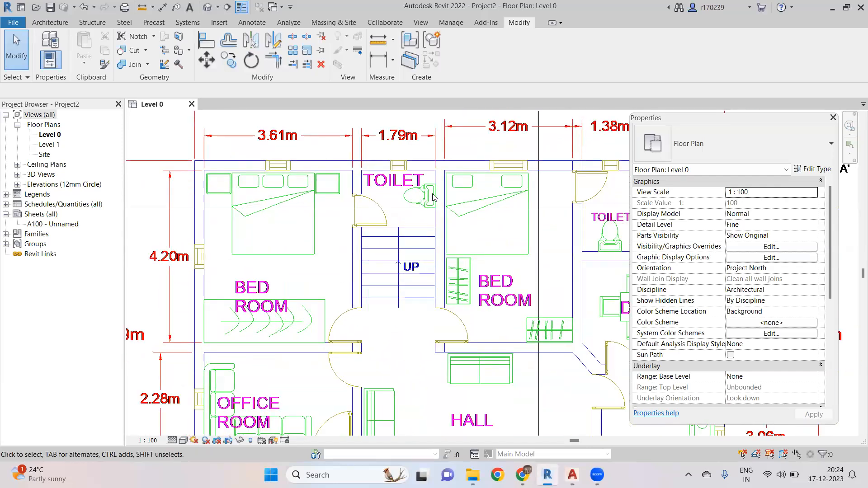
{"action": "scroll", "coordinate": [457, 226], "scroll_direction": "down", "scroll_amount": 1}
{"action": "scroll", "coordinate": [478, 215], "scroll_direction": "up", "scroll_amount": 2}
{"action": "middle_click_drag", "start_coordinate": [359, 233], "coordinate": [346, 227]}
{"action": "scroll", "coordinate": [346, 227], "scroll_direction": "down", "scroll_amount": 3}
{"action": "middle_click_drag", "start_coordinate": [501, 206], "coordinate": [405, 209]}
{"action": "scroll", "coordinate": [506, 176], "scroll_direction": "up", "scroll_amount": 1}
{"action": "middle_click_drag", "start_coordinate": [467, 209], "coordinate": [514, 207]}
{"action": "scroll", "coordinate": [513, 208], "scroll_direction": "up", "scroll_amount": 3}
{"action": "scroll", "coordinate": [510, 209], "scroll_direction": "down", "scroll_amount": 4}
{"action": "middle_click_drag", "start_coordinate": [497, 247], "coordinate": [493, 223]}
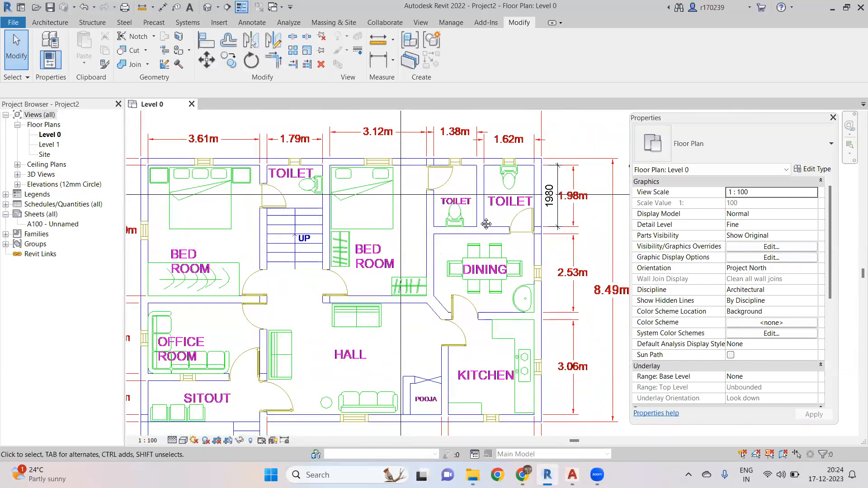
{"action": "middle_click_drag", "start_coordinate": [530, 273], "coordinate": [507, 220]}
{"action": "middle_click_drag", "start_coordinate": [412, 226], "coordinate": [412, 338]}
{"action": "scroll", "coordinate": [399, 227], "scroll_direction": "down", "scroll_amount": 1}
{"action": "middle_click_drag", "start_coordinate": [244, 371], "coordinate": [285, 251]}
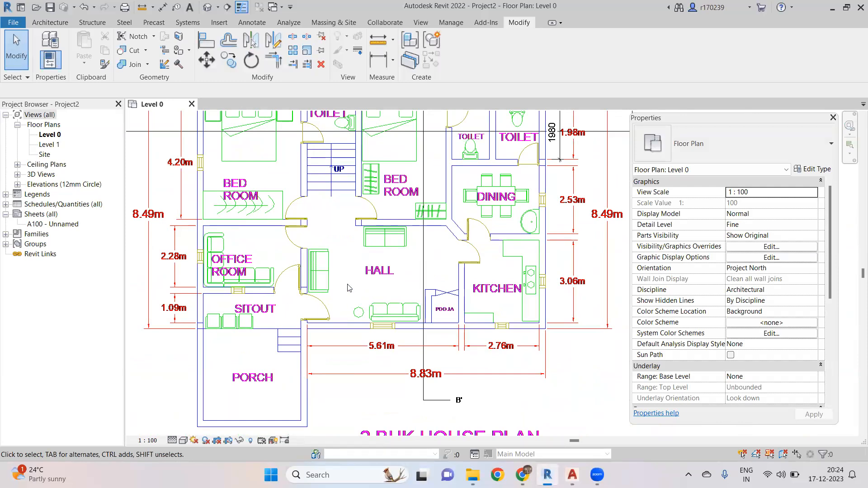
{"action": "scroll", "coordinate": [385, 288], "scroll_direction": "up", "scroll_amount": 3}
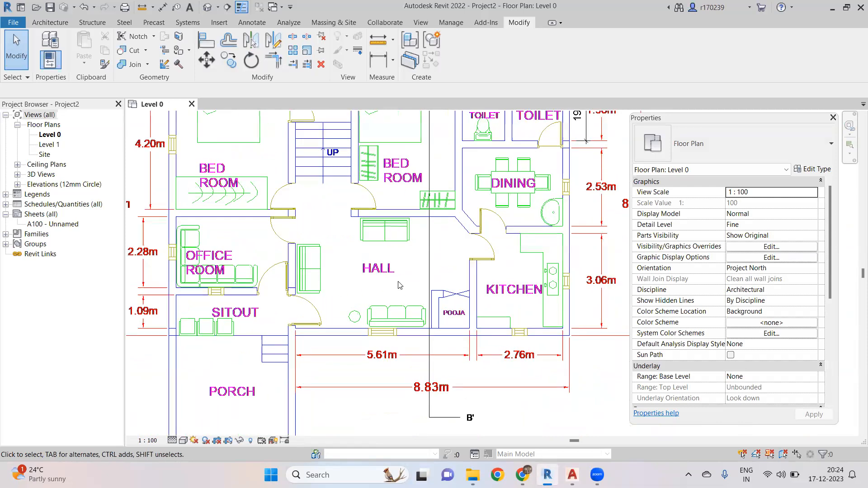
{"action": "scroll", "coordinate": [420, 271], "scroll_direction": "down", "scroll_amount": 3}
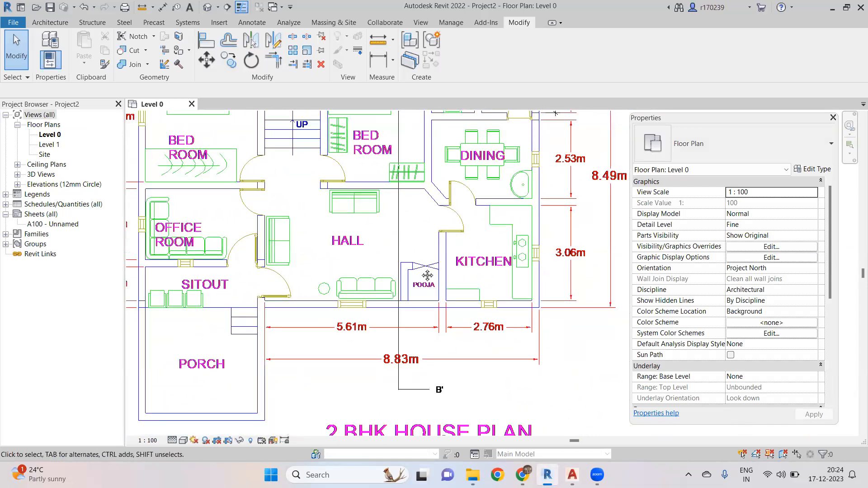
{"action": "scroll", "coordinate": [444, 344], "scroll_direction": "up", "scroll_amount": 2}
{"action": "scroll", "coordinate": [444, 344], "scroll_direction": "up", "scroll_amount": 10}
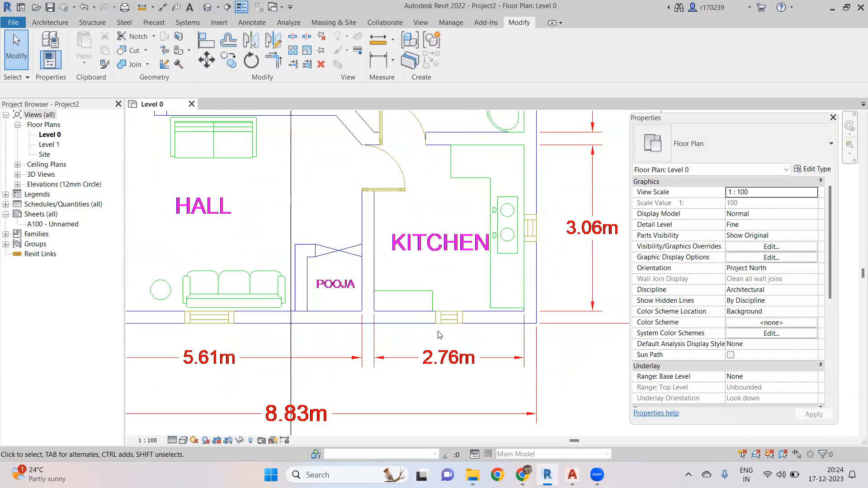
{"action": "middle_click_drag", "start_coordinate": [459, 331], "coordinate": [478, 333]}
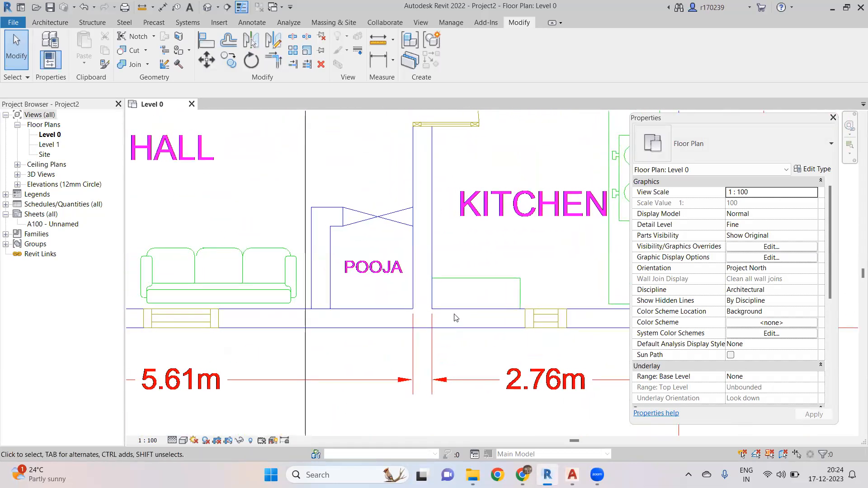
{"action": "scroll", "coordinate": [456, 318], "scroll_direction": "down", "scroll_amount": 5}
{"action": "scroll", "coordinate": [419, 349], "scroll_direction": "up", "scroll_amount": 5}
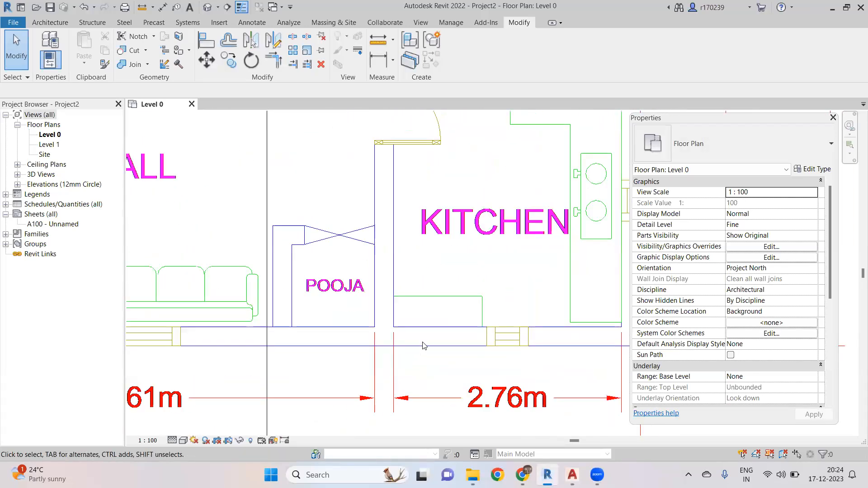
- Measure the kitchen's bottom wall thickness with an aligned dimension, then delete that dimension
{"action": "key", "text": "d"}
{"action": "key", "text": "i"}
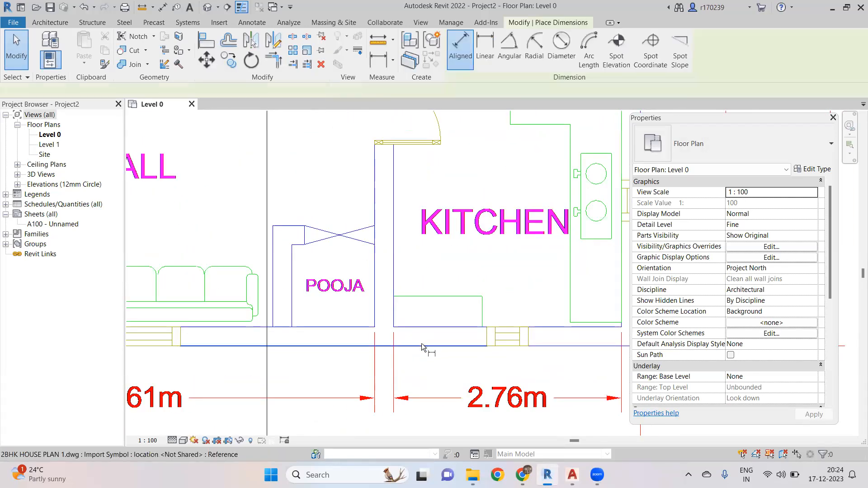
{"action": "left_click", "coordinate": [422, 346]}
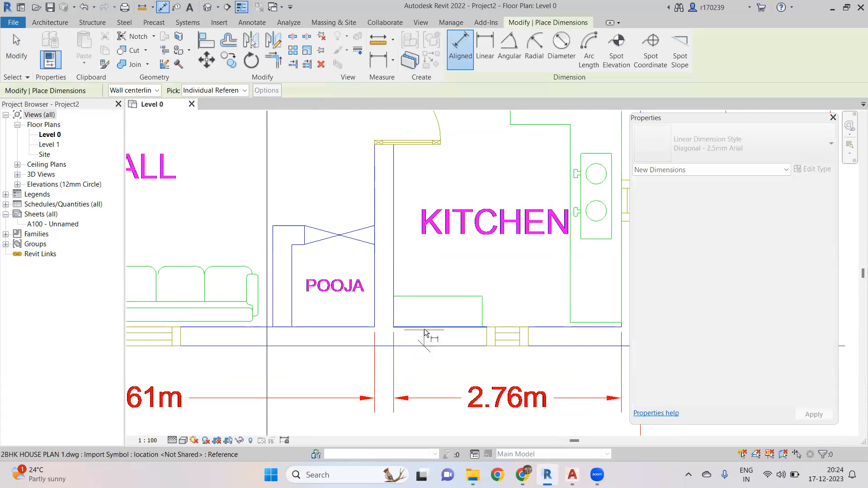
{"action": "left_click", "coordinate": [424, 327]}
{"action": "left_click", "coordinate": [428, 280]}
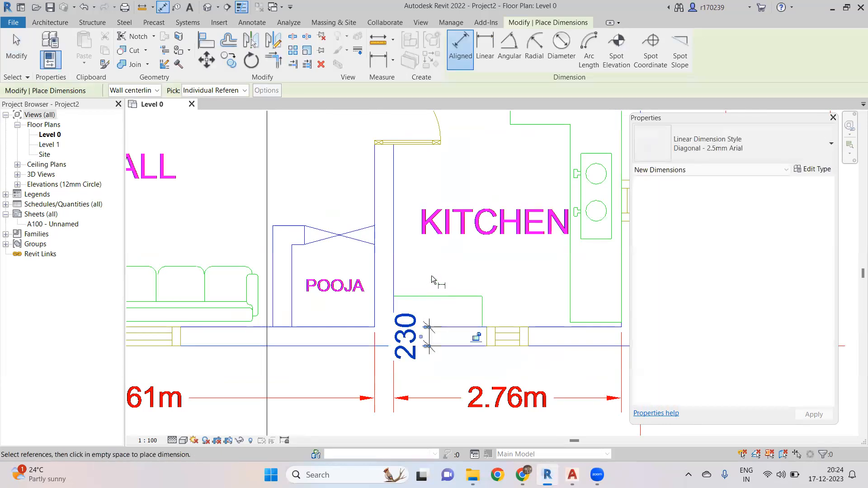
{"action": "key", "text": "Escape"}
{"action": "key", "text": "Escape"}
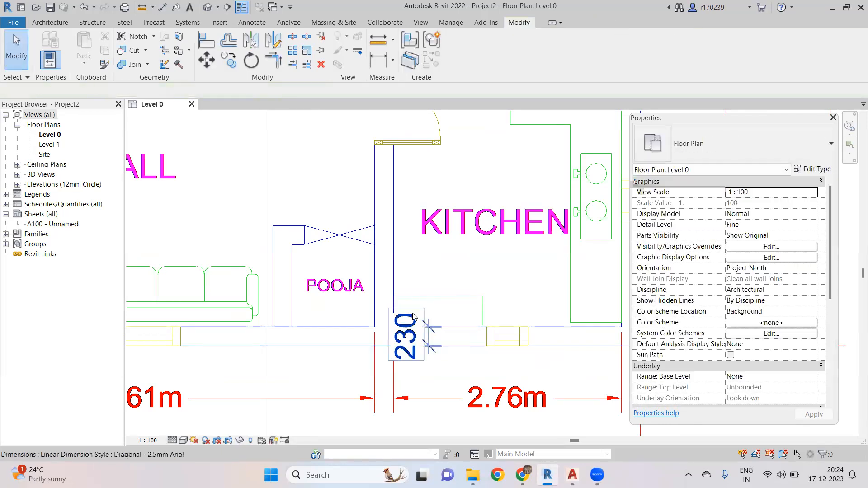
{"action": "left_click", "coordinate": [415, 316]}
{"action": "scroll", "coordinate": [415, 314], "scroll_direction": "down", "scroll_amount": 5}
{"action": "key", "text": "Delete"}
{"action": "scroll", "coordinate": [425, 276], "scroll_direction": "down", "scroll_amount": 4}
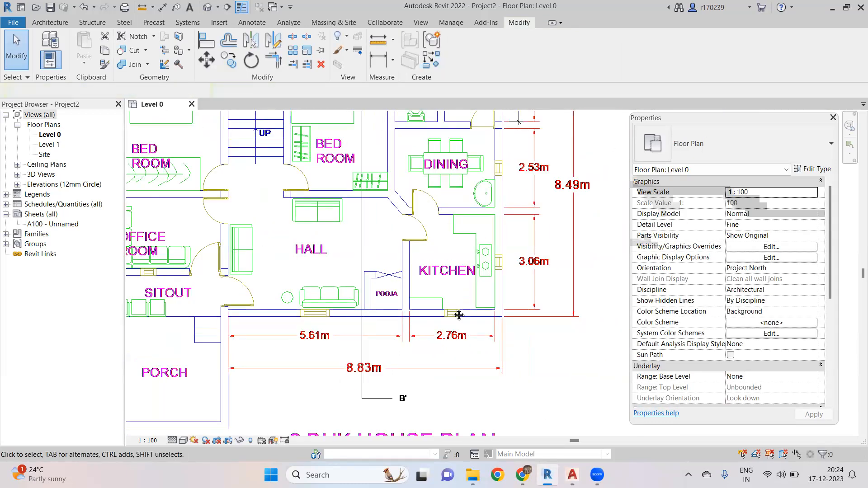
{"action": "middle_click_drag", "start_coordinate": [337, 237], "coordinate": [339, 245]}
{"action": "scroll", "coordinate": [340, 248], "scroll_direction": "up", "scroll_amount": 8}
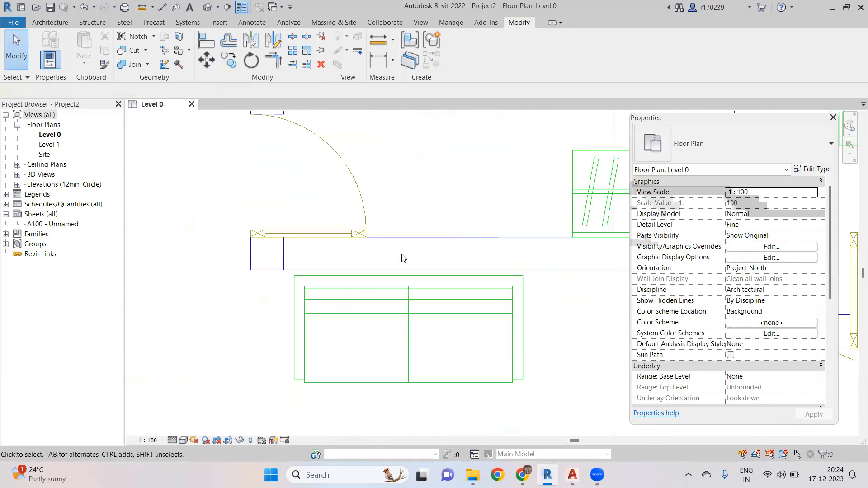
- Place an aligned dimension across the thickness of the hall's upper wall between the bedroom doors
{"action": "key", "text": "i"}
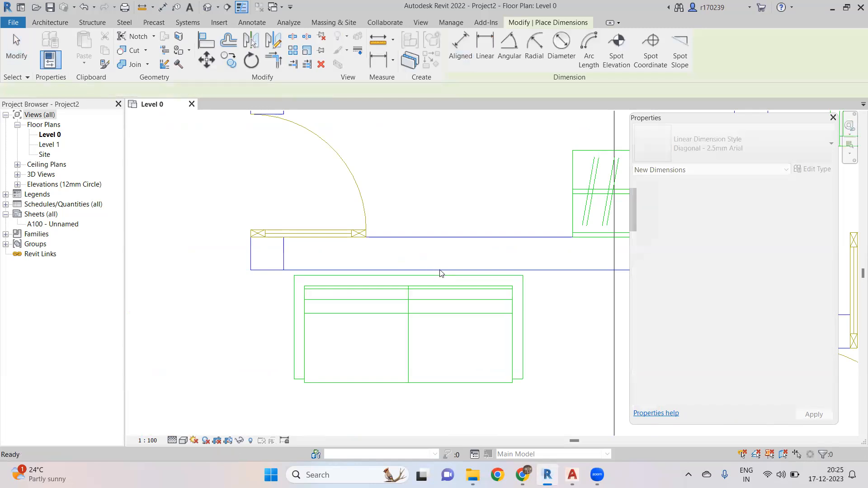
{"action": "left_click", "coordinate": [438, 269]}
{"action": "left_click", "coordinate": [438, 238]}
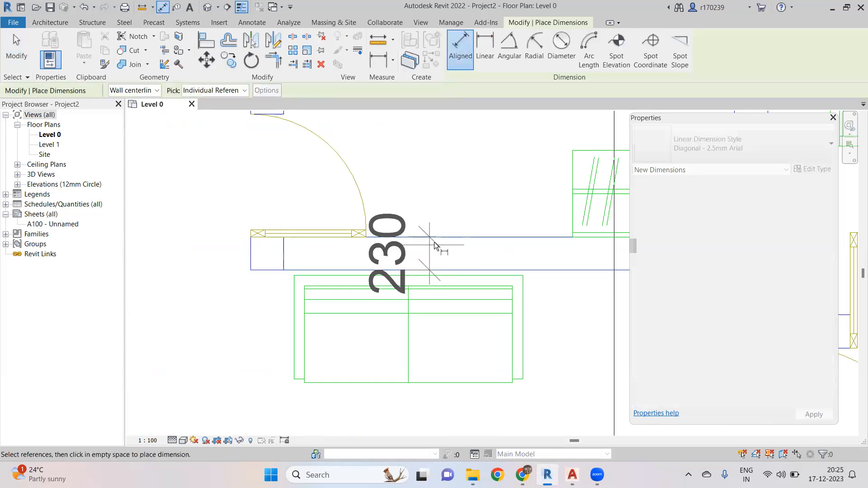
{"action": "scroll", "coordinate": [435, 243], "scroll_direction": "down", "scroll_amount": 3}
{"action": "scroll", "coordinate": [435, 244], "scroll_direction": "down", "scroll_amount": 3}
{"action": "scroll", "coordinate": [371, 216], "scroll_direction": "up", "scroll_amount": 3}
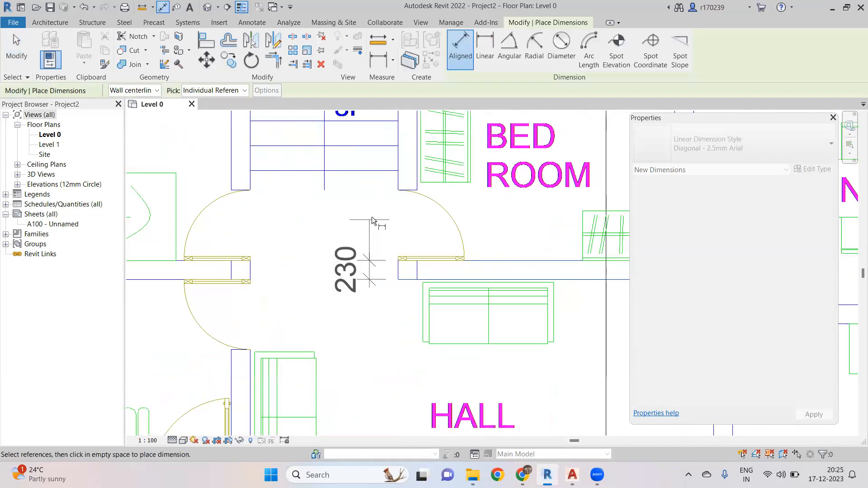
{"action": "left_click", "coordinate": [373, 216]}
{"action": "scroll", "coordinate": [390, 229], "scroll_direction": "down", "scroll_amount": 4}
{"action": "key", "text": "Escape"}
{"action": "key", "text": "Escape"}
- Zoom and pan across the office room, sitout, porch, hall, pooja and kitchen walls of the linked plan
{"action": "scroll", "coordinate": [447, 265], "scroll_direction": "up", "scroll_amount": 4}
{"action": "scroll", "coordinate": [447, 265], "scroll_direction": "down", "scroll_amount": 4}
{"action": "scroll", "coordinate": [447, 264], "scroll_direction": "down", "scroll_amount": 2}
{"action": "scroll", "coordinate": [321, 322], "scroll_direction": "up", "scroll_amount": 3}
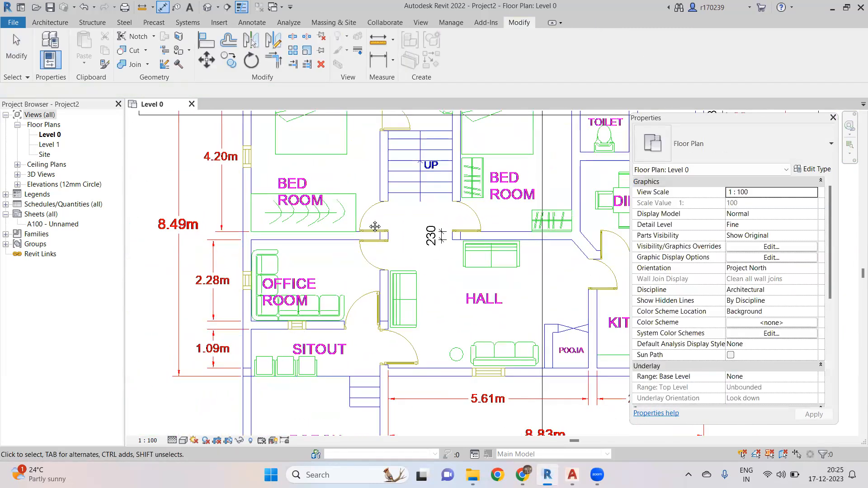
{"action": "scroll", "coordinate": [357, 233], "scroll_direction": "down", "scroll_amount": 3}
{"action": "middle_click_drag", "start_coordinate": [322, 232], "coordinate": [367, 132]}
{"action": "scroll", "coordinate": [328, 173], "scroll_direction": "up", "scroll_amount": 3}
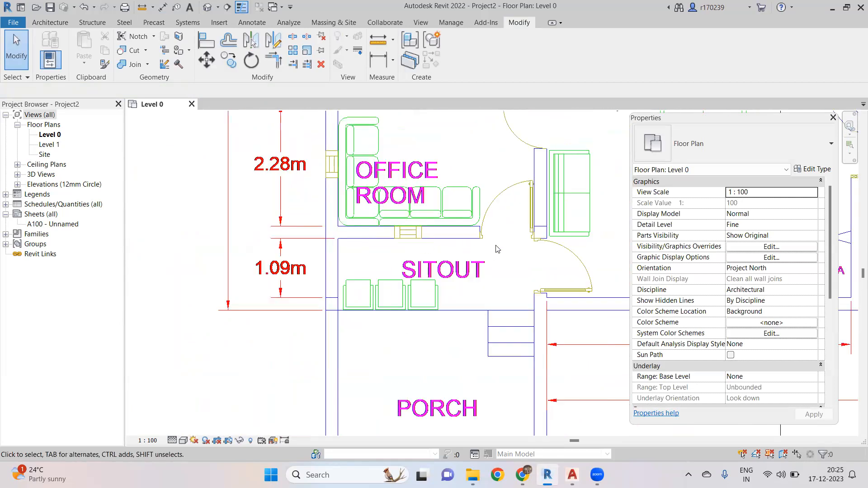
{"action": "scroll", "coordinate": [470, 249], "scroll_direction": "down", "scroll_amount": 4}
{"action": "scroll", "coordinate": [408, 264], "scroll_direction": "up", "scroll_amount": 5}
{"action": "scroll", "coordinate": [409, 265], "scroll_direction": "down", "scroll_amount": 4}
{"action": "middle_click_drag", "start_coordinate": [295, 255], "coordinate": [378, 246]}
{"action": "scroll", "coordinate": [378, 245], "scroll_direction": "down", "scroll_amount": 1}
{"action": "scroll", "coordinate": [363, 209], "scroll_direction": "up", "scroll_amount": 4}
{"action": "middle_click_drag", "start_coordinate": [352, 195], "coordinate": [310, 225]}
{"action": "scroll", "coordinate": [396, 270], "scroll_direction": "up", "scroll_amount": 1}
{"action": "scroll", "coordinate": [400, 273], "scroll_direction": "down", "scroll_amount": 4}
{"action": "scroll", "coordinate": [450, 300], "scroll_direction": "down", "scroll_amount": 4}
{"action": "middle_click_drag", "start_coordinate": [488, 342], "coordinate": [452, 239]}
{"action": "scroll", "coordinate": [506, 312], "scroll_direction": "up", "scroll_amount": 5}
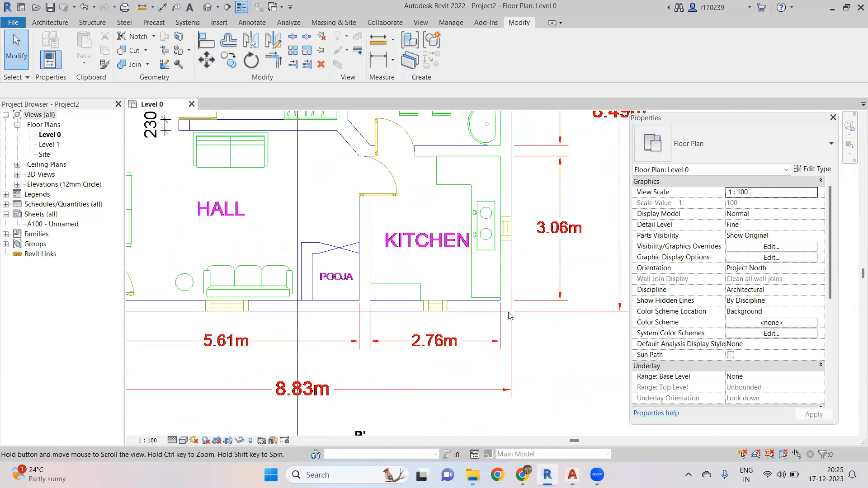
{"action": "scroll", "coordinate": [506, 311], "scroll_direction": "up", "scroll_amount": 2}
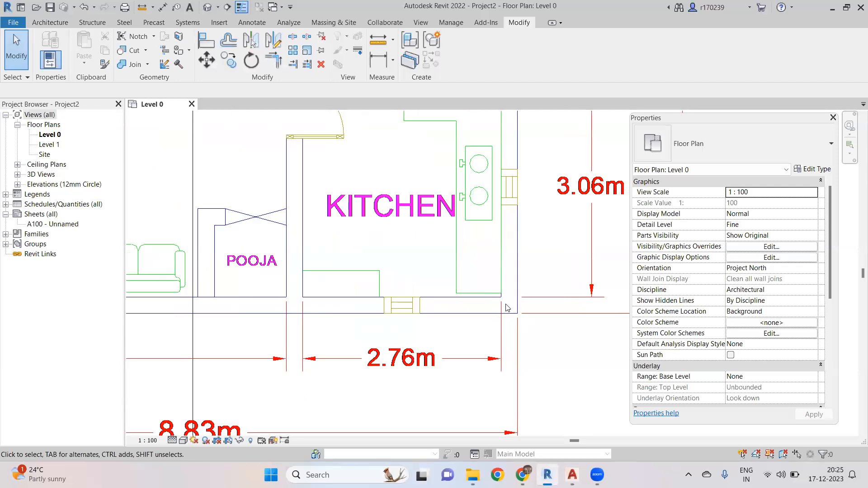
- Start the Wall tool and duplicate the wall type under the name Basic Wall 230mm
{"action": "left_click", "coordinate": [49, 22]}
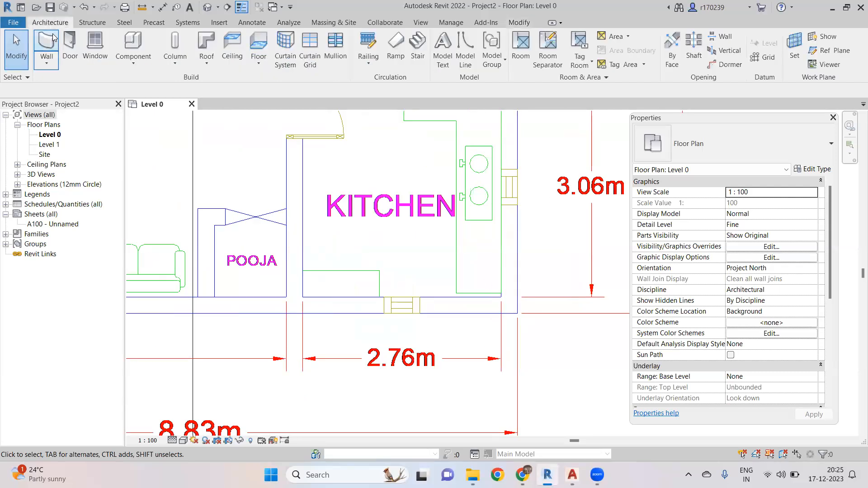
{"action": "left_click", "coordinate": [47, 42]}
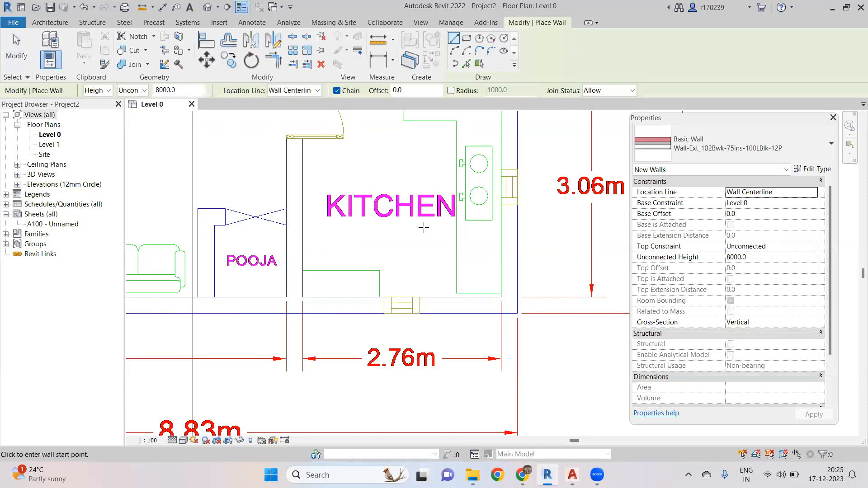
{"action": "left_click", "coordinate": [811, 170]}
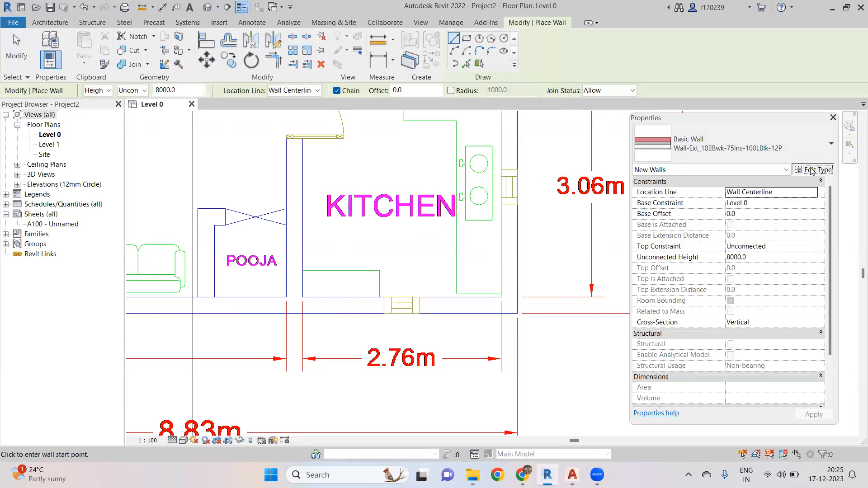
{"action": "left_click", "coordinate": [532, 124]}
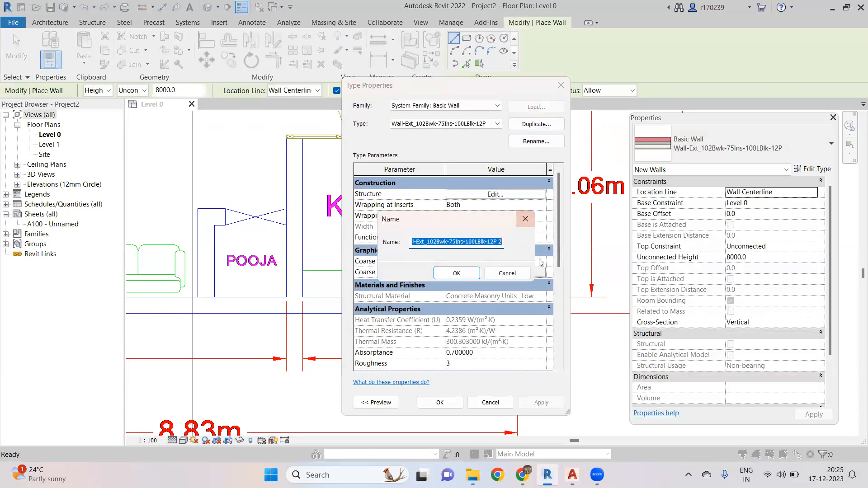
{"action": "type", "text": "B"}
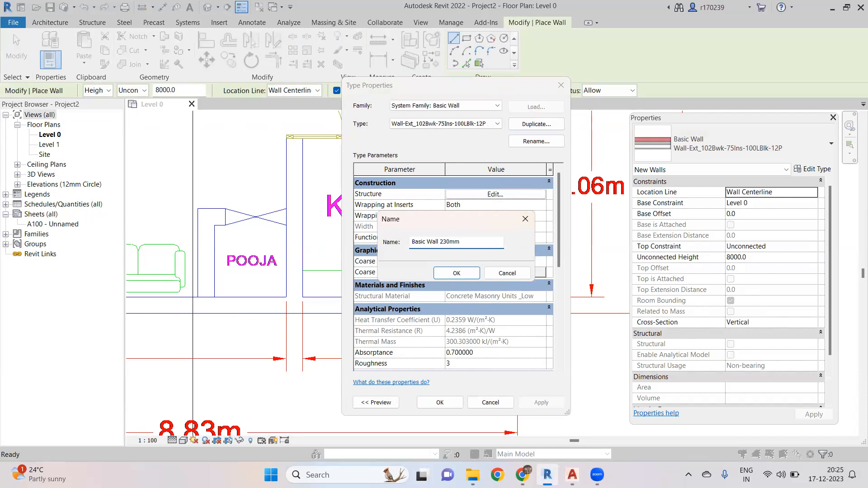
{"action": "type", "text": "asic Wall 230mm"}
{"action": "key", "text": "Return"}
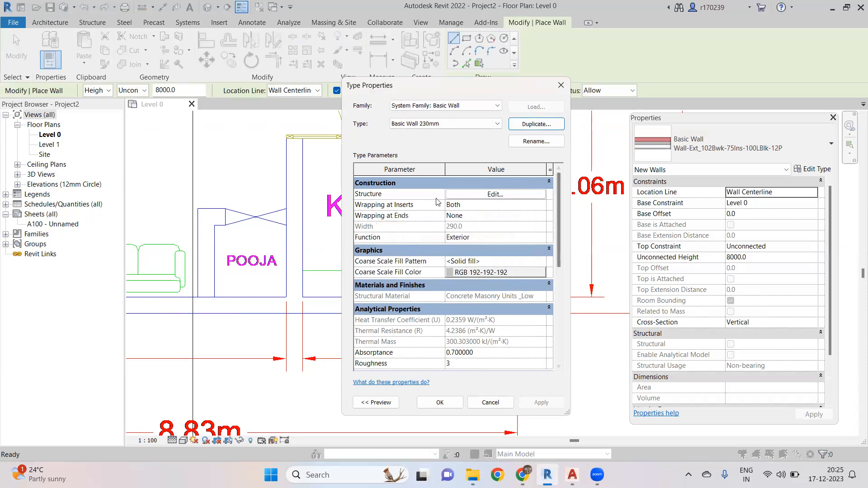
- Edit the new wall type's structure to a single concrete structure layer 230 mm thick
{"action": "left_click", "coordinate": [495, 194]}
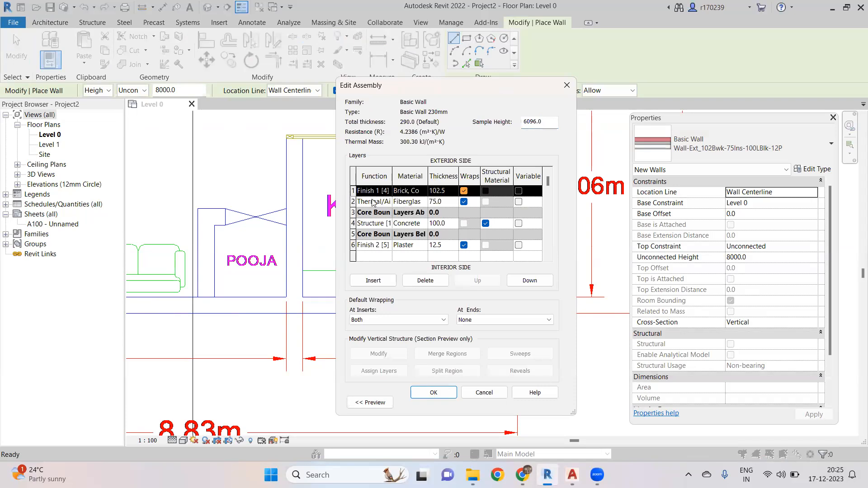
{"action": "left_click", "coordinate": [418, 281]}
{"action": "left_click", "coordinate": [418, 281]}
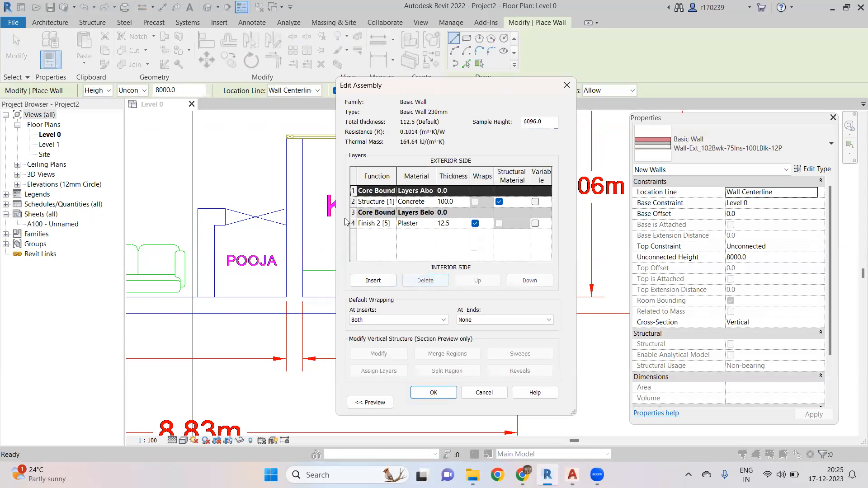
{"action": "left_click", "coordinate": [391, 224]}
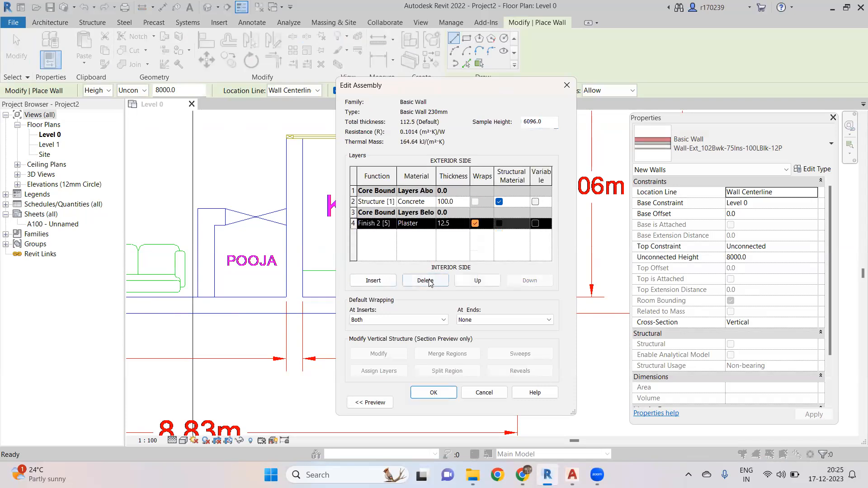
{"action": "left_click", "coordinate": [425, 280]}
{"action": "left_click", "coordinate": [458, 201]}
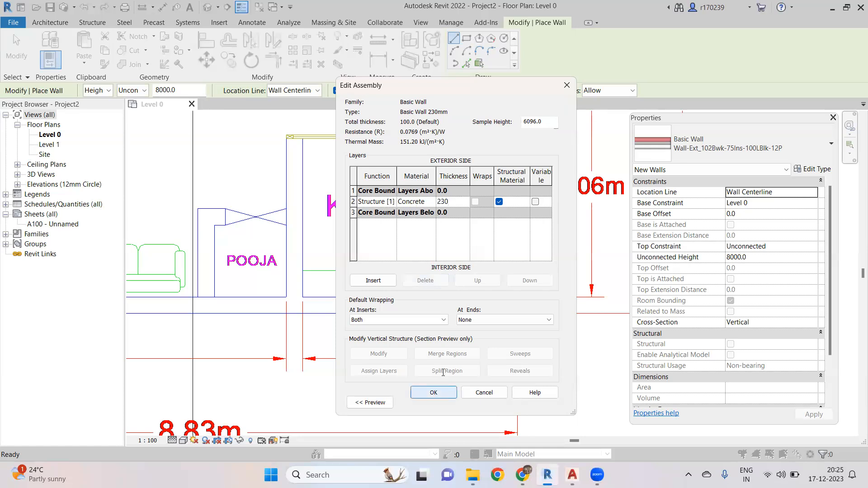
{"action": "left_click", "coordinate": [433, 392]}
{"action": "left_click", "coordinate": [440, 402]}
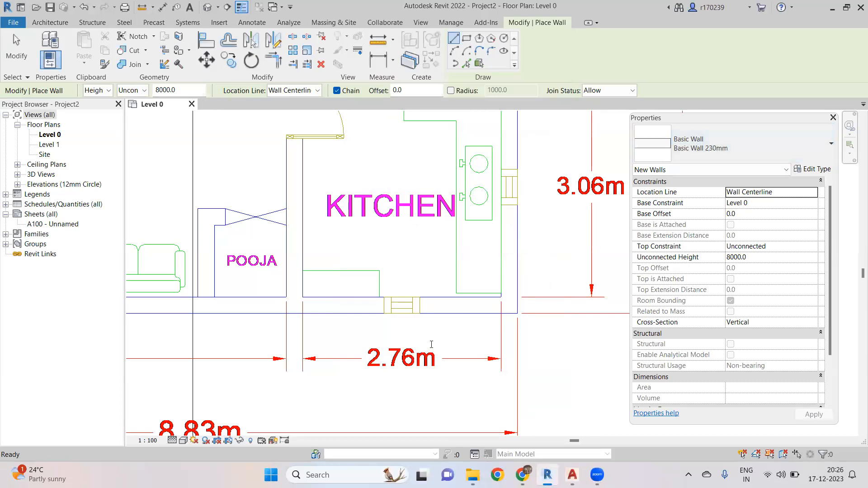
- Draw a 230 mm wall along the kitchen's bottom wall of the linked plan
{"action": "left_click", "coordinate": [490, 306]}
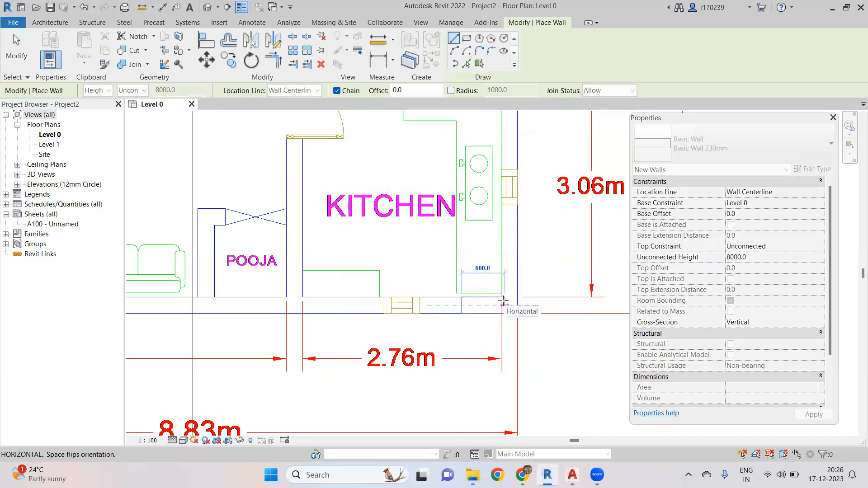
{"action": "scroll", "coordinate": [440, 308], "scroll_direction": "up", "scroll_amount": 1}
{"action": "scroll", "coordinate": [438, 308], "scroll_direction": "up", "scroll_amount": 1}
{"action": "scroll", "coordinate": [385, 301], "scroll_direction": "down", "scroll_amount": 2}
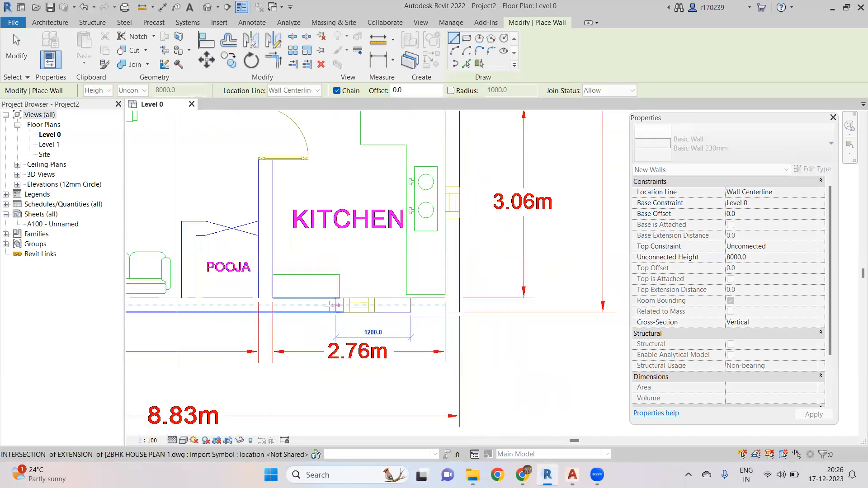
{"action": "left_click", "coordinate": [321, 305]}
{"action": "key", "text": "Escape"}
- Extend the new kitchen wall's right end to the outer corner of the plan
{"action": "scroll", "coordinate": [400, 311], "scroll_direction": "up", "scroll_amount": 3}
{"action": "key", "text": "Escape"}
{"action": "scroll", "coordinate": [428, 306], "scroll_direction": "down", "scroll_amount": 2}
{"action": "scroll", "coordinate": [425, 298], "scroll_direction": "up", "scroll_amount": 2}
{"action": "left_click", "coordinate": [425, 297]}
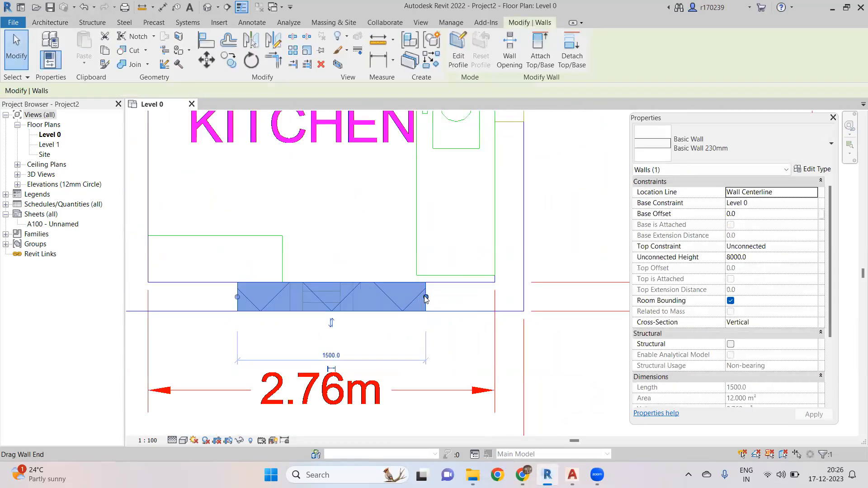
{"action": "left_click_drag", "start_coordinate": [453, 297], "coordinate": [516, 297]}
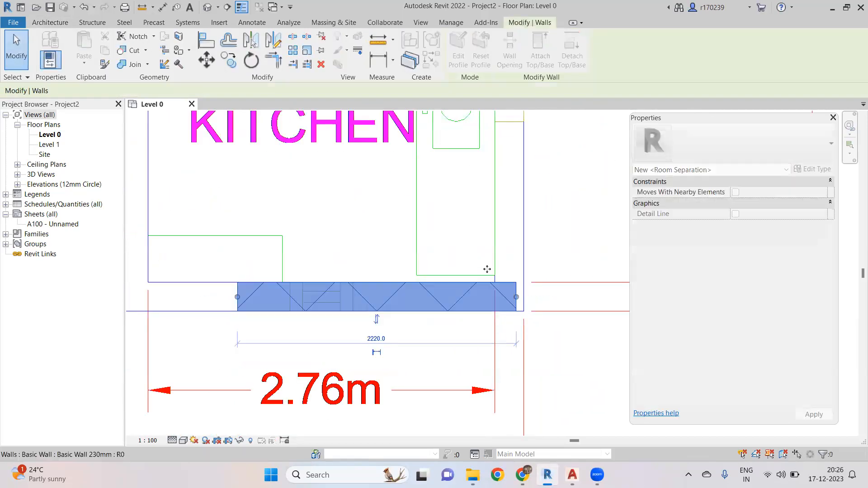
{"action": "key", "text": "Escape"}
{"action": "scroll", "coordinate": [496, 271], "scroll_direction": "down", "scroll_amount": 3}
{"action": "scroll", "coordinate": [497, 278], "scroll_direction": "up", "scroll_amount": 4}
{"action": "left_click", "coordinate": [502, 284]}
{"action": "scroll", "coordinate": [503, 283], "scroll_direction": "up", "scroll_amount": 1}
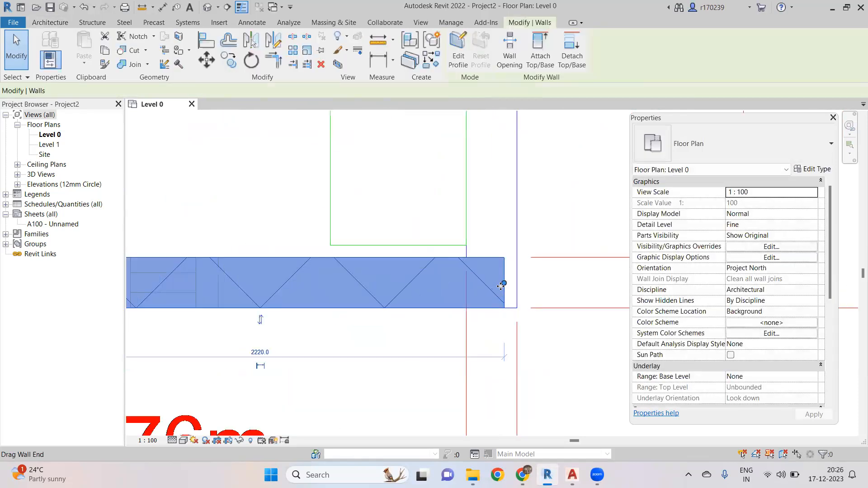
{"action": "left_click_drag", "start_coordinate": [504, 283], "coordinate": [500, 273]}
{"action": "scroll", "coordinate": [500, 272], "scroll_direction": "down", "scroll_amount": 3}
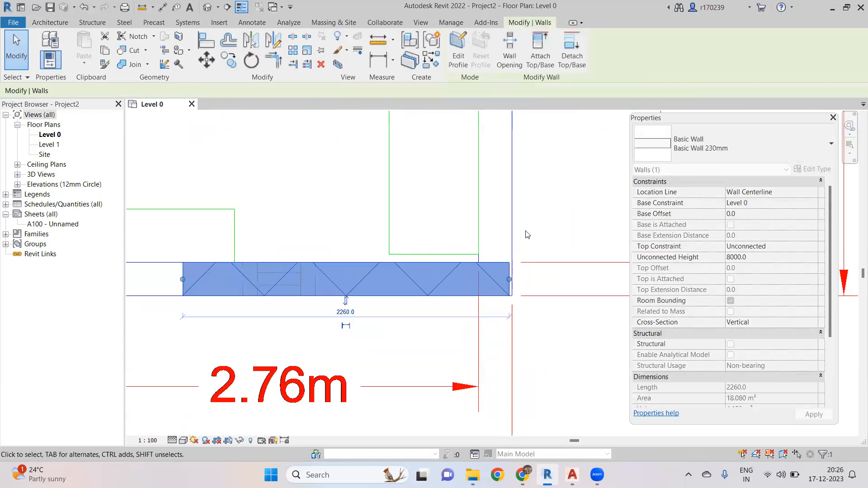
{"action": "key", "text": "Escape"}
- Readjust the kitchen wall's right end to align with the plan's outer wall line
{"action": "scroll", "coordinate": [470, 301], "scroll_direction": "up", "scroll_amount": 3}
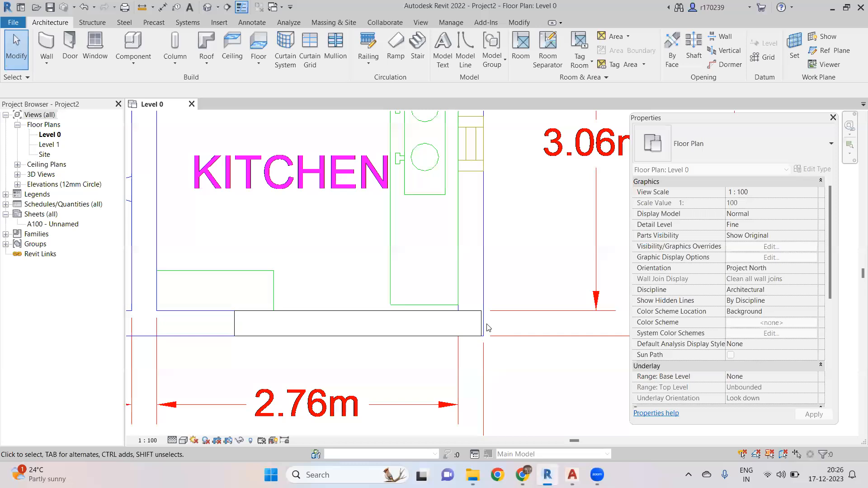
{"action": "left_click", "coordinate": [485, 325]}
{"action": "scroll", "coordinate": [486, 319], "scroll_direction": "up", "scroll_amount": 4}
{"action": "left_click_drag", "start_coordinate": [487, 321], "coordinate": [502, 306]}
{"action": "key", "text": "Escape"}
{"action": "scroll", "coordinate": [430, 283], "scroll_direction": "down", "scroll_amount": 5}
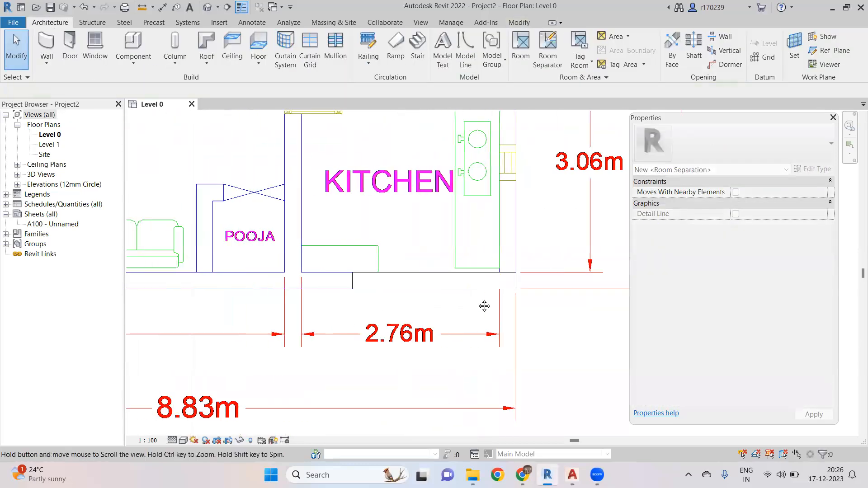
{"action": "scroll", "coordinate": [442, 295], "scroll_direction": "down", "scroll_amount": 3}
{"action": "left_click", "coordinate": [437, 291]}
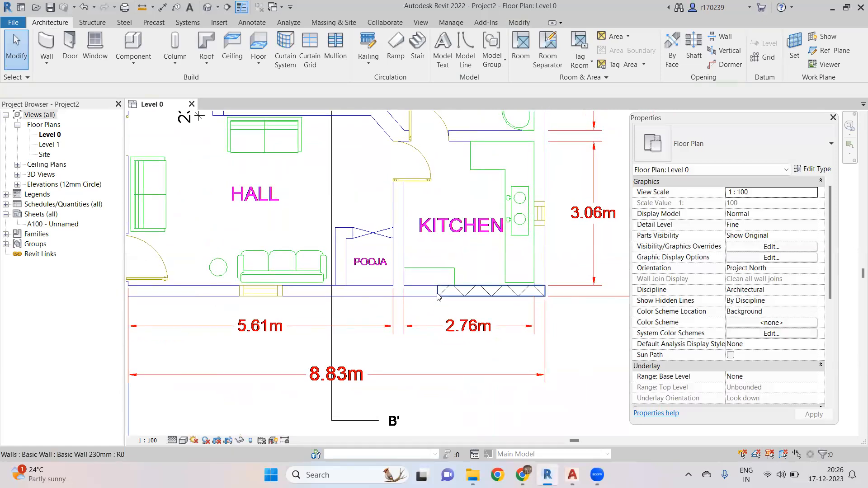
{"action": "key", "text": "Escape"}
- Draw a 230 mm wall up the house's right exterior side from the kitchen corner to the toilet corner
{"action": "key", "text": "w"}
{"action": "key", "text": "a"}
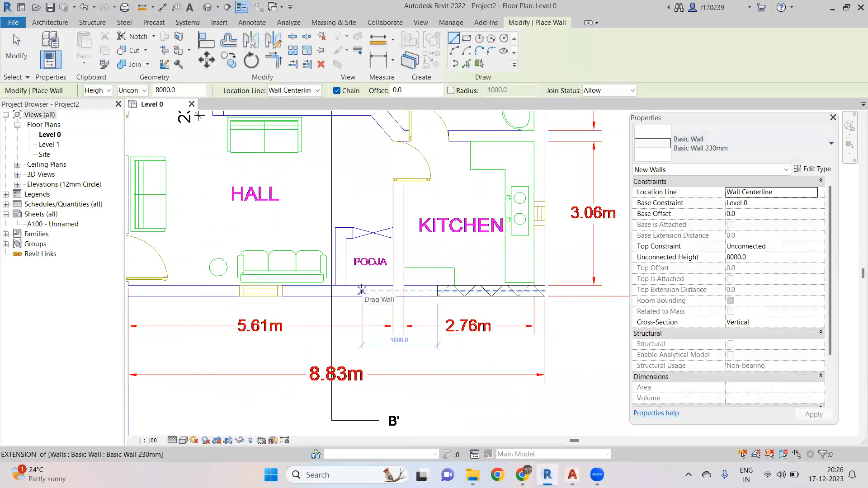
{"action": "scroll", "coordinate": [362, 290], "scroll_direction": "down", "scroll_amount": 3}
{"action": "scroll", "coordinate": [452, 317], "scroll_direction": "up", "scroll_amount": 5}
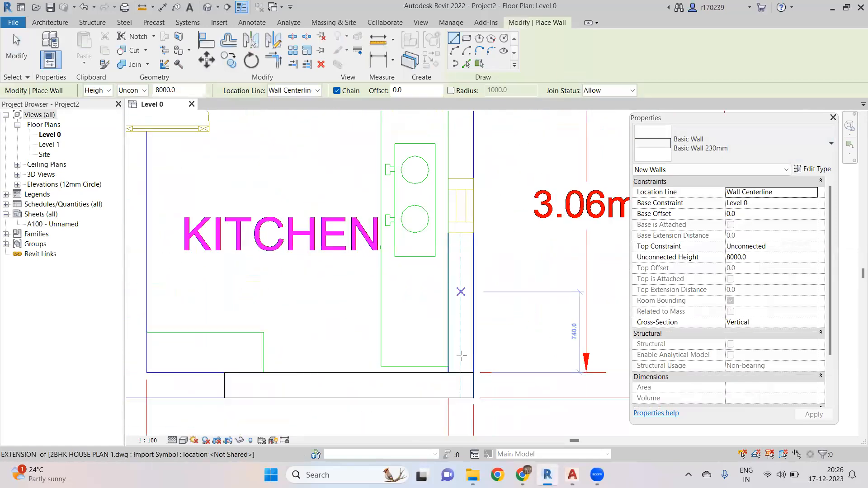
{"action": "left_click", "coordinate": [461, 373]}
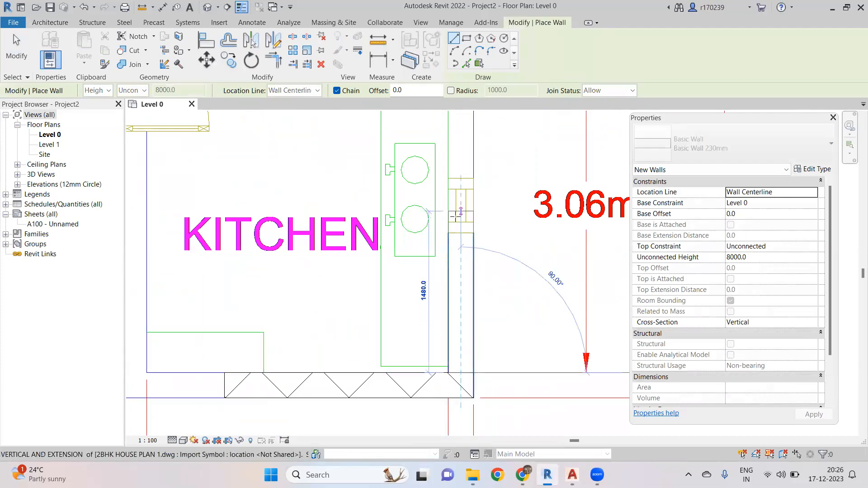
{"action": "scroll", "coordinate": [455, 216], "scroll_direction": "down", "scroll_amount": 6}
{"action": "middle_click_drag", "start_coordinate": [456, 211], "coordinate": [448, 389]}
{"action": "middle_click_drag", "start_coordinate": [447, 115], "coordinate": [444, 198]}
{"action": "scroll", "coordinate": [448, 183], "scroll_direction": "up", "scroll_amount": 1}
{"action": "scroll", "coordinate": [449, 181], "scroll_direction": "up", "scroll_amount": 5}
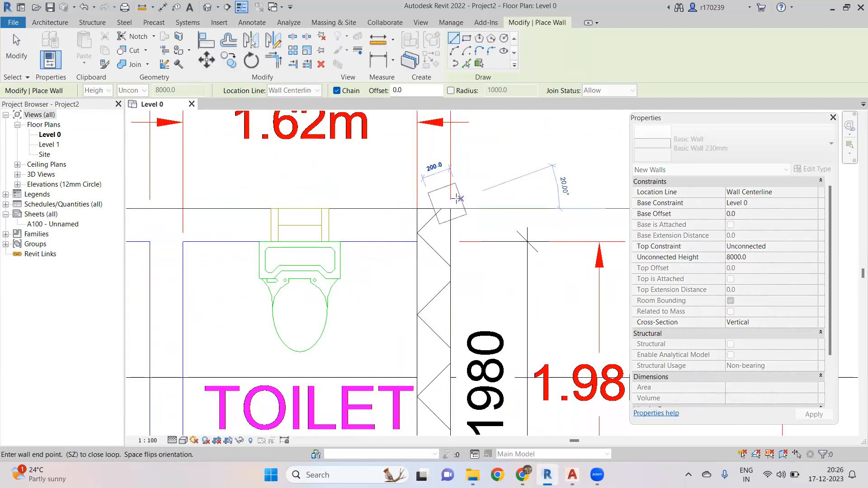
{"action": "scroll", "coordinate": [450, 190], "scroll_direction": "down", "scroll_amount": 5}
{"action": "scroll", "coordinate": [304, 208], "scroll_direction": "down", "scroll_amount": 2}
{"action": "scroll", "coordinate": [472, 195], "scroll_direction": "down", "scroll_amount": 1}
{"action": "middle_click_drag", "start_coordinate": [471, 195], "coordinate": [735, 188]}
{"action": "scroll", "coordinate": [328, 202], "scroll_direction": "up", "scroll_amount": 7}
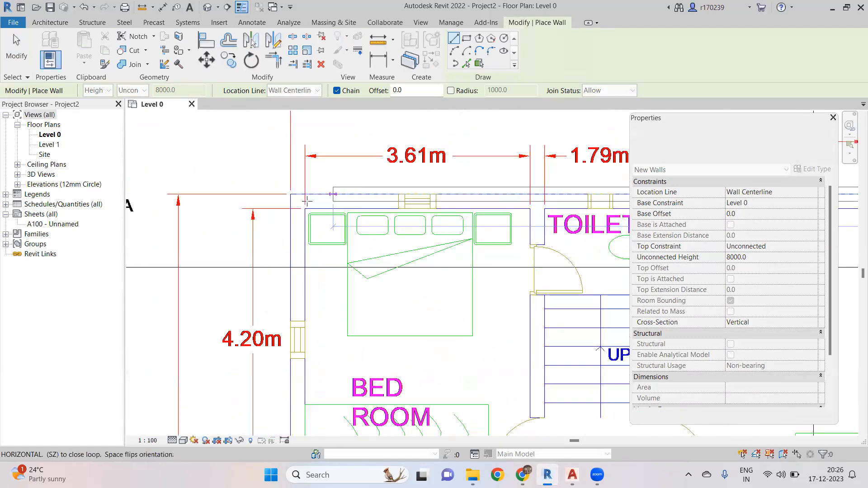
{"action": "scroll", "coordinate": [349, 214], "scroll_direction": "down", "scroll_amount": 5}
{"action": "key", "text": "Escape"}
{"action": "key", "text": "Escape"}
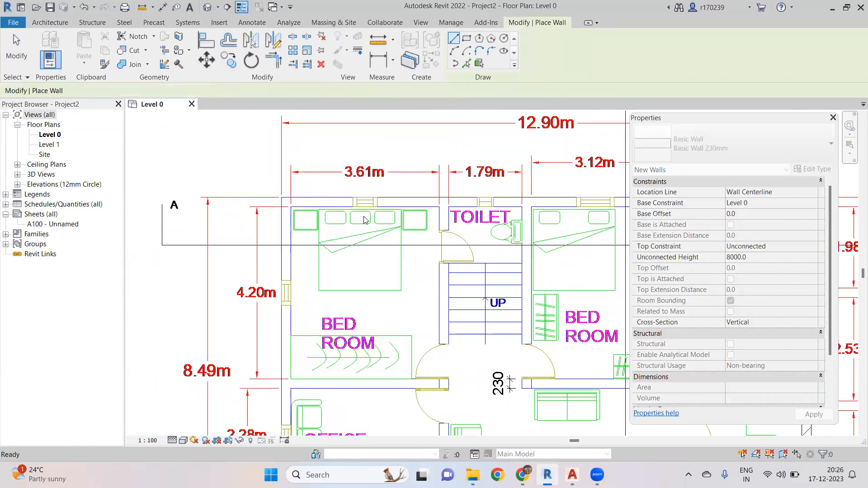
- Zoom out to review the drawn walls against the whole linked plan
{"action": "scroll", "coordinate": [317, 212], "scroll_direction": "down", "scroll_amount": 3}
{"action": "middle_click_drag", "start_coordinate": [533, 218], "coordinate": [437, 209]}
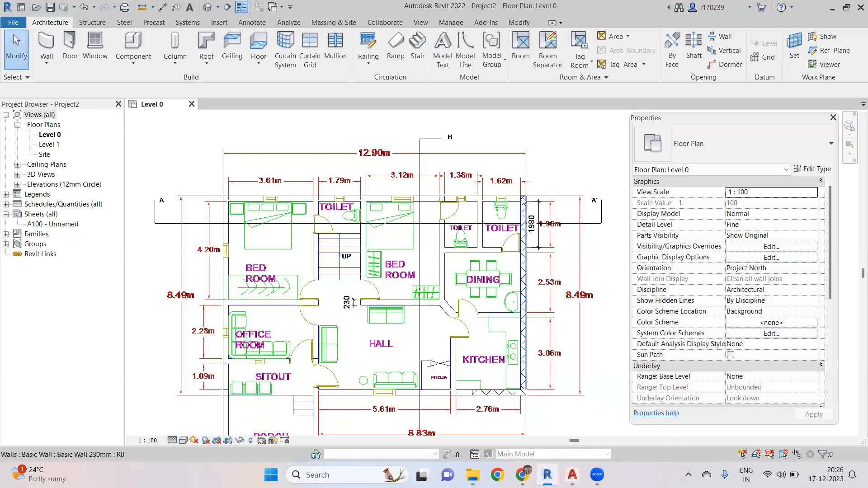
{"action": "scroll", "coordinate": [524, 201], "scroll_direction": "up", "scroll_amount": 7}
{"action": "scroll", "coordinate": [516, 203], "scroll_direction": "down", "scroll_amount": 5}
{"action": "middle_click_drag", "start_coordinate": [511, 300], "coordinate": [507, 237]}
{"action": "scroll", "coordinate": [504, 247], "scroll_direction": "down", "scroll_amount": 3}
{"action": "middle_click_drag", "start_coordinate": [507, 271], "coordinate": [508, 206]}
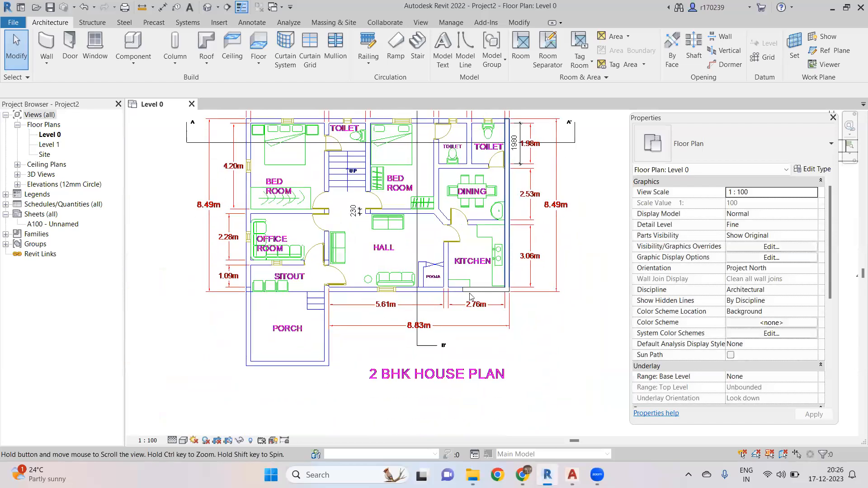
- Zoom in and inspect the front exterior wall along the hall, pooja and kitchen against the linked plan's wall lines
{"action": "scroll", "coordinate": [501, 264], "scroll_direction": "up", "scroll_amount": 1}
{"action": "middle_click_drag", "start_coordinate": [494, 268], "coordinate": [502, 316]}
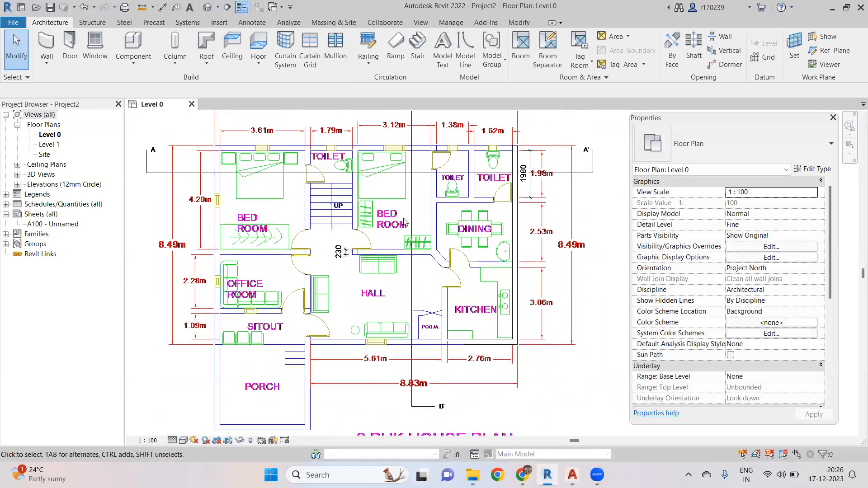
{"action": "middle_click_drag", "start_coordinate": [404, 222], "coordinate": [428, 232]}
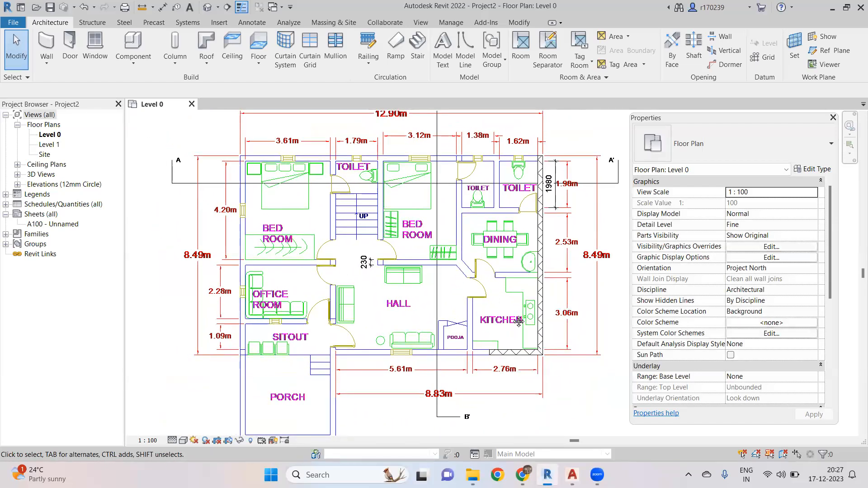
{"action": "middle_click_drag", "start_coordinate": [525, 322], "coordinate": [540, 310]}
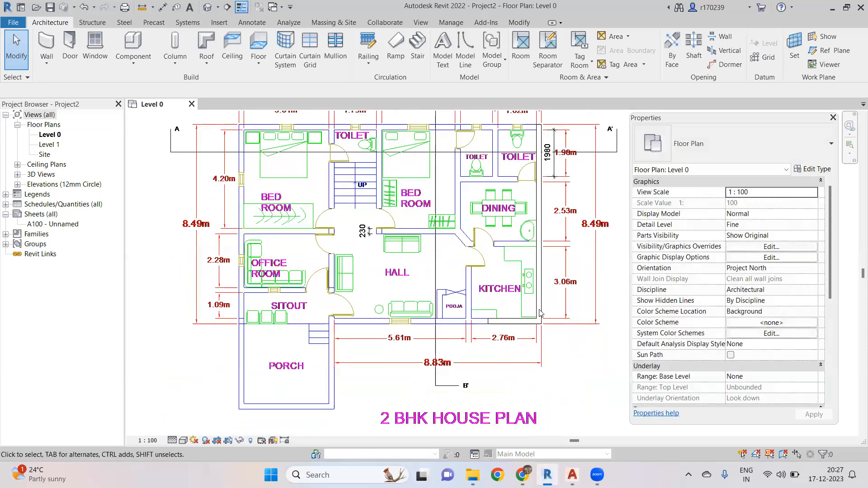
{"action": "scroll", "coordinate": [462, 306], "scroll_direction": "up", "scroll_amount": 4}
{"action": "middle_click_drag", "start_coordinate": [248, 318], "coordinate": [233, 312]}
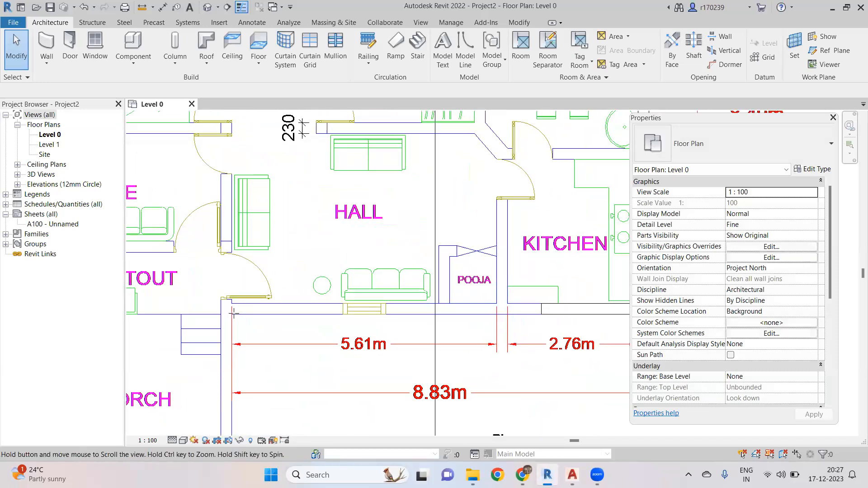
{"action": "left_click", "coordinate": [234, 312]}
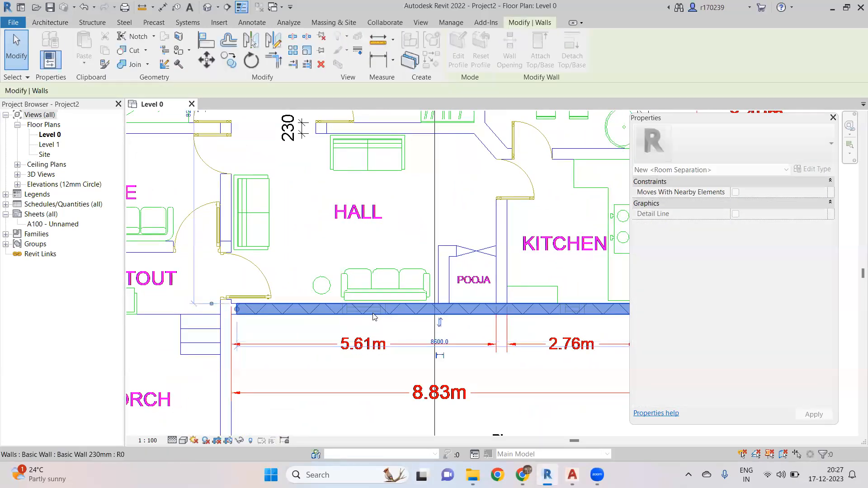
{"action": "key", "text": "Escape"}
{"action": "scroll", "coordinate": [362, 283], "scroll_direction": "up", "scroll_amount": 2}
{"action": "middle_click_drag", "start_coordinate": [360, 311], "coordinate": [354, 272]}
{"action": "scroll", "coordinate": [357, 288], "scroll_direction": "down", "scroll_amount": 2}
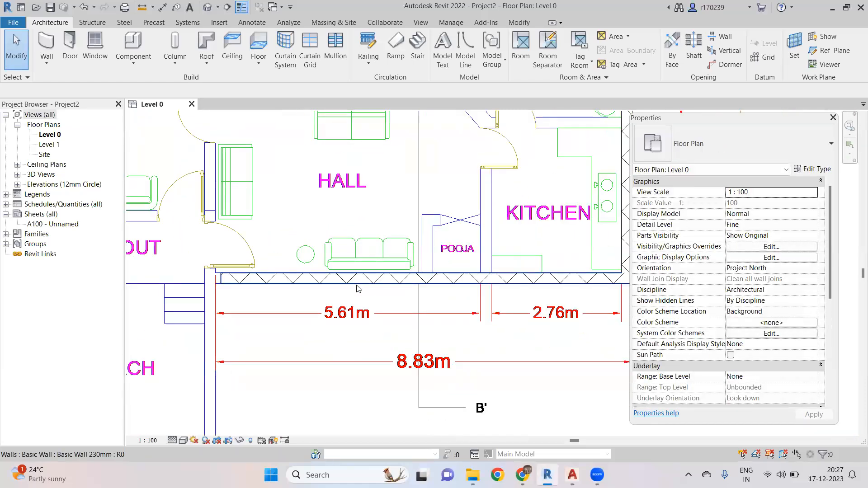
{"action": "left_click", "coordinate": [357, 287]}
{"action": "scroll", "coordinate": [348, 307], "scroll_direction": "down", "scroll_amount": 2}
{"action": "middle_click_drag", "start_coordinate": [348, 306], "coordinate": [297, 342]}
{"action": "key", "text": "Escape"}
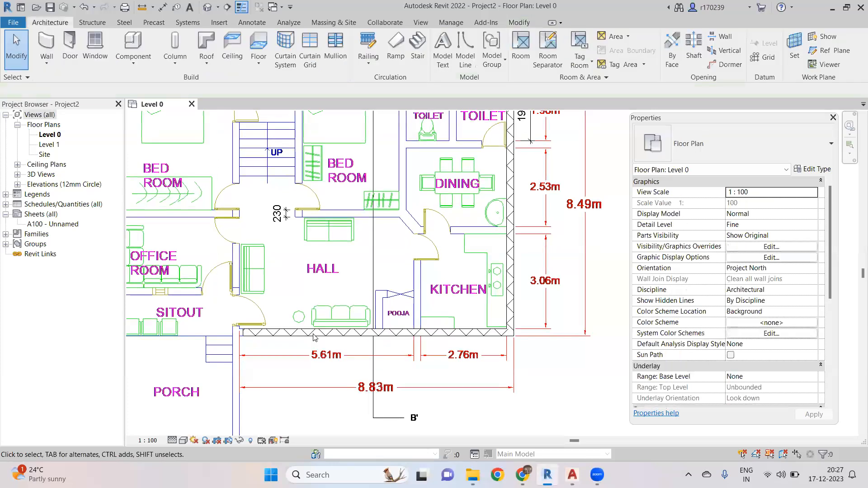
{"action": "scroll", "coordinate": [315, 335], "scroll_direction": "up", "scroll_amount": 2}
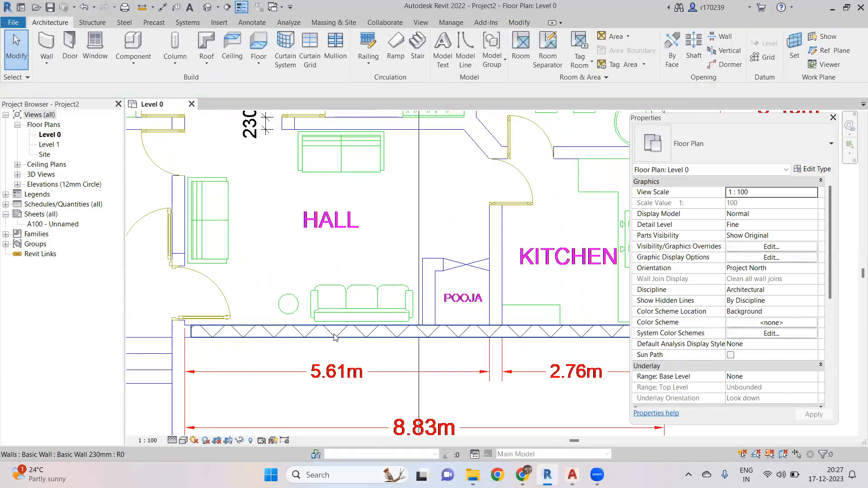
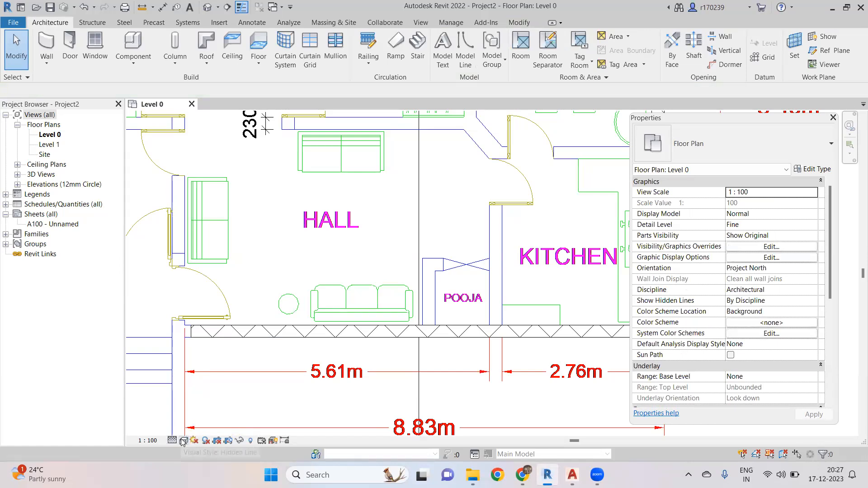
- Switch the floor plan's visual style to Wireframe
{"action": "left_click", "coordinate": [183, 440]}
{"action": "left_click", "coordinate": [203, 396]}
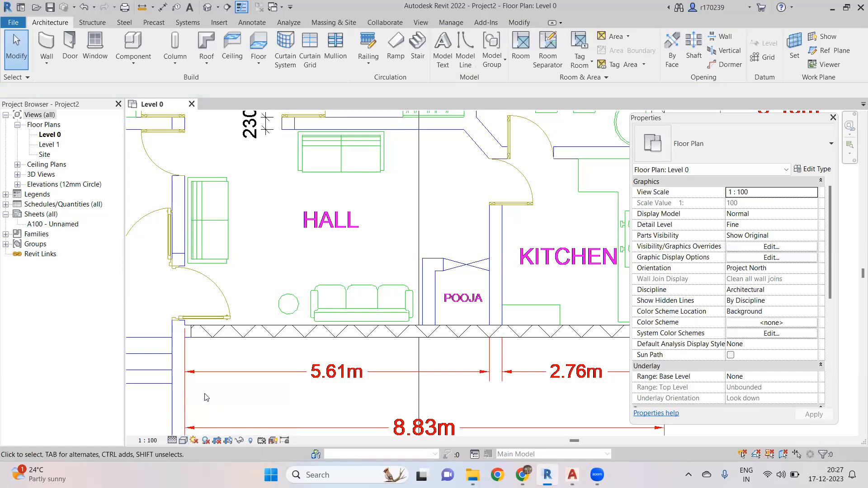
{"action": "left_click", "coordinate": [183, 441]}
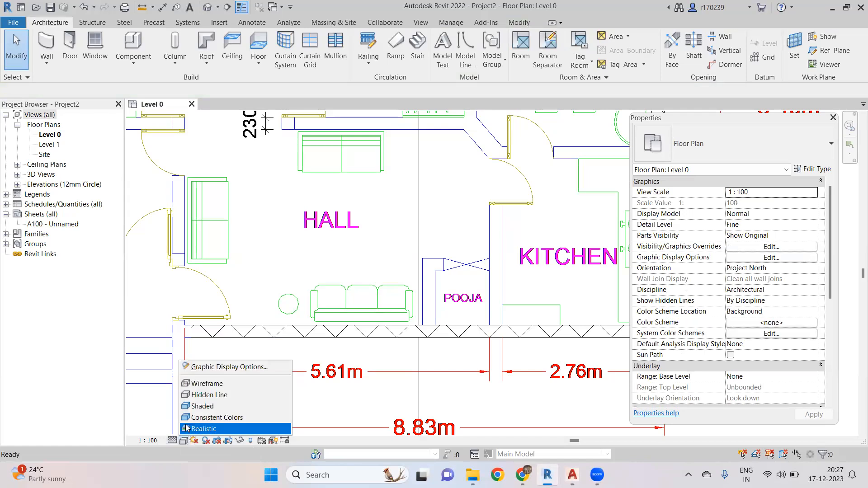
{"action": "left_click", "coordinate": [203, 386]}
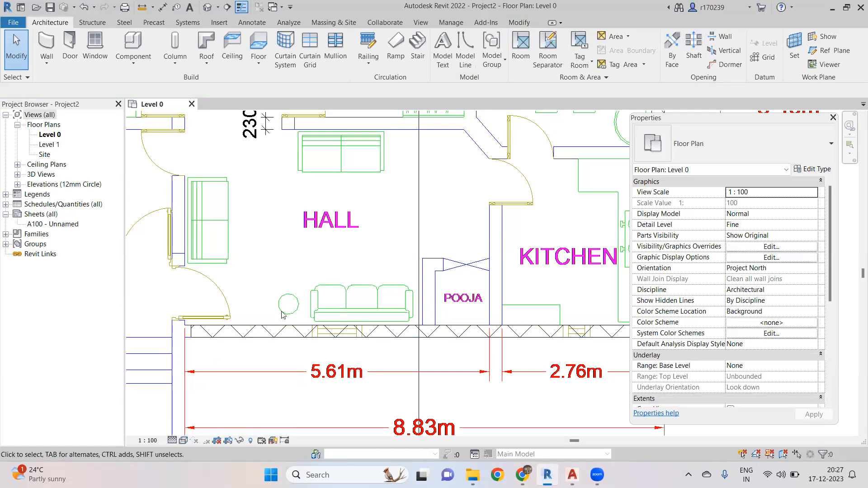
- Select the window in the hall's front wall to review its type and properties
{"action": "scroll", "coordinate": [318, 318], "scroll_direction": "up", "scroll_amount": 4}
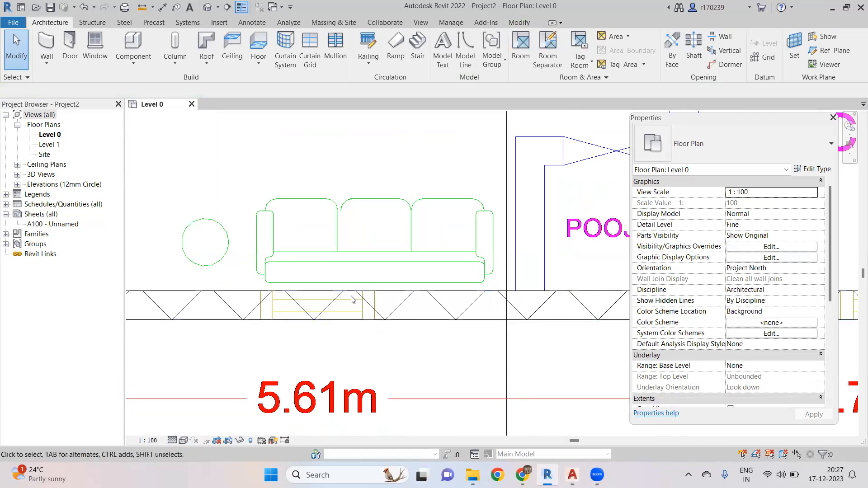
{"action": "scroll", "coordinate": [353, 297], "scroll_direction": "down", "scroll_amount": 2}
{"action": "scroll", "coordinate": [337, 295], "scroll_direction": "up", "scroll_amount": 3}
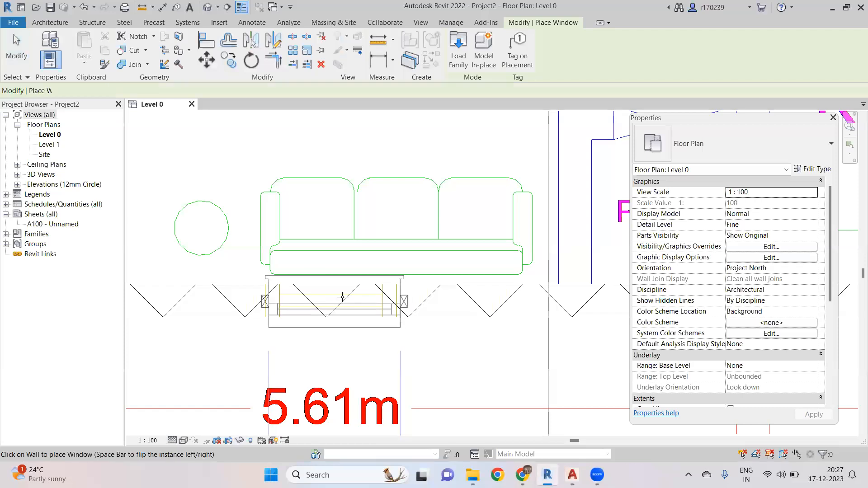
{"action": "key", "text": "Escape"}
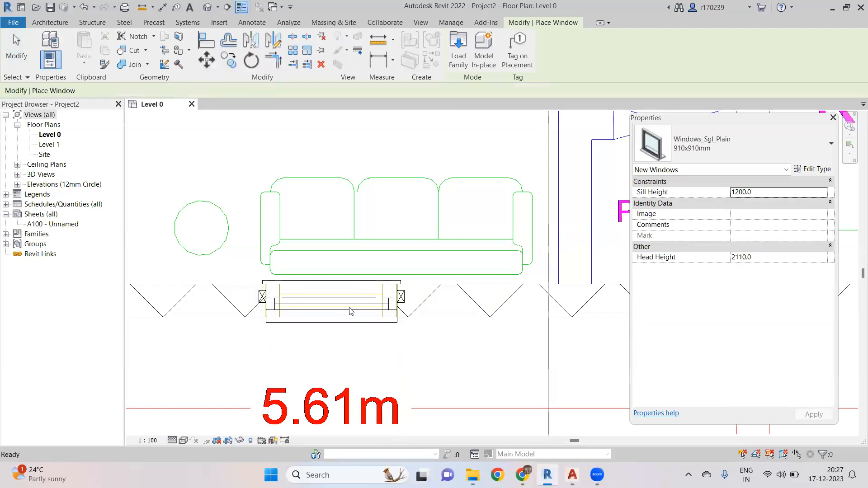
{"action": "left_click", "coordinate": [365, 327]}
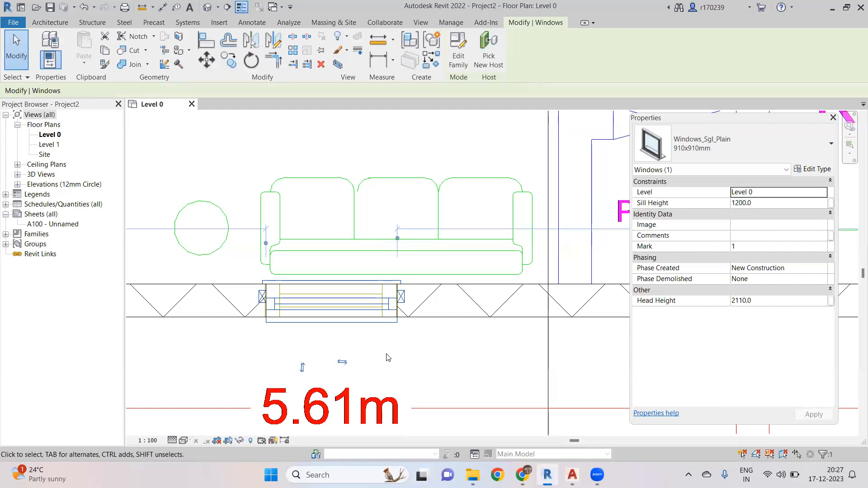
{"action": "scroll", "coordinate": [386, 357], "scroll_direction": "down", "scroll_amount": 5}
{"action": "scroll", "coordinate": [392, 351], "scroll_direction": "down", "scroll_amount": 4}
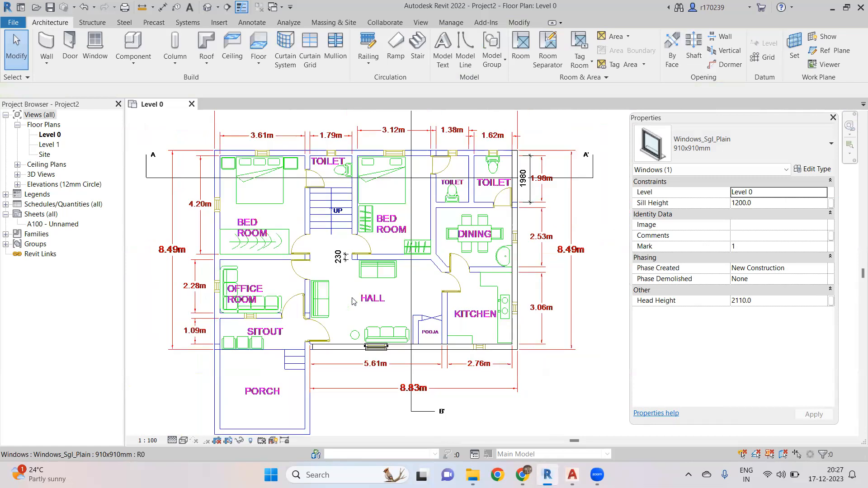
{"action": "key", "text": "Escape"}
{"action": "scroll", "coordinate": [353, 301], "scroll_direction": "up", "scroll_amount": 4}
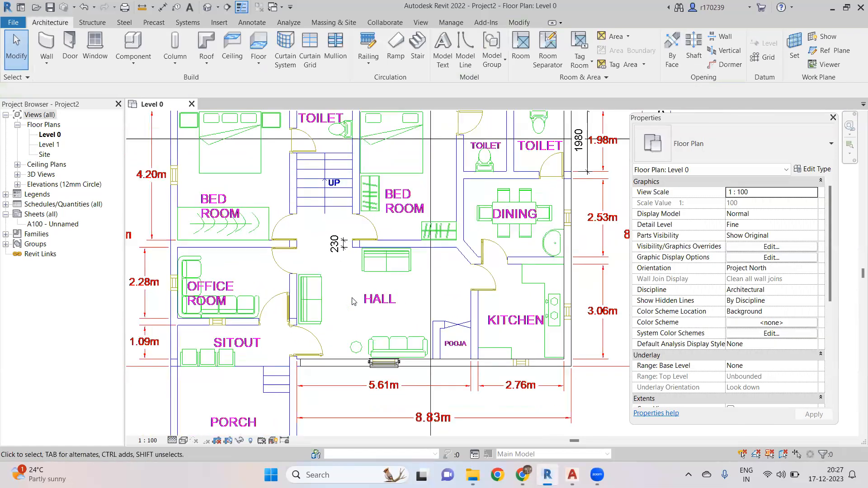
{"action": "scroll", "coordinate": [353, 301], "scroll_direction": "down", "scroll_amount": 2}
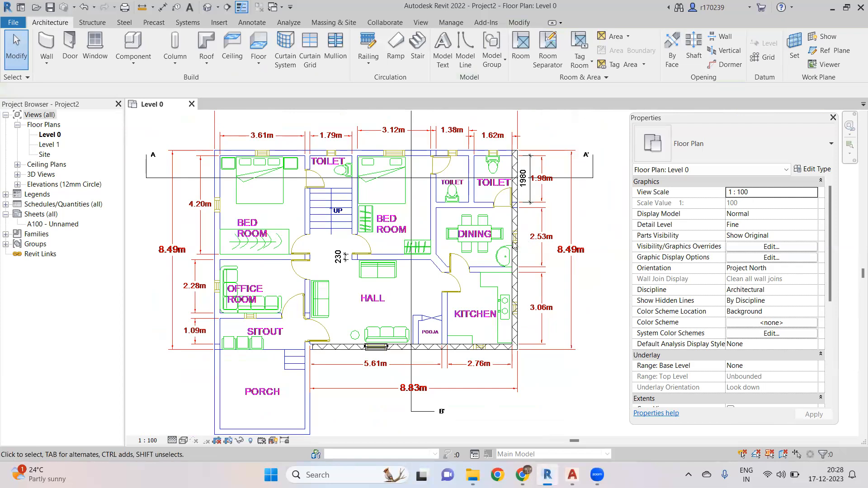
- Select the right exterior wall beside the dining area to inspect it
{"action": "scroll", "coordinate": [515, 245], "scroll_direction": "up", "scroll_amount": 5}
{"action": "scroll", "coordinate": [499, 293], "scroll_direction": "up", "scroll_amount": 2}
{"action": "left_click", "coordinate": [504, 278]}
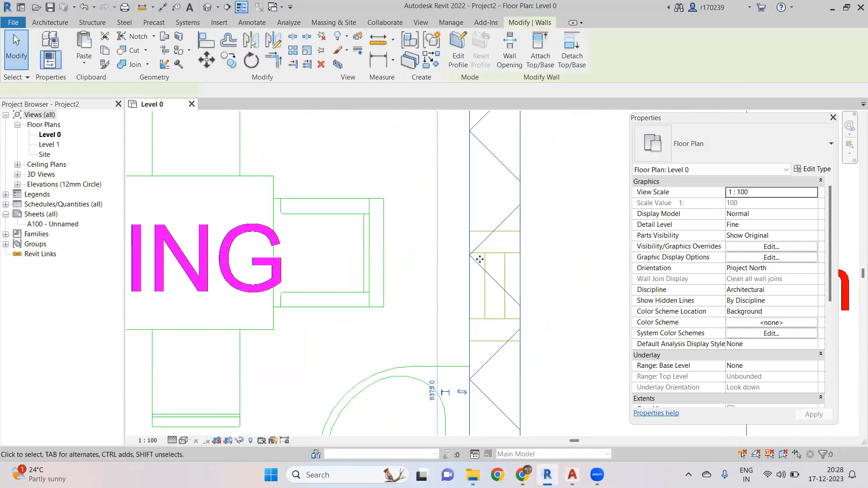
{"action": "scroll", "coordinate": [502, 262], "scroll_direction": "down", "scroll_amount": 3}
{"action": "scroll", "coordinate": [452, 285], "scroll_direction": "up", "scroll_amount": 4}
{"action": "key", "text": "Escape"}
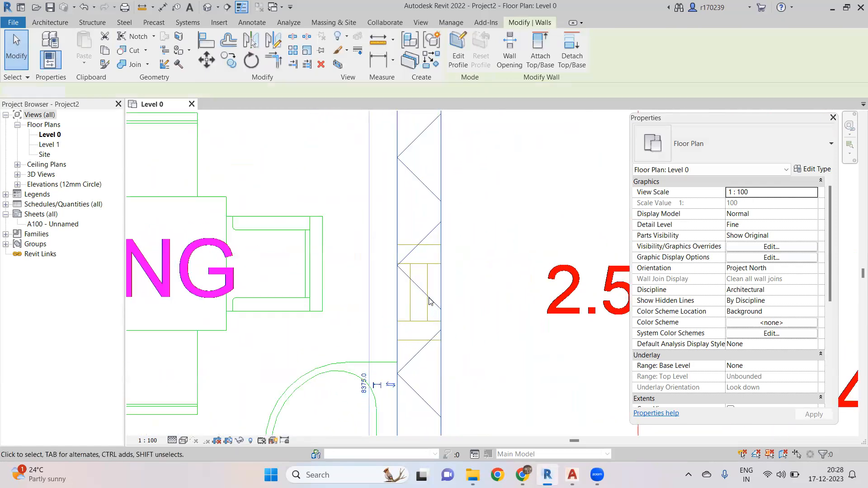
- Dimension the width of the window opening in the dining area's exterior wall
{"action": "key", "text": "i"}
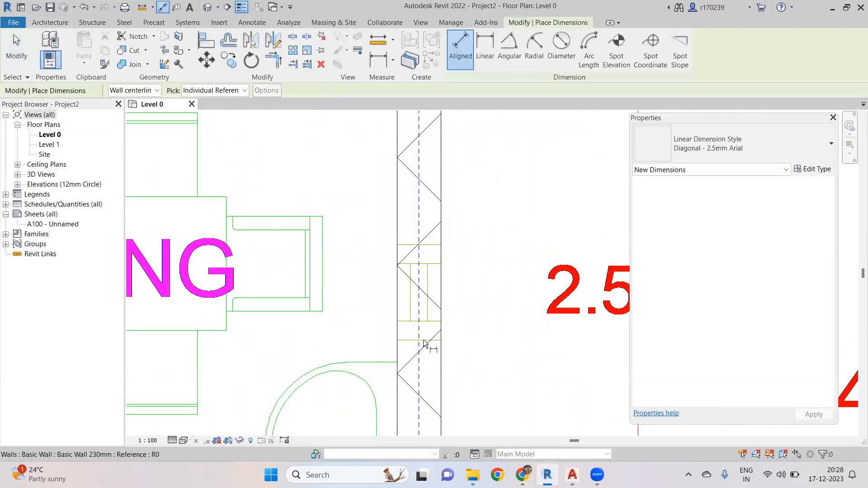
{"action": "scroll", "coordinate": [426, 342], "scroll_direction": "up", "scroll_amount": 2}
{"action": "left_click", "coordinate": [431, 174]}
{"action": "left_click", "coordinate": [337, 184]}
{"action": "scroll", "coordinate": [338, 184], "scroll_direction": "down", "scroll_amount": 2}
{"action": "scroll", "coordinate": [374, 209], "scroll_direction": "down", "scroll_amount": 5}
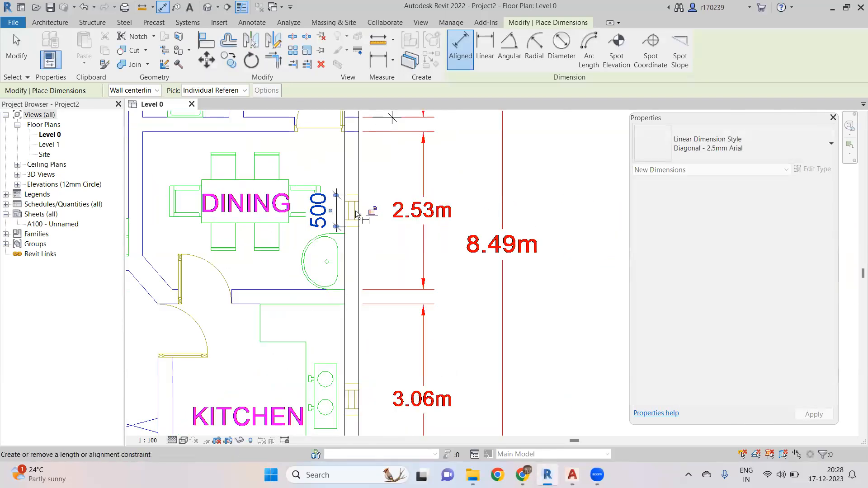
{"action": "scroll", "coordinate": [429, 197], "scroll_direction": "down", "scroll_amount": 3}
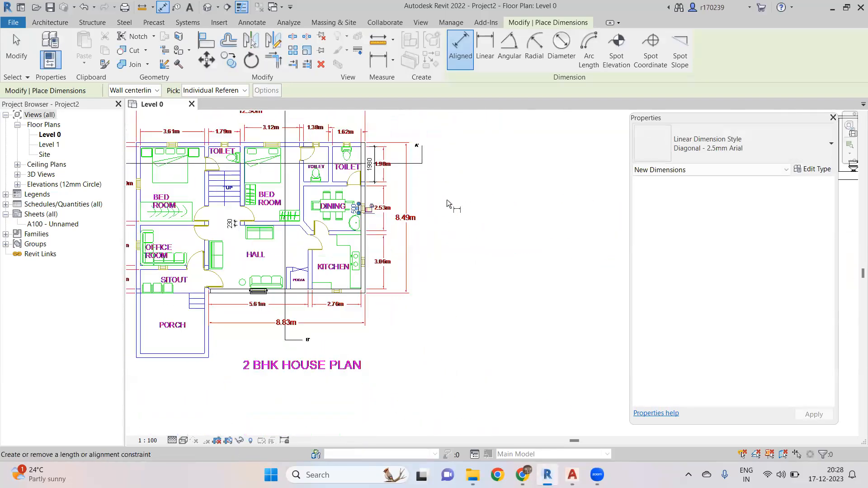
- Dimension the height and width of the small ventilator window in the linked plan's Section AA' drawing
{"action": "middle_click_drag", "start_coordinate": [466, 188], "coordinate": [392, 295]}
{"action": "scroll", "coordinate": [409, 275], "scroll_direction": "down", "scroll_amount": 1}
{"action": "middle_click_drag", "start_coordinate": [422, 267], "coordinate": [244, 240]}
{"action": "scroll", "coordinate": [506, 193], "scroll_direction": "up", "scroll_amount": 5}
{"action": "scroll", "coordinate": [515, 224], "scroll_direction": "down", "scroll_amount": 2}
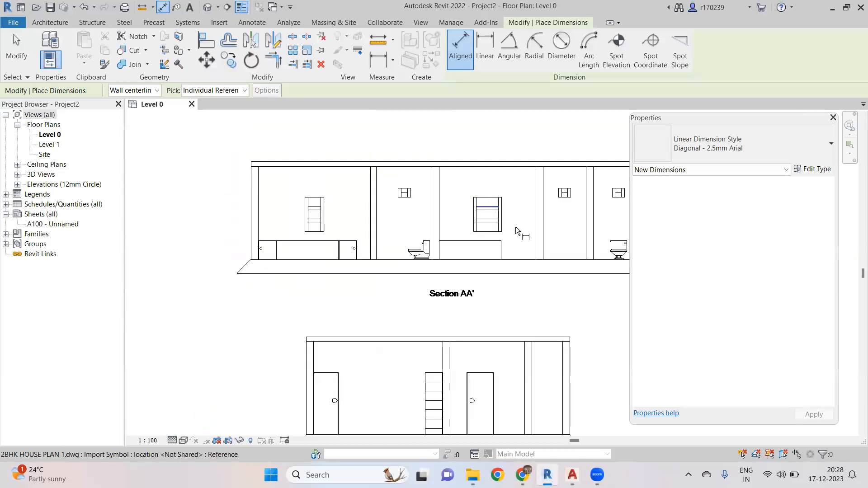
{"action": "scroll", "coordinate": [510, 232], "scroll_direction": "down", "scroll_amount": 2}
{"action": "scroll", "coordinate": [541, 215], "scroll_direction": "up", "scroll_amount": 5}
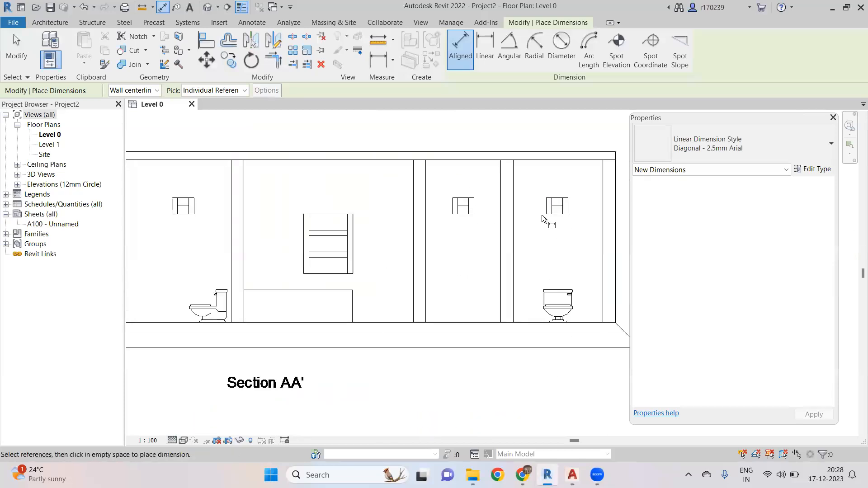
{"action": "scroll", "coordinate": [568, 218], "scroll_direction": "up", "scroll_amount": 2}
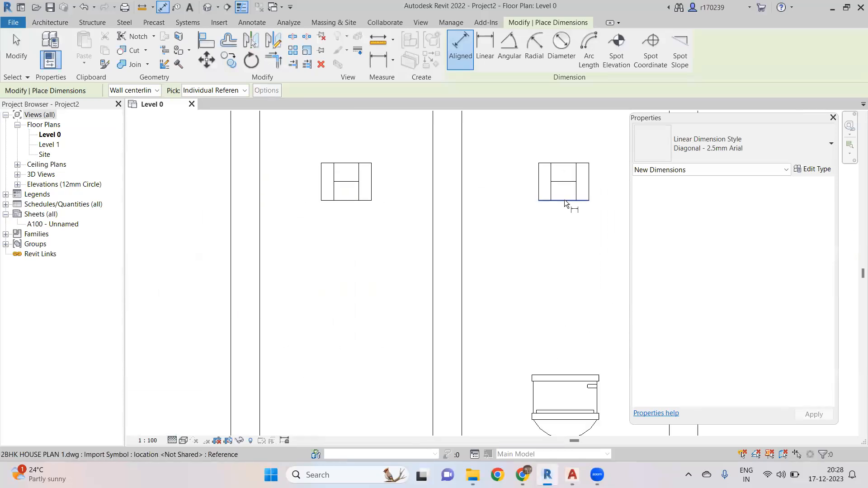
{"action": "left_click", "coordinate": [564, 200]}
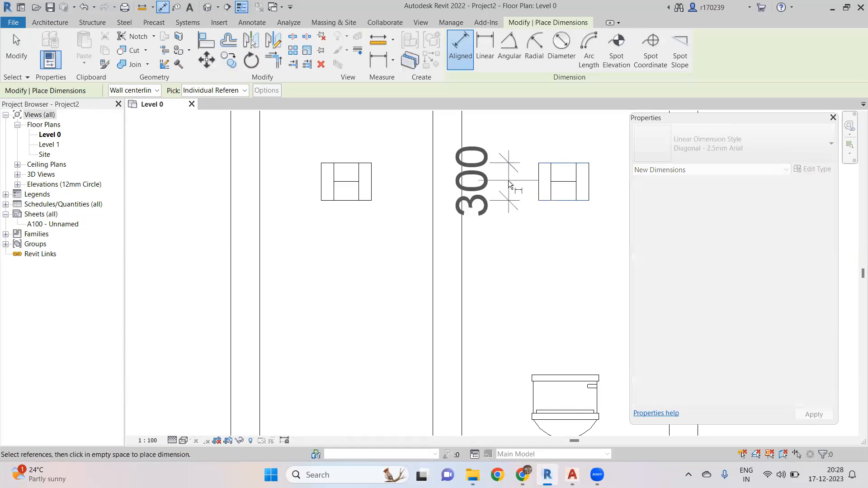
{"action": "left_click", "coordinate": [508, 185]}
{"action": "middle_click_drag", "start_coordinate": [536, 184], "coordinate": [501, 214]}
{"action": "left_click", "coordinate": [503, 210]}
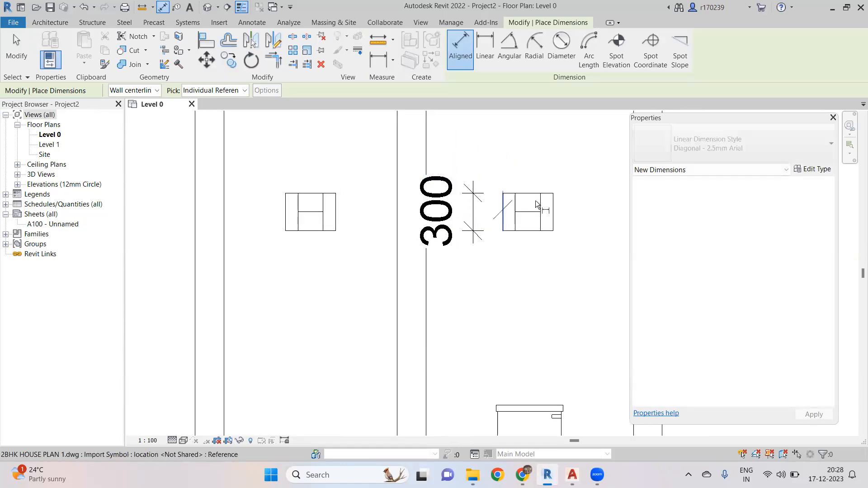
{"action": "left_click", "coordinate": [552, 217]}
{"action": "left_click", "coordinate": [525, 164]}
{"action": "scroll", "coordinate": [497, 231], "scroll_direction": "down", "scroll_amount": 4}
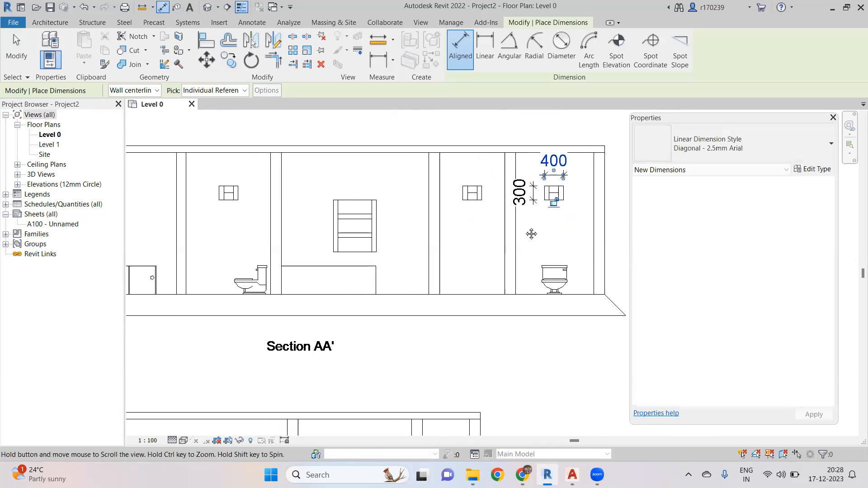
{"action": "middle_click_drag", "start_coordinate": [468, 247], "coordinate": [524, 268]}
{"action": "scroll", "coordinate": [523, 268], "scroll_direction": "up", "scroll_amount": 1}
{"action": "scroll", "coordinate": [434, 270], "scroll_direction": "down", "scroll_amount": 4}
{"action": "middle_click_drag", "start_coordinate": [458, 271], "coordinate": [505, 262]}
{"action": "scroll", "coordinate": [299, 264], "scroll_direction": "up", "scroll_amount": 5}
{"action": "scroll", "coordinate": [356, 237], "scroll_direction": "down", "scroll_amount": 1}
{"action": "scroll", "coordinate": [336, 232], "scroll_direction": "down", "scroll_amount": 3}
{"action": "scroll", "coordinate": [330, 226], "scroll_direction": "up", "scroll_amount": 4}
{"action": "key", "text": "Escape"}
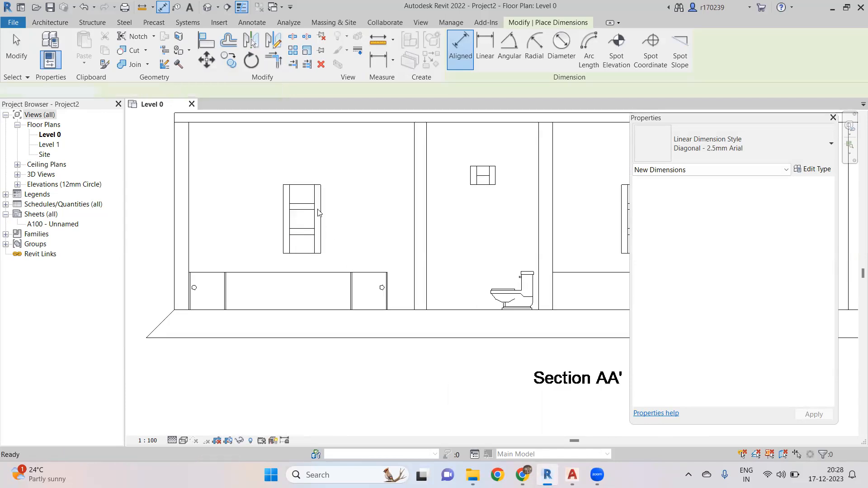
- Examine the large window and cupboard drawn in Section AA' of the linked plan
{"action": "key", "text": "Escape"}
{"action": "scroll", "coordinate": [319, 213], "scroll_direction": "down", "scroll_amount": 4}
{"action": "scroll", "coordinate": [349, 313], "scroll_direction": "up", "scroll_amount": 2}
{"action": "scroll", "coordinate": [356, 295], "scroll_direction": "down", "scroll_amount": 2}
{"action": "scroll", "coordinate": [319, 182], "scroll_direction": "up", "scroll_amount": 4}
{"action": "scroll", "coordinate": [319, 182], "scroll_direction": "up", "scroll_amount": 4}
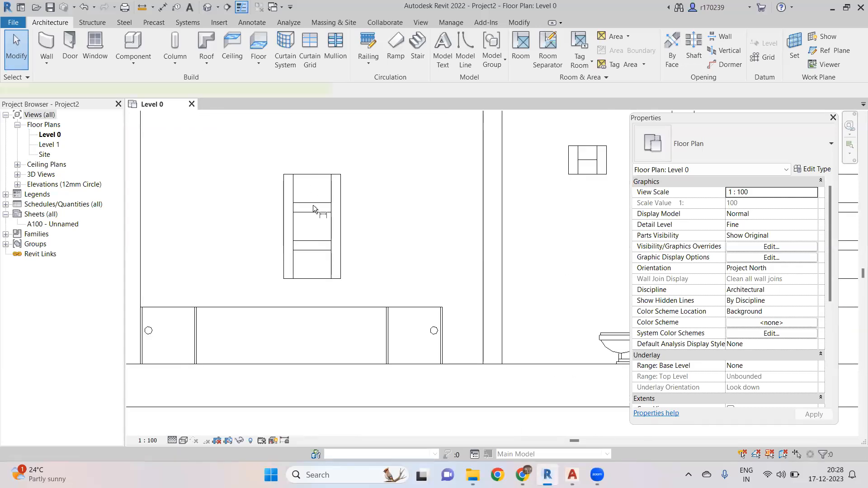
{"action": "left_click", "coordinate": [314, 278]}
{"action": "left_click", "coordinate": [322, 174]}
{"action": "left_click", "coordinate": [221, 197]}
{"action": "left_click", "coordinate": [284, 205]}
{"action": "left_click", "coordinate": [341, 199]}
{"action": "left_click", "coordinate": [314, 153]}
{"action": "scroll", "coordinate": [348, 176], "scroll_direction": "down", "scroll_amount": 3}
{"action": "scroll", "coordinate": [458, 228], "scroll_direction": "down", "scroll_amount": 3}
{"action": "key", "text": "Escape"}
{"action": "key", "text": "Escape"}
- Review the whole linked floor plan's window and door openings against the modelled walls
{"action": "middle_click_drag", "start_coordinate": [422, 221], "coordinate": [643, 189]}
{"action": "scroll", "coordinate": [297, 191], "scroll_direction": "up", "scroll_amount": 4}
{"action": "middle_click_drag", "start_coordinate": [288, 219], "coordinate": [308, 216]}
{"action": "middle_click_drag", "start_coordinate": [367, 293], "coordinate": [386, 216]}
{"action": "scroll", "coordinate": [413, 277], "scroll_direction": "up", "scroll_amount": 1}
{"action": "scroll", "coordinate": [385, 214], "scroll_direction": "down", "scroll_amount": 2}
{"action": "scroll", "coordinate": [300, 277], "scroll_direction": "up", "scroll_amount": 4}
{"action": "scroll", "coordinate": [319, 280], "scroll_direction": "down", "scroll_amount": 1}
{"action": "middle_click_drag", "start_coordinate": [319, 304], "coordinate": [320, 297]}
{"action": "scroll", "coordinate": [320, 296], "scroll_direction": "down", "scroll_amount": 1}
{"action": "middle_click_drag", "start_coordinate": [356, 213], "coordinate": [327, 301]}
{"action": "scroll", "coordinate": [306, 265], "scroll_direction": "up", "scroll_amount": 1}
{"action": "scroll", "coordinate": [348, 233], "scroll_direction": "down", "scroll_amount": 3}
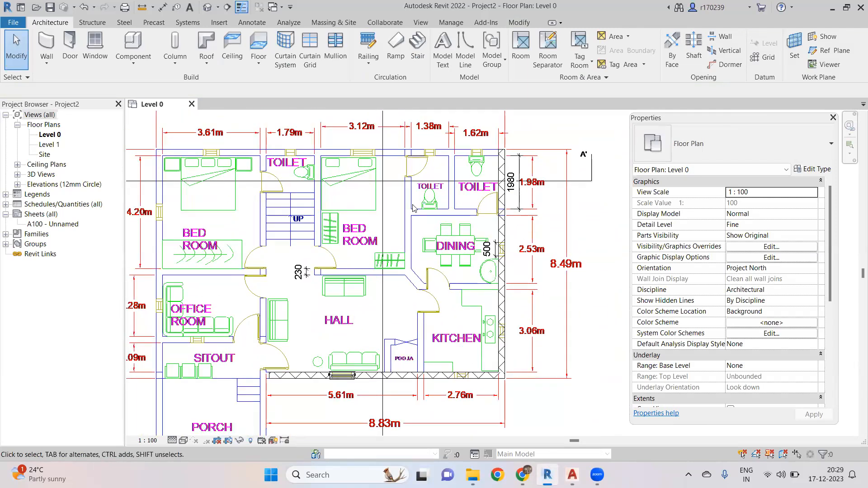
{"action": "scroll", "coordinate": [400, 246], "scroll_direction": "down", "scroll_amount": 2}
{"action": "scroll", "coordinate": [311, 225], "scroll_direction": "up", "scroll_amount": 4}
{"action": "scroll", "coordinate": [311, 225], "scroll_direction": "down", "scroll_amount": 3}
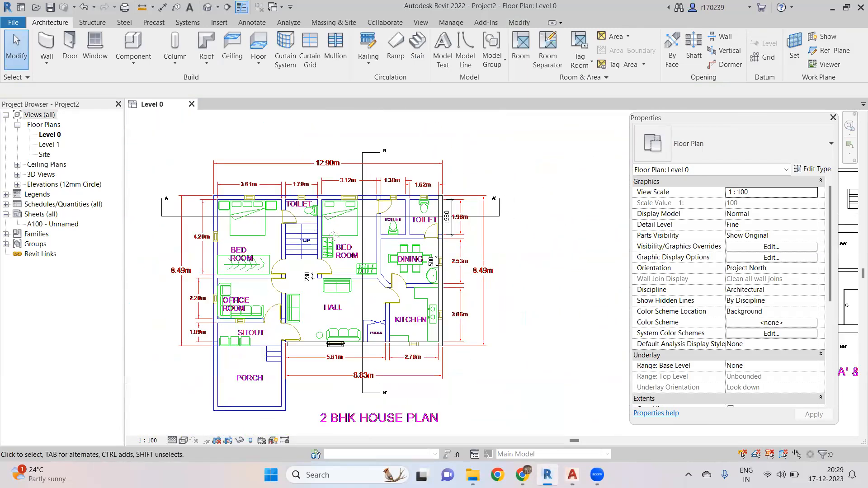
{"action": "scroll", "coordinate": [354, 227], "scroll_direction": "up", "scroll_amount": 2}
{"action": "middle_click_drag", "start_coordinate": [344, 236], "coordinate": [367, 225]}
{"action": "scroll", "coordinate": [342, 231], "scroll_direction": "down", "scroll_amount": 2}
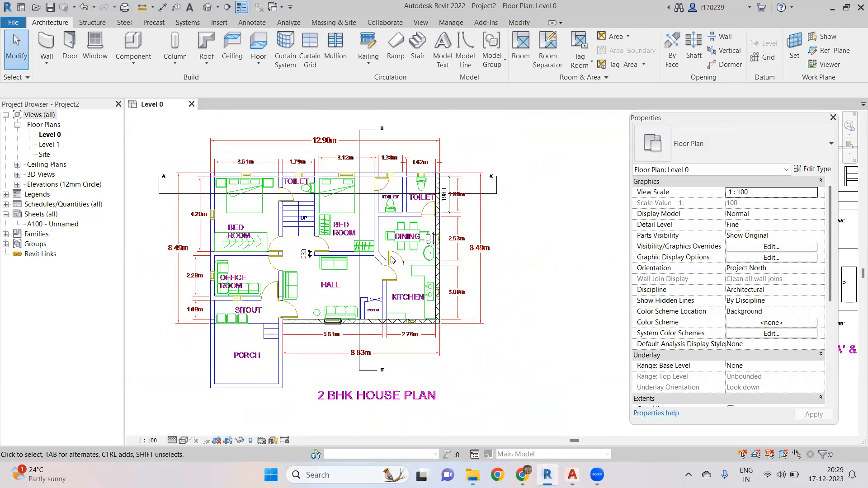